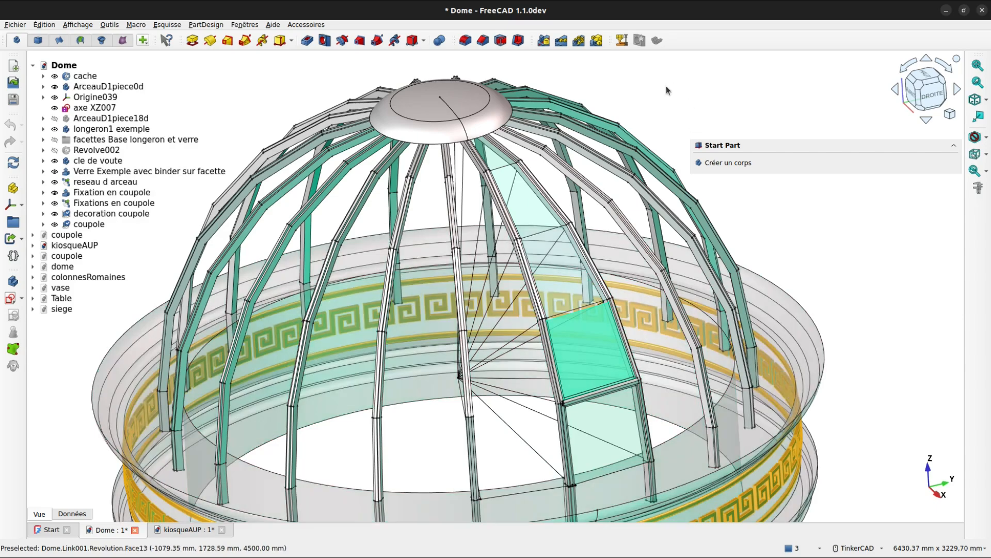
Step: Hide the reseau d arceau array and the single arch ArceauD1piece0d so the glass facets are left exposed
click(54, 181)
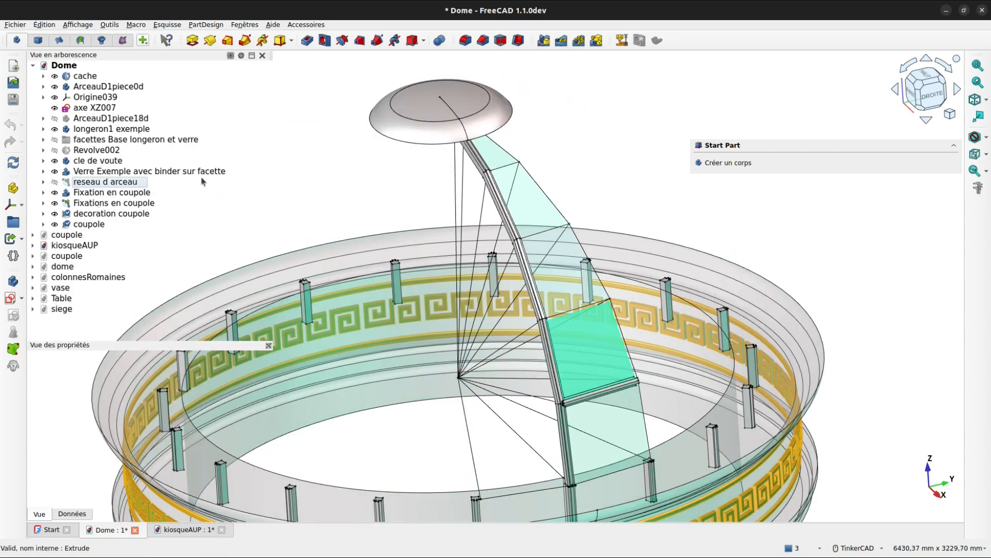
right_drag(586, 317, 690, 327)
middle_drag(507, 237, 556, 170)
right_drag(577, 225, 682, 201)
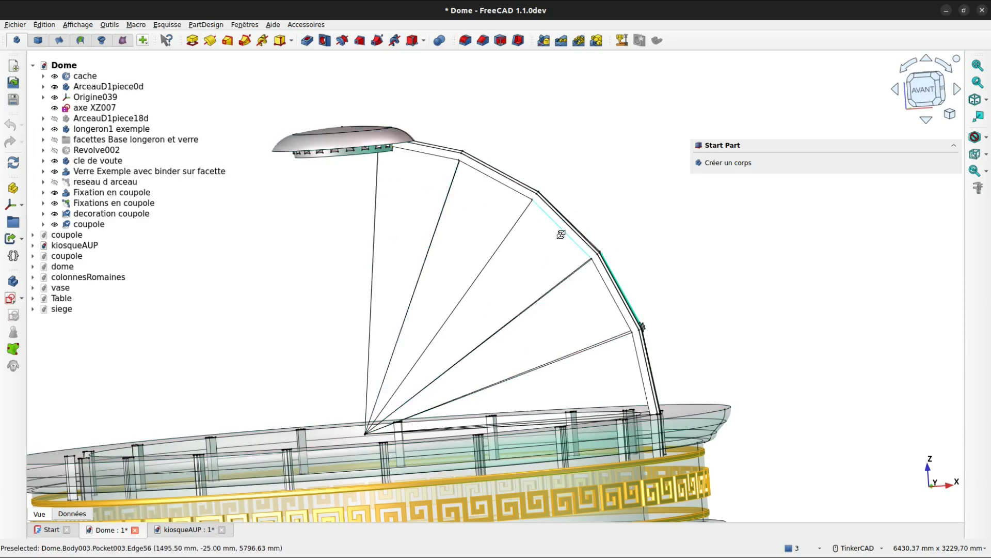
right_drag(561, 235, 301, 251)
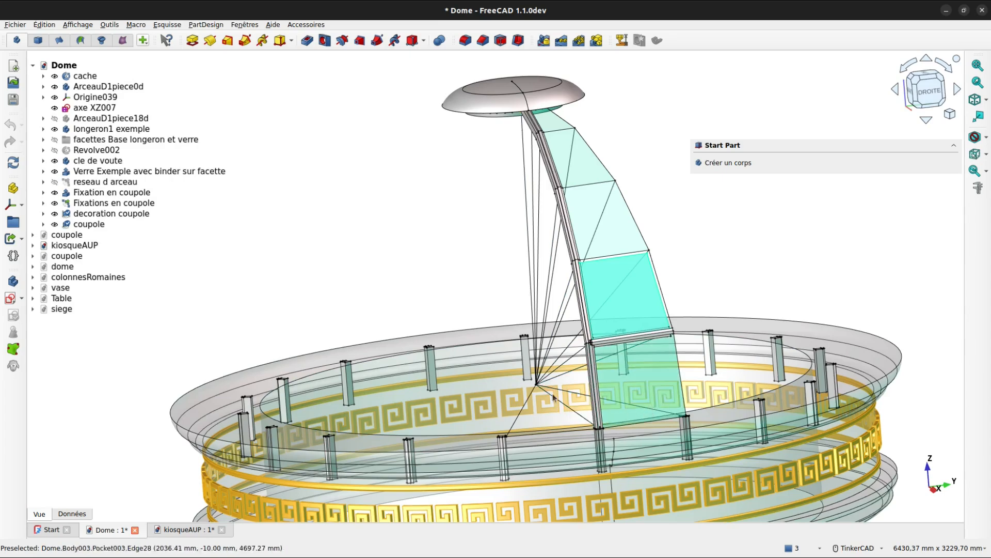
right_drag(553, 397, 584, 401)
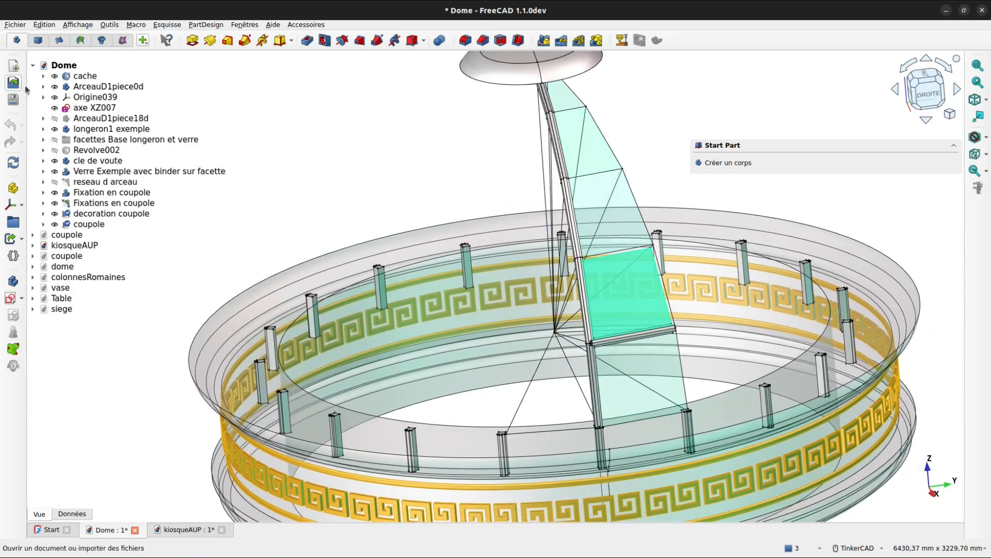
click(54, 86)
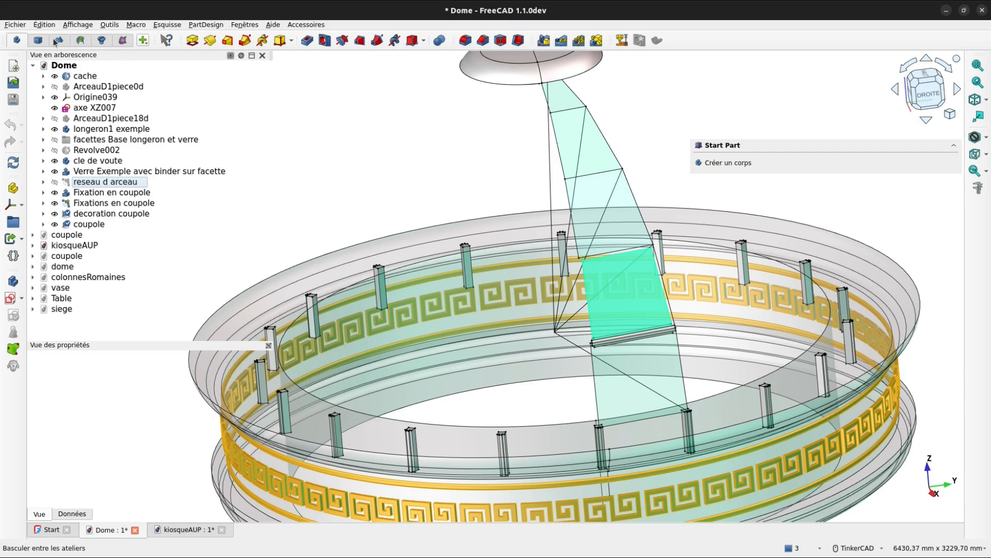
Step: Review the shape builder's creation options in the Part workbench and the tools offered by the Curves and Surface workbenches
click(39, 40)
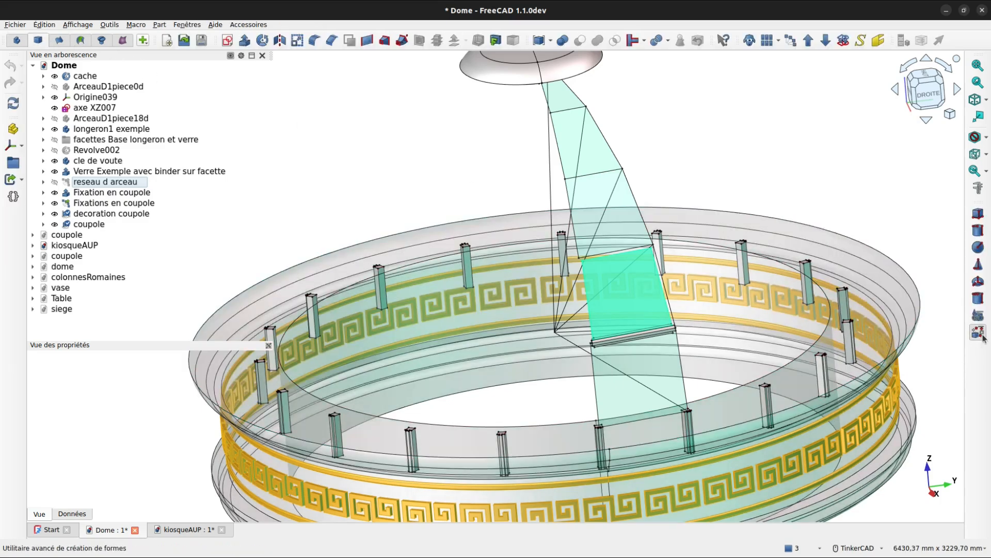
click(977, 332)
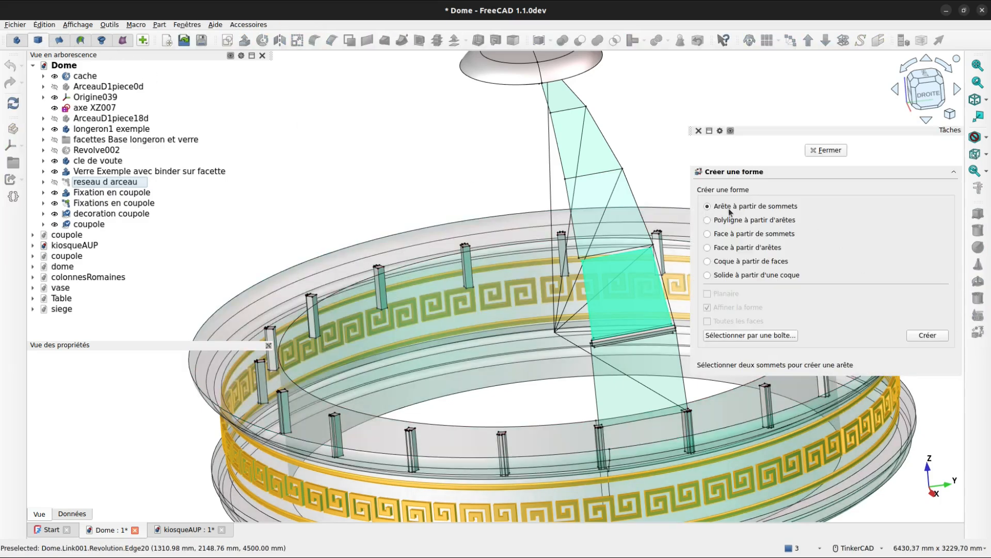
click(819, 153)
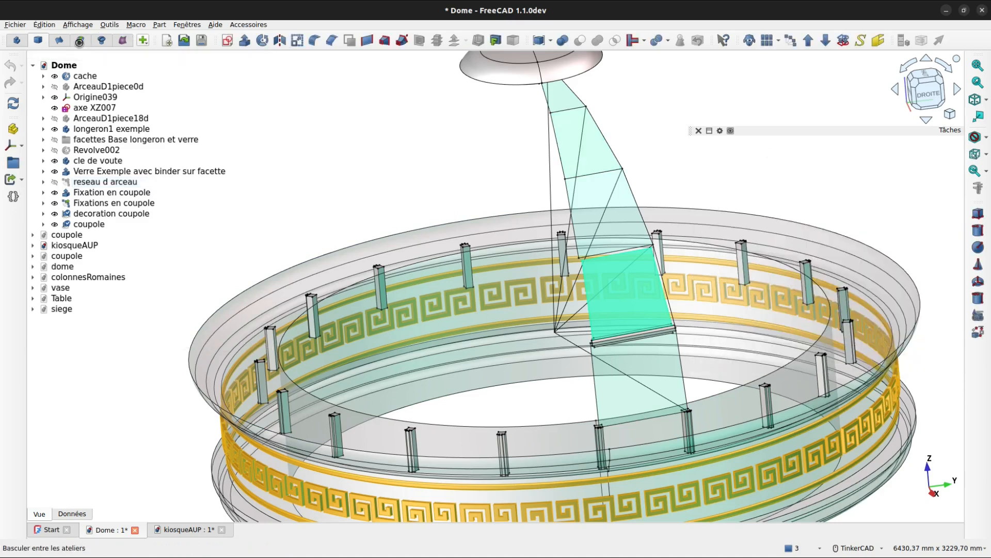
click(80, 44)
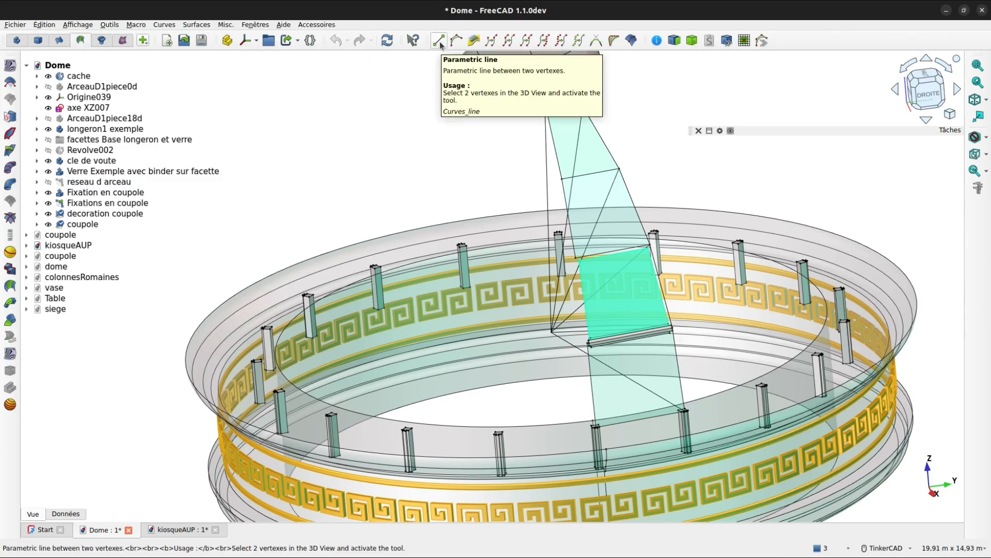
click(17, 41)
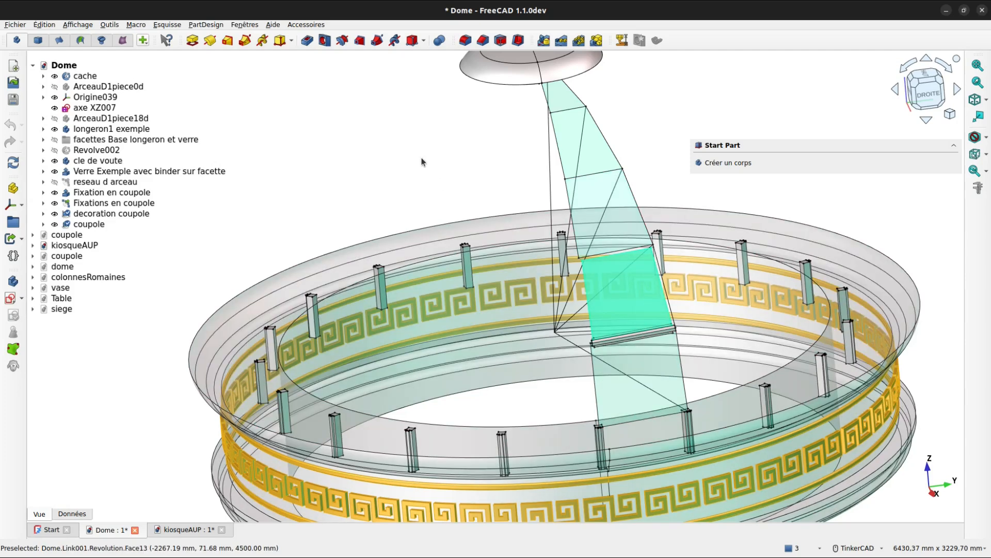
click(61, 40)
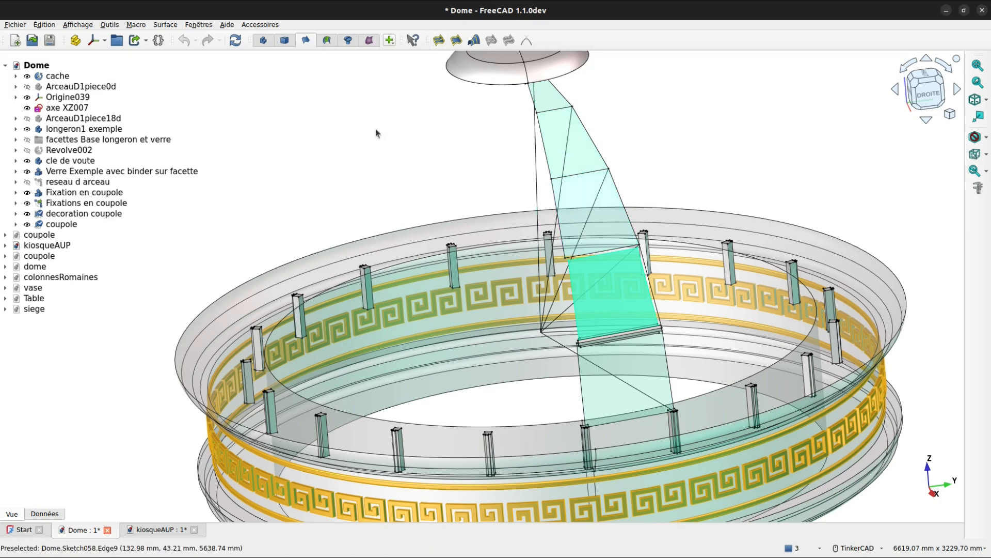
click(284, 40)
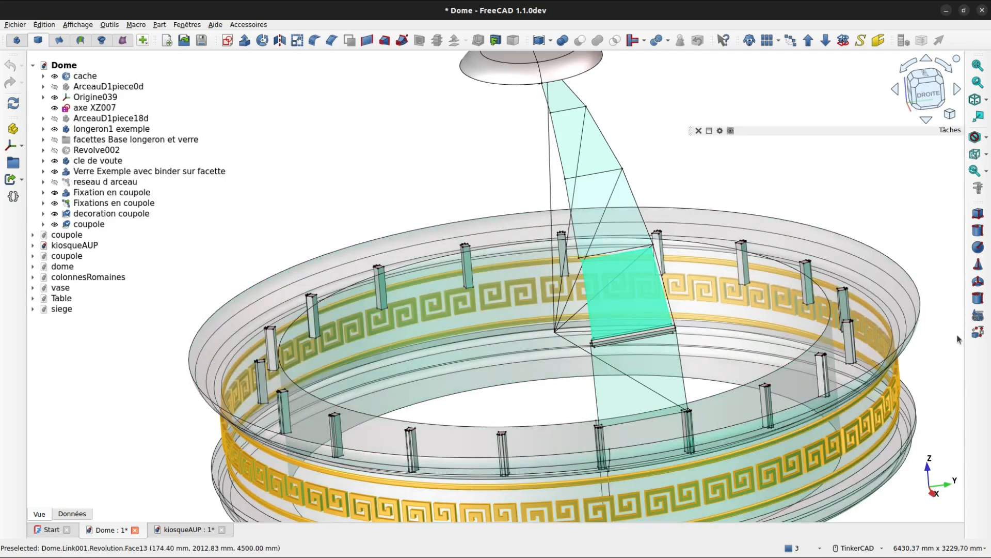
click(978, 332)
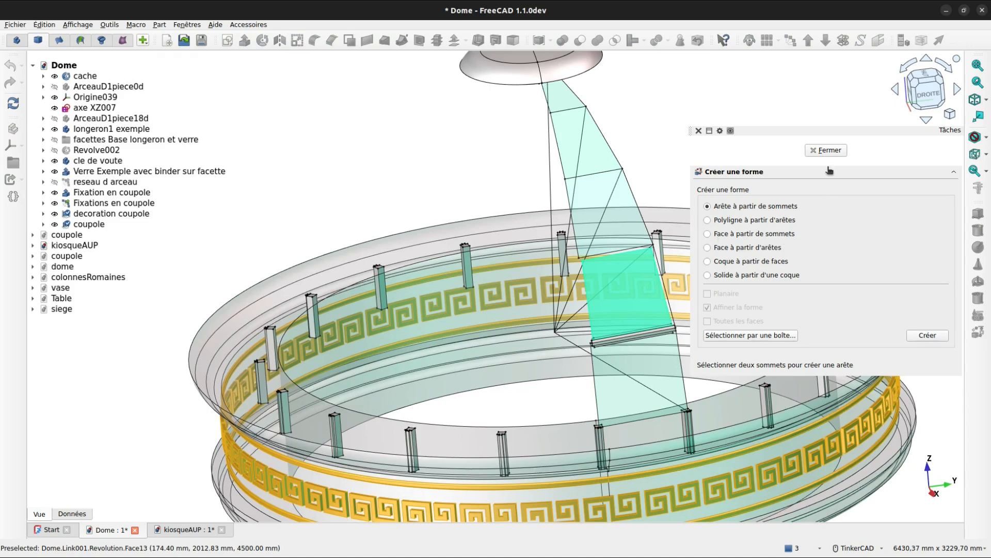
click(821, 150)
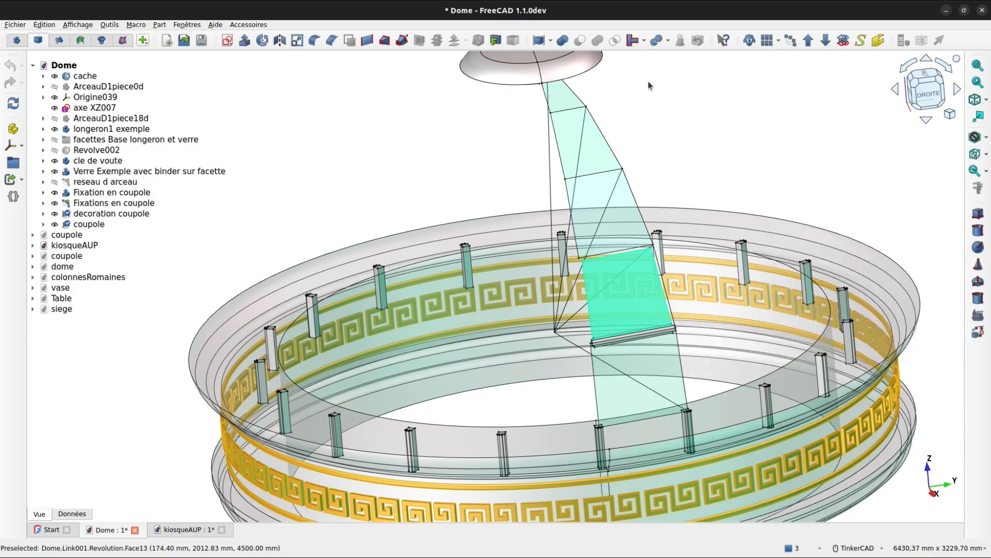
Step: Check the Part offset tools with the facet above the glass panel selected, and return to the Part Design workbench
right_drag(601, 206, 671, 289)
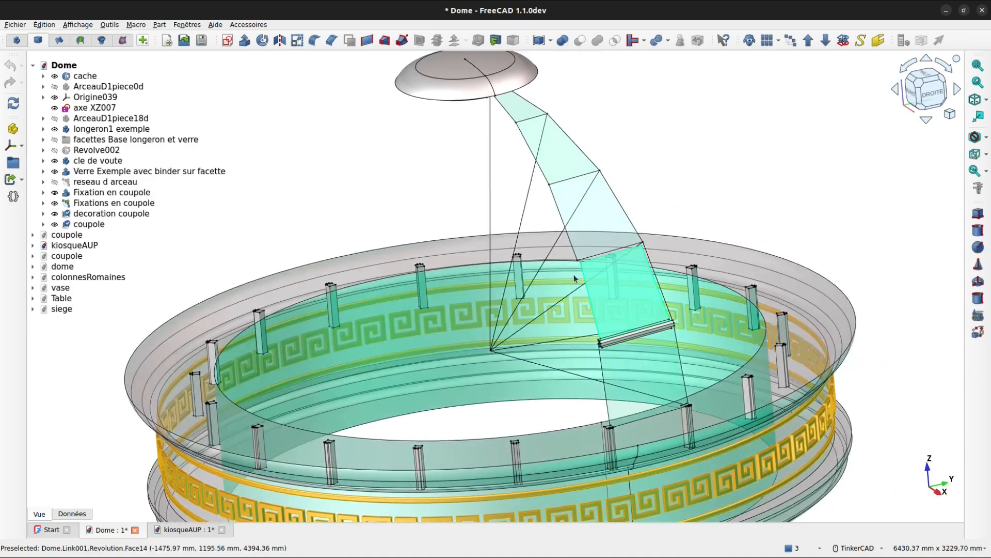
scroll(586, 274, up, 8)
scroll(597, 269, up, 2)
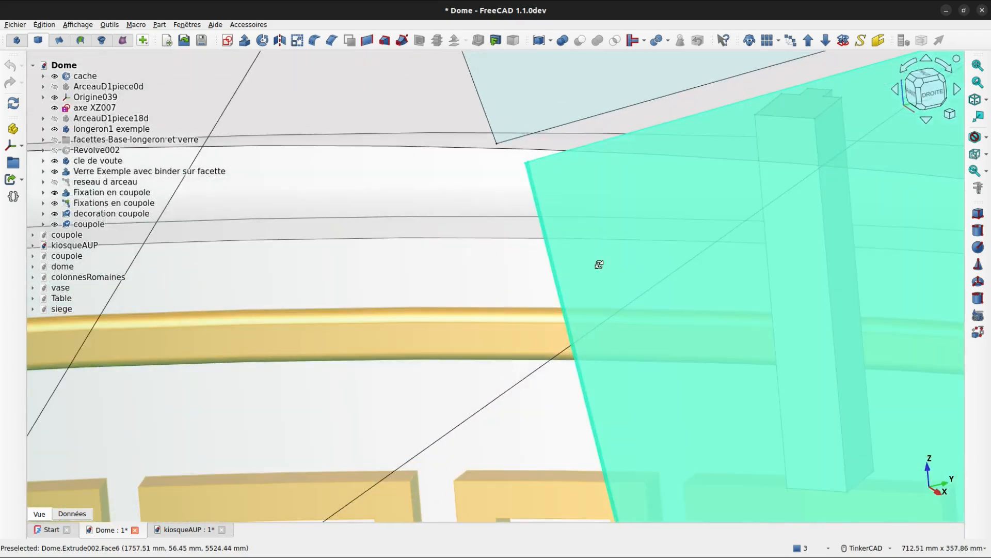
right_click(598, 267)
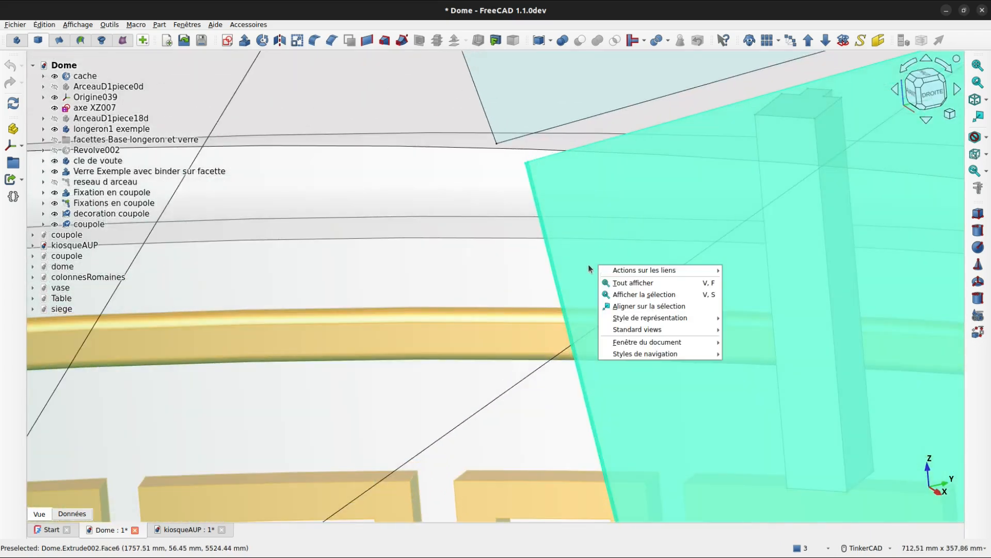
click(513, 259)
scroll(513, 258, down, 5)
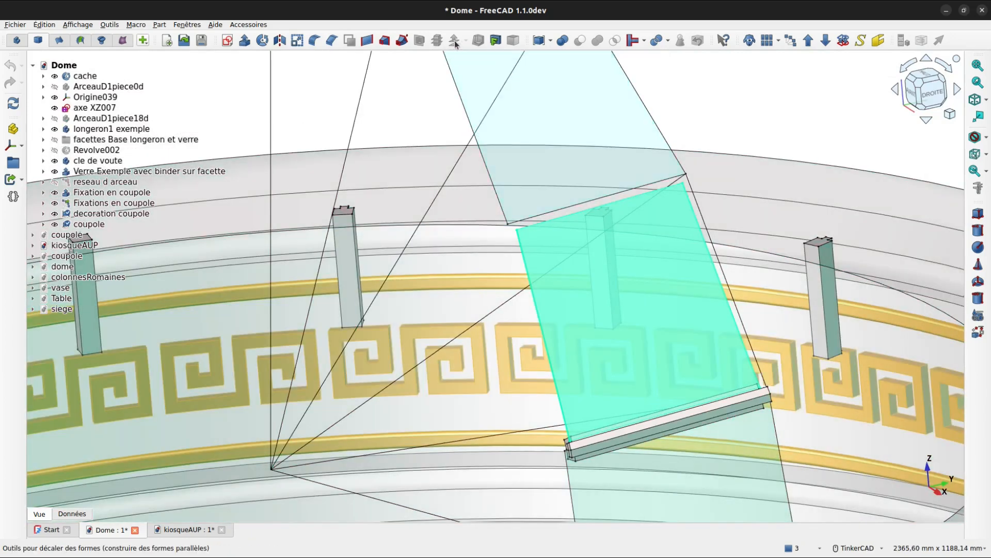
click(508, 105)
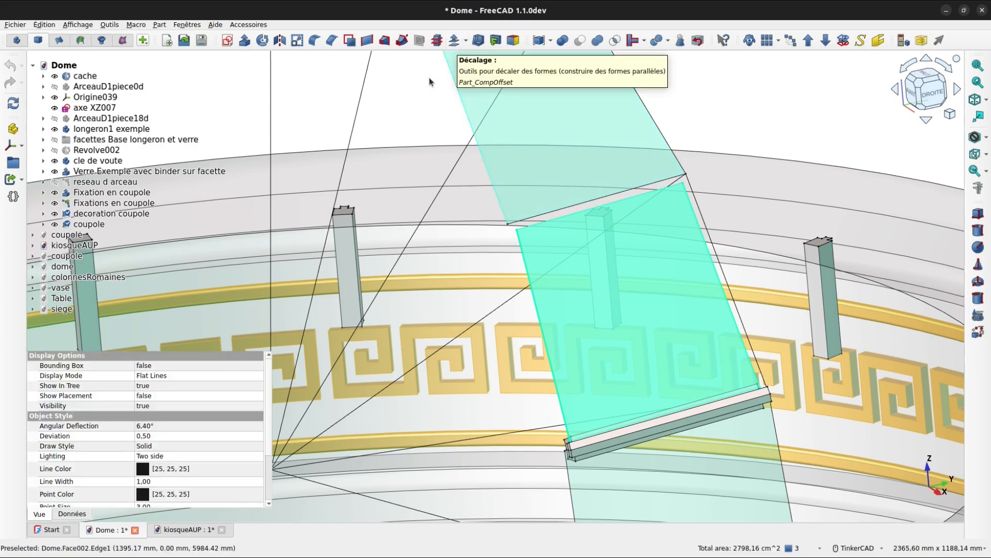
click(337, 126)
click(17, 41)
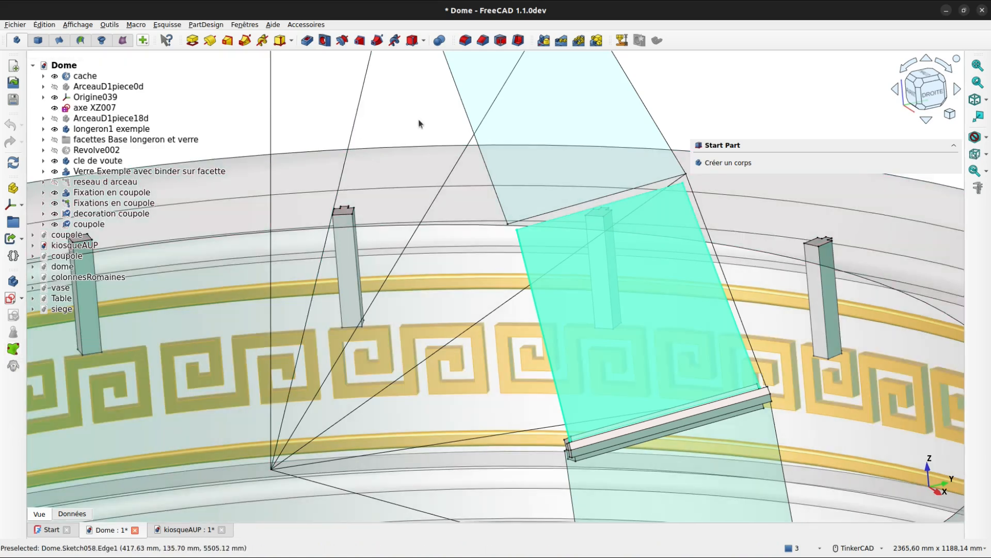
Step: Show the two arches ArceauD1piece0d and ArceauD1piece18d on both sides of the glass panel
right_drag(631, 291, 597, 286)
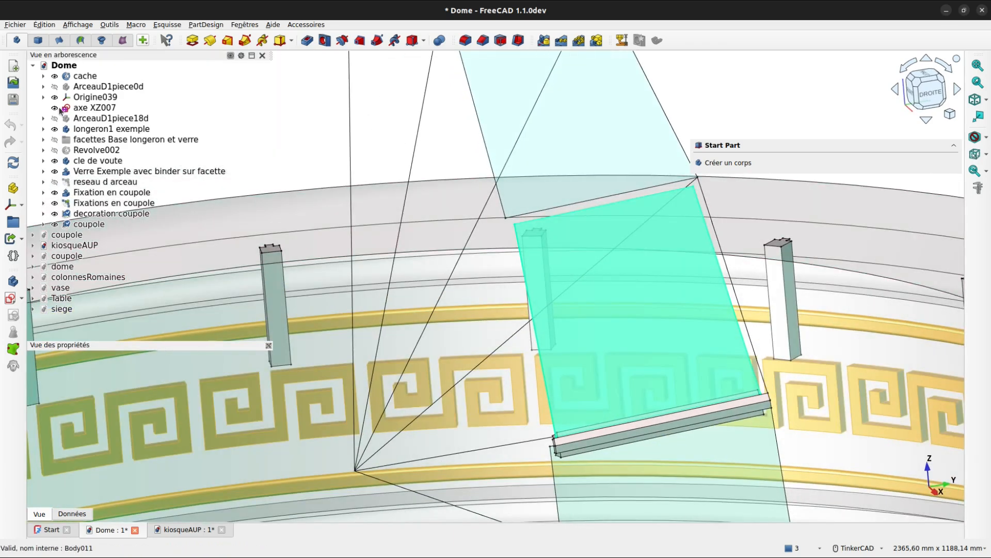
click(54, 86)
click(54, 117)
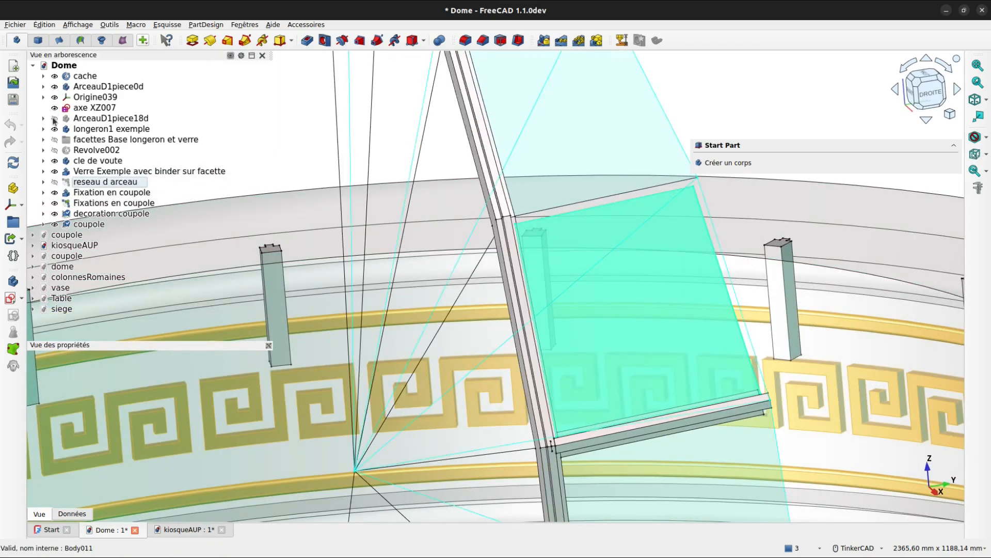
Step: Examine how both arches frame the glass panel and crossbar and how they meet the fixings in the coupole ring
right_drag(504, 281, 471, 269)
right_drag(533, 265, 537, 252)
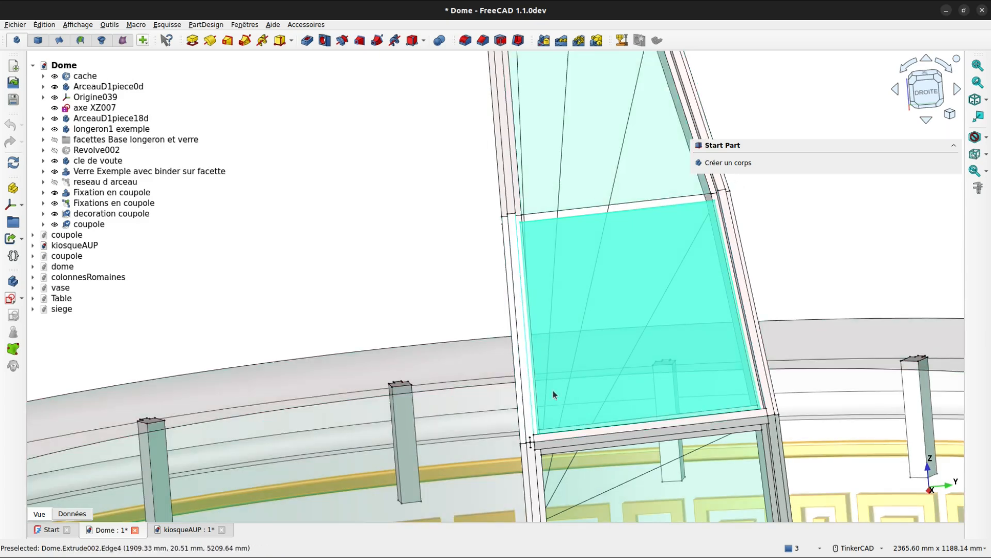
right_drag(634, 337, 637, 164)
scroll(557, 381, up, 5)
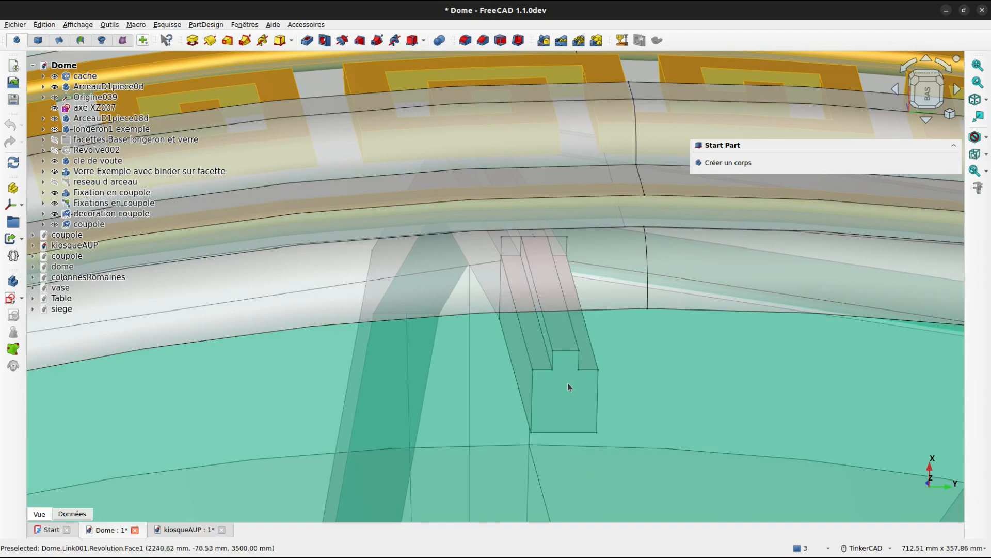
right_drag(571, 380, 611, 427)
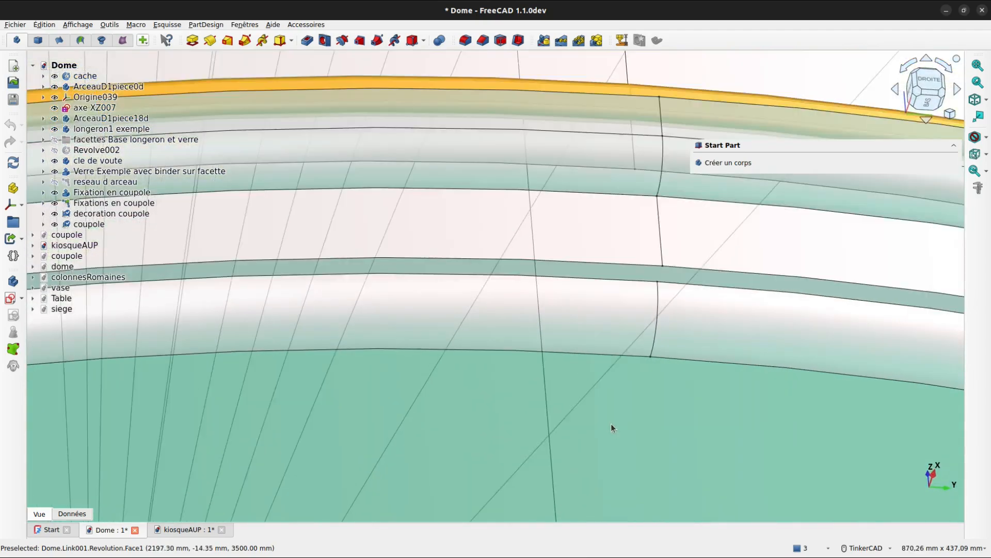
scroll(612, 428, down, 6)
right_drag(584, 274, 594, 324)
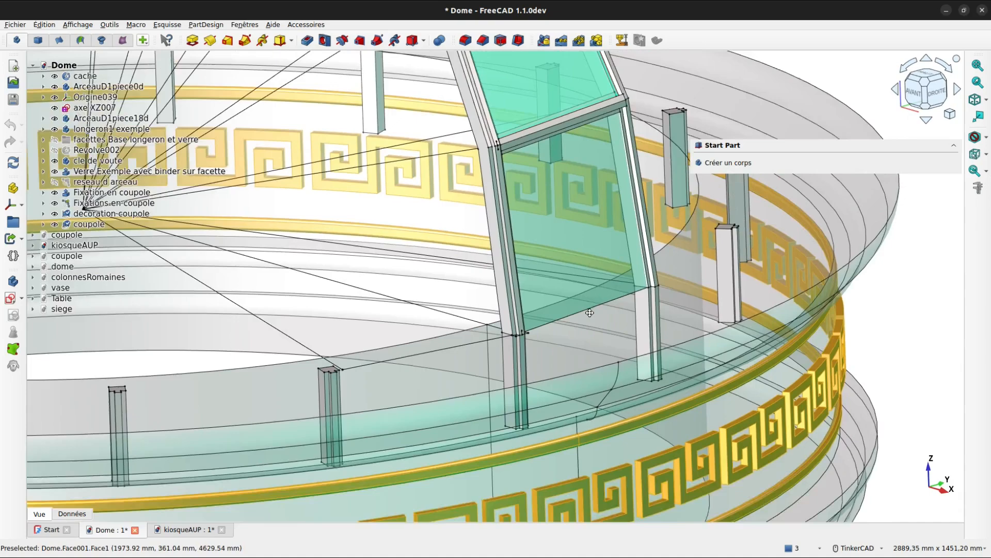
middle_drag(590, 312, 609, 418)
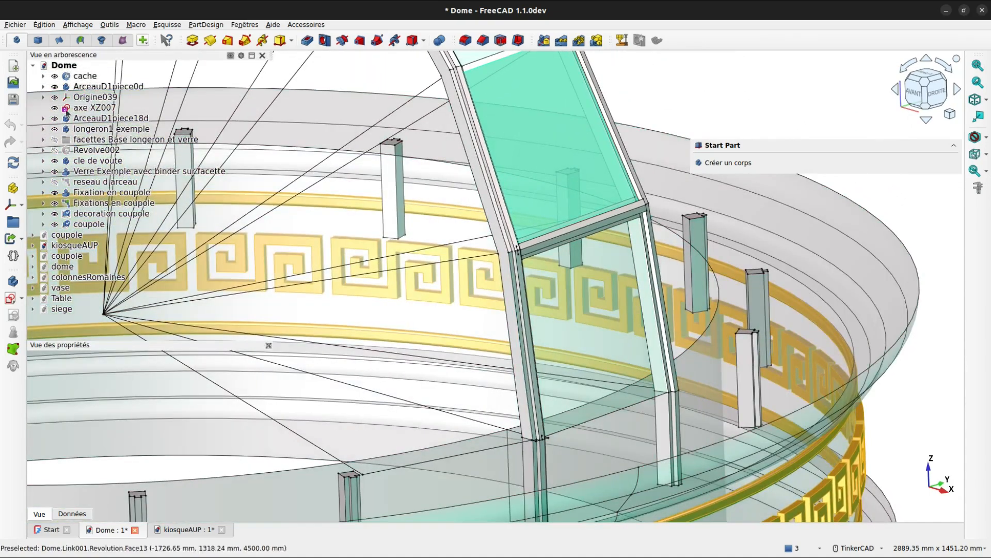
Step: Hide the arch ArceauD1piece0d and examine the exposed end profile of the longeron beneath the glass panel
click(54, 86)
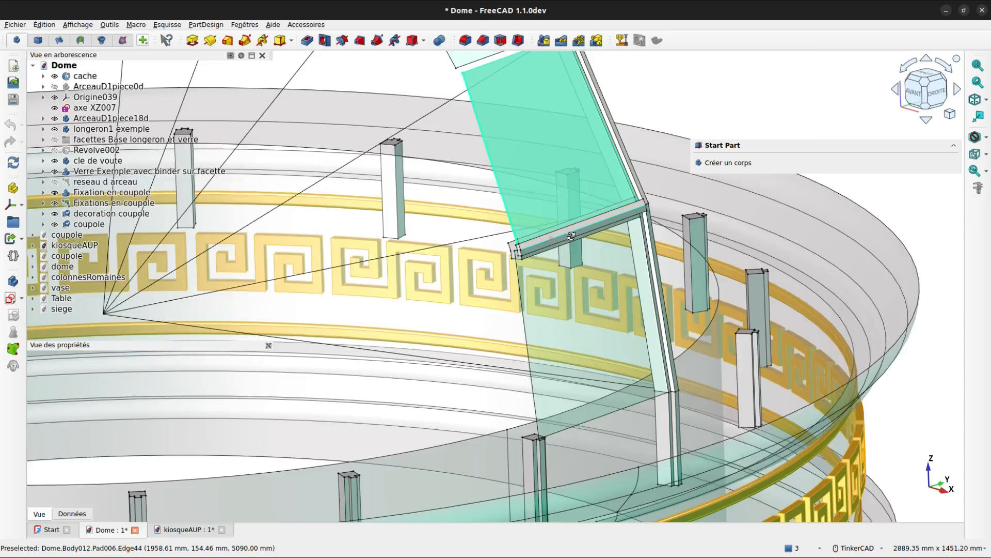
right_drag(614, 243, 563, 227)
scroll(552, 227, up, 8)
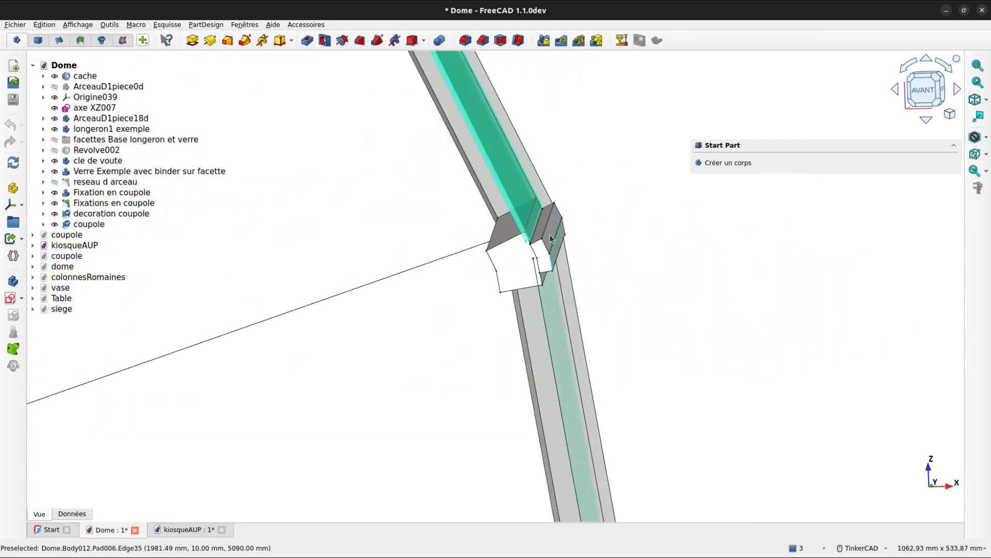
right_drag(565, 202, 498, 221)
scroll(494, 219, down, 5)
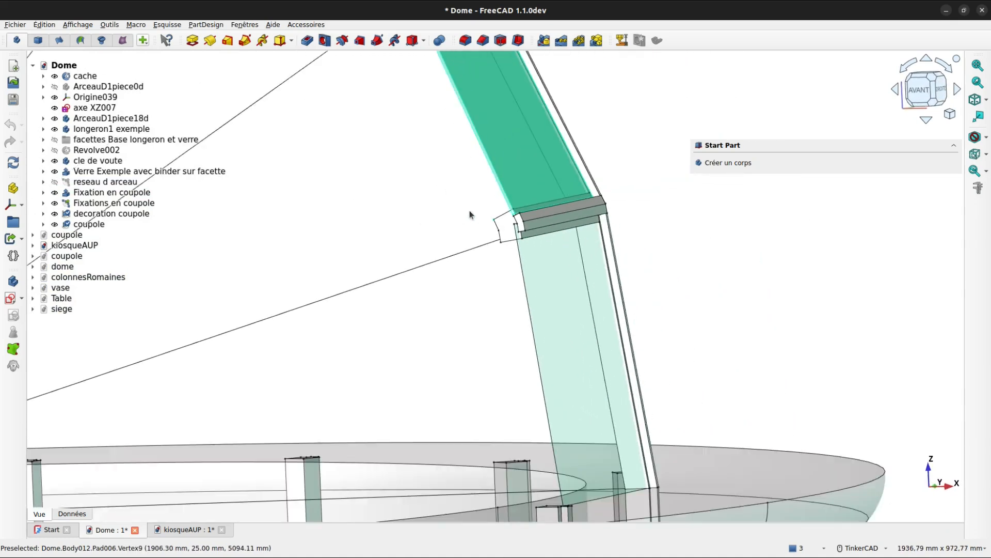
Step: Expand longeron1 exemple, display only its Binder008 and Sketch063, and examine the profile sketch where the arch bends
click(43, 129)
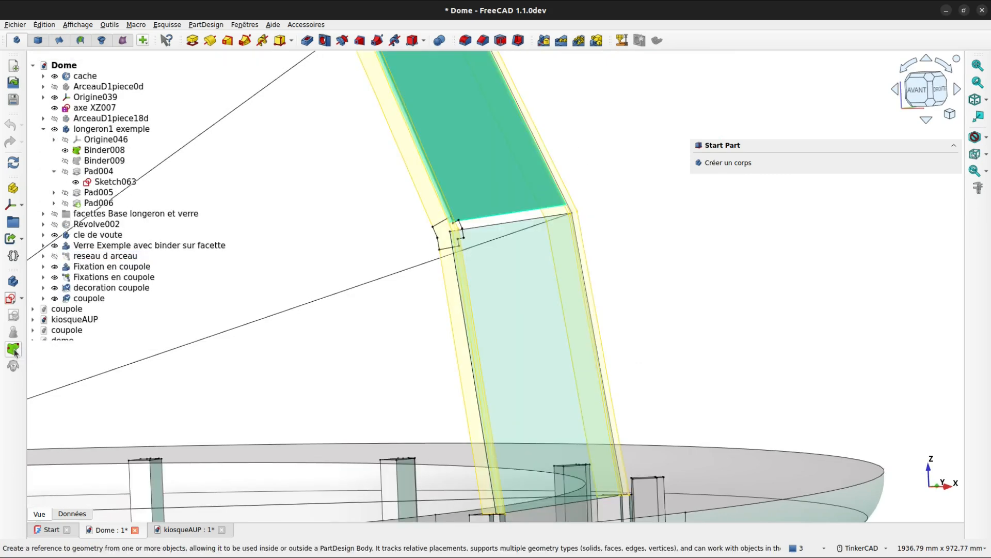
mouse_move(456, 272)
right_down()
mouse_move(396, 286)
mouse_move(387, 274)
right_up()
right_drag(548, 240, 533, 247)
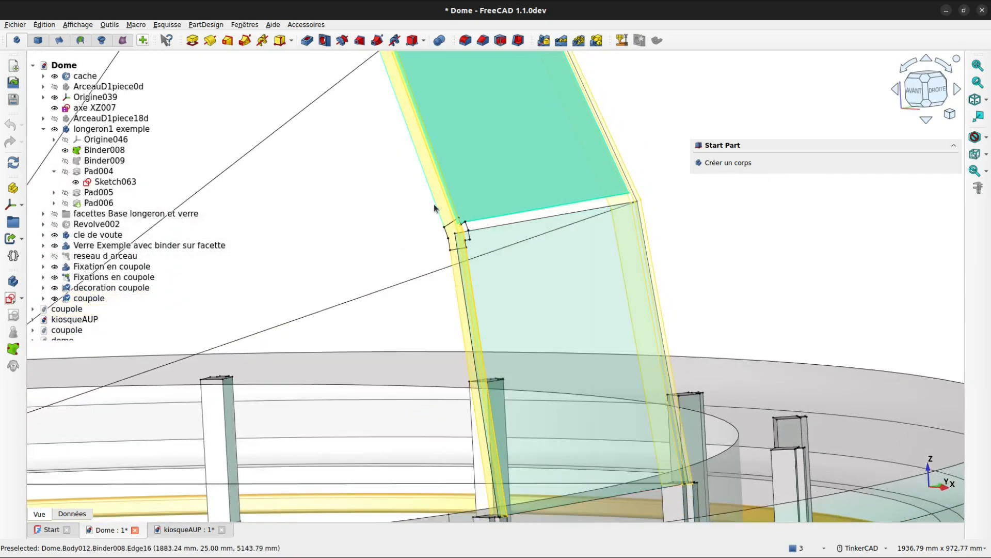
scroll(436, 217, up, 5)
right_drag(436, 217, 269, 152)
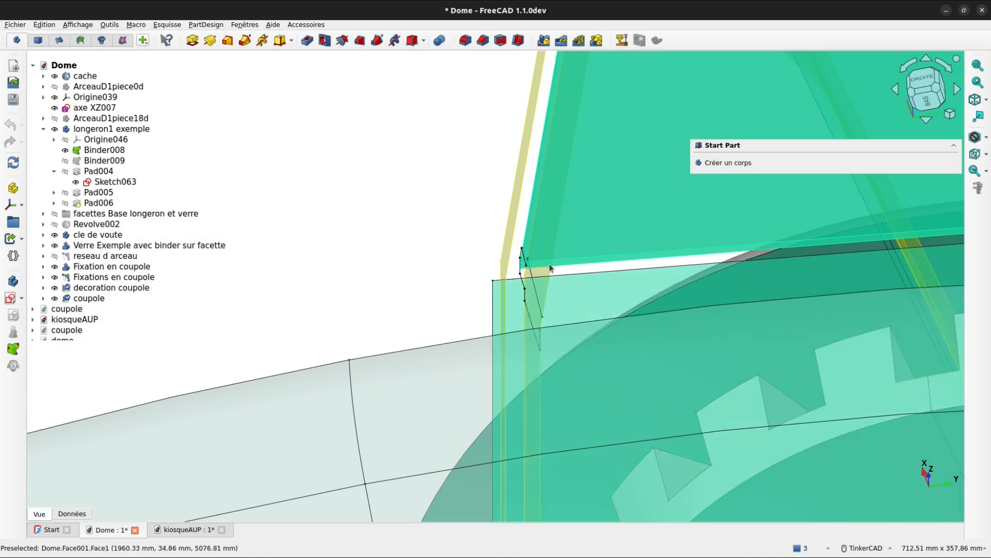
right_drag(532, 268, 667, 264)
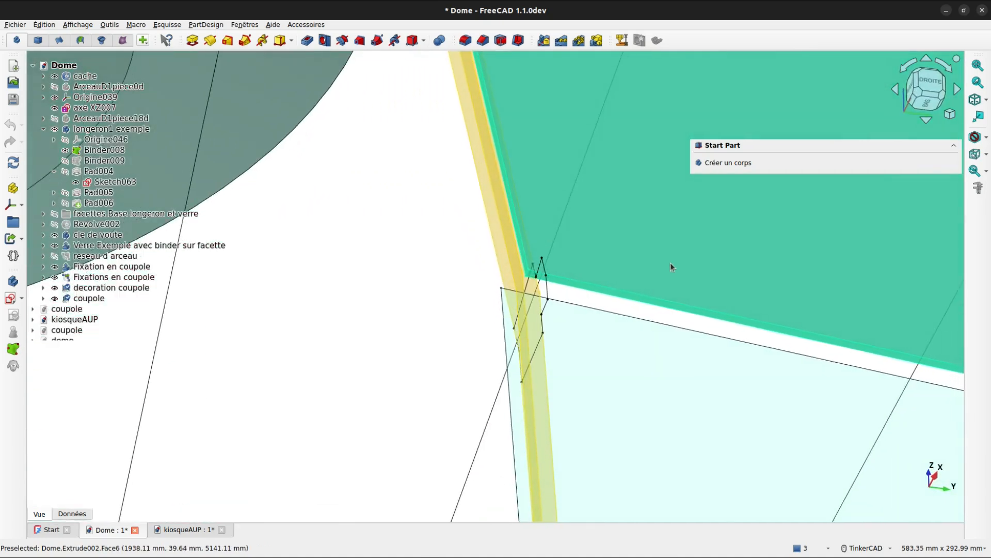
scroll(668, 274, down, 6)
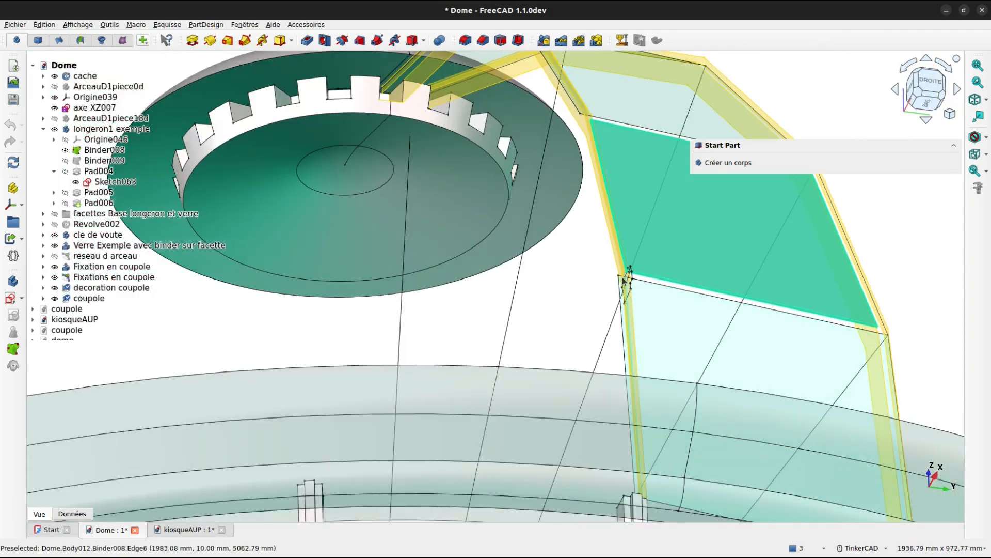
Step: Expand Pad005, display its Sketch064 instead of Sketch063, and examine that profile against the binder at the arch's bend
middle_drag(654, 240, 624, 241)
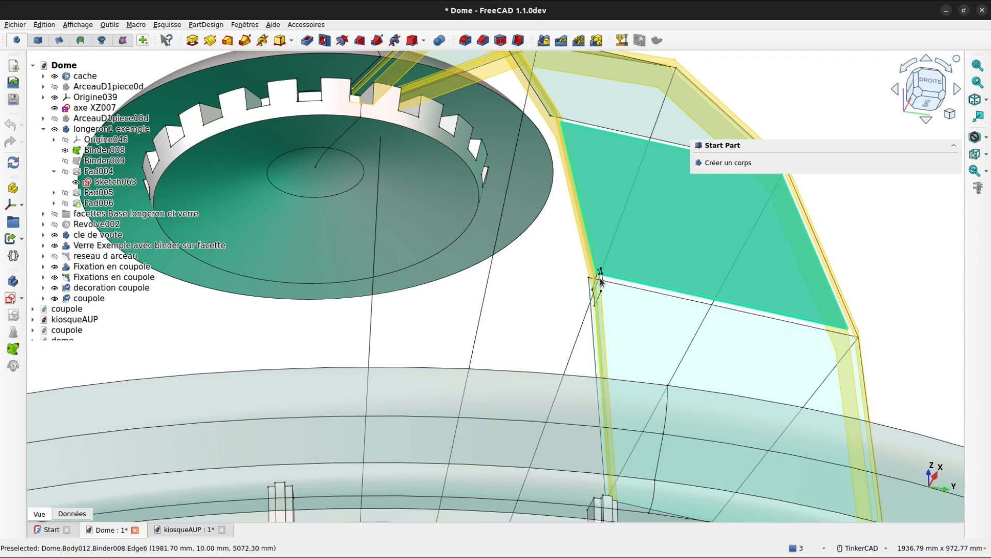
scroll(600, 280, up, 5)
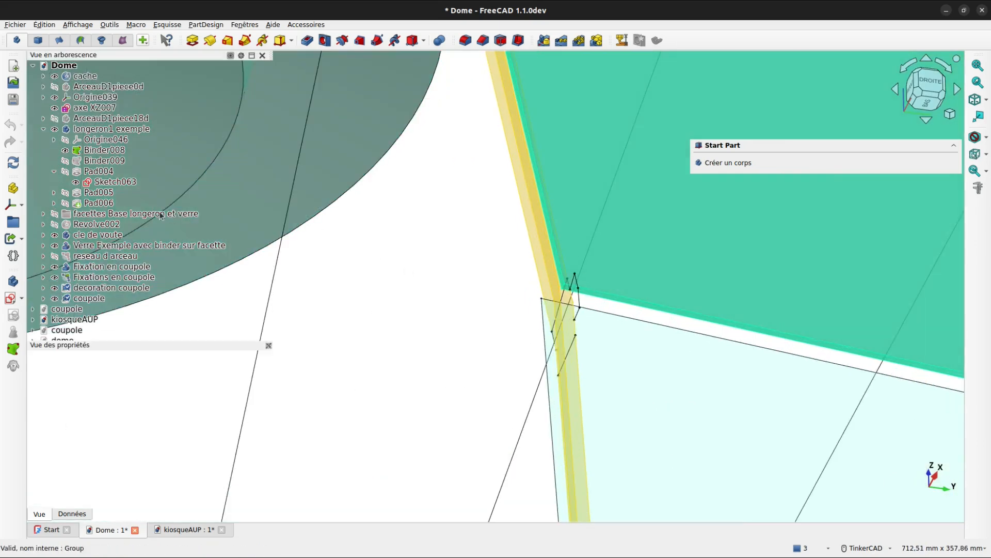
click(54, 192)
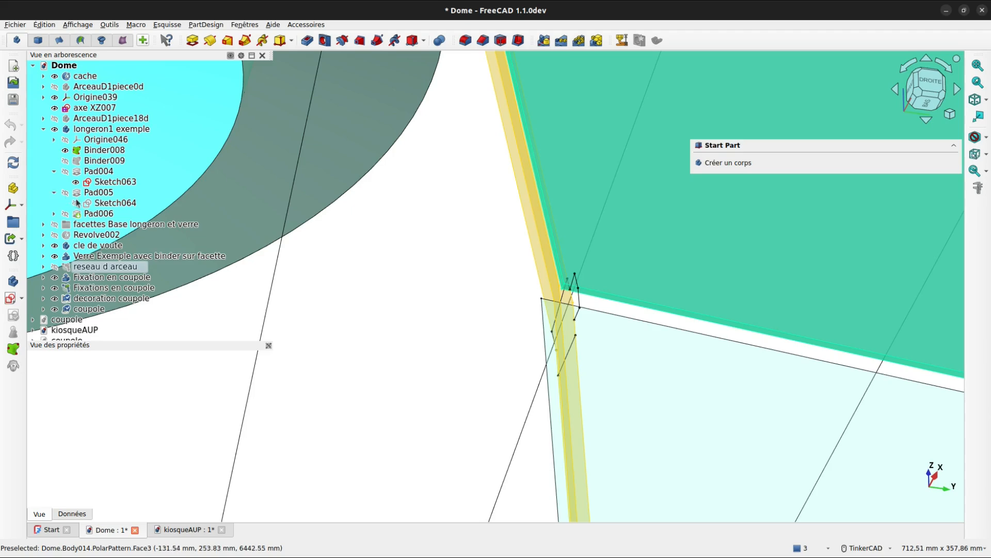
click(75, 203)
click(75, 182)
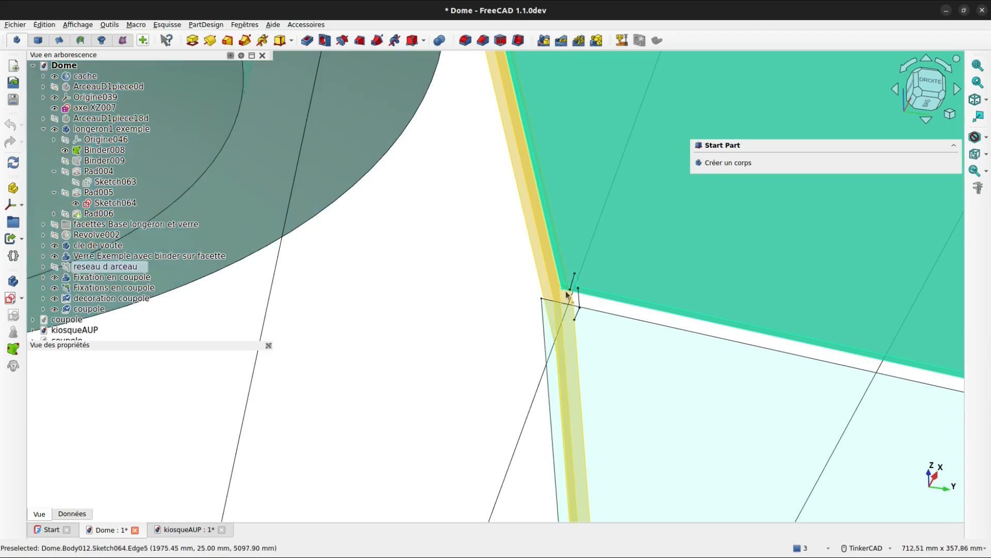
mouse_move(560, 301)
right_down()
mouse_move(538, 288)
mouse_move(480, 292)
mouse_move(577, 304)
right_up()
scroll(556, 297, down, 5)
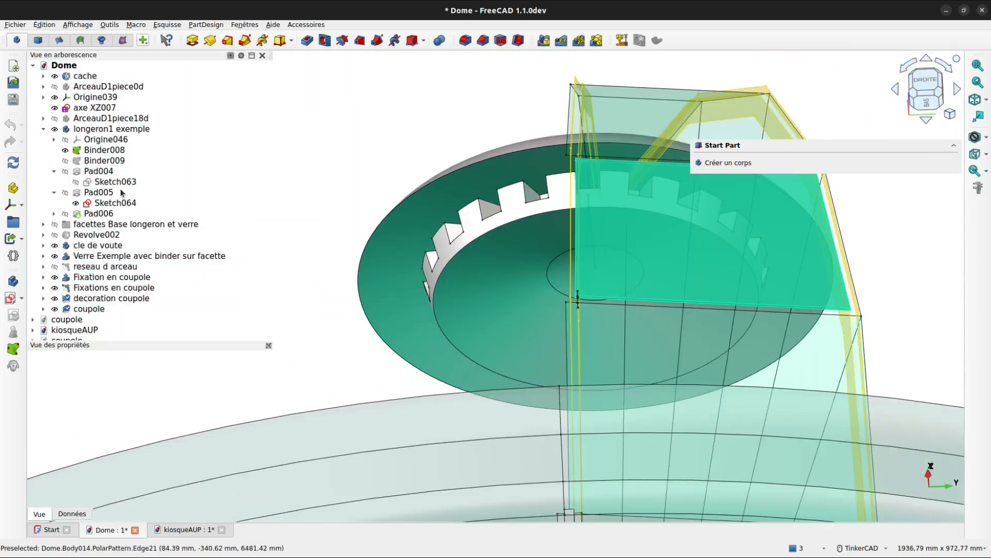
Step: Collapse Pad005 and longeron1 exemple, and examine the example panel and its frame within the whole coupole
click(54, 193)
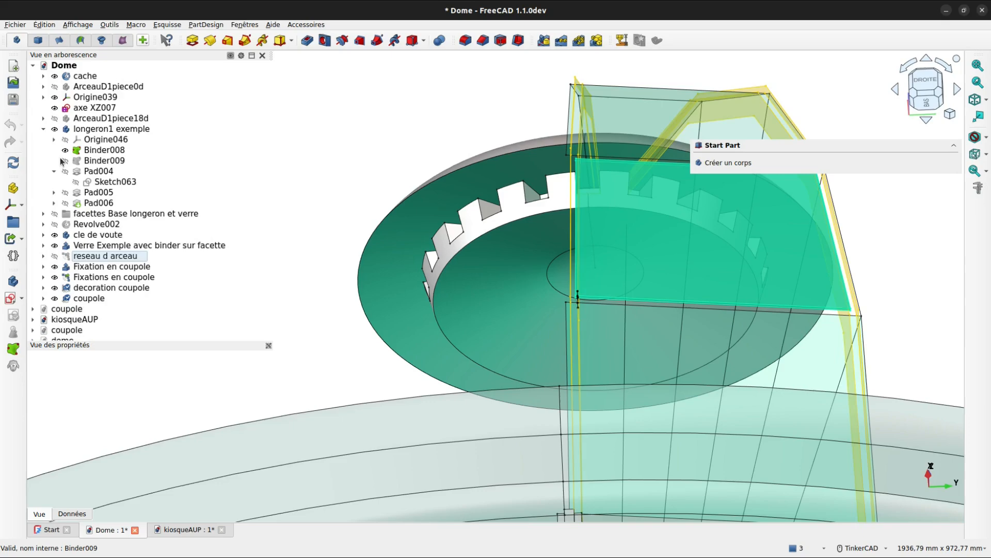
click(43, 129)
scroll(639, 353, down, 5)
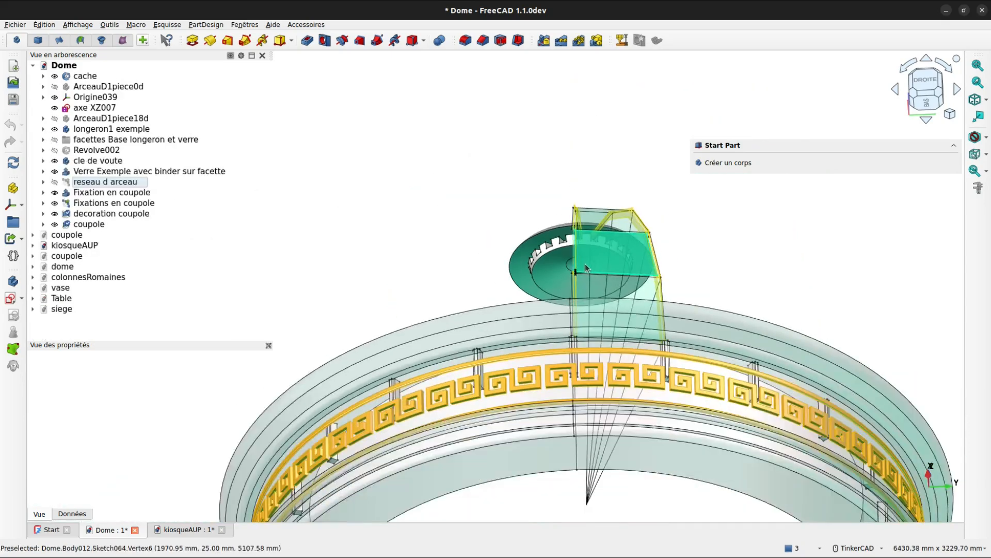
right_drag(635, 372, 528, 288)
scroll(527, 288, up, 1)
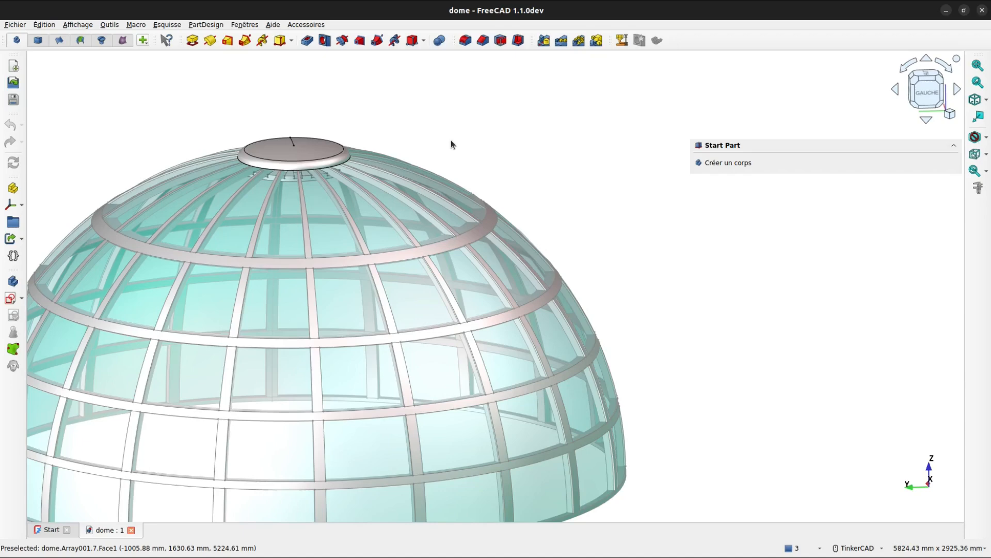
Step: Create a new document and start a sketch on the XY base plane
click(14, 66)
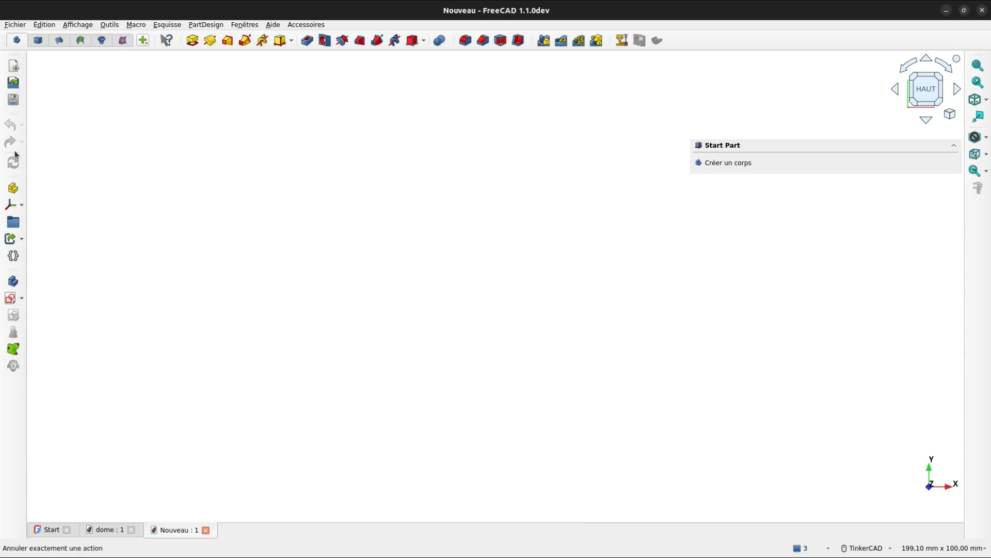
click(10, 298)
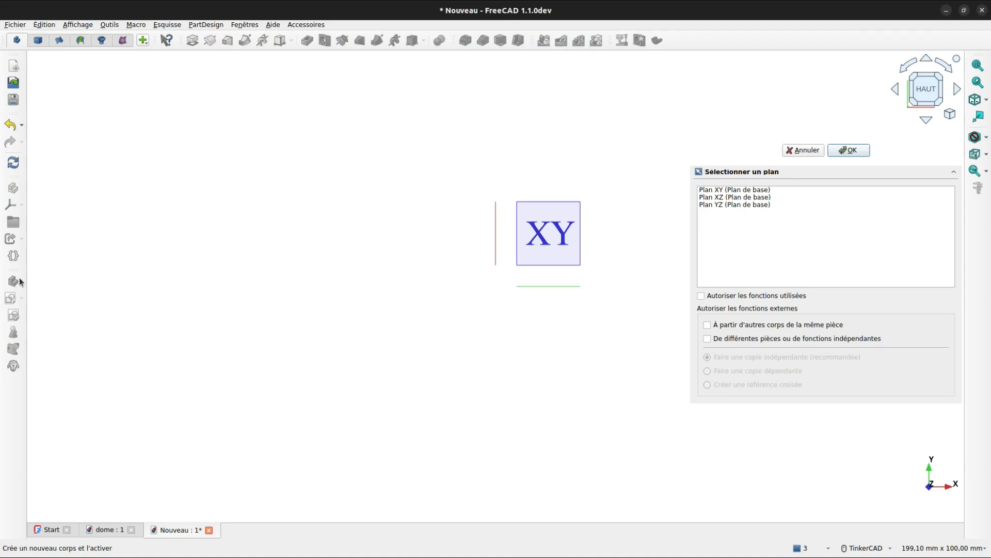
click(717, 191)
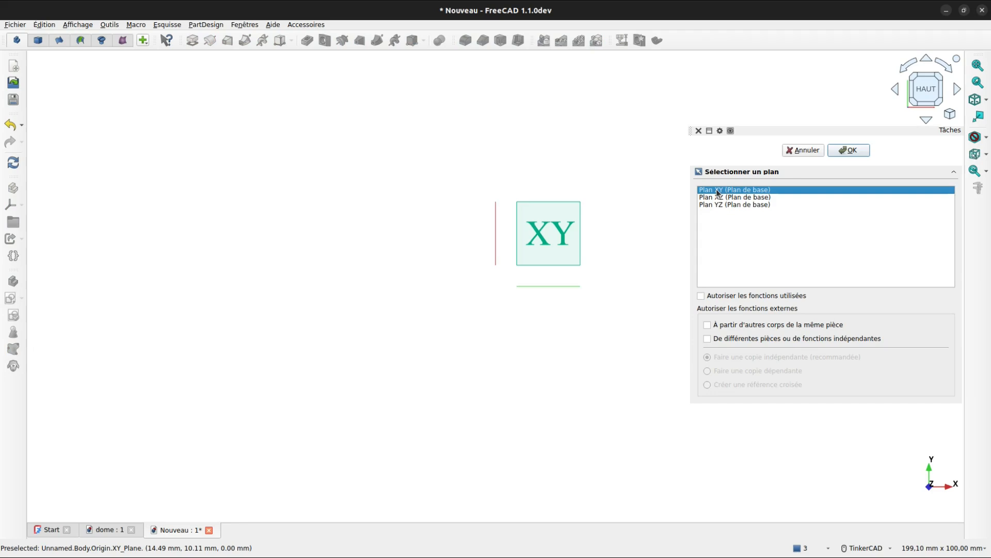
click(849, 151)
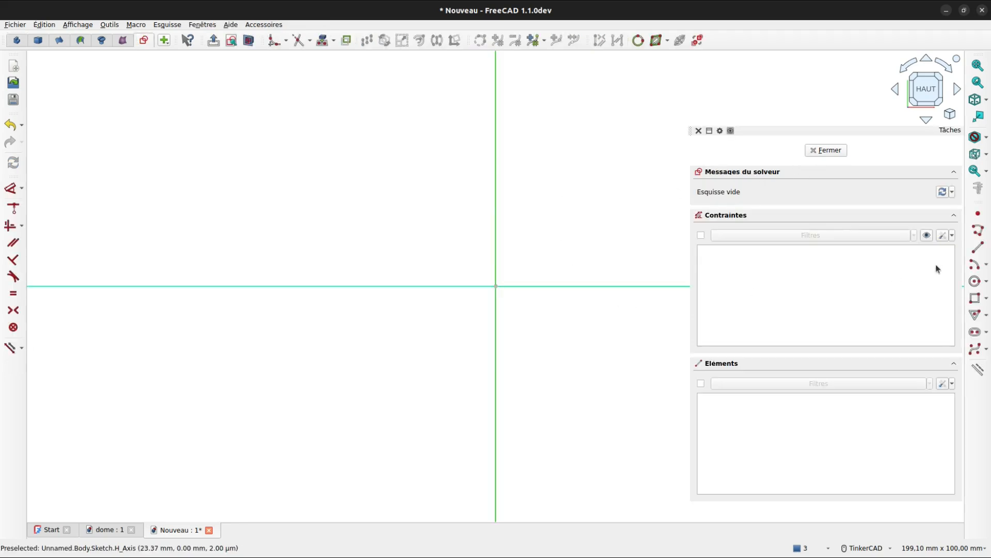
Step: Draw a horizontal construction line about 43 mm long on the horizontal axis, spanning both sides of the origin
click(976, 249)
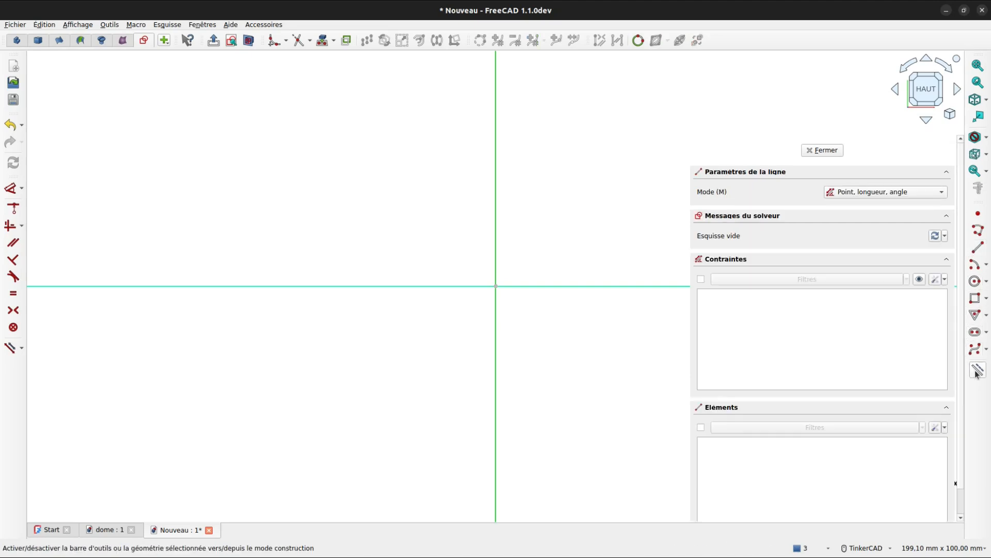
click(390, 285)
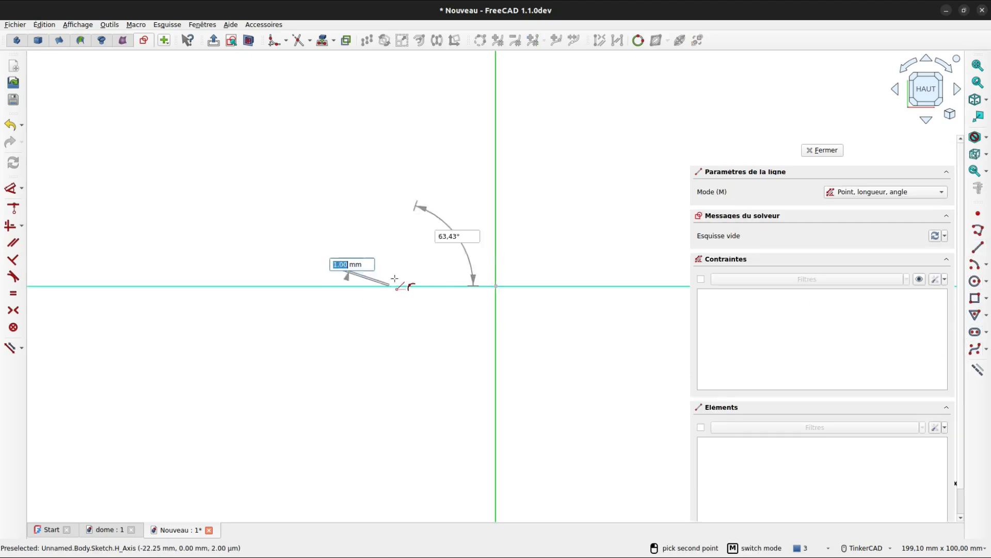
click(592, 285)
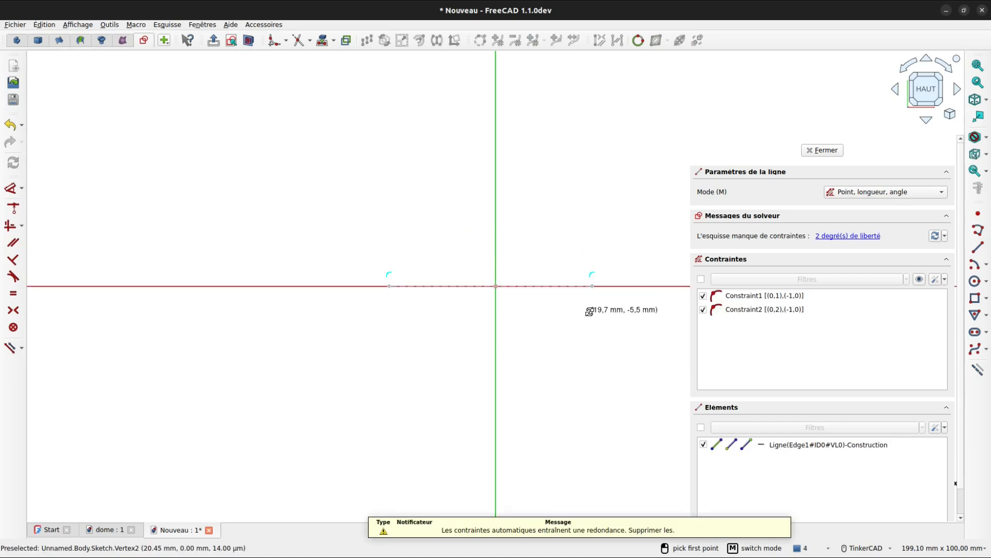
key(Escape)
Step: Make the construction line's endpoints symmetric about the vertical axis and dimension its length as 50 mm
key(s)
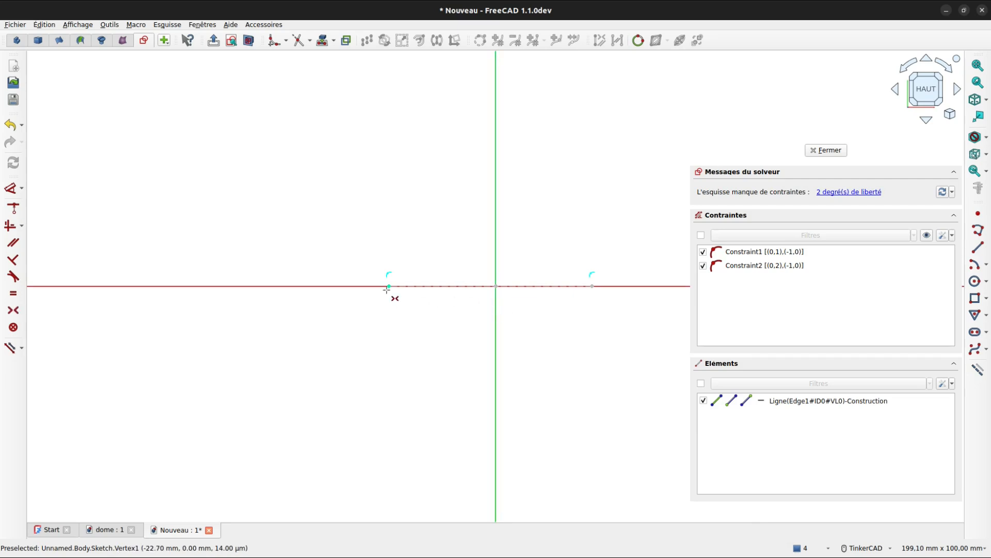
click(389, 286)
click(496, 307)
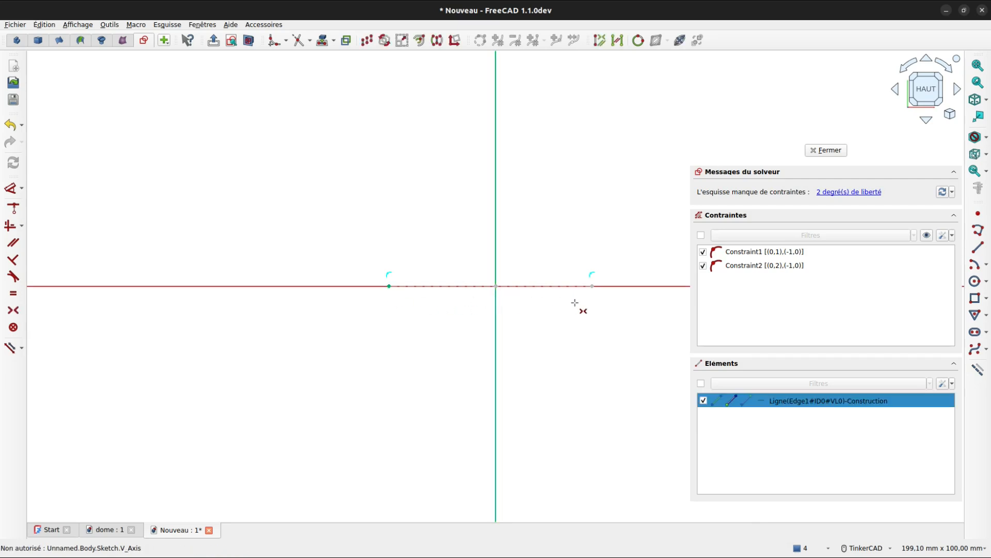
click(592, 286)
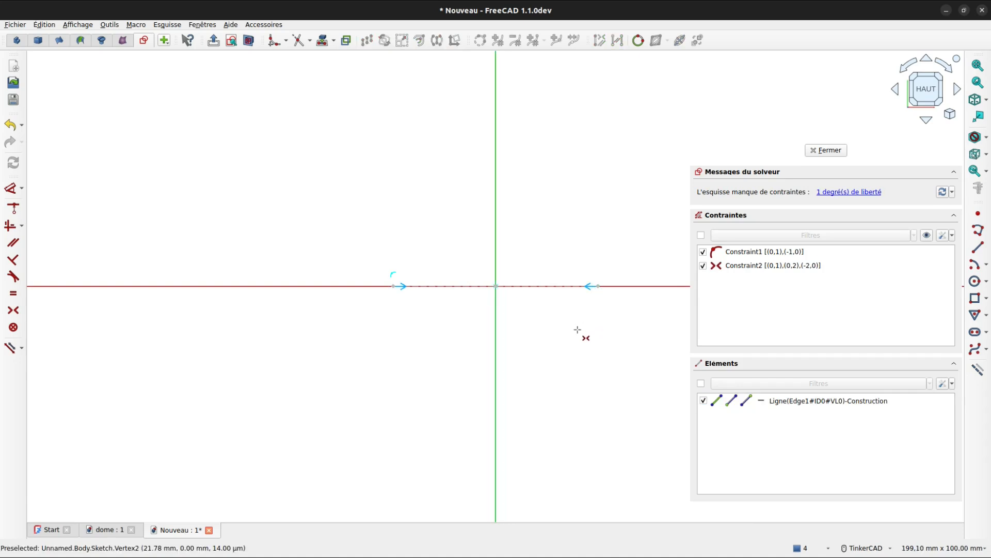
click(540, 286)
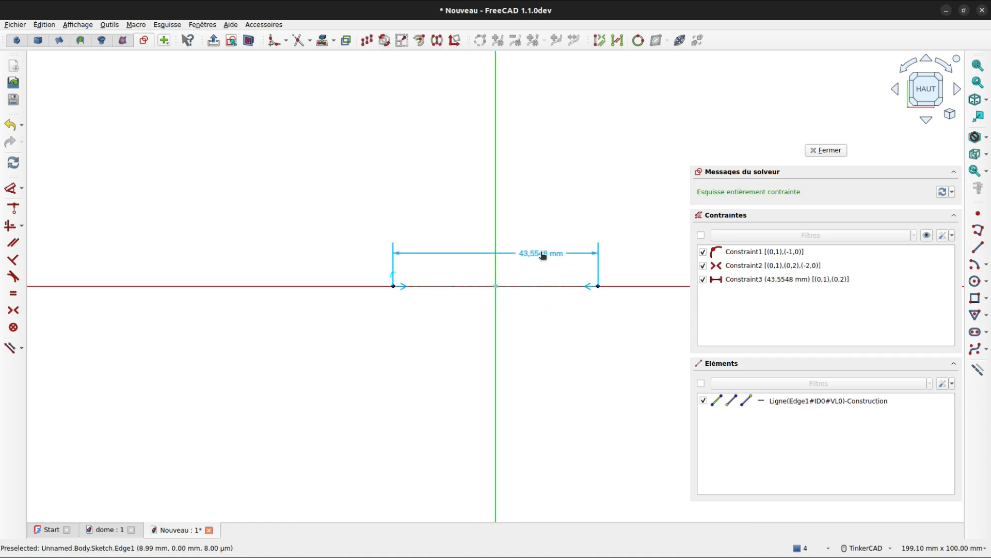
click(541, 253)
text(50)
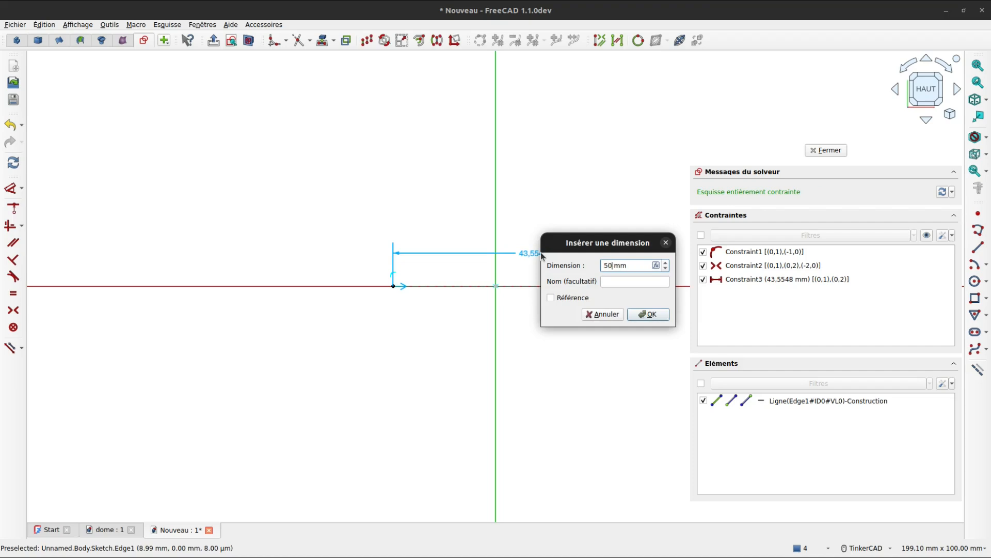
key(Return)
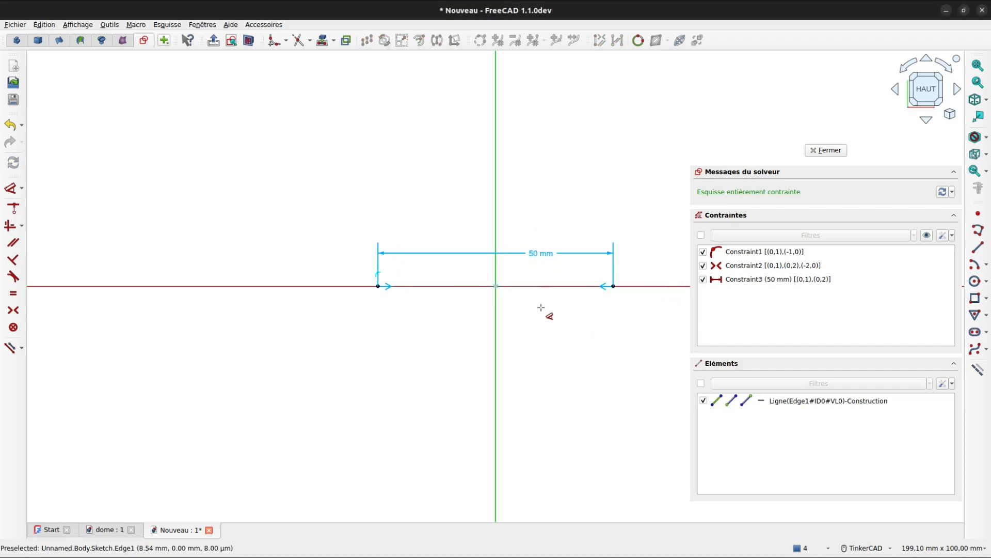
Step: Draw a 2050 mm construction line from the origin straight down along the vertical axis
click(978, 249)
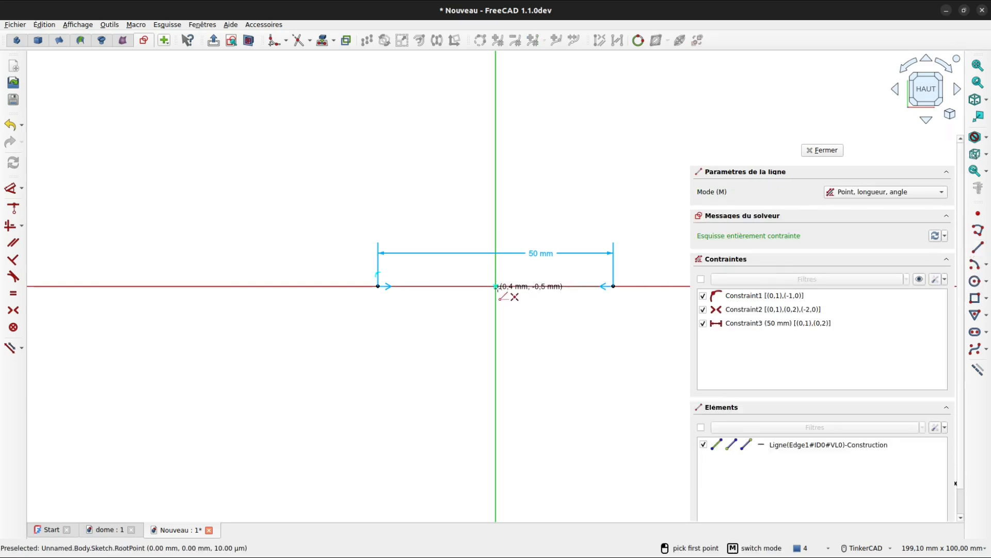
click(496, 286)
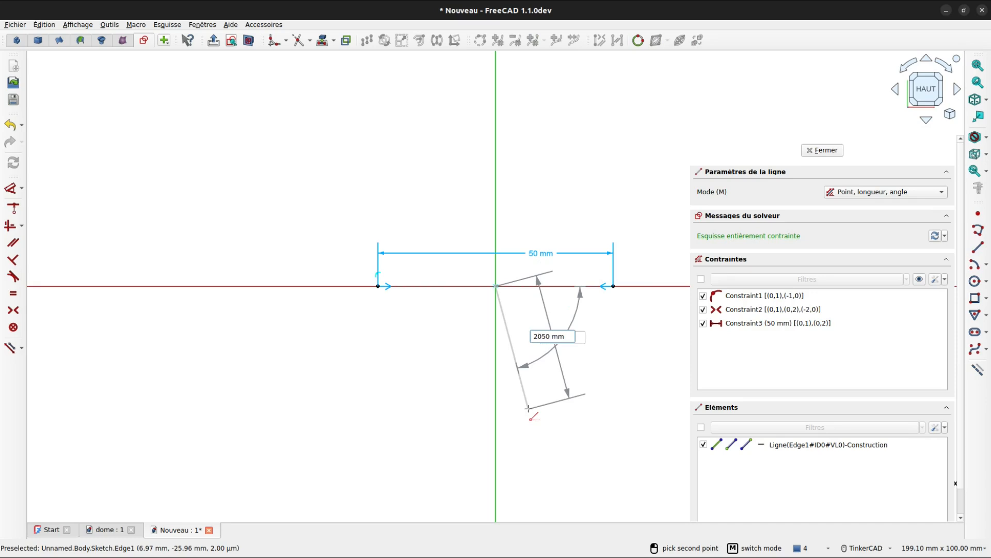
text(2050)
key(Tab)
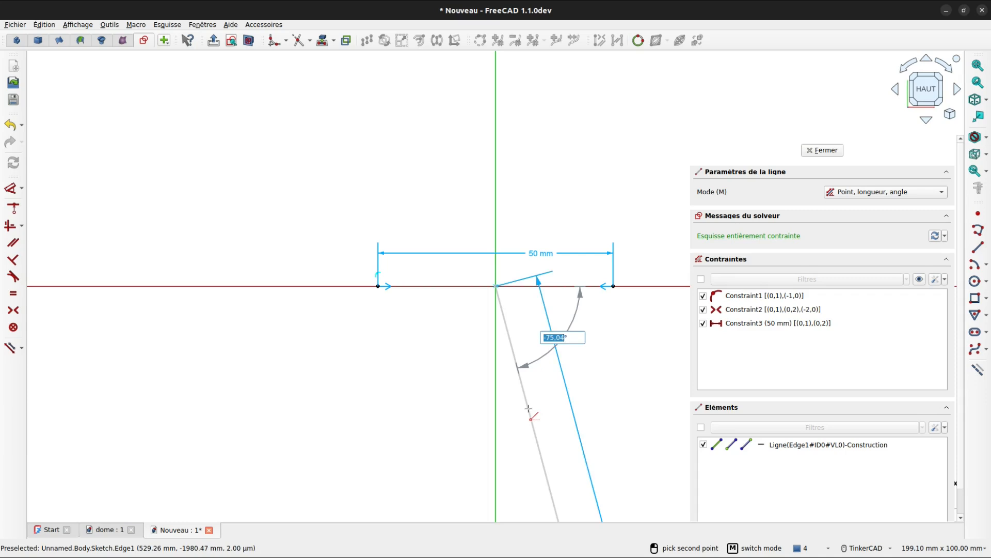
scroll(528, 408, down, 4)
middle_drag(529, 408, 458, 44)
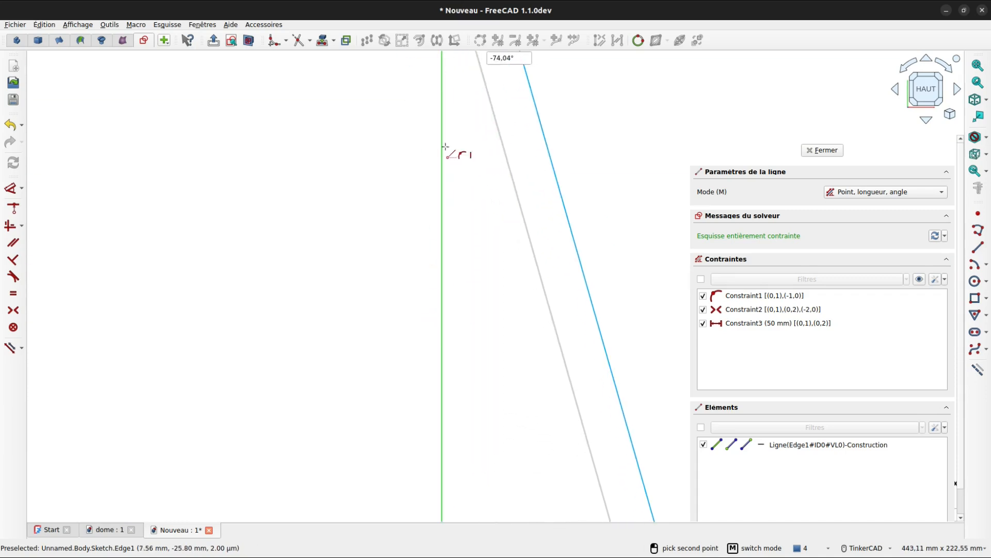
click(442, 293)
scroll(472, 317, down, 3)
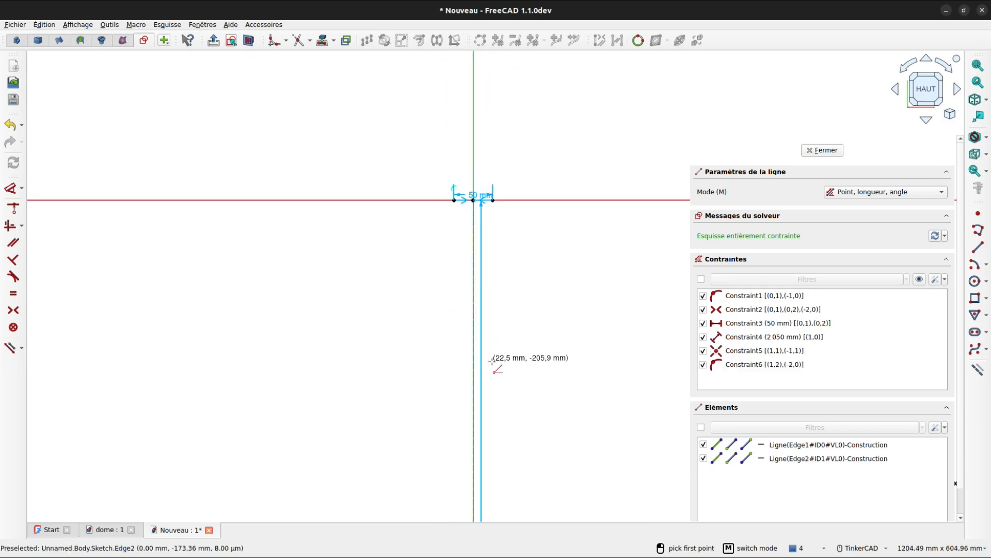
Step: Inspect the lower end of the vertical construction line and move its 2050 mm dimension clear of the axis
middle_drag(499, 428, 536, 38)
scroll(475, 335, down, 5)
scroll(498, 449, down, 1)
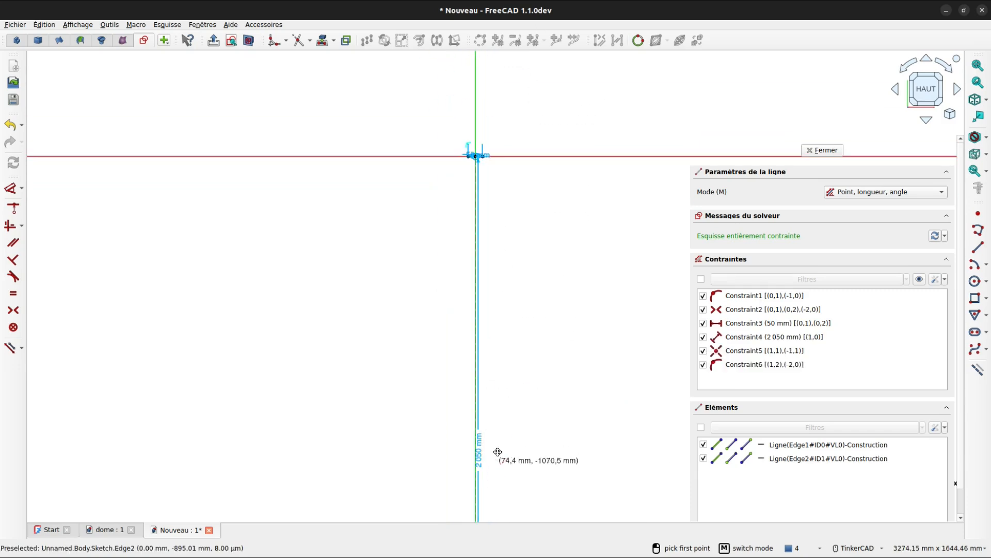
middle_drag(498, 450, 514, 115)
scroll(510, 276, up, 5)
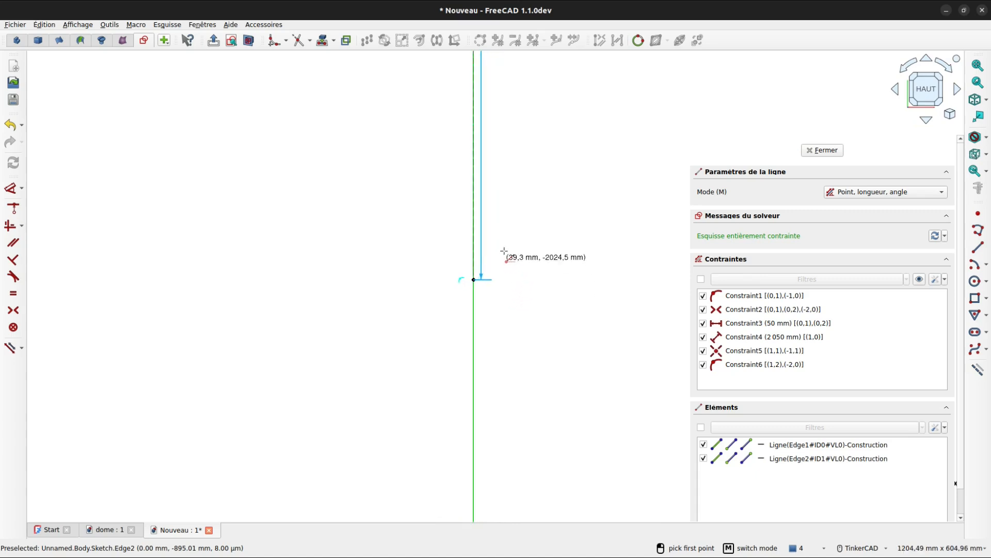
middle_drag(505, 290, 516, 418)
scroll(578, 299, down, 6)
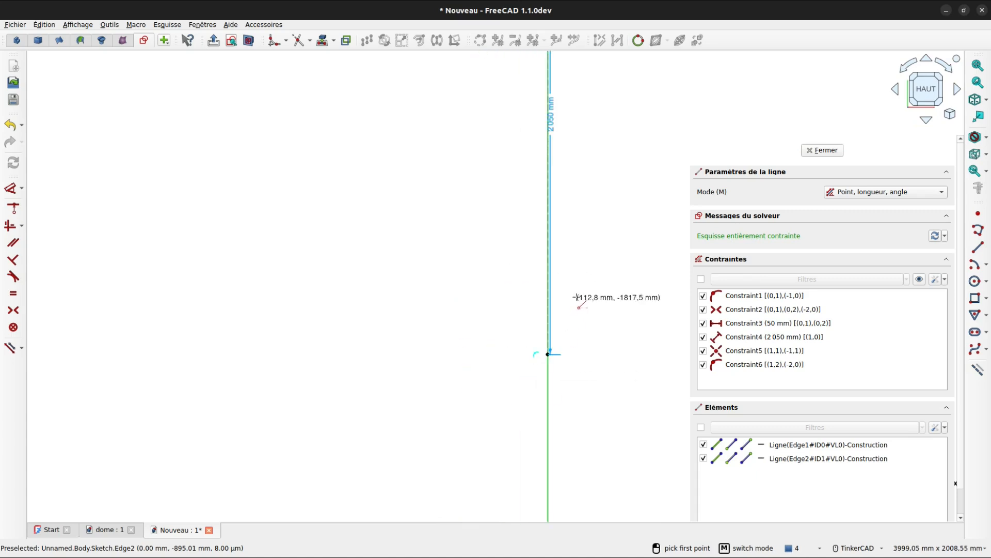
key(Escape)
drag(547, 136, 623, 139)
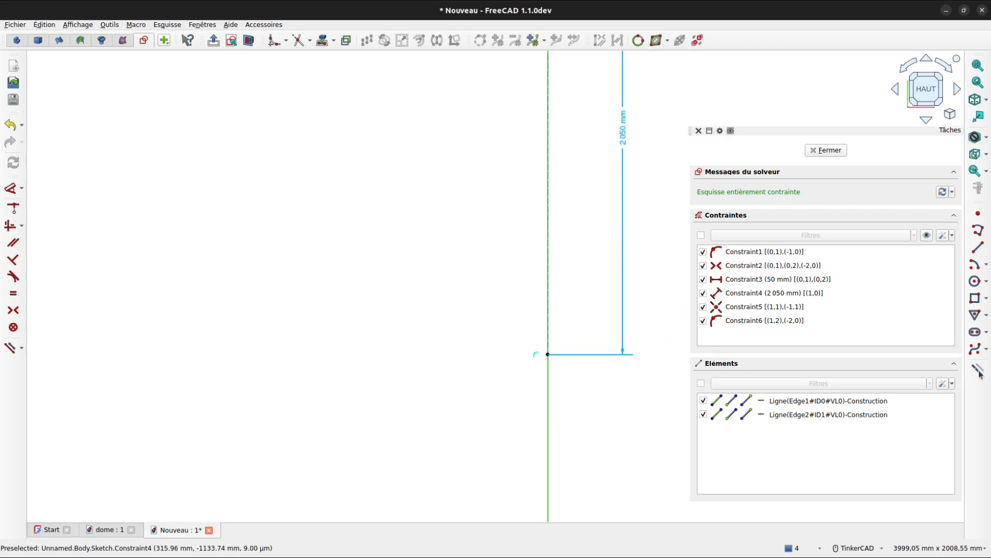
Step: Draw a centred 50 by 50 mm square on the vertical axis, just below the end of the 2050 mm construction line
click(986, 299)
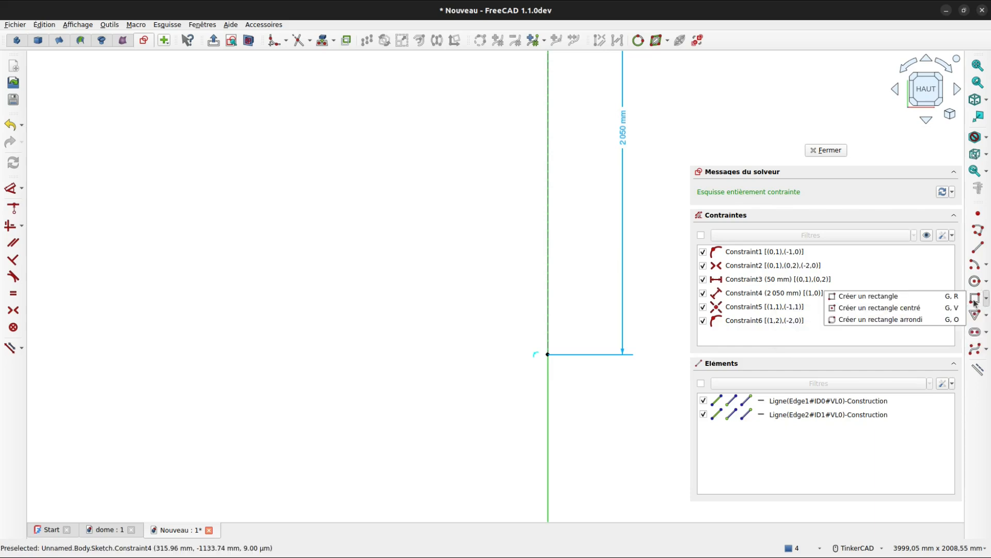
click(932, 306)
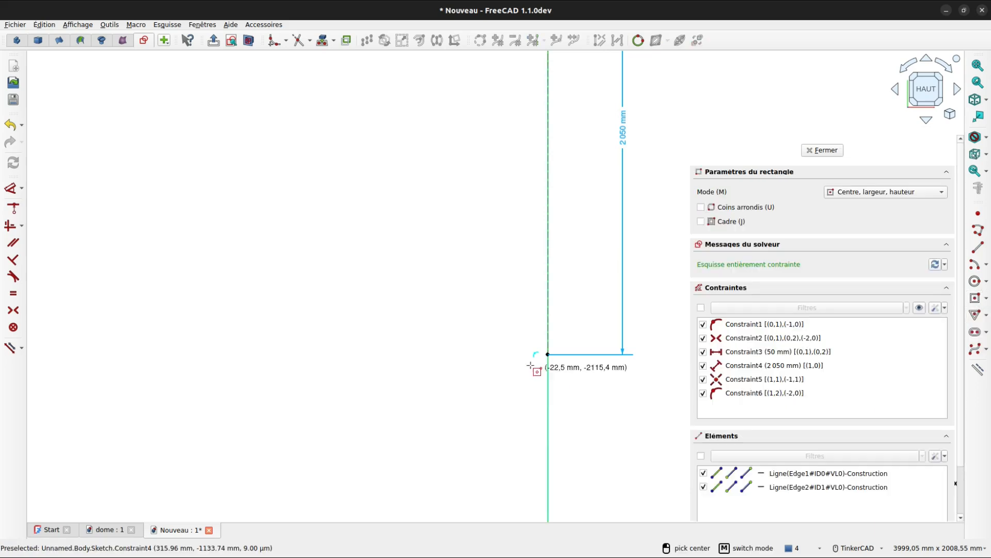
scroll(539, 364, up, 5)
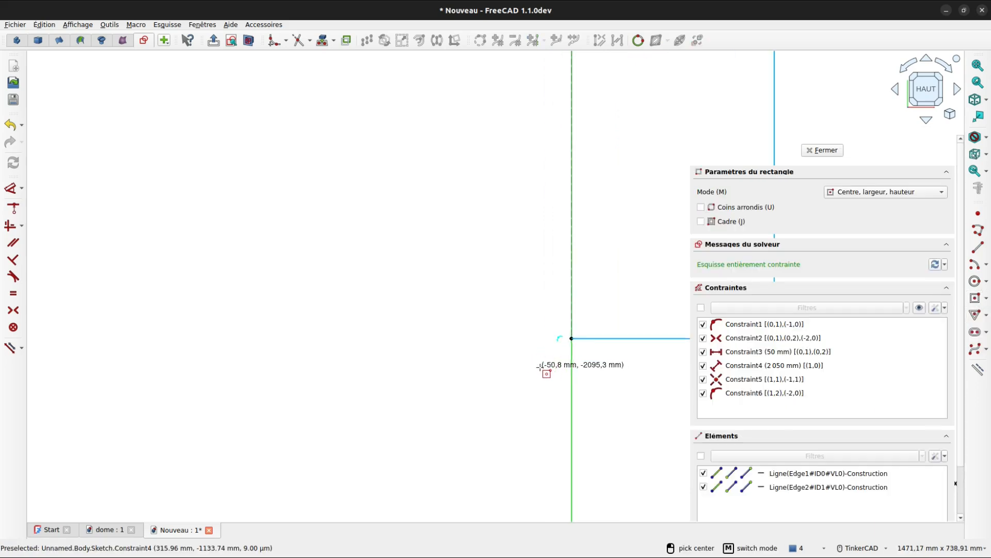
click(571, 399)
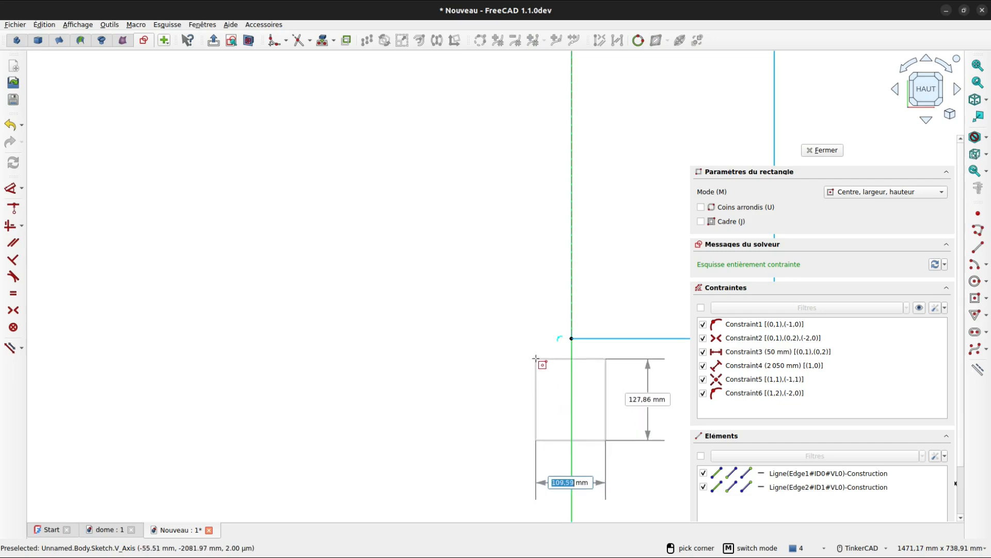
text(50)
key(Tab)
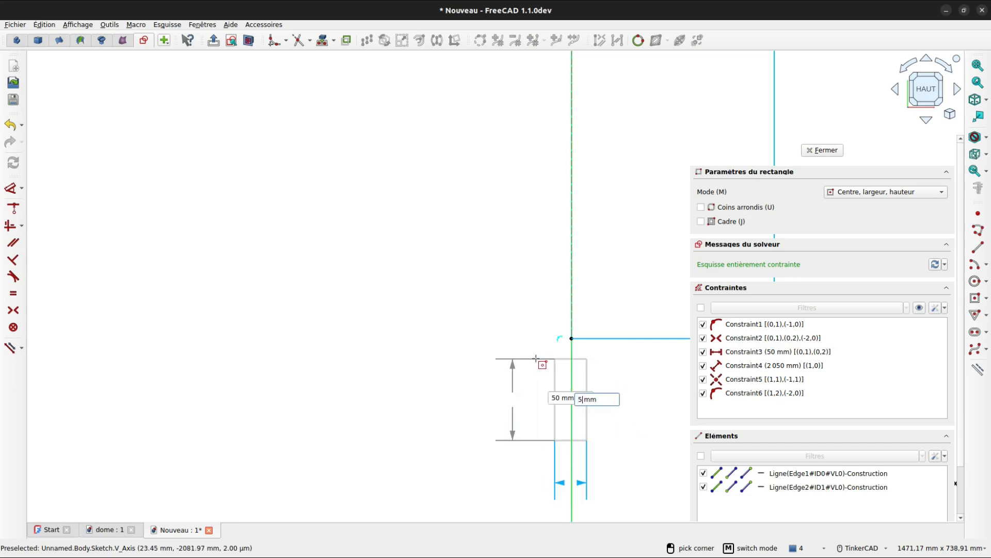
key(Return)
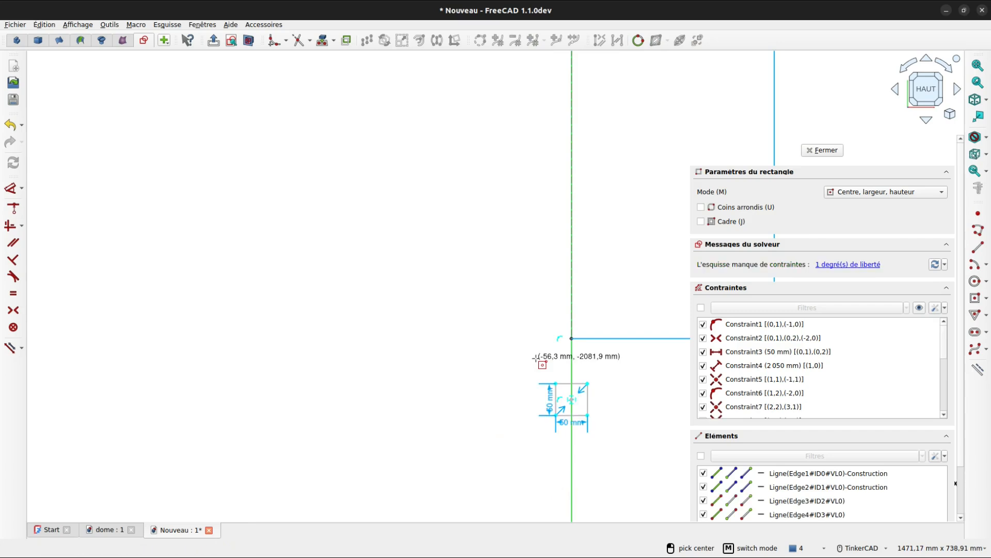
scroll(609, 355, up, 2)
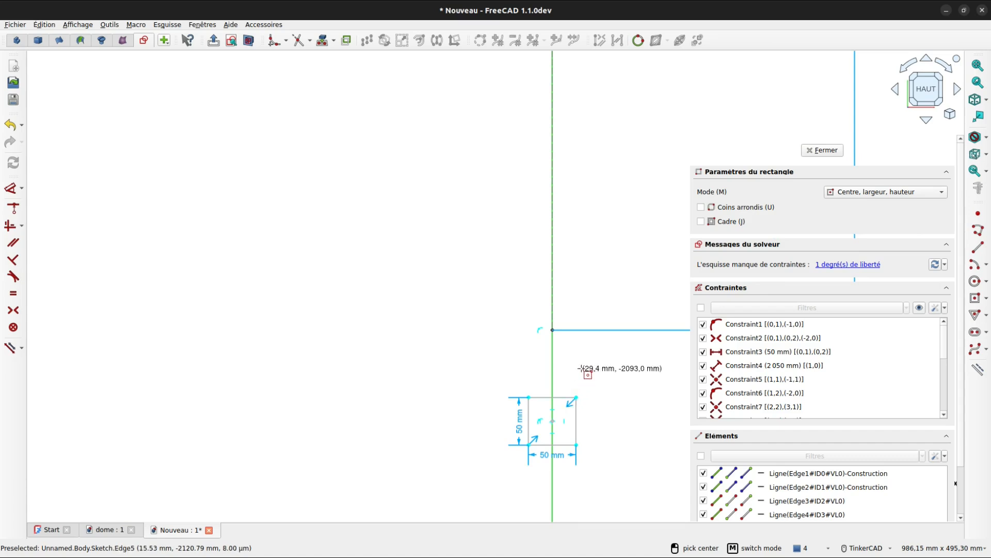
key(Escape)
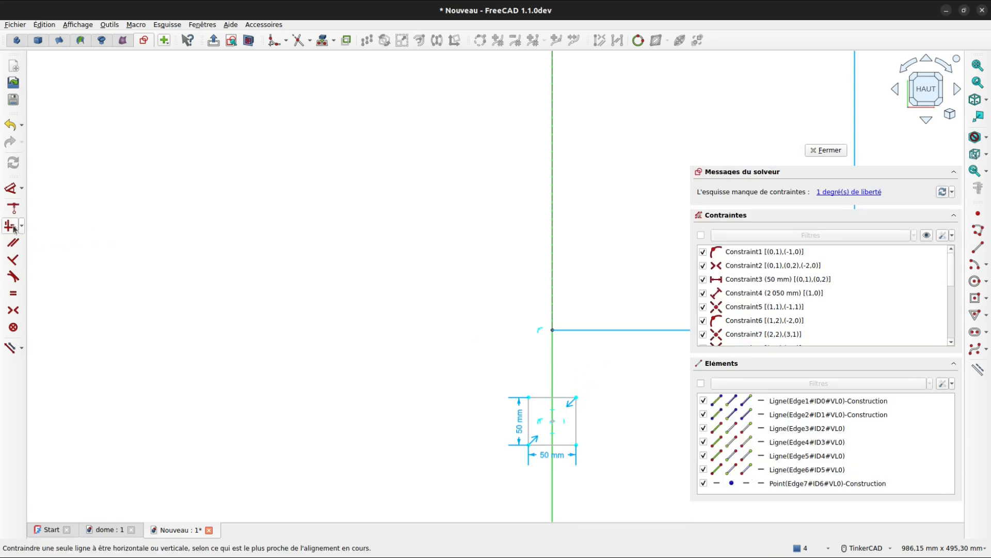
Step: Constrain the square's upper edge coincident with the lower end of the vertical construction line and close the sketch
click(14, 210)
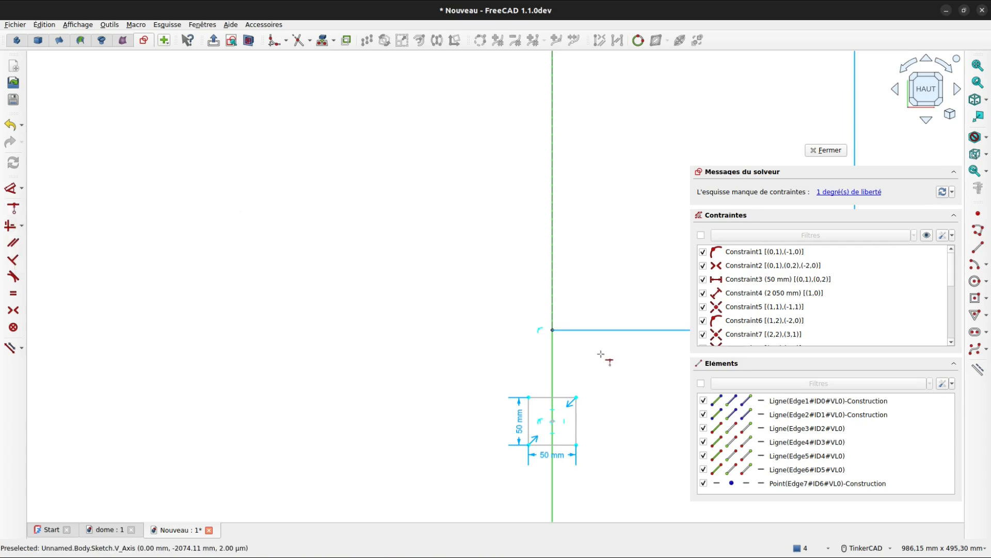
click(553, 331)
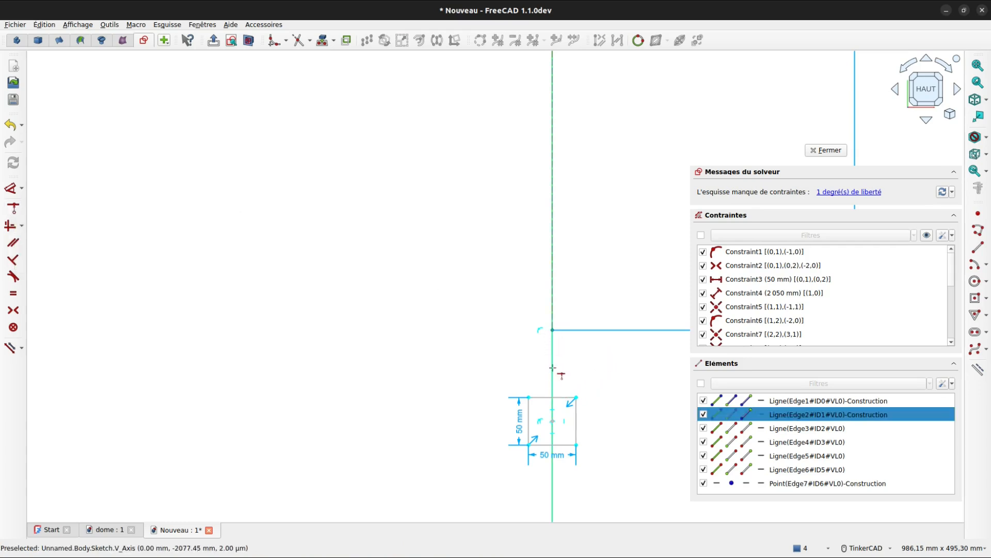
click(561, 398)
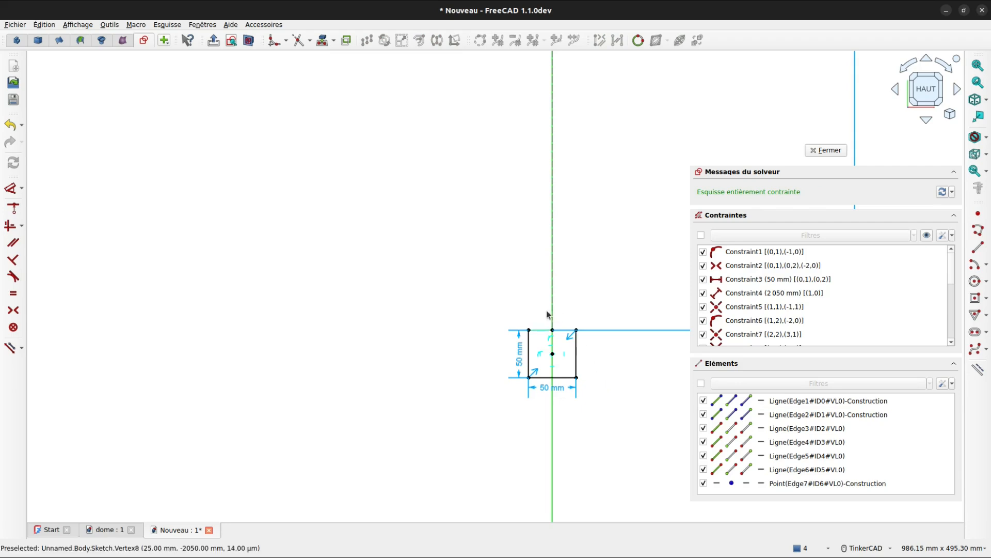
scroll(599, 365, down, 2)
mouse_move(594, 302)
middle_down()
mouse_move(589, 290)
mouse_move(491, 319)
middle_up()
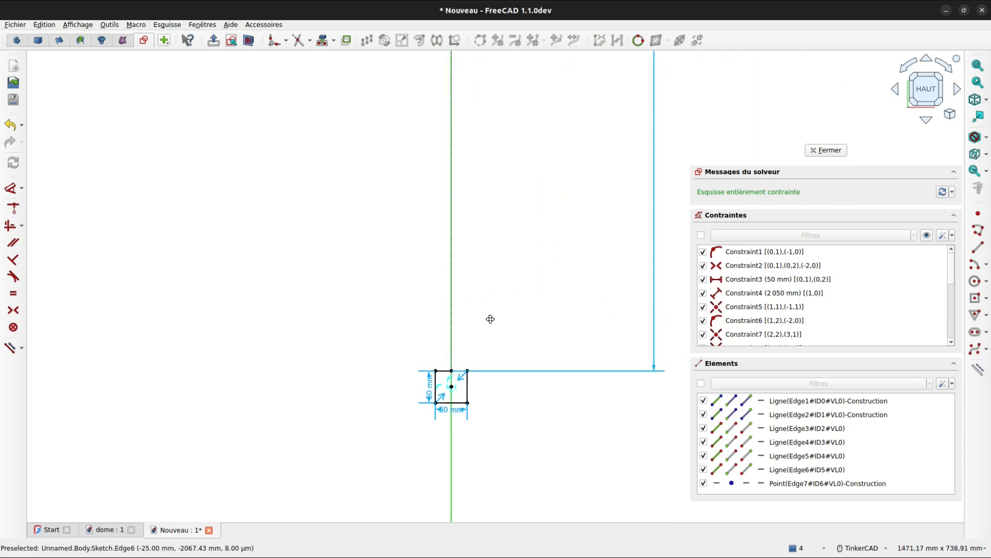
click(839, 149)
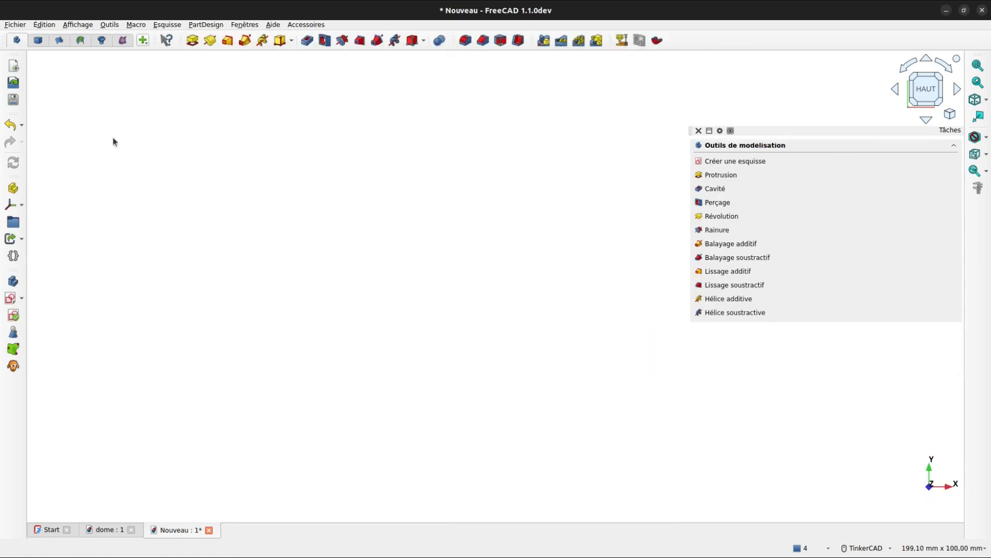
Step: Revolve the sketch 90° about construction line 1, with the direction reversed, to form a quarter arch
mouse_move(46, 77)
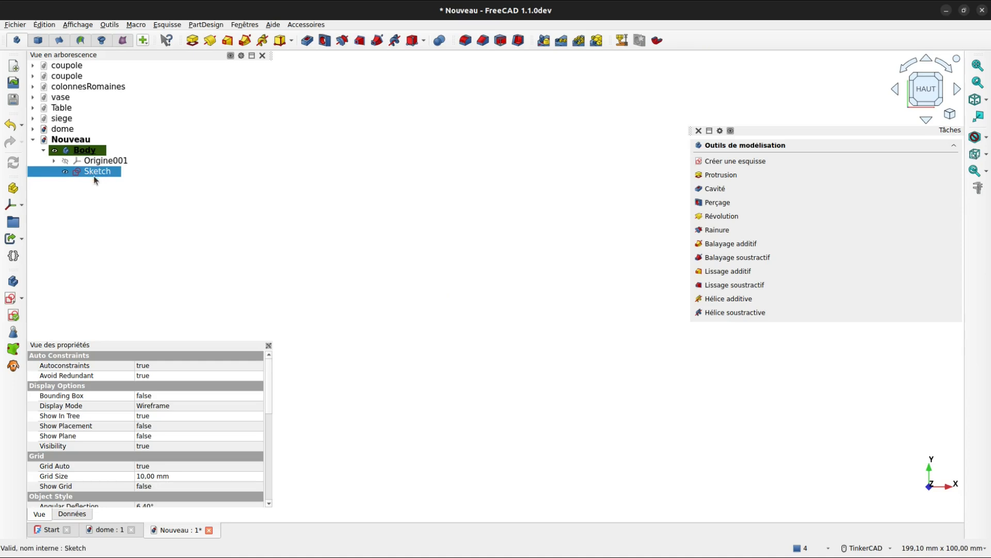
click(210, 41)
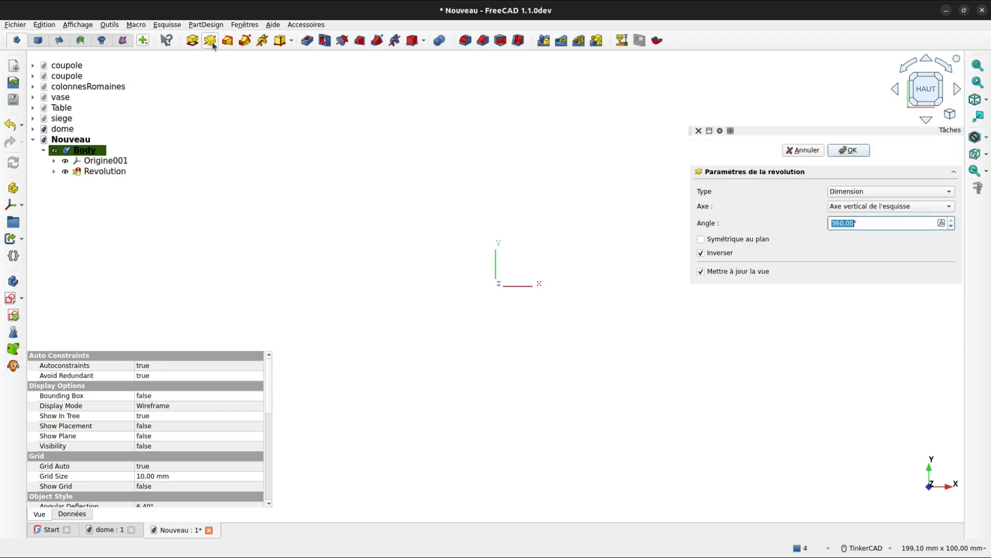
click(859, 208)
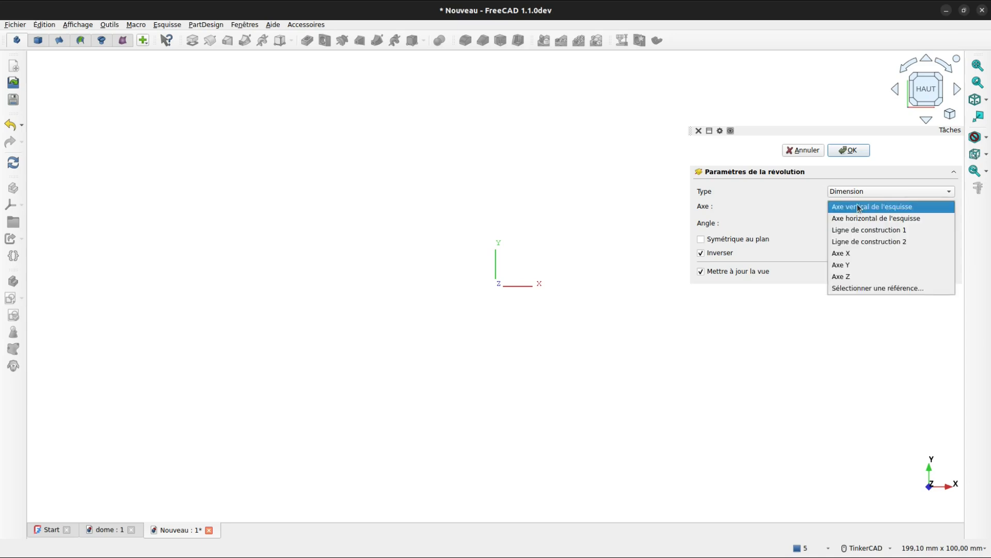
click(856, 231)
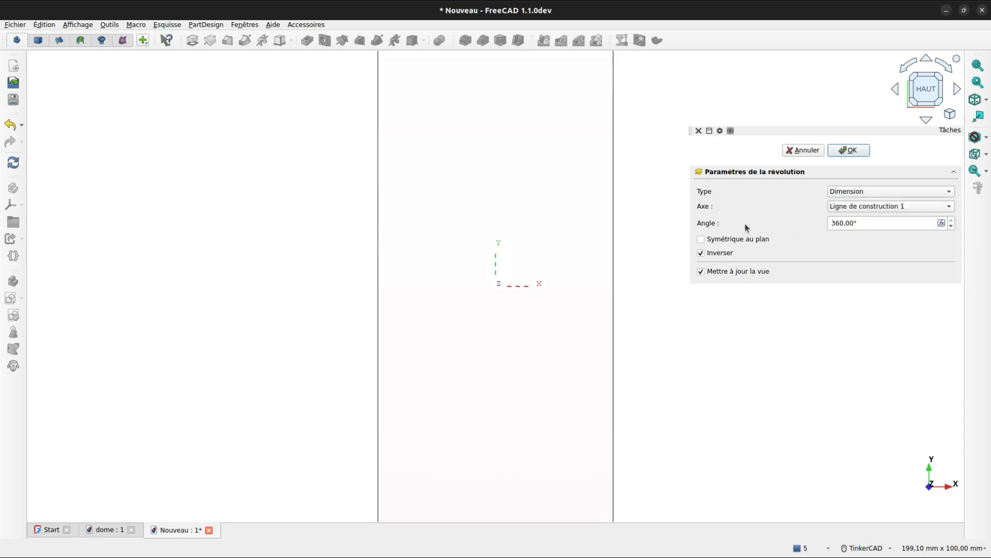
drag(839, 223, 818, 223)
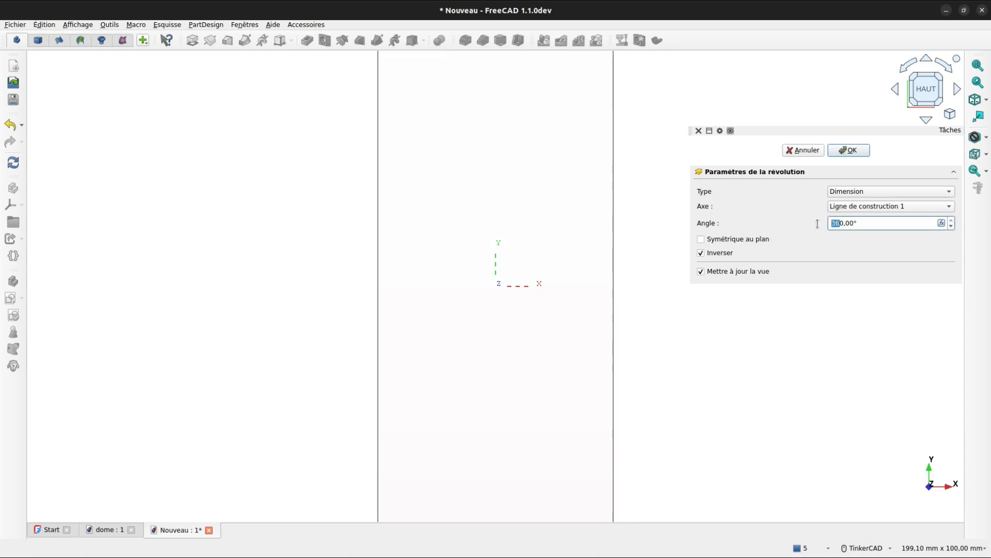
text(9)
scroll(664, 266, down, 15)
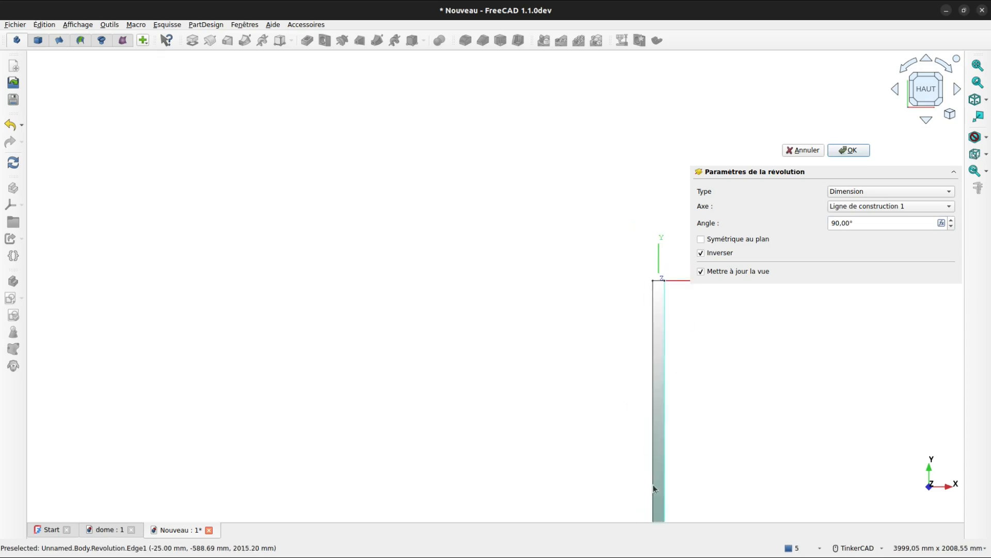
middle_drag(645, 500, 470, 276)
scroll(476, 269, down, 3)
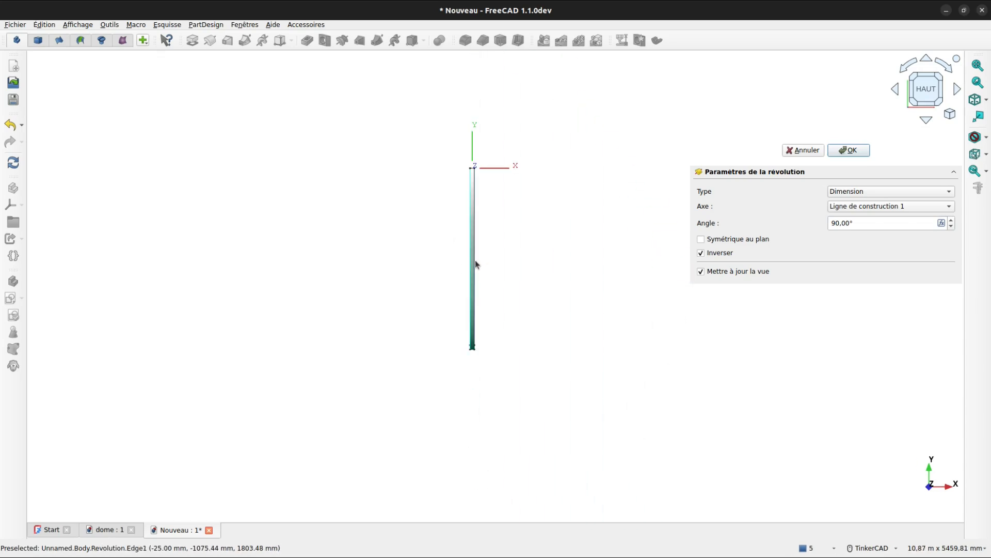
right_drag(476, 263, 552, 302)
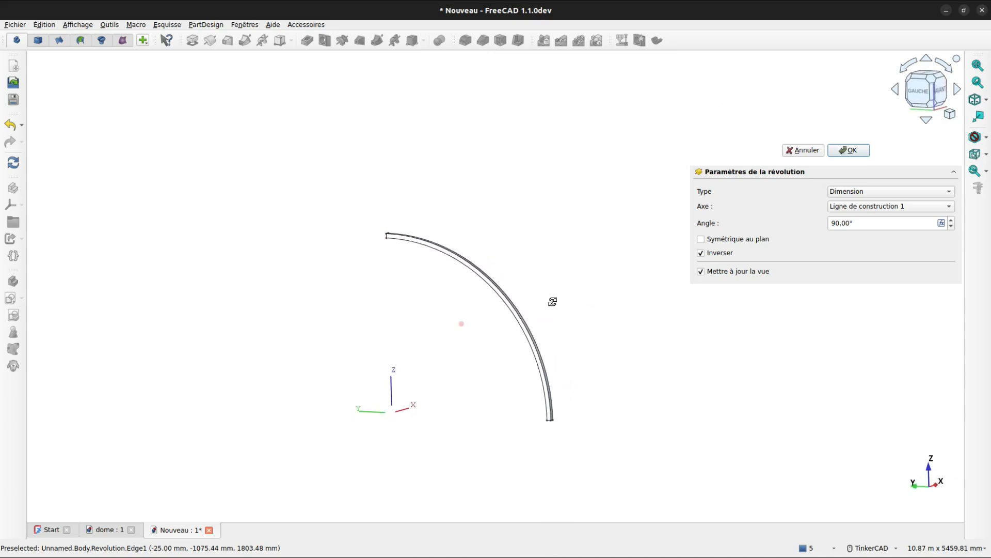
click(850, 150)
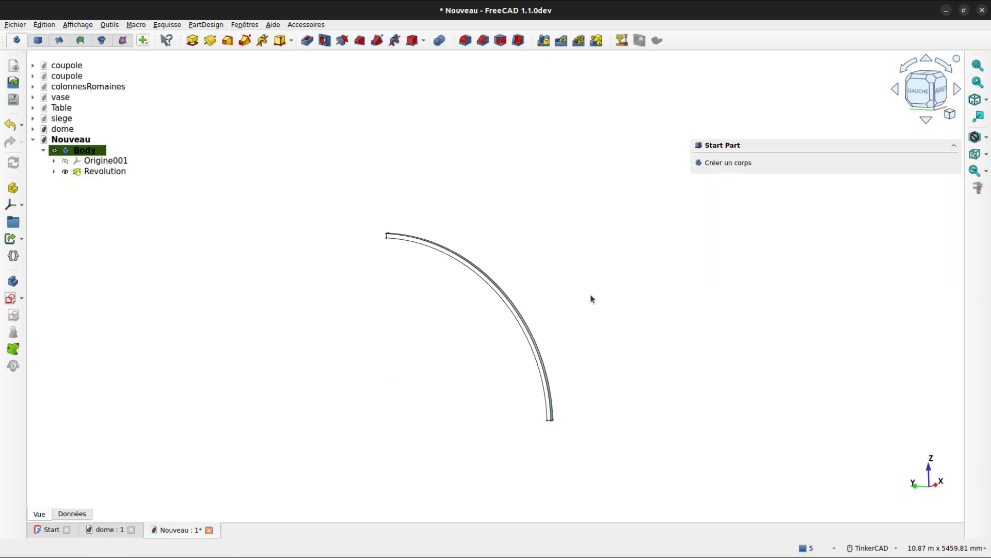
Step: Pad the square face at the arch's lower end by 300 mm along its normal
right_drag(551, 426, 572, 253)
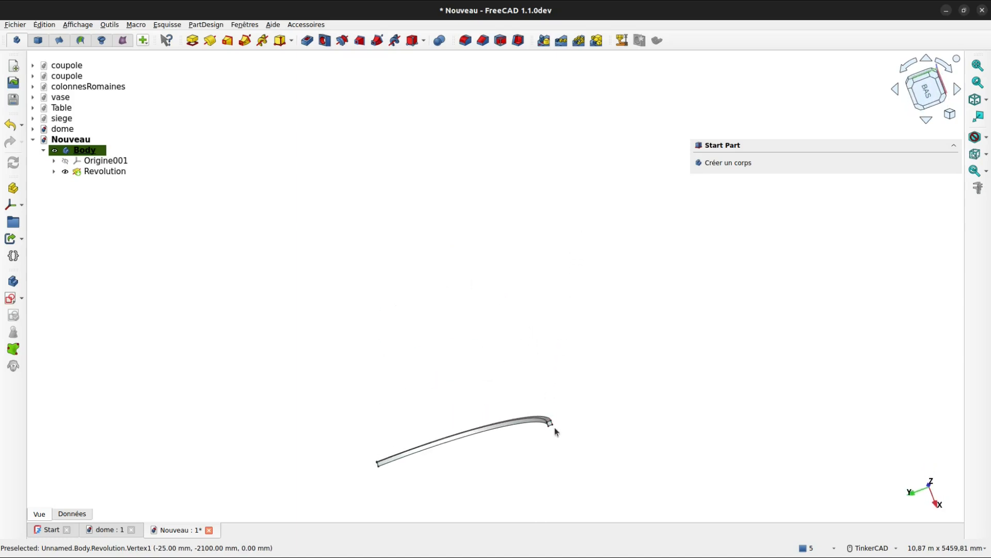
scroll(551, 423, up, 6)
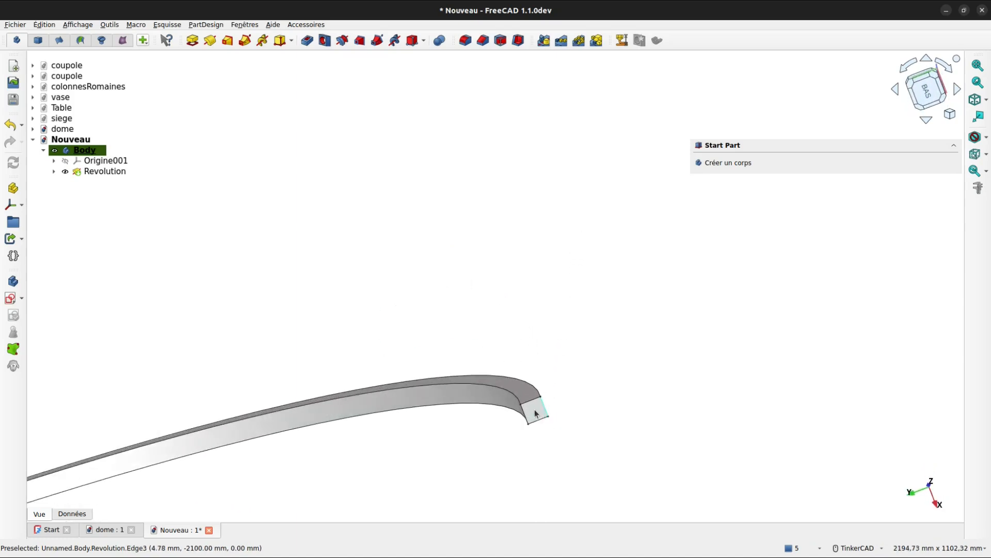
click(537, 412)
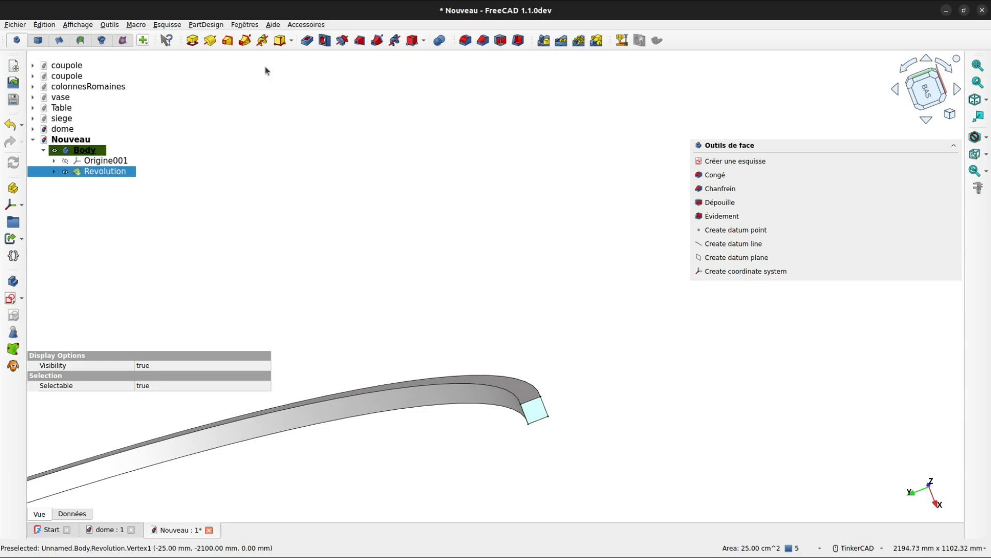
click(194, 41)
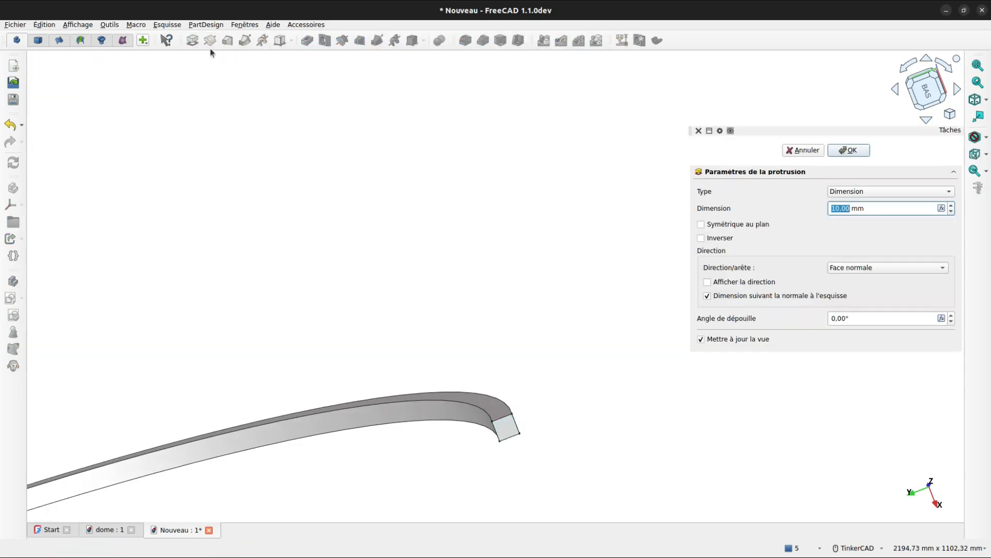
click(834, 210)
text(30)
click(851, 150)
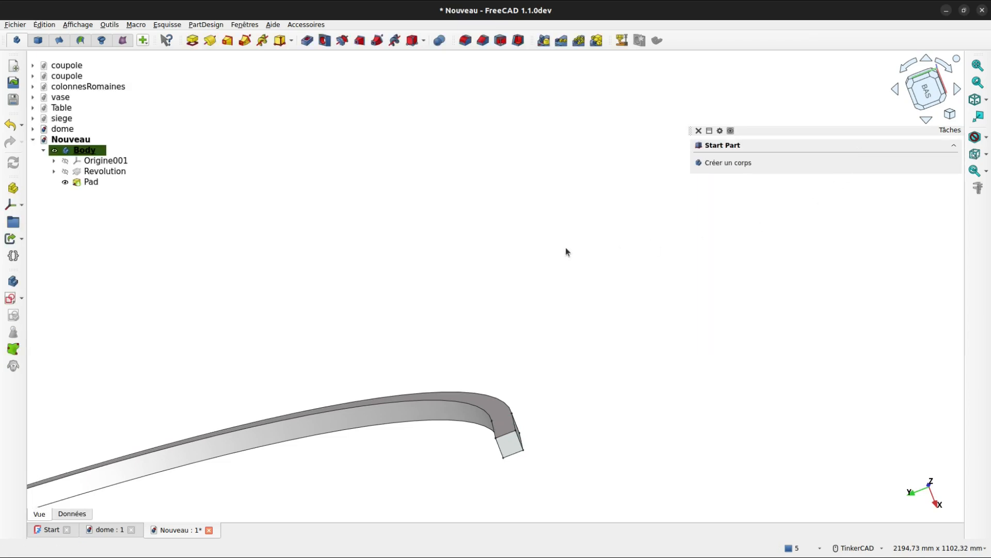
right_drag(548, 333, 582, 396)
scroll(589, 393, down, 5)
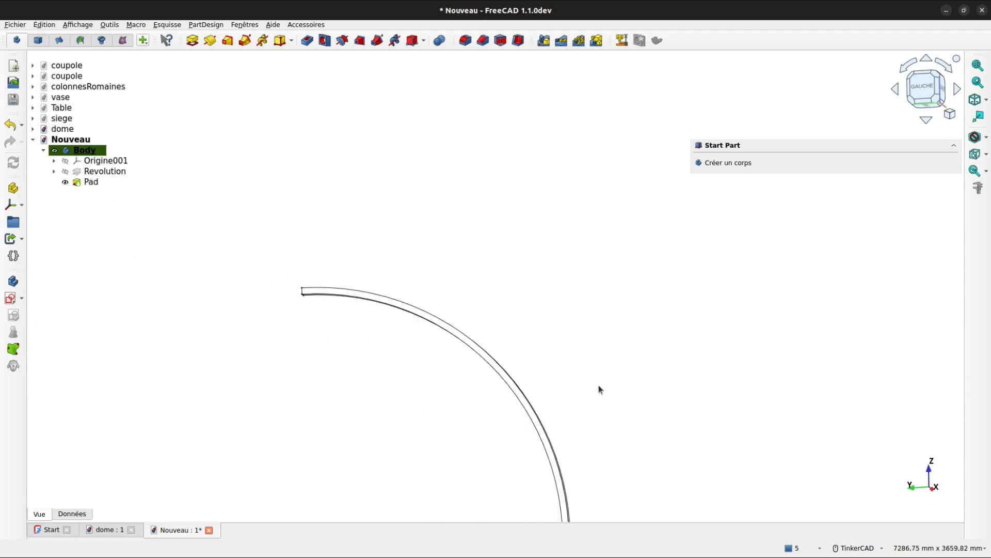
middle_drag(547, 378, 547, 201)
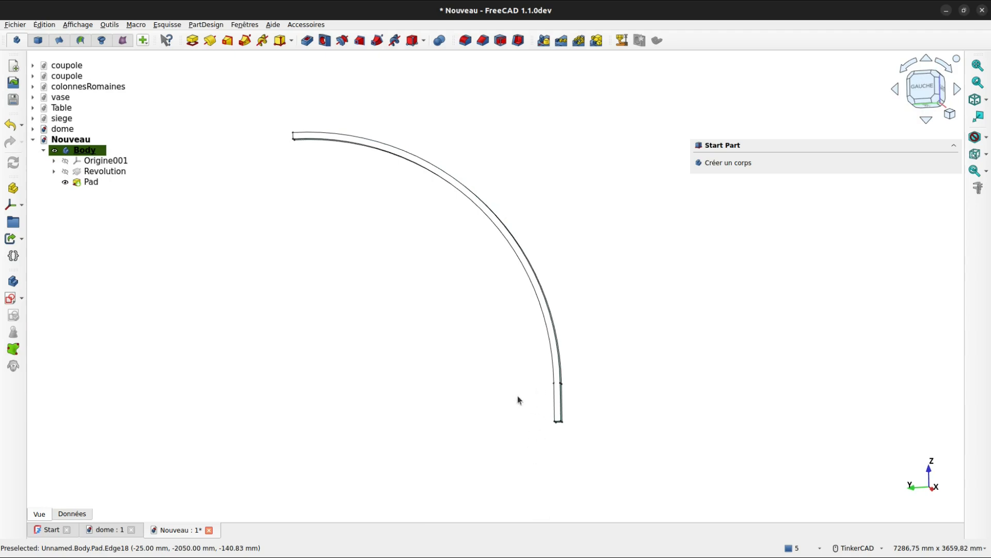
click(560, 398)
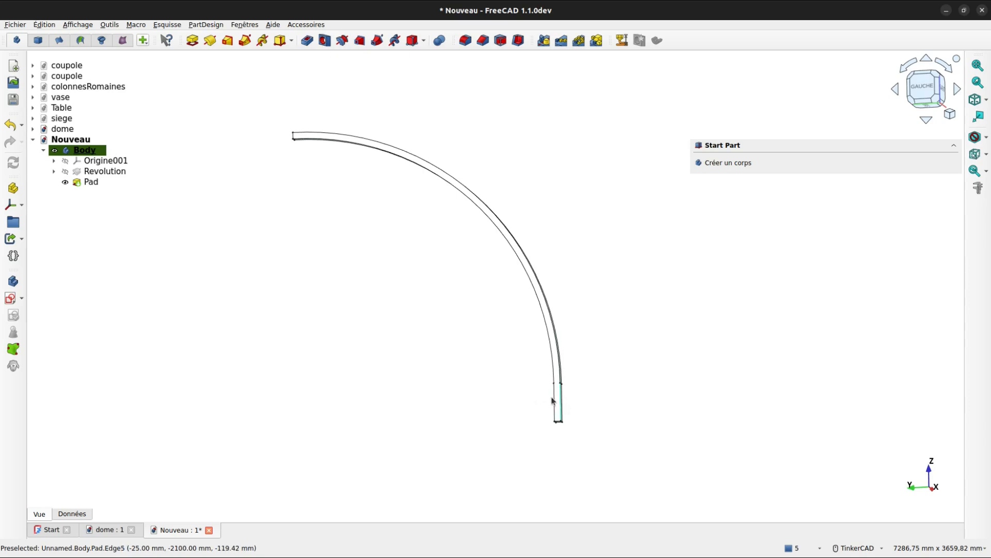
Step: Switch to the dome document, hide the sommet object and measure the radius of the keystone's circular edge
key(ctrl+Tab)
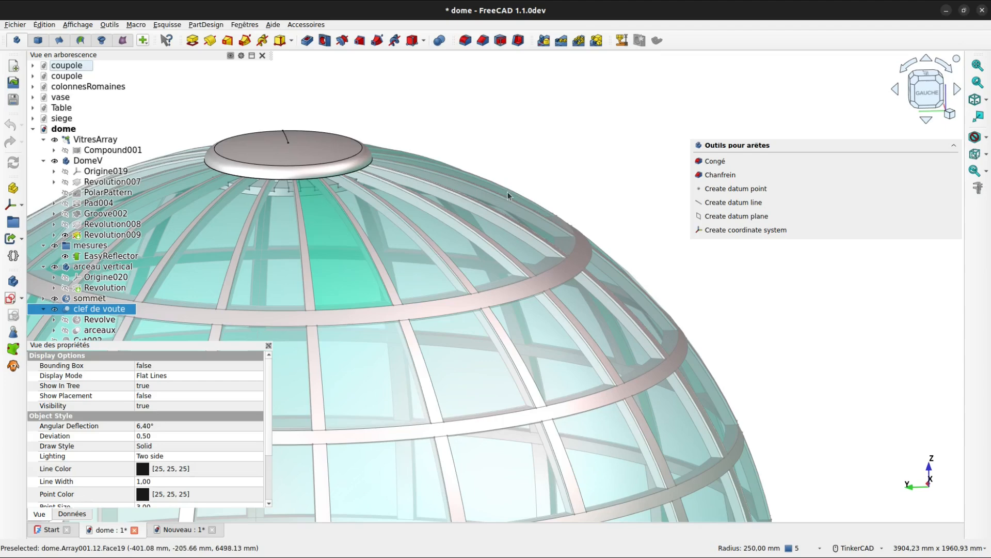
click(54, 299)
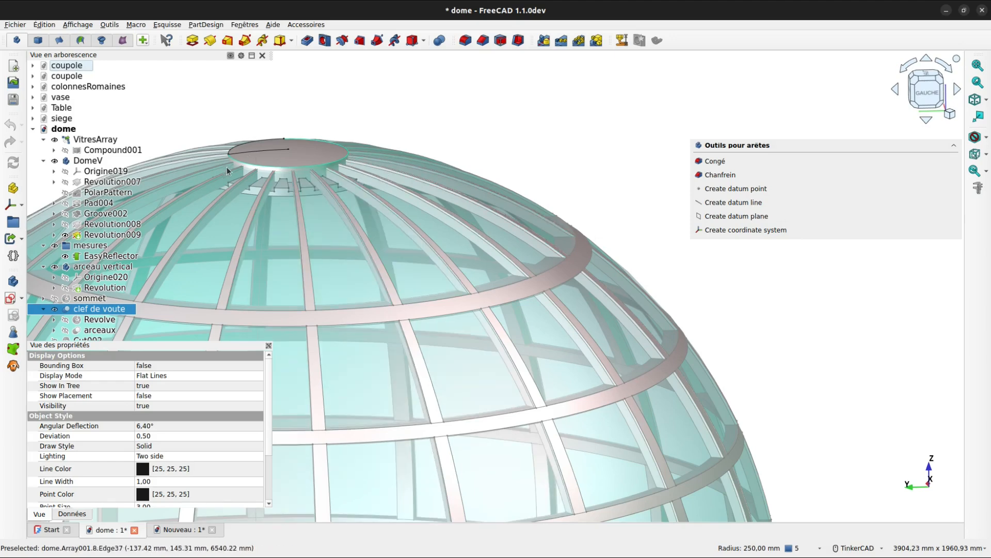
click(979, 187)
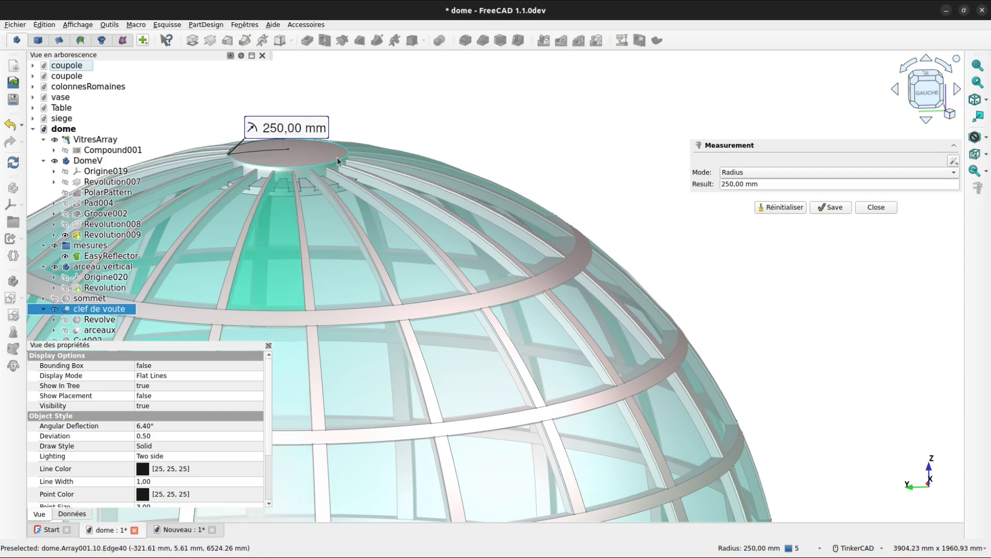
Step: Return to the new arch document and sketch a 500 mm diameter circle centred on the origin in the XY plane
key(ctrl+Tab)
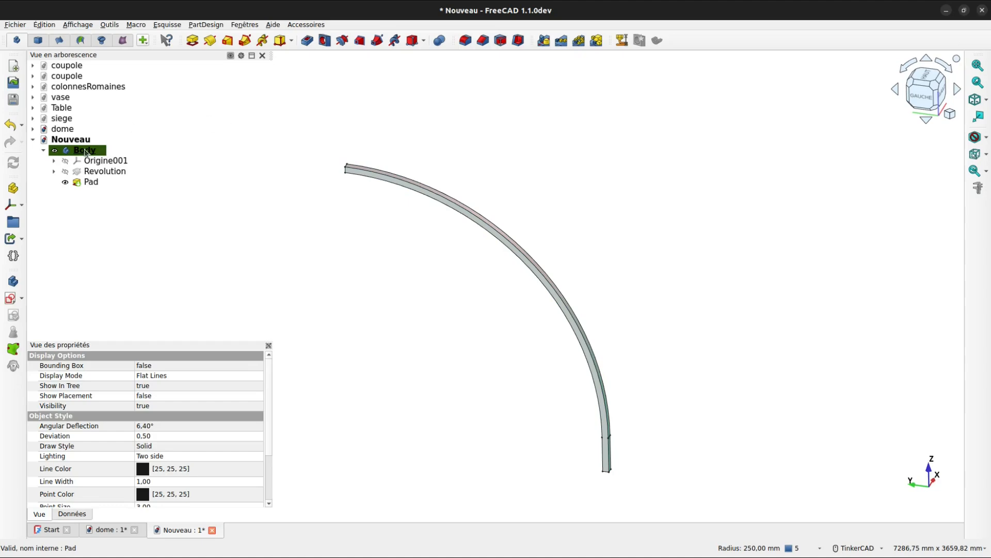
click(10, 298)
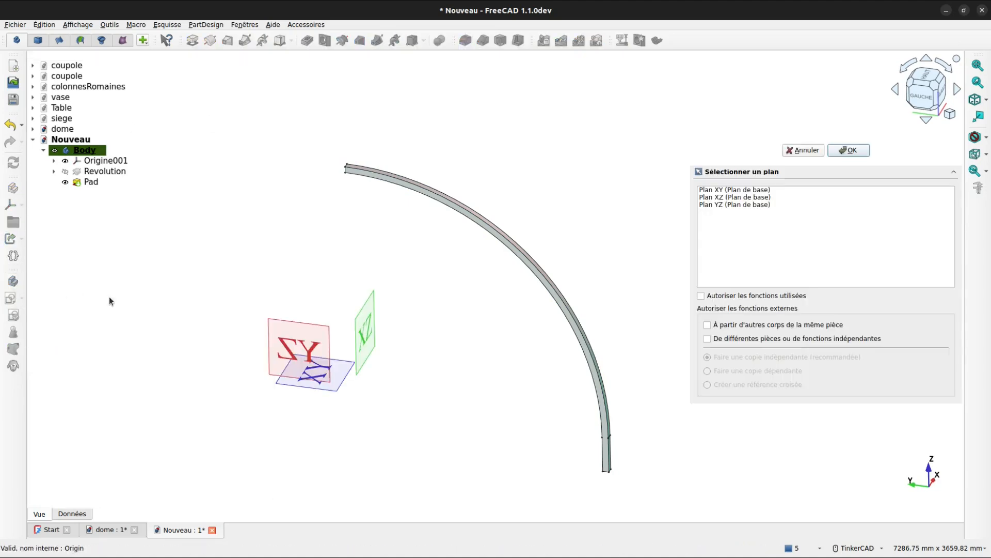
click(340, 382)
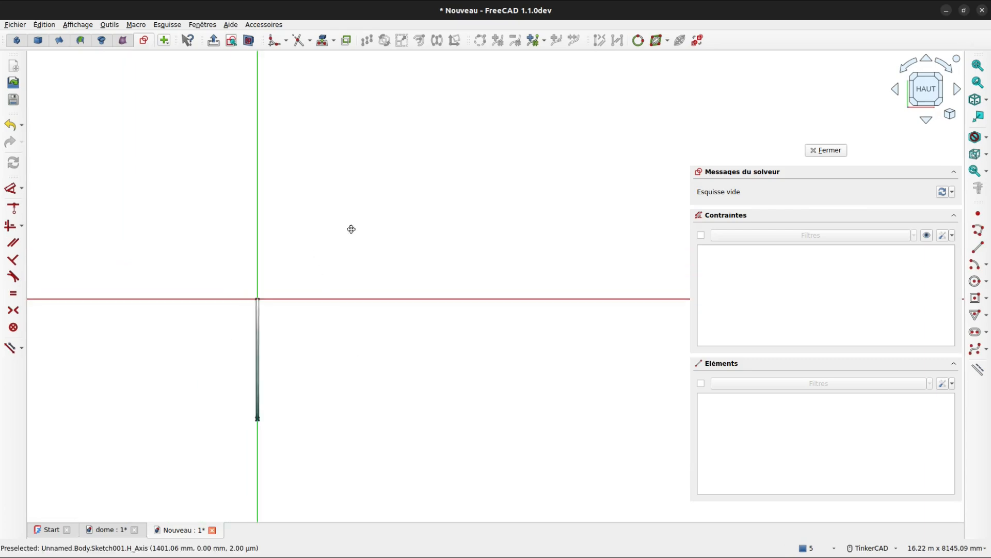
click(975, 290)
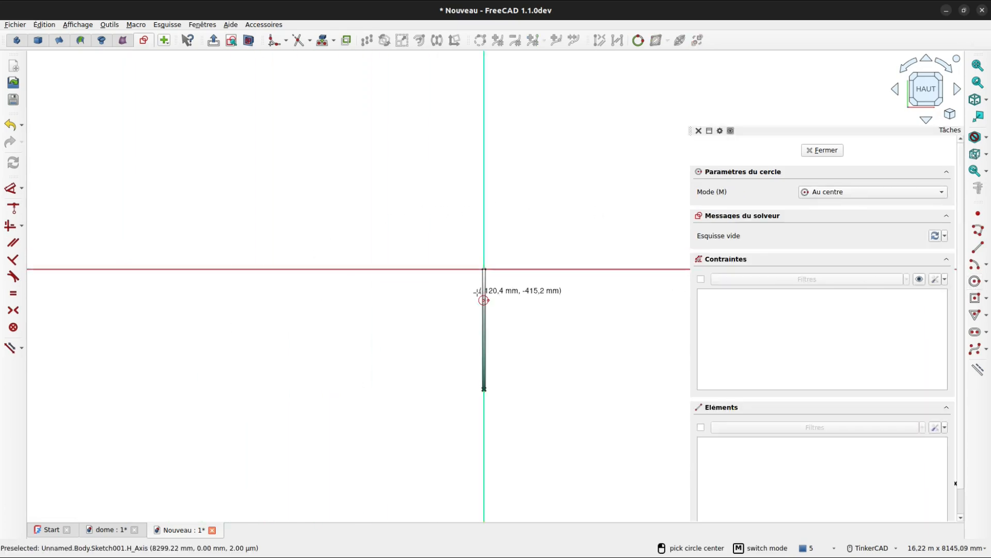
click(481, 250)
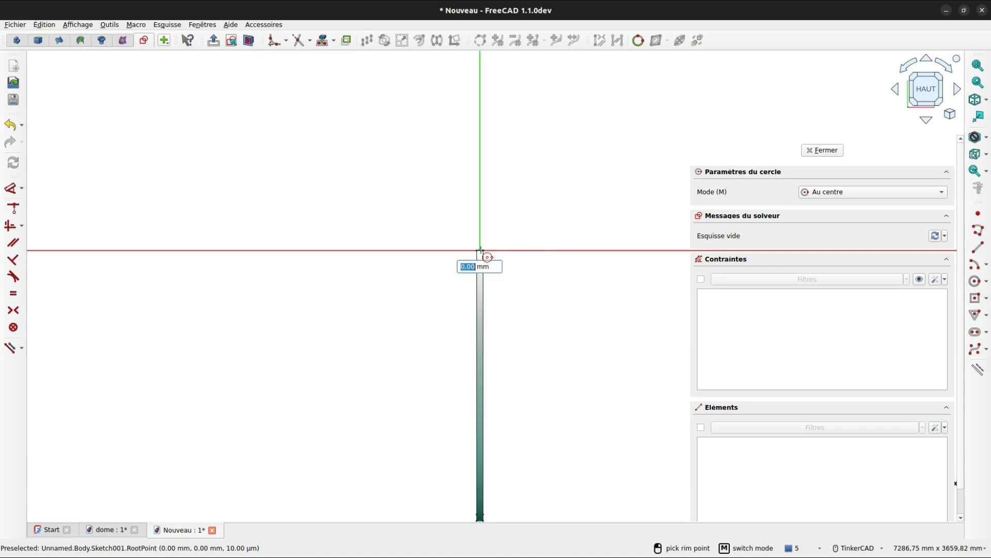
text(500)
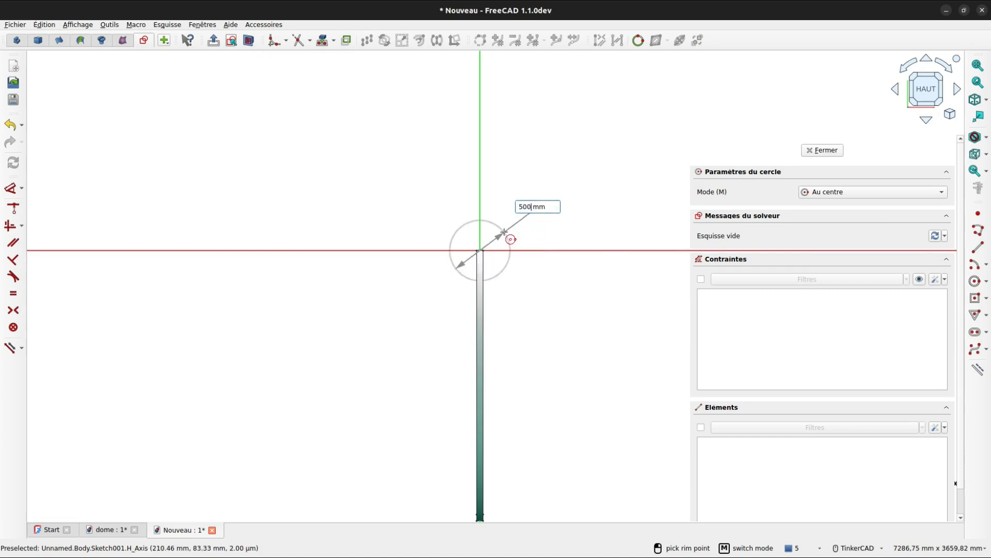
key(Return)
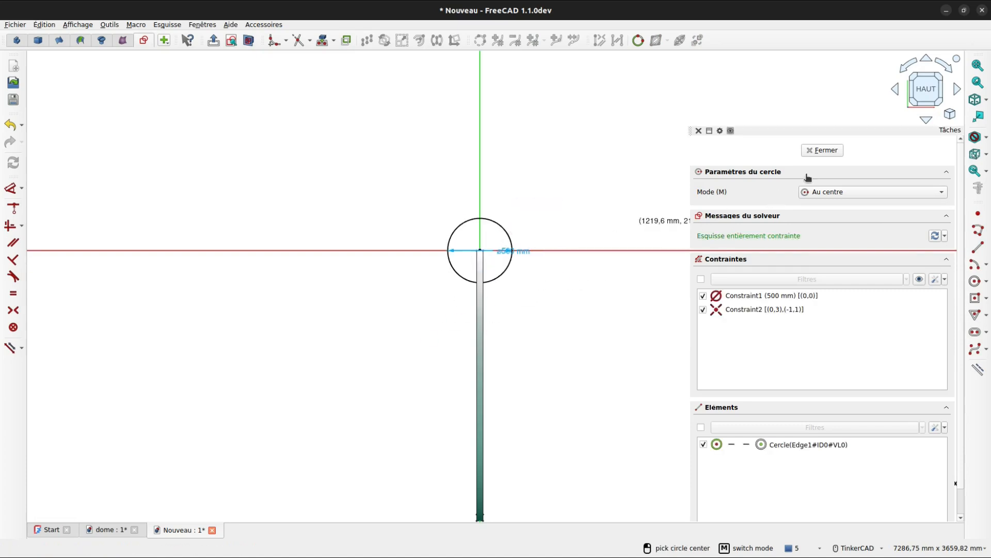
click(827, 151)
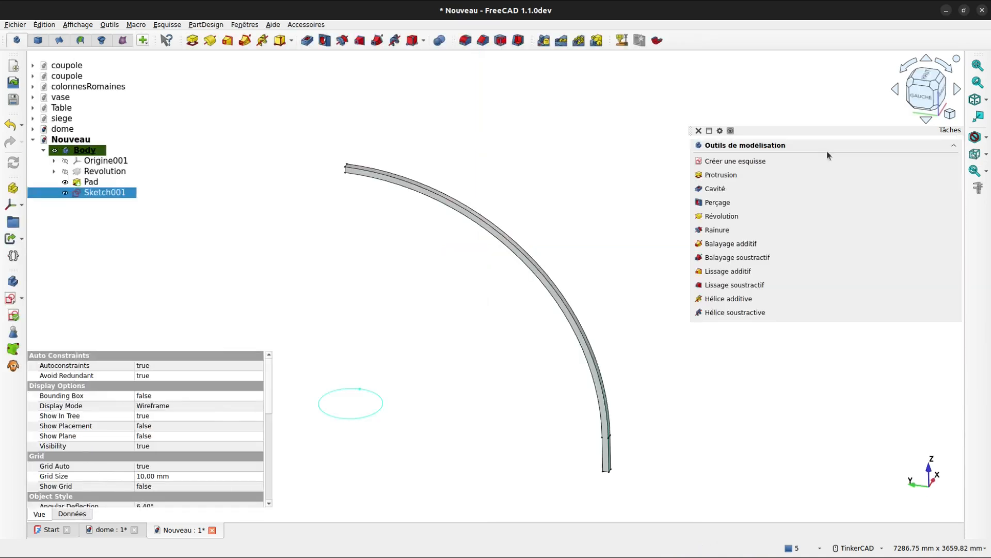
Step: Cut the arch's upper end with a through-all pocket of the circle sketch, with the direction reversed
click(729, 186)
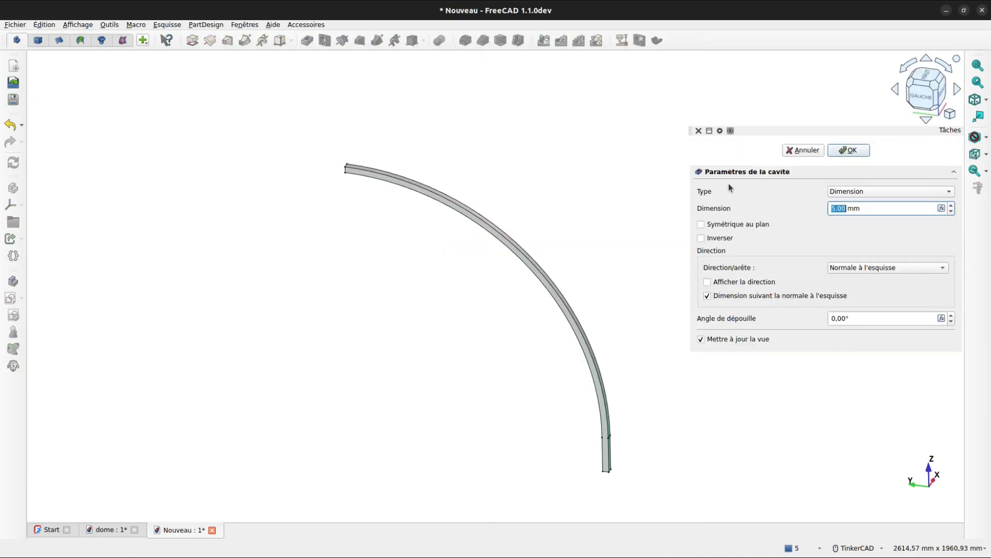
click(853, 193)
click(855, 202)
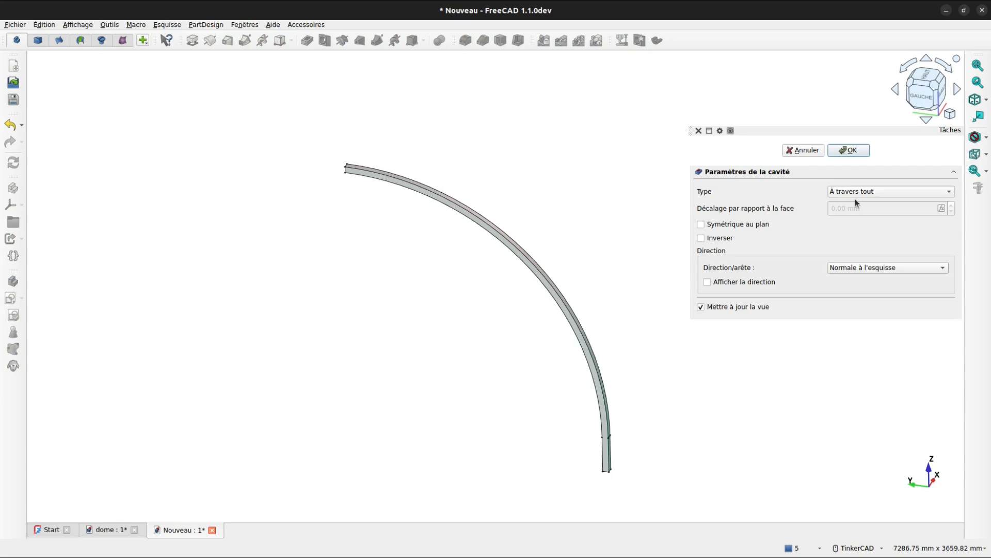
click(705, 239)
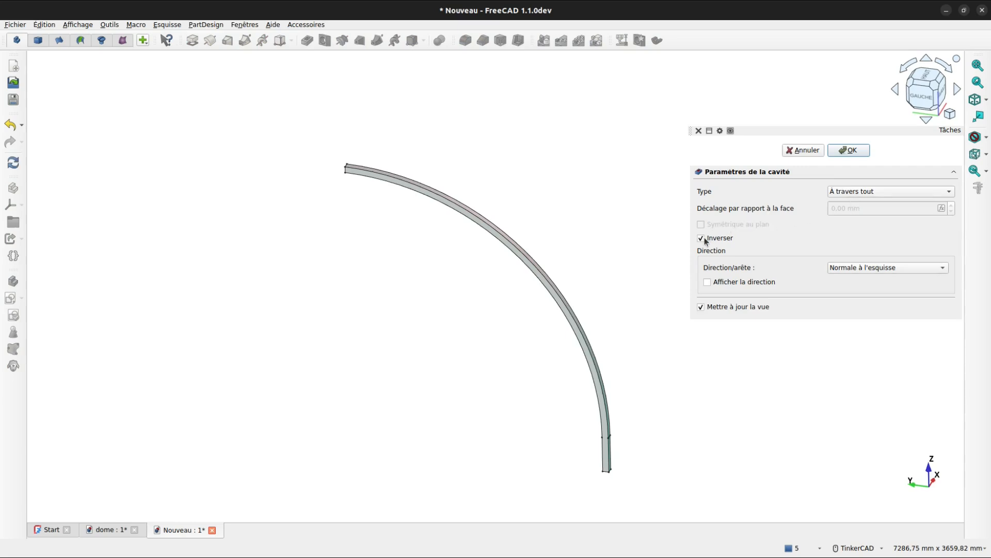
click(849, 150)
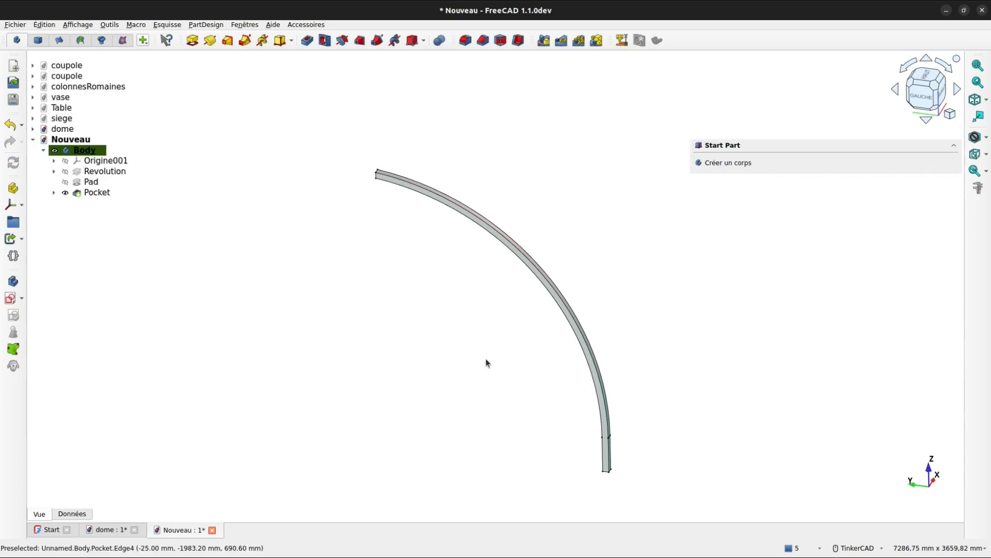
Step: Save the document as Dome.FCStd in the Kiosque subfolder
key(ctrl+s)
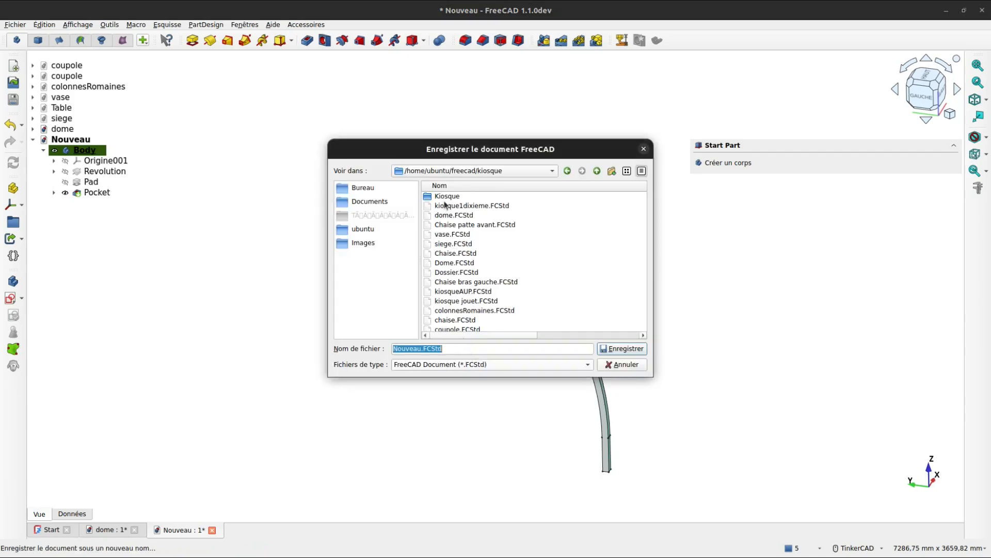
double_click(446, 197)
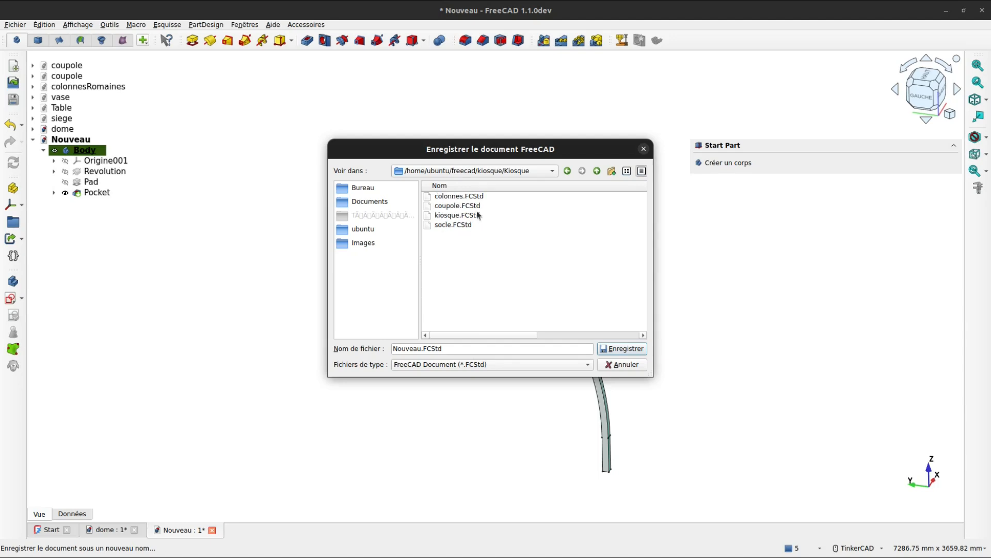
double_click(403, 349)
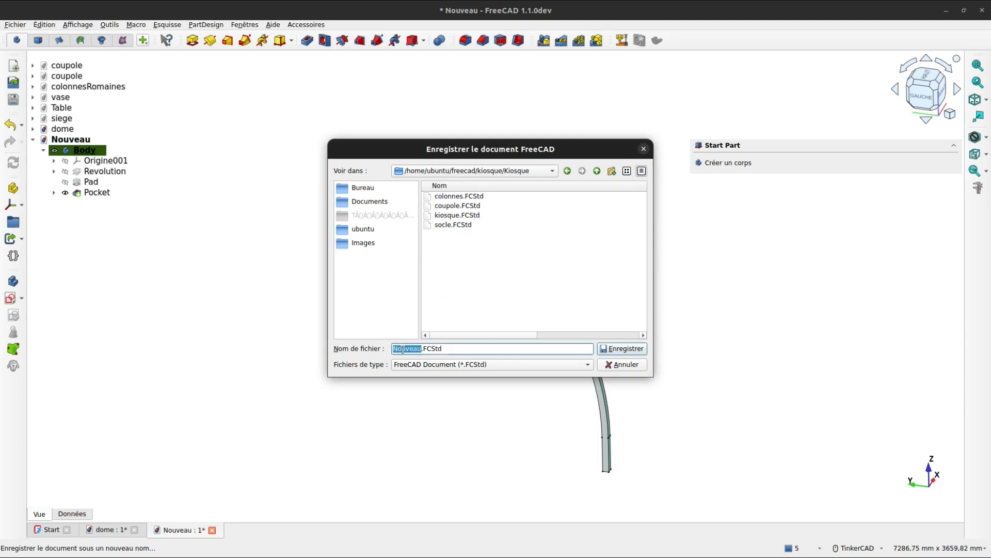
text(Dome)
click(616, 348)
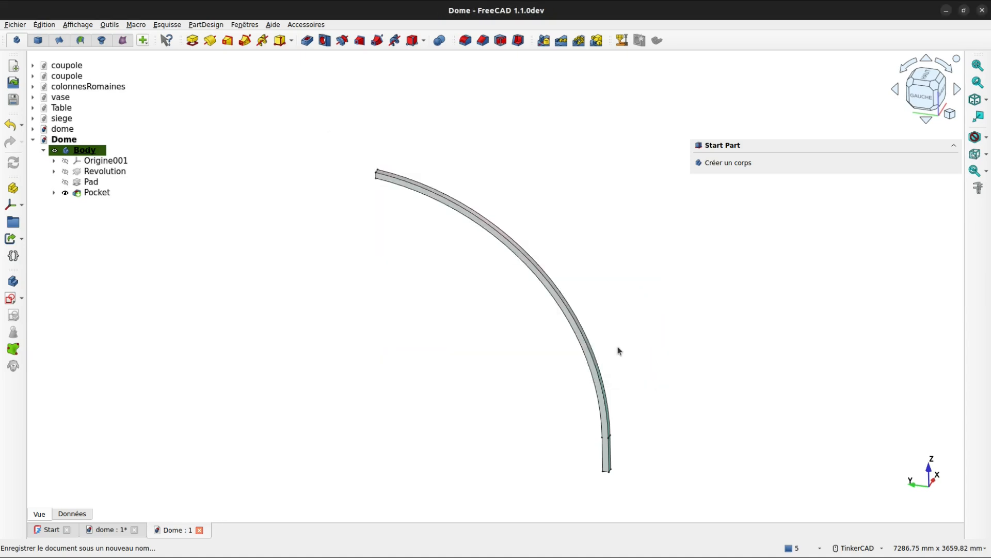
Step: Open coupole.FCStd from the Kiosque subfolder
click(15, 27)
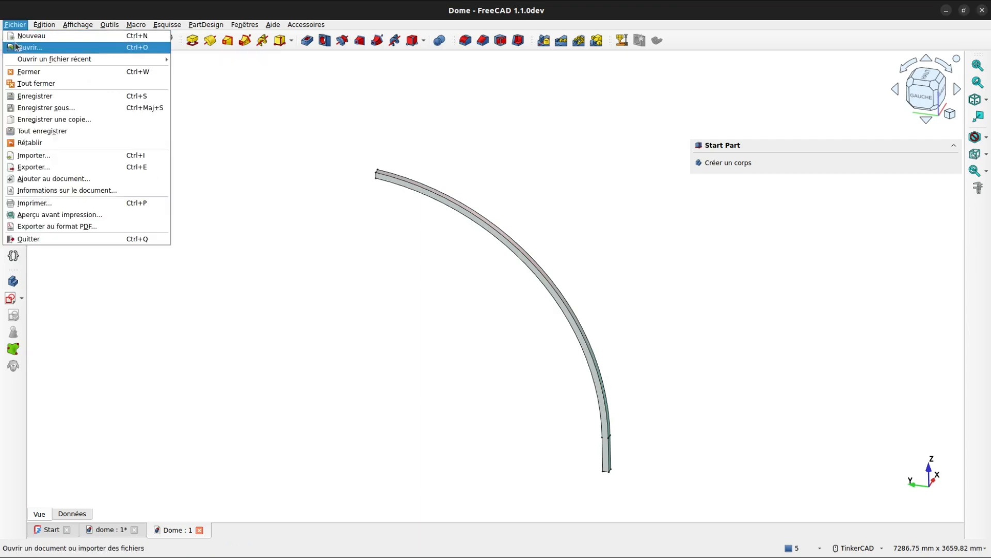
click(31, 46)
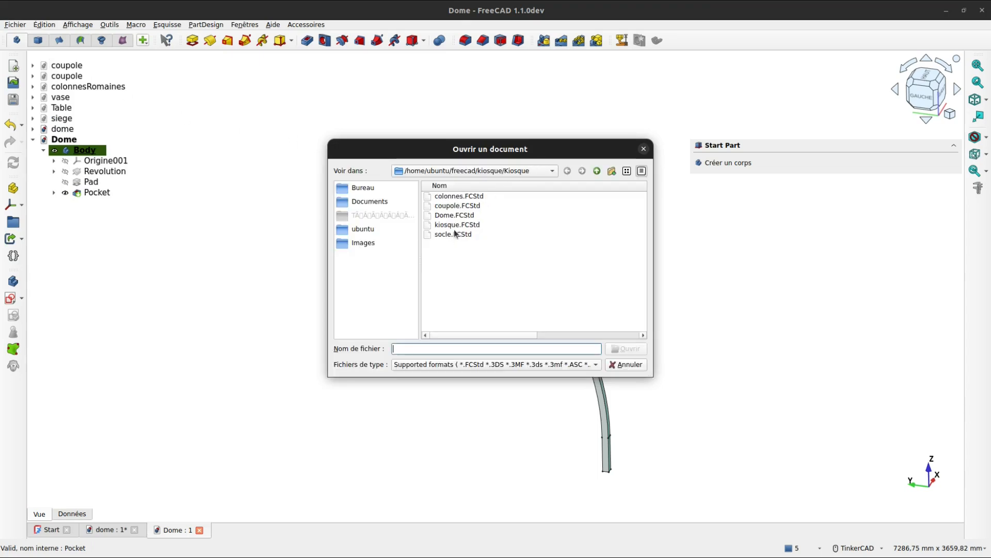
click(461, 207)
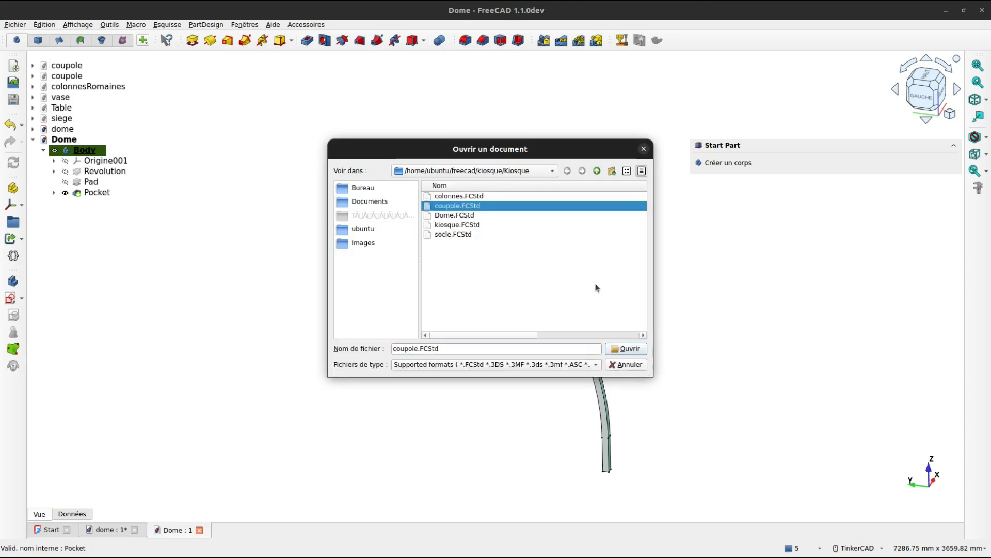
click(626, 348)
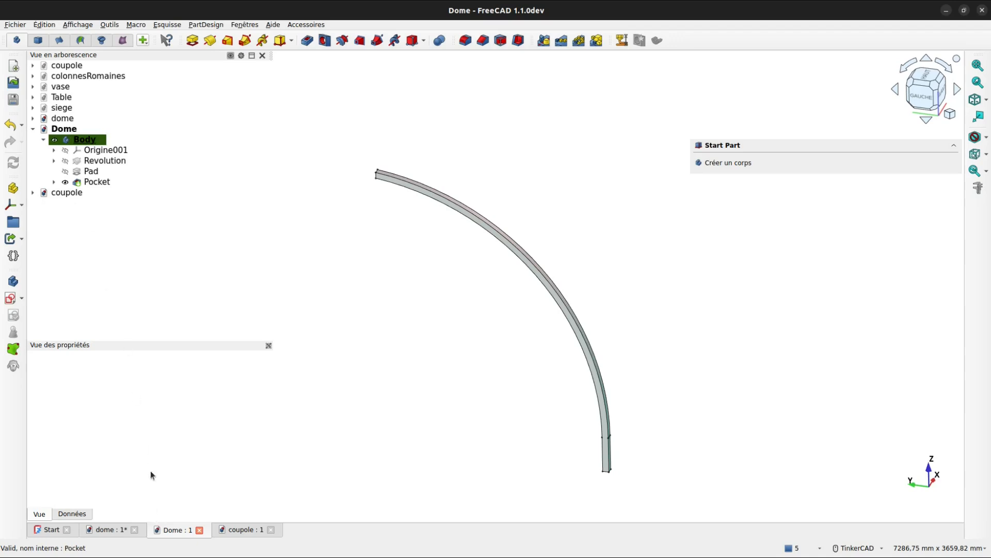
Step: Create links in the Dome document to the coupole body and the decoration coupole compound of the newly opened coupole document
click(32, 194)
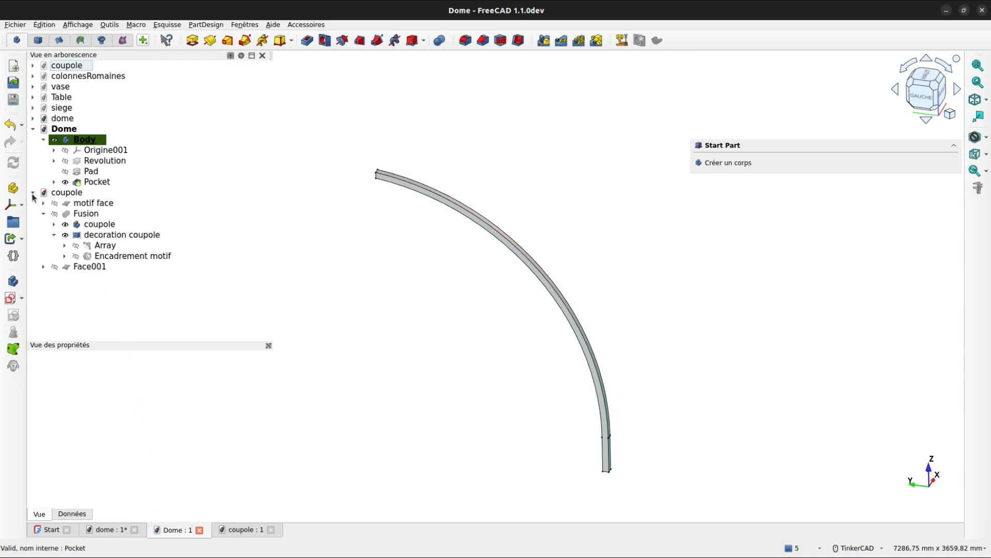
click(91, 225)
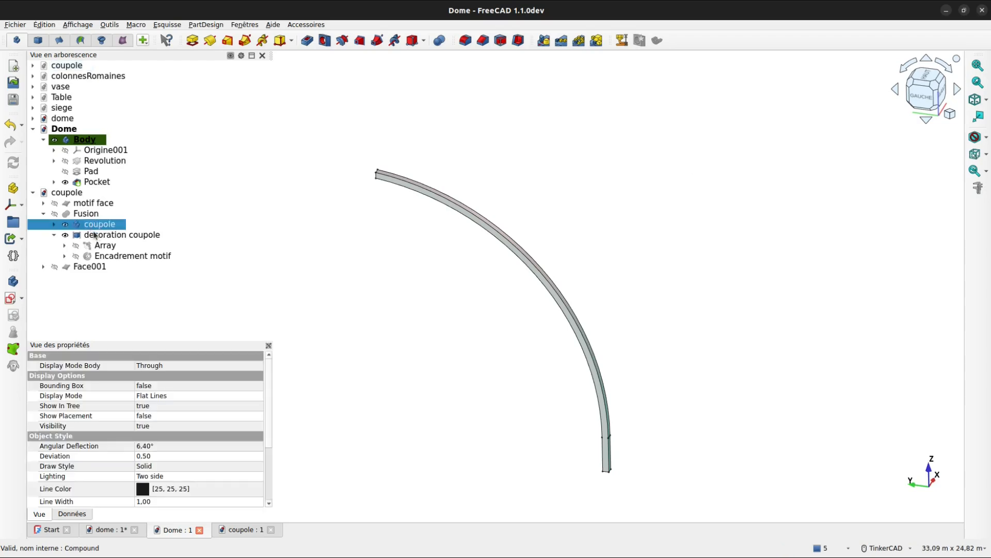
ctrl+click(94, 235)
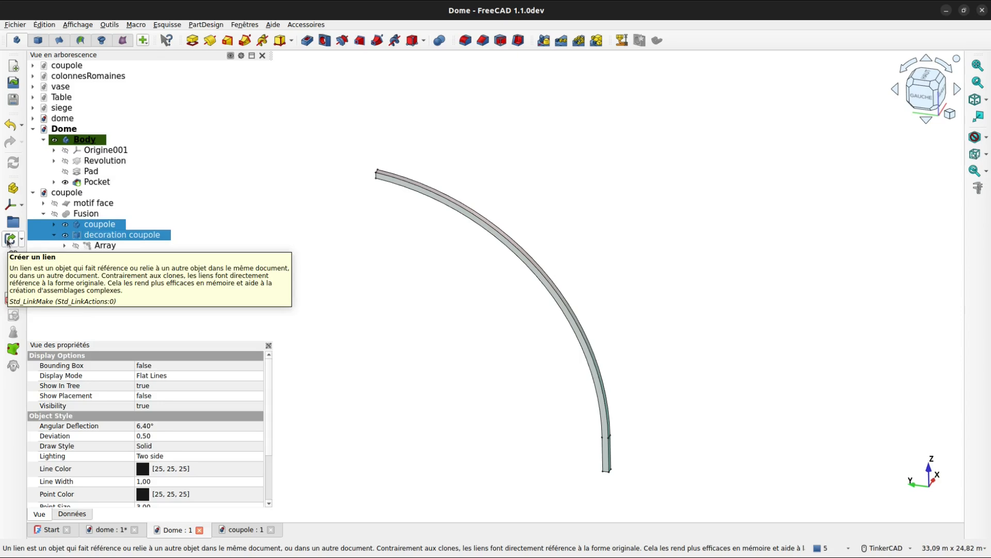
click(8, 241)
scroll(307, 232, down, 4)
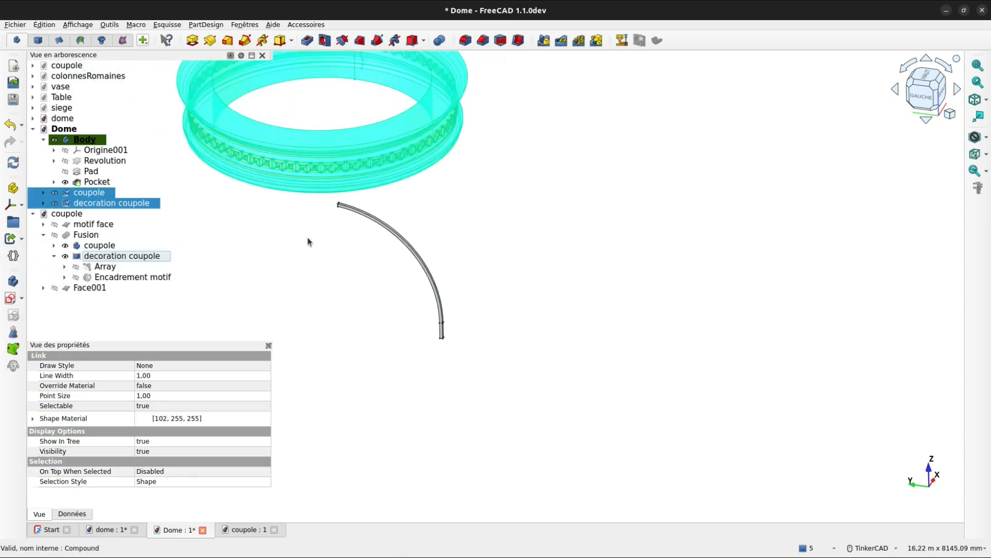
middle_drag(300, 229, 415, 309)
right_drag(436, 250, 454, 228)
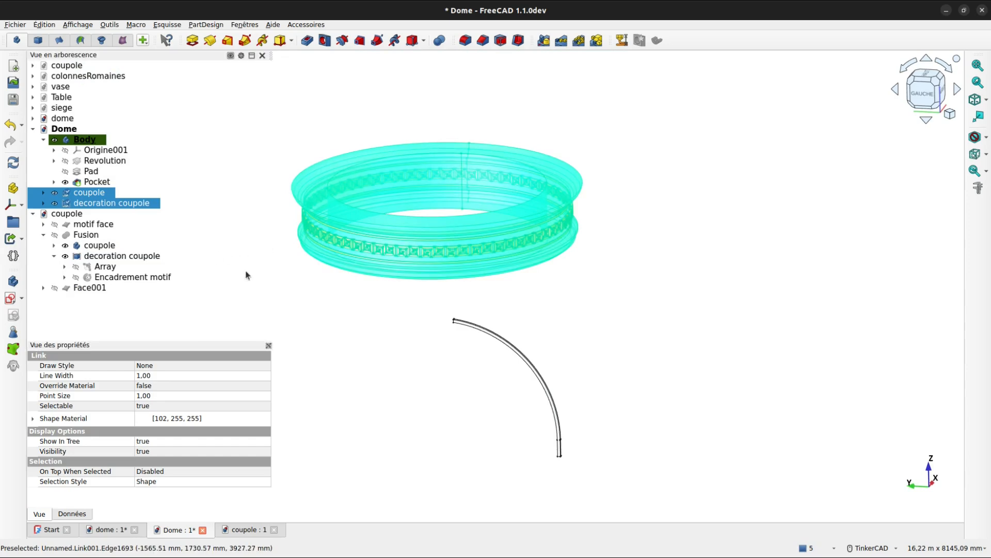
click(403, 356)
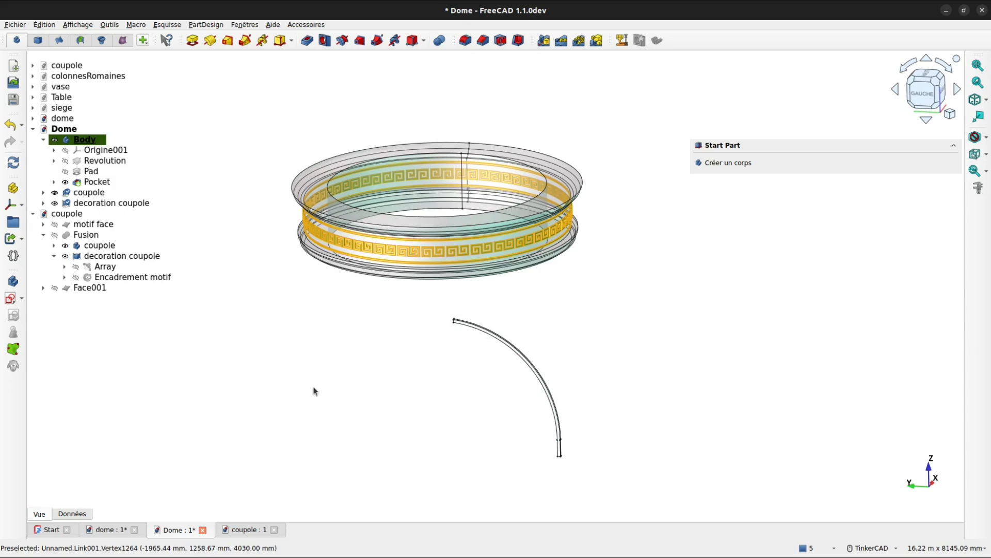
click(476, 330)
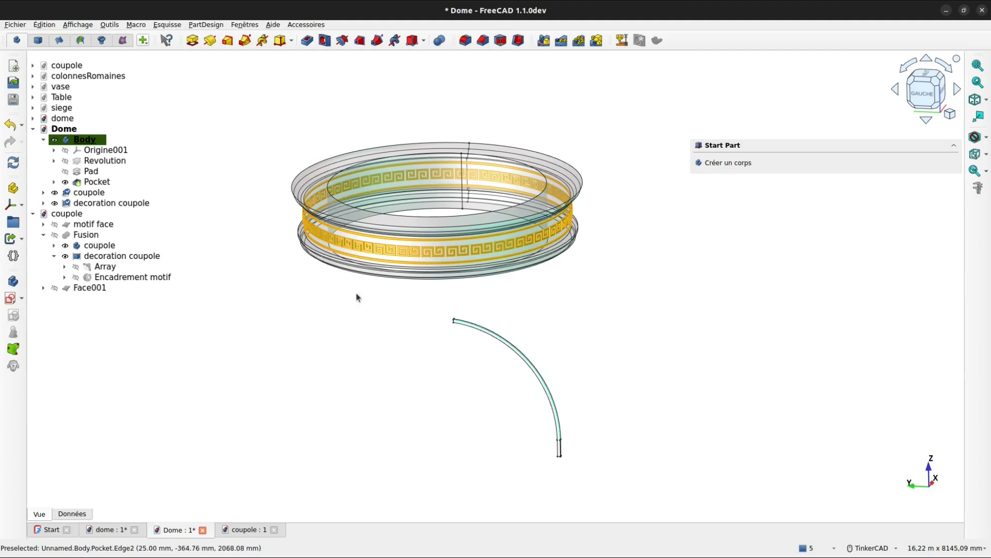
click(396, 435)
Step: Set the Z position of both the coupole and decoration coupole links to -4500 mm
click(89, 193)
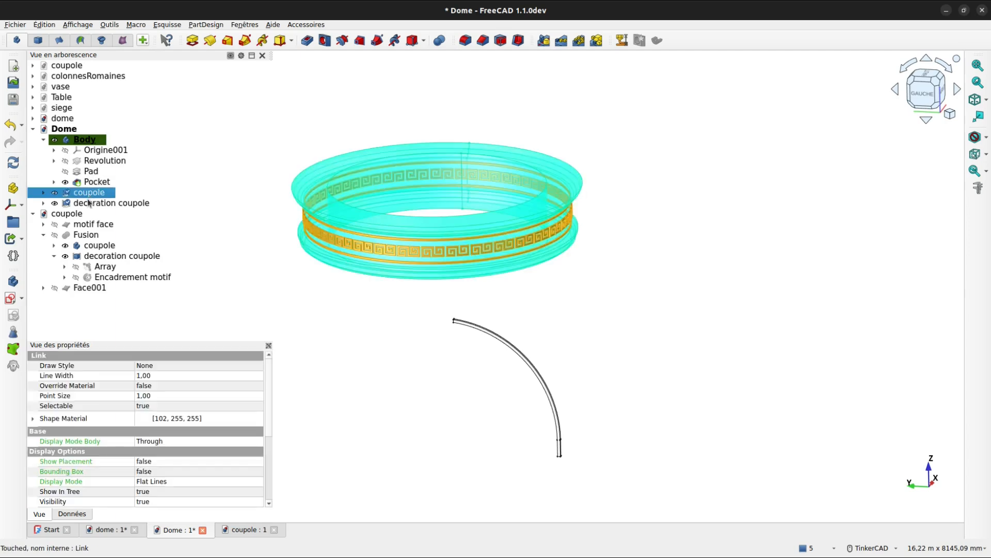
ctrl+click(89, 203)
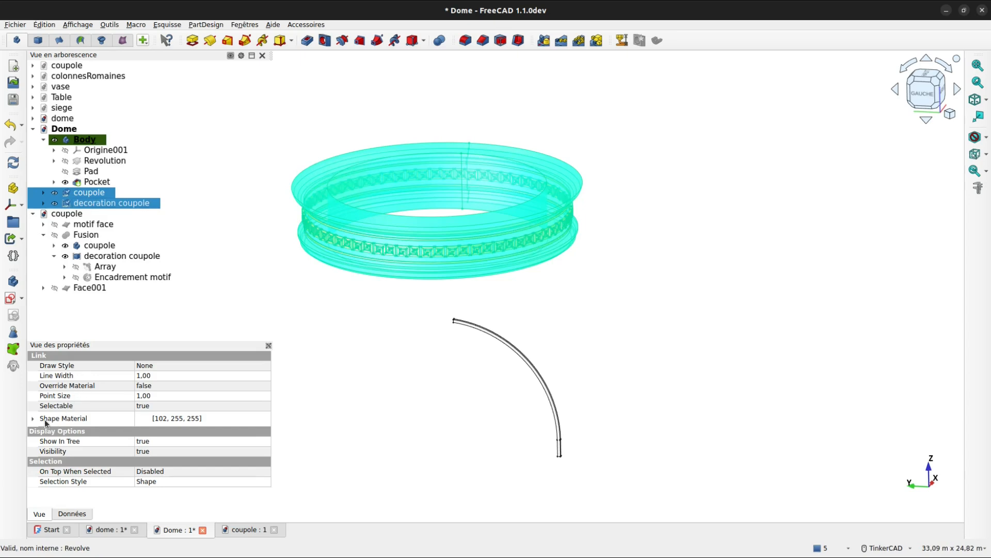
click(65, 514)
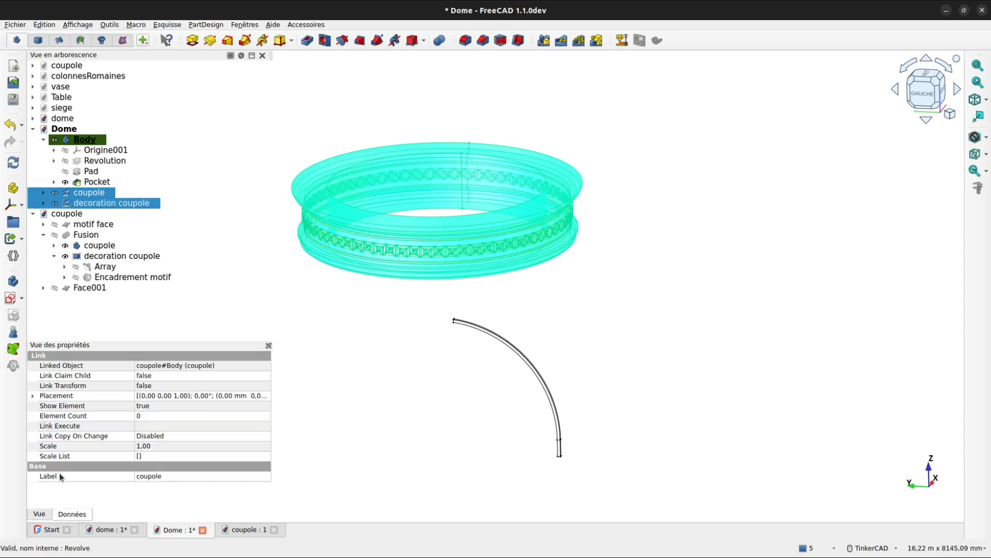
click(33, 396)
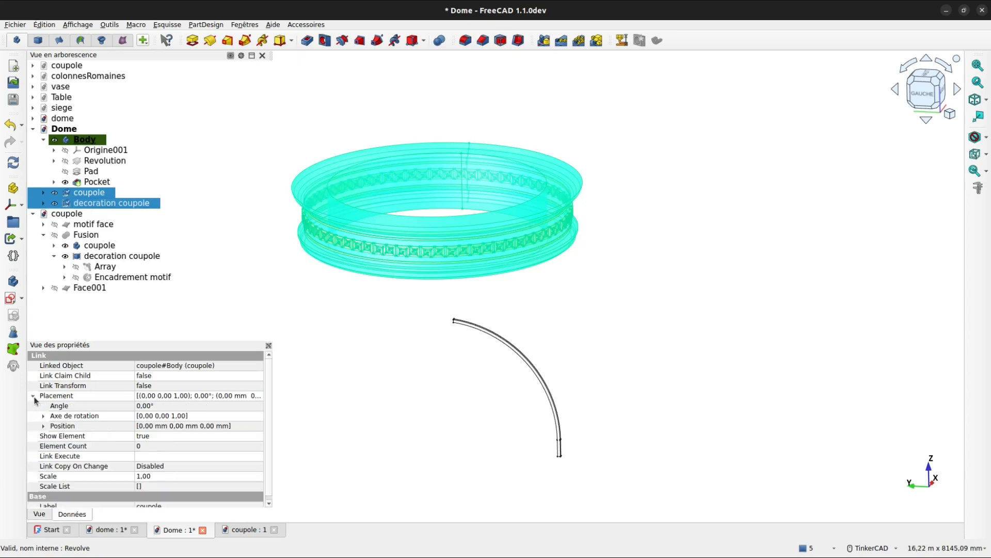
click(43, 426)
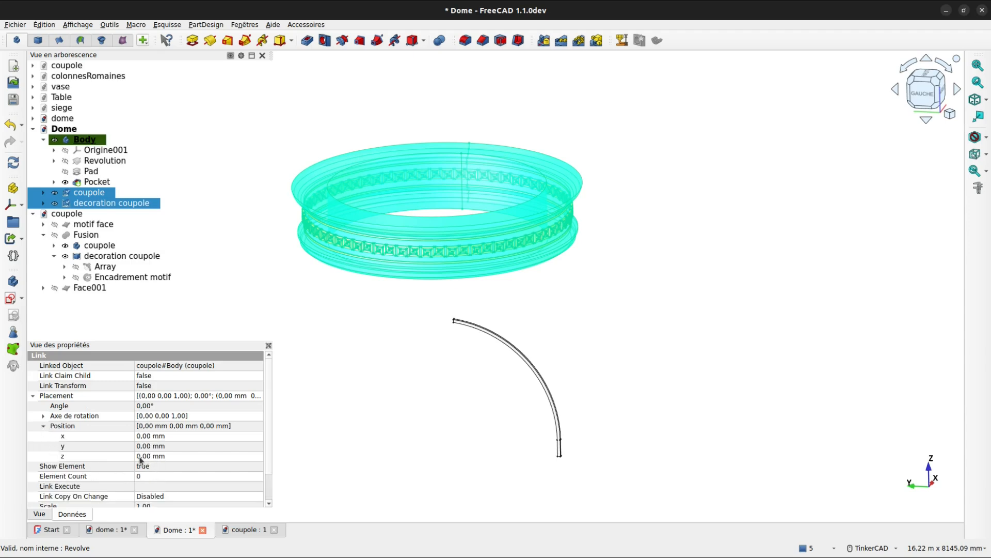
click(139, 457)
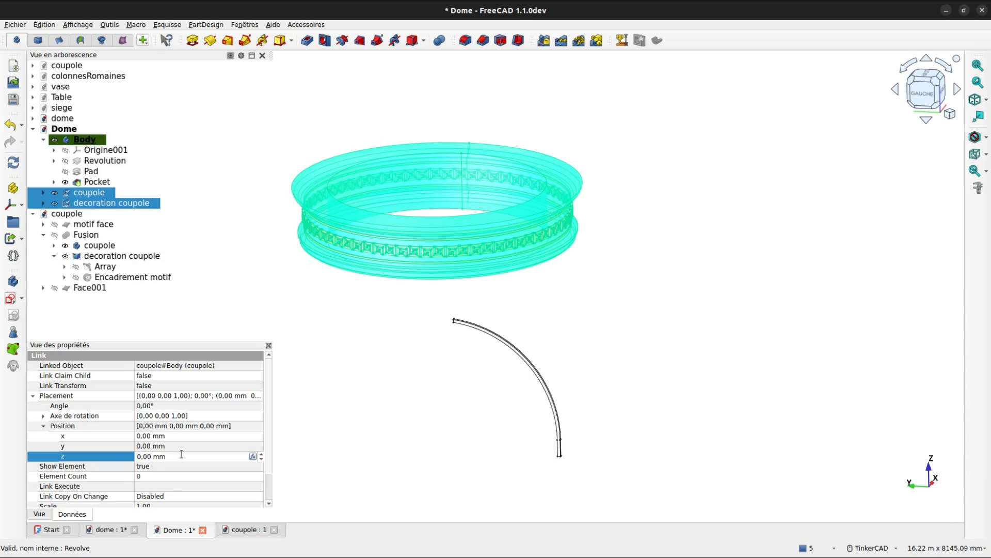
text(-450)
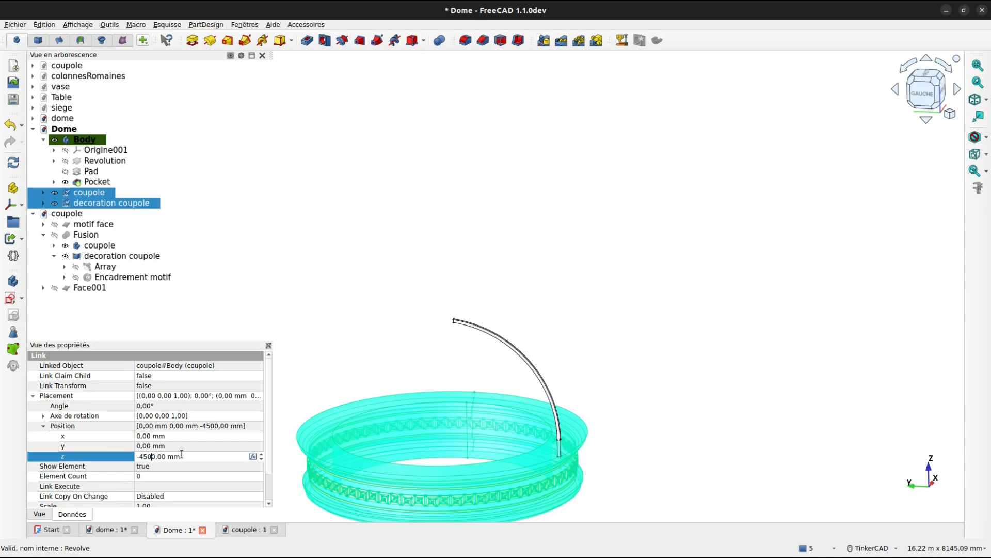
key(Return)
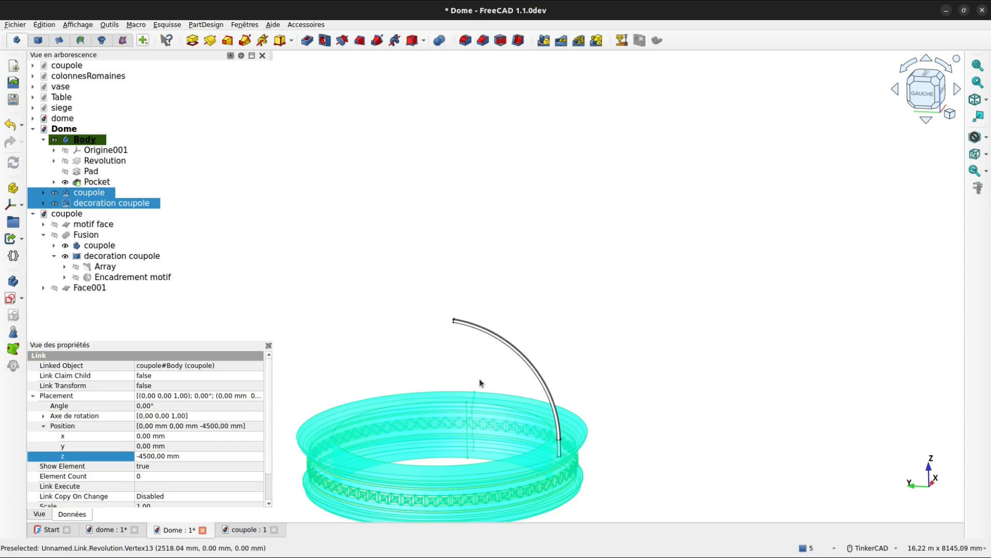
Step: Check the fit of the linked coupole under the arch and save the Dome document
middle_drag(561, 400, 577, 288)
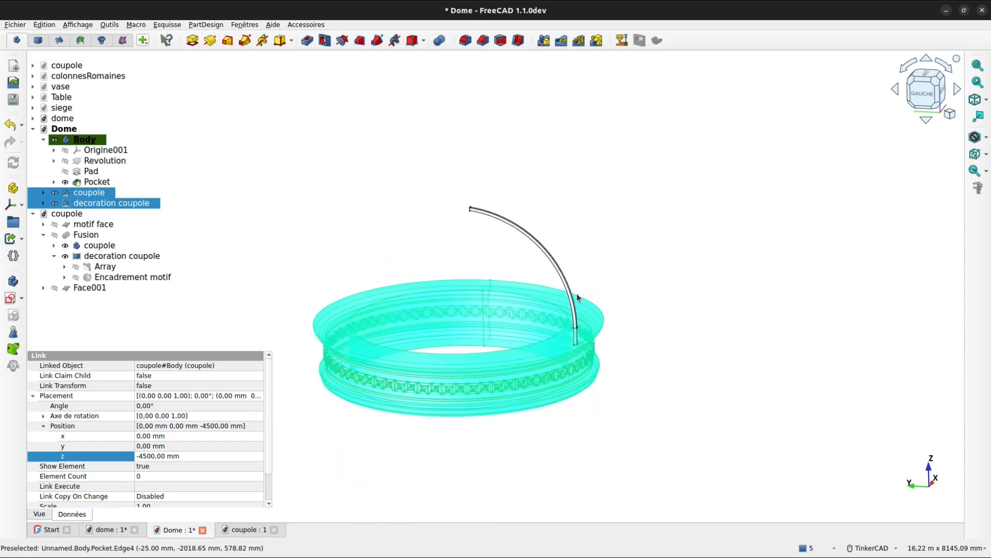
scroll(579, 292, up, 3)
right_drag(697, 356, 741, 339)
click(741, 339)
right_drag(635, 397, 480, 401)
key(ctrl+s)
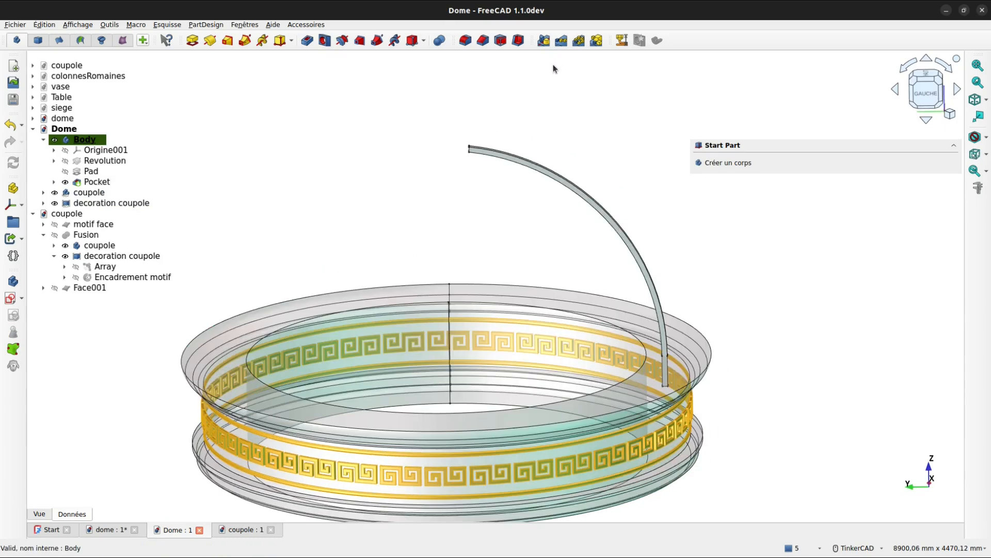
Step: Create a polar pattern of the arch body around the Z axis with 20 occurrences over 360°
click(579, 41)
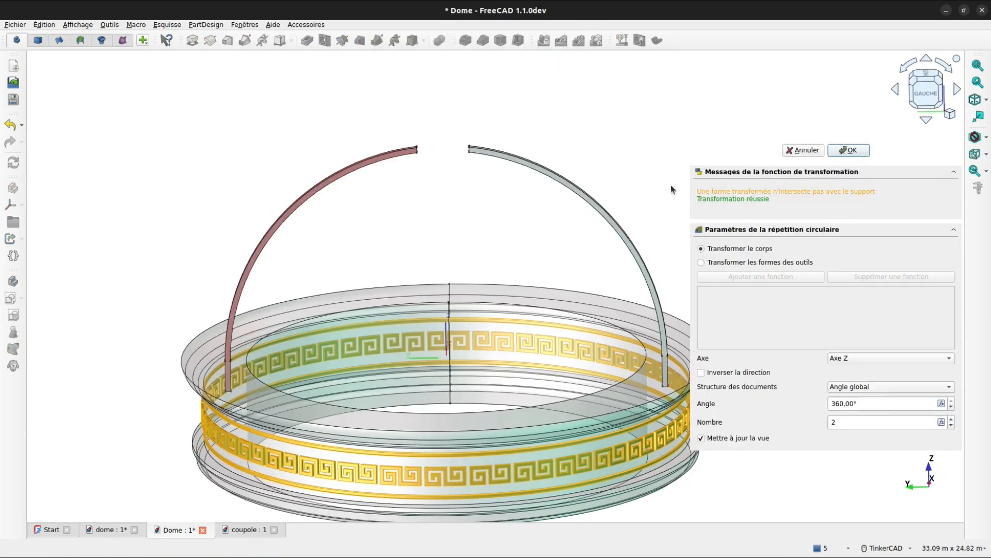
click(844, 423)
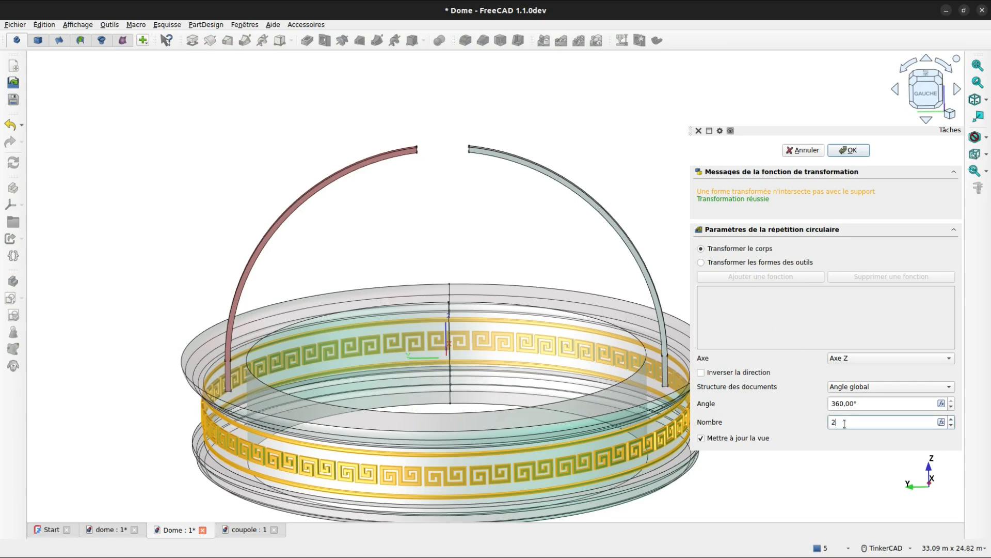
text(0)
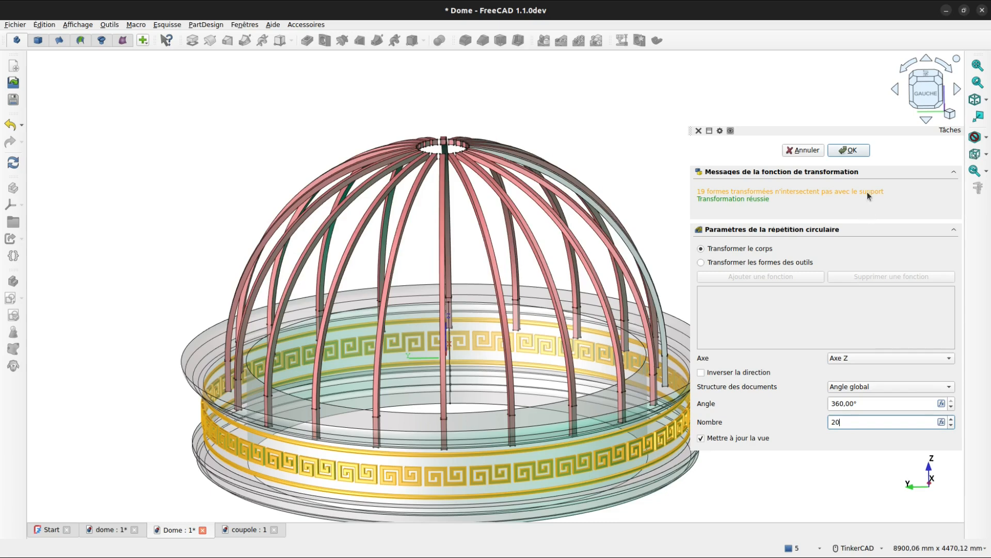
click(856, 152)
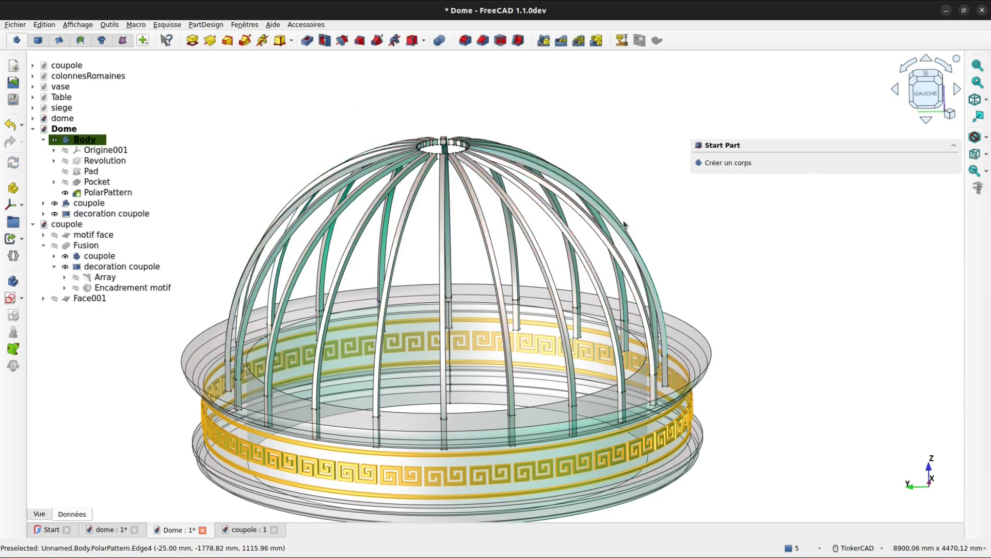
right_drag(462, 225, 439, 227)
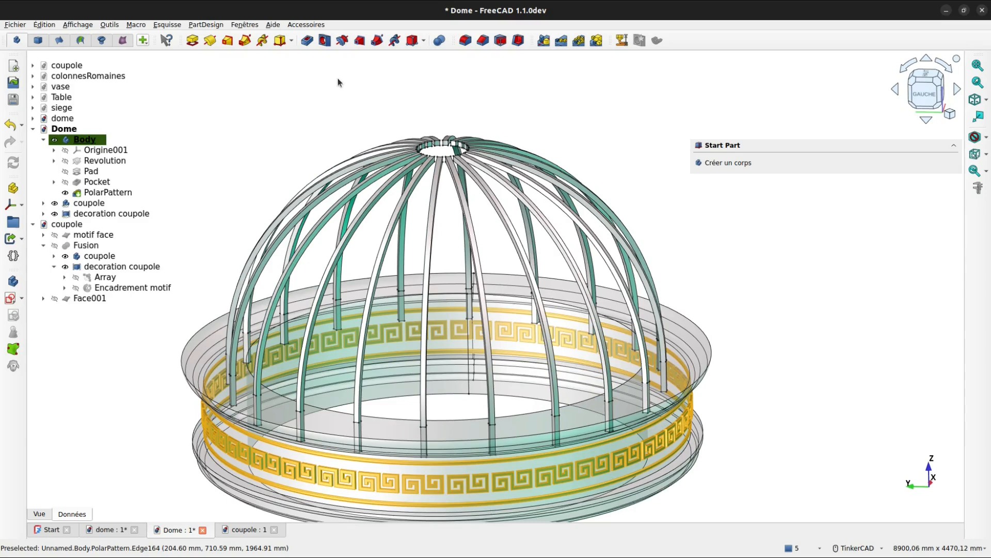
Step: Check in the Part/PartDesign preferences that several solids are allowed by default in a PartDesign body
click(45, 24)
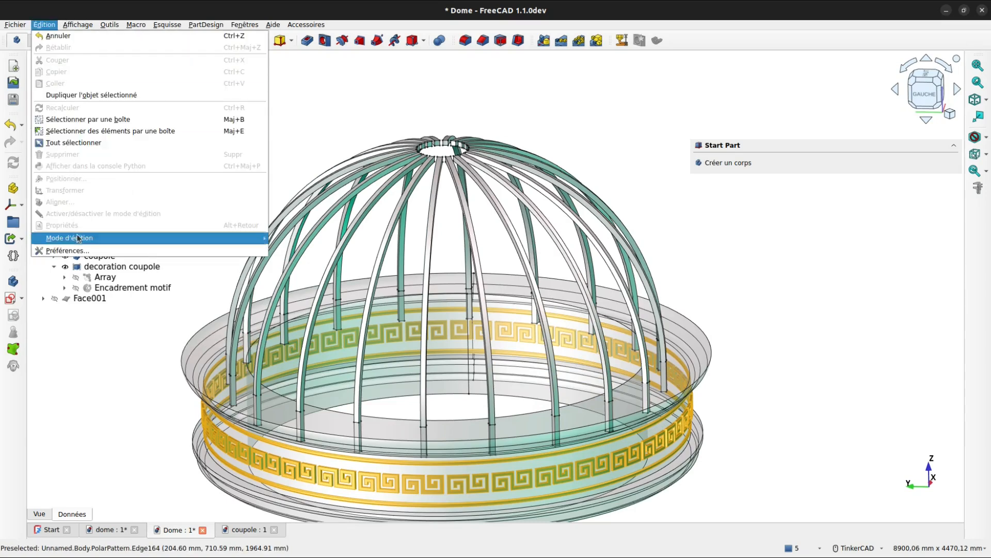
click(80, 252)
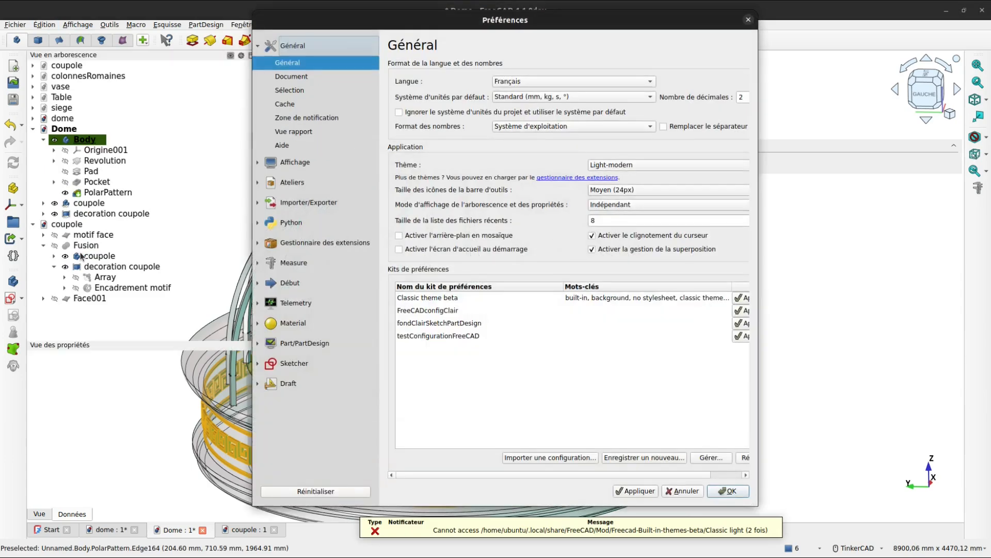
click(299, 344)
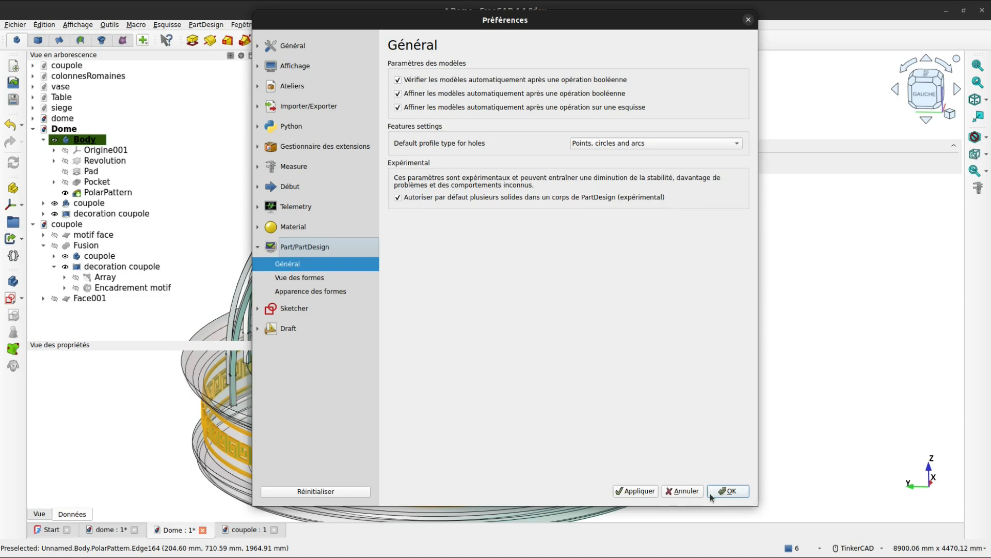
click(729, 491)
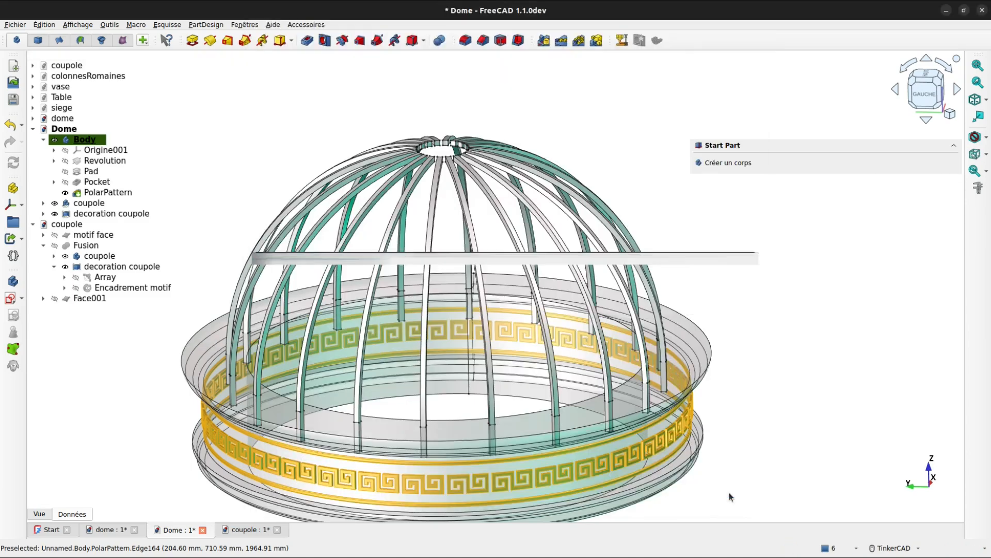
Step: Examine the horizontal rings in the existing dome document, and return to the new Dome document
click(105, 529)
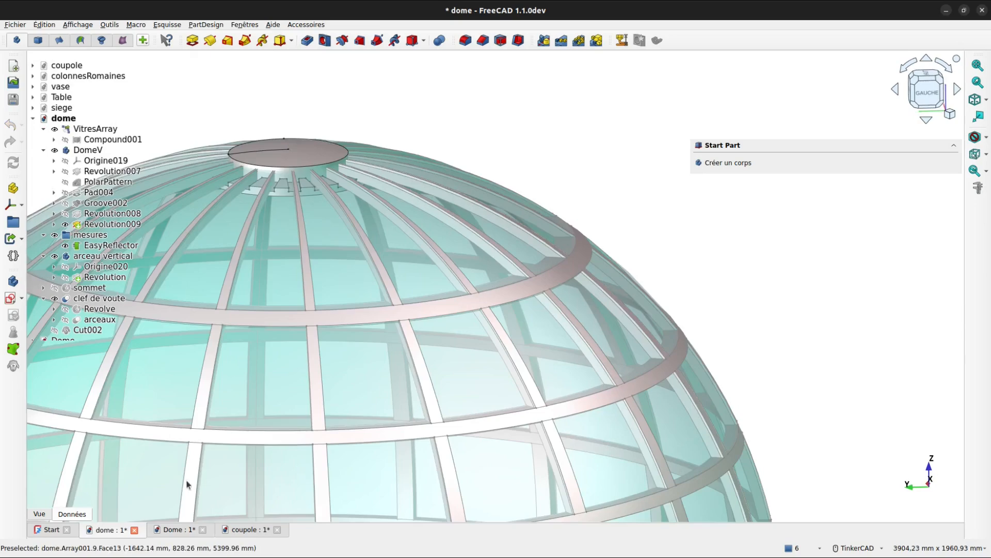
scroll(316, 257, up, 3)
scroll(316, 257, down, 5)
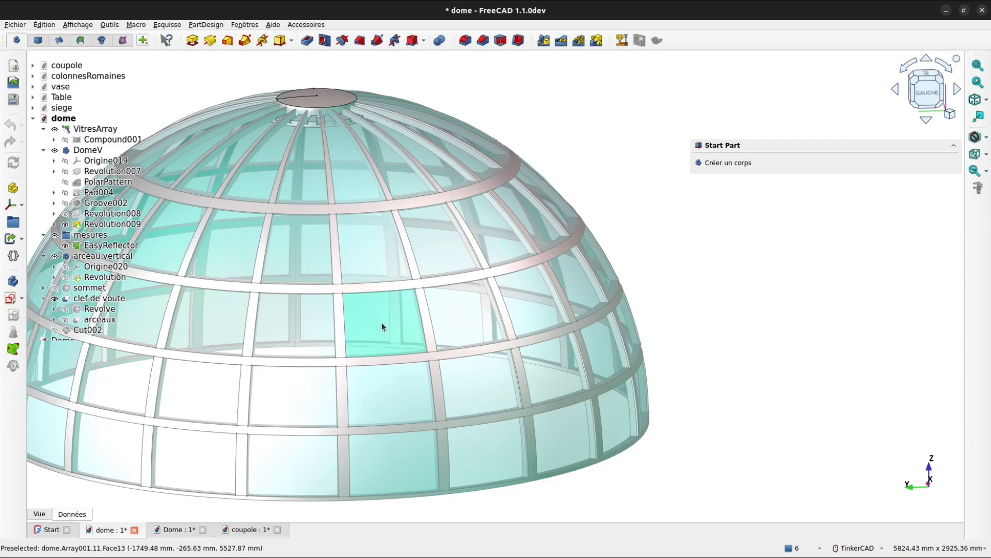
key(ctrl+Tab)
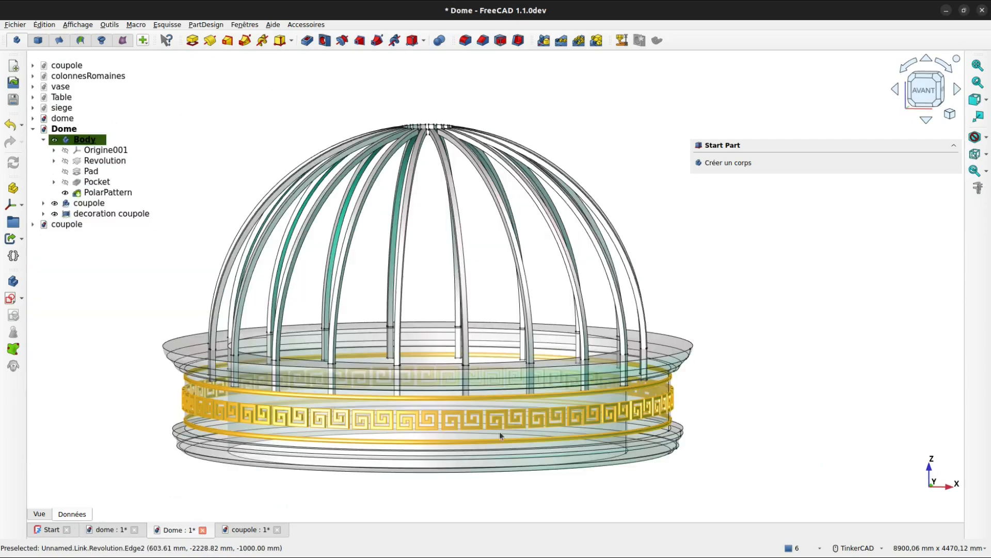
Step: Create a new sketch on the XZ plane of the Dome document's body, viewed from the front
click(925, 91)
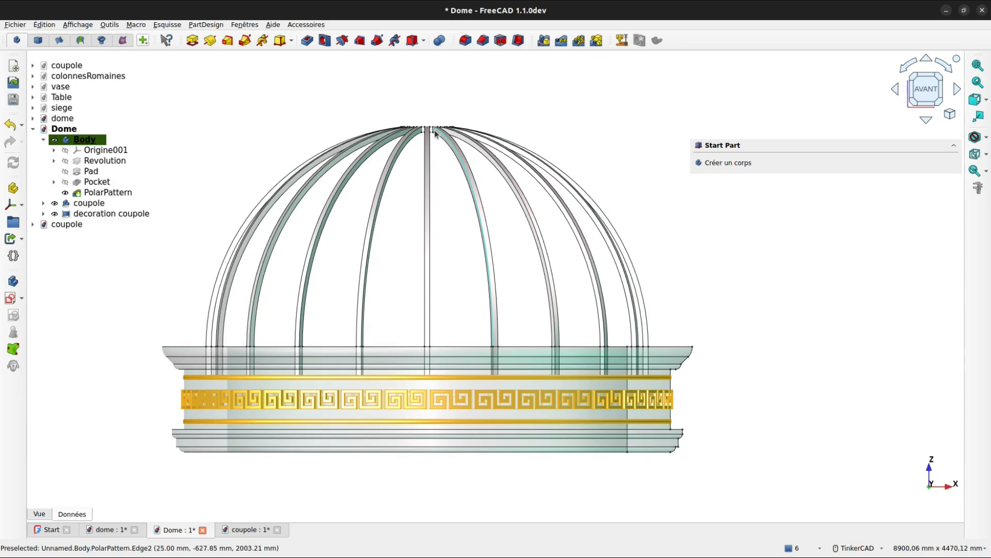
click(10, 298)
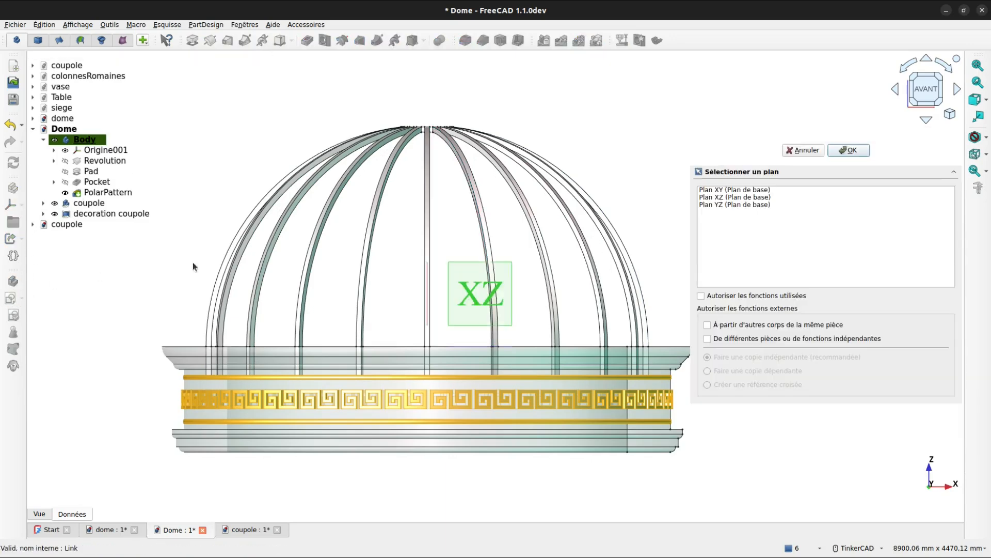
click(461, 287)
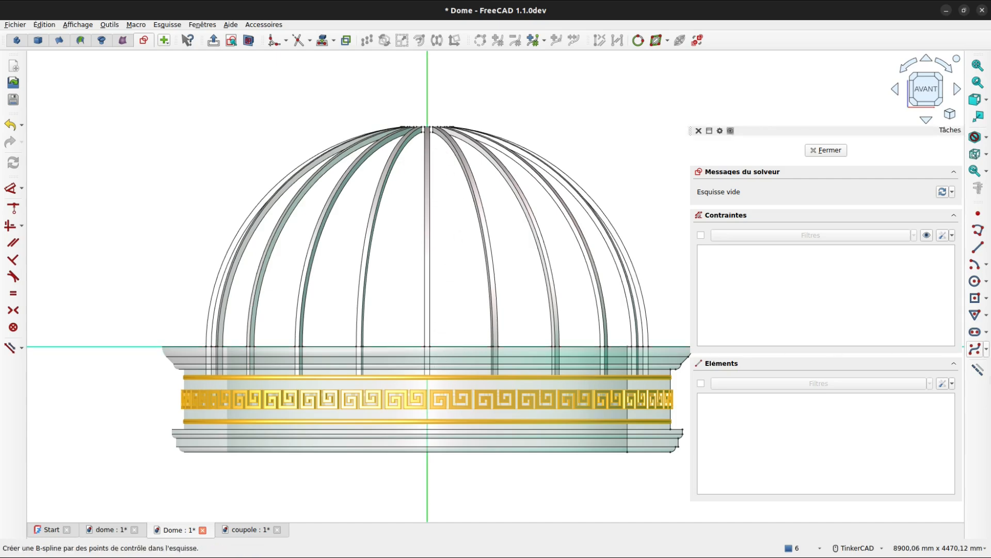
Step: Draw a 410 mm construction line from the origin upward along the vertical axis
click(978, 247)
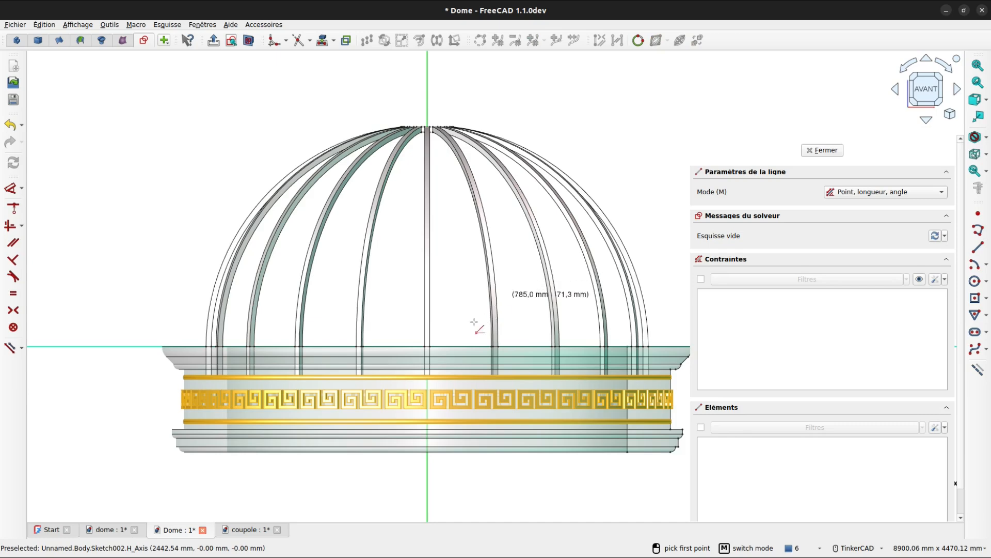
click(429, 347)
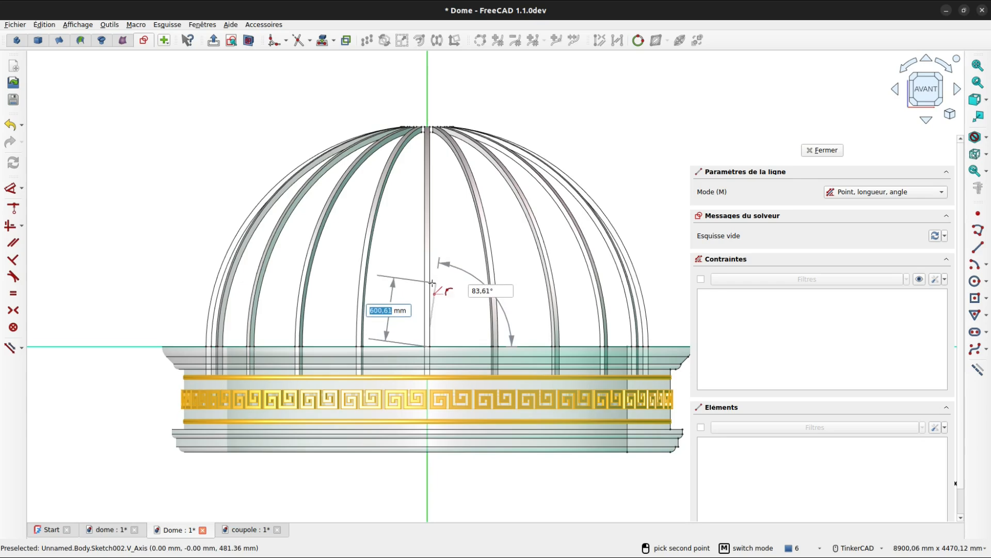
text(41)
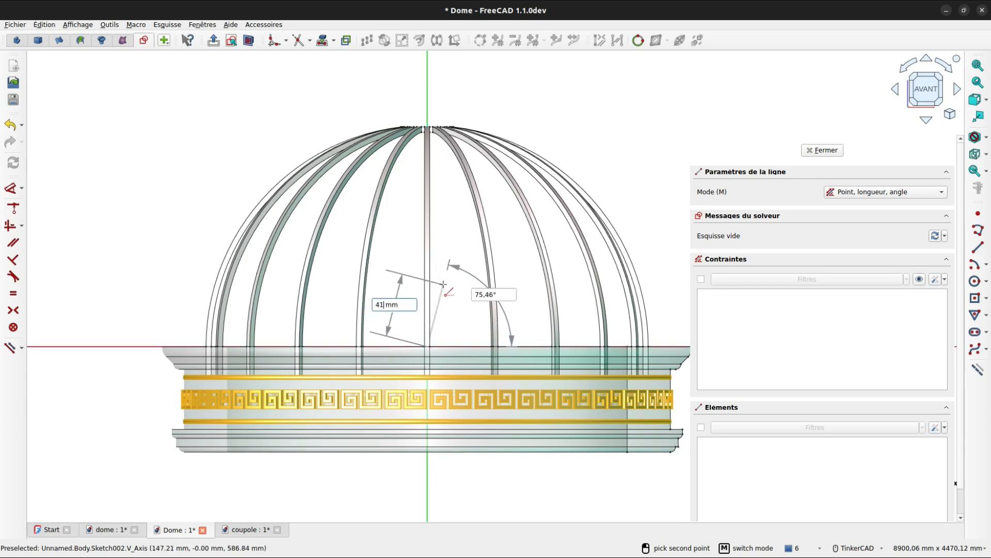
key(BackSpace)
key(BackSpace)
key(BackSpace)
text(41)
key(Tab)
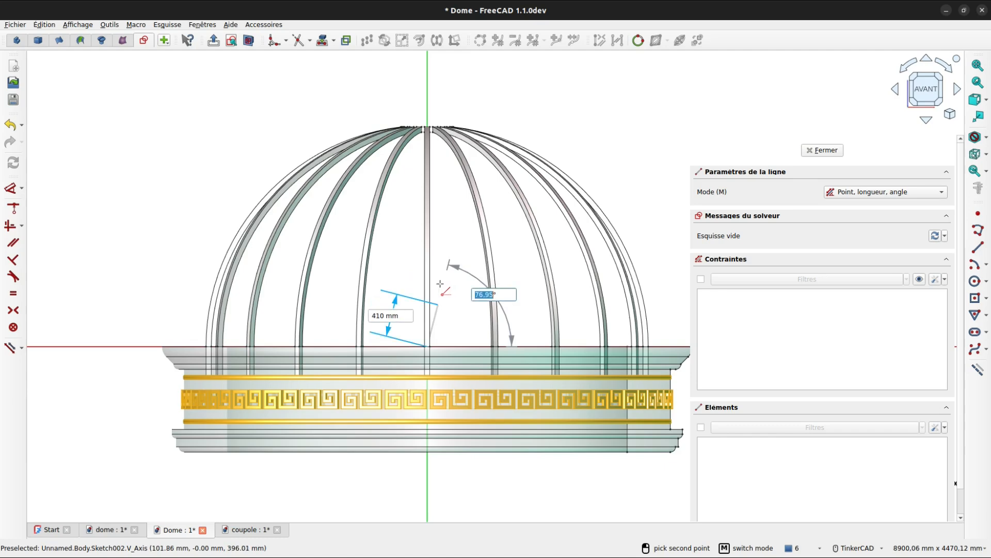
click(429, 280)
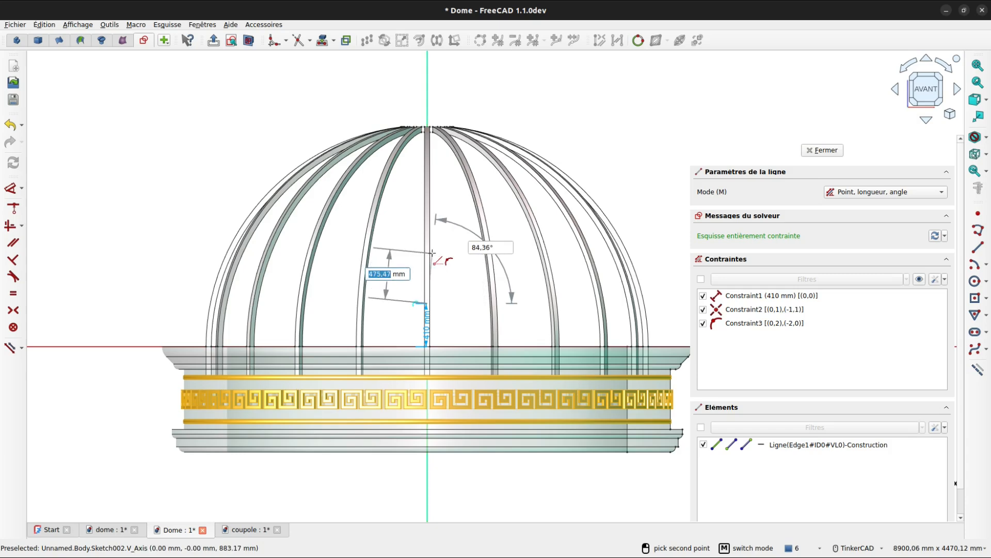
Step: Stack a second and a third 410 mm construction line end to end along the vertical axis
text(410)
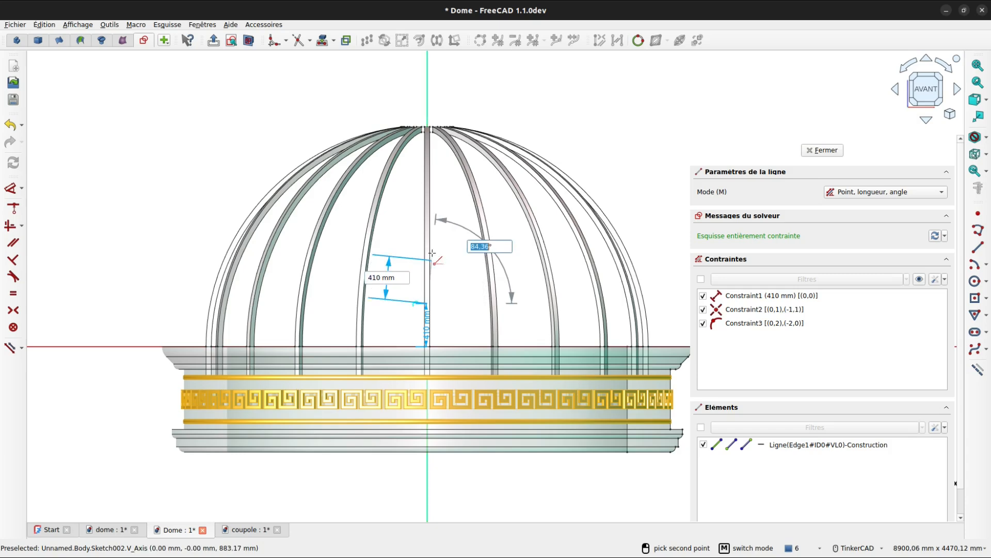
click(428, 260)
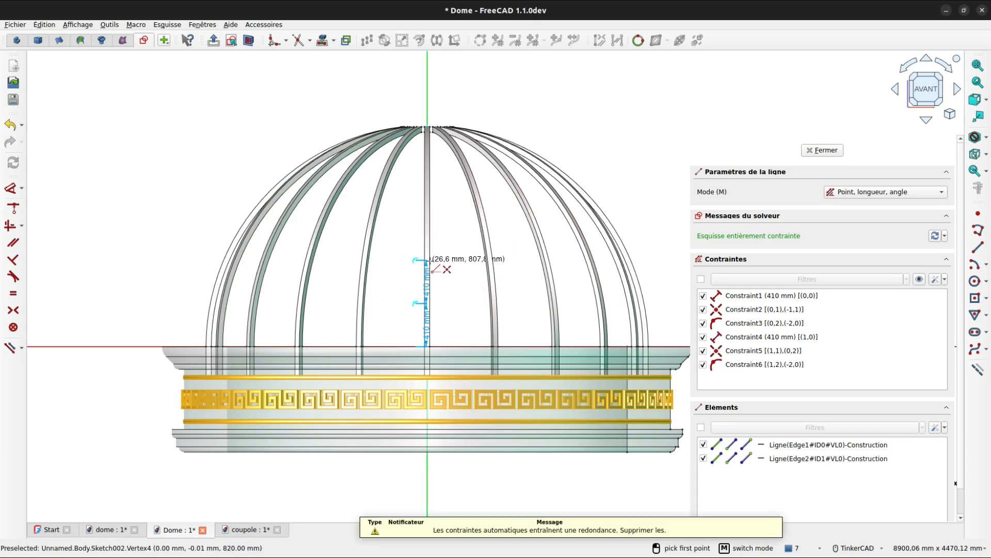
click(428, 260)
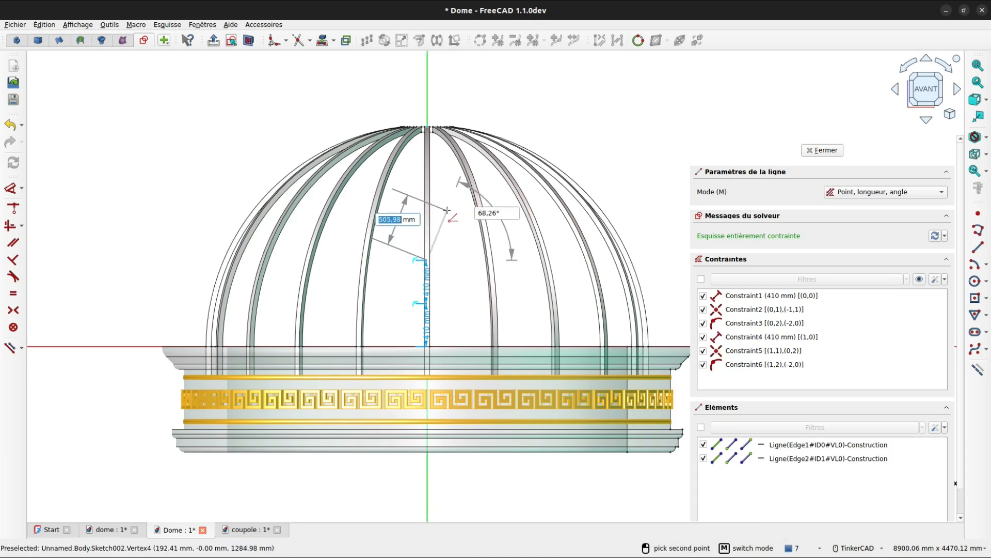
text(410)
key(Tab)
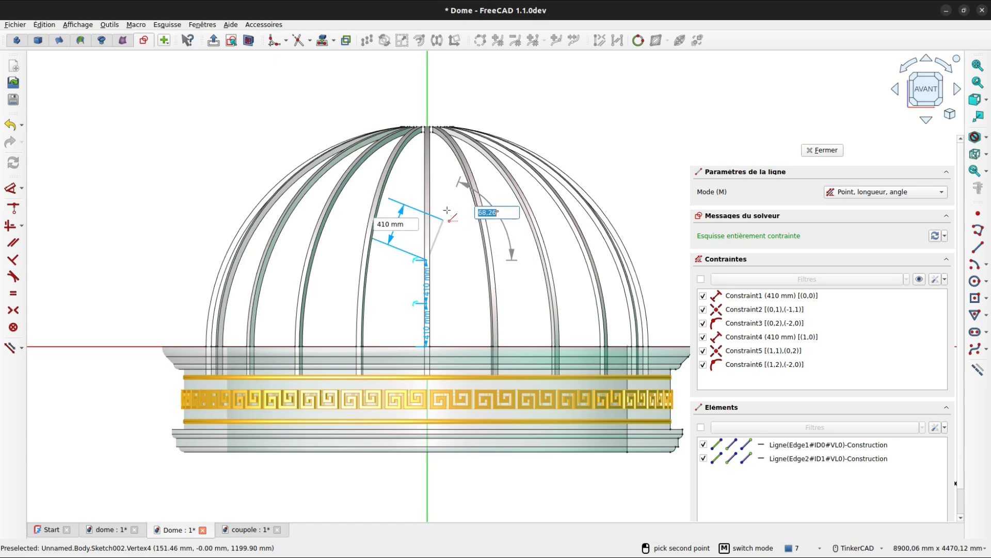
text(90)
key(Return)
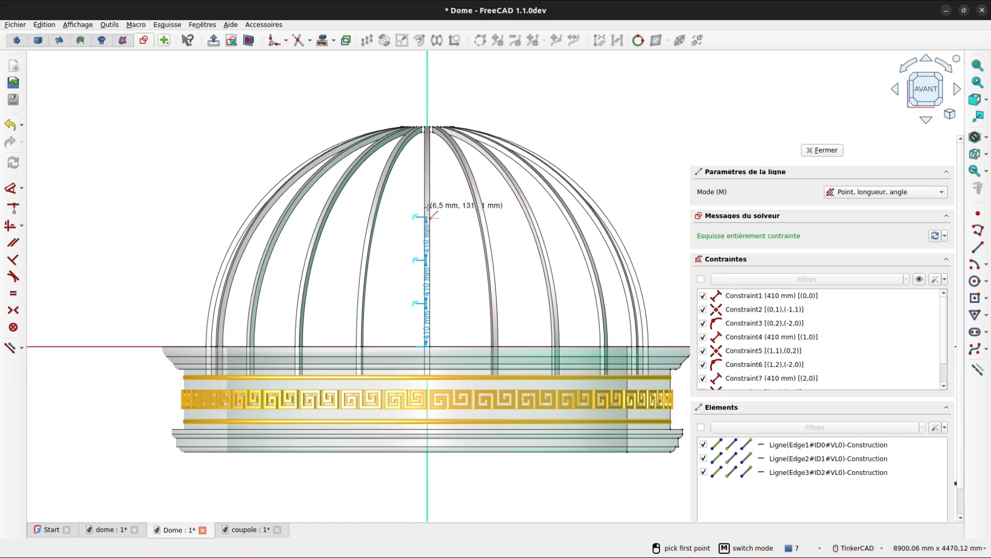
Step: Add a fourth construction line of 410 mm at 90° above the third one, and leave the Line tool
click(427, 216)
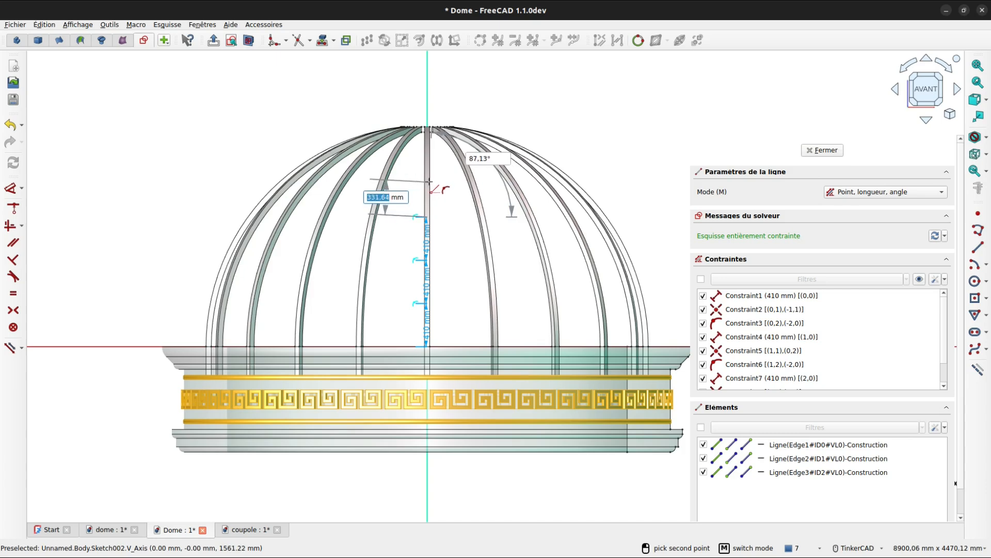
text(410)
key(Tab)
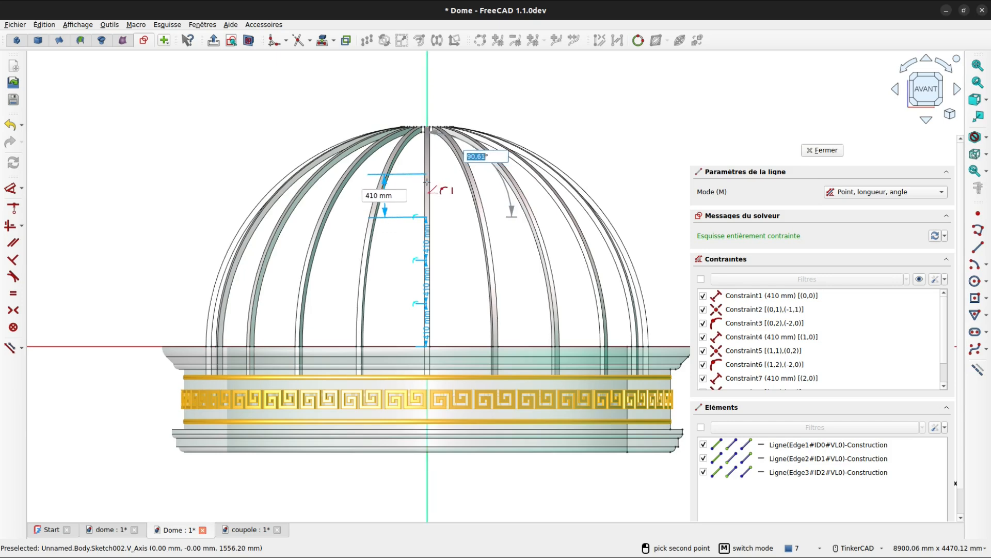
text(90)
key(Return)
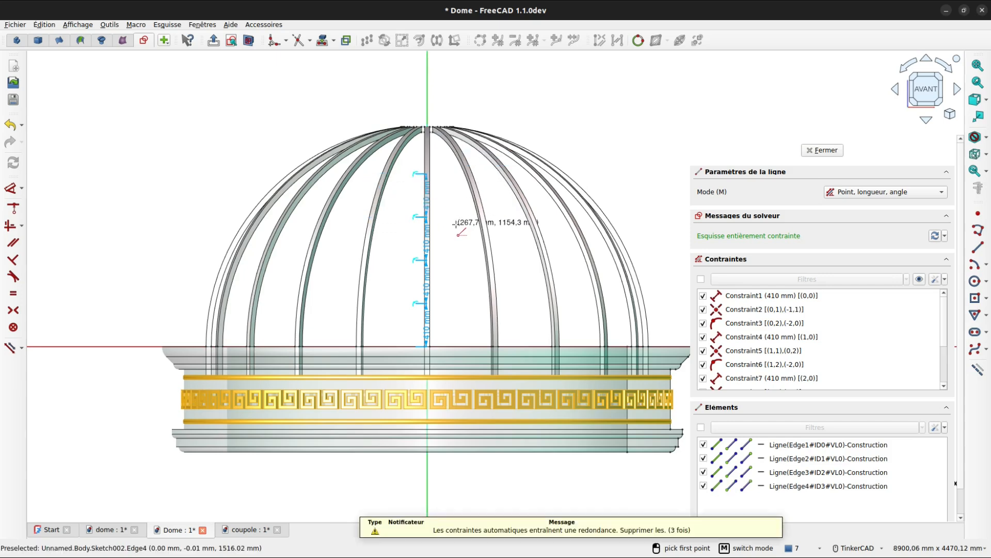
key(Escape)
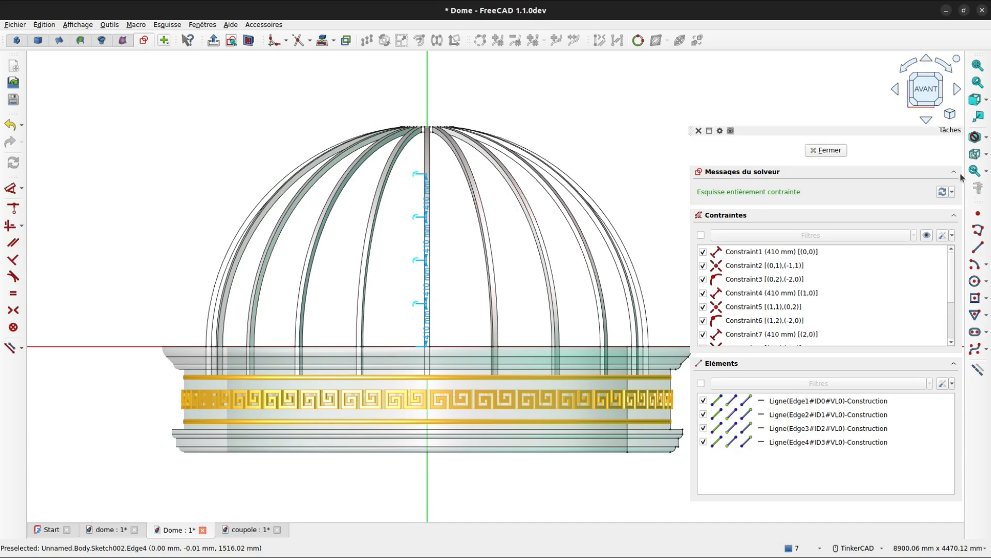
Step: Switch the display to wireframe and draw a centred 4300 × 25 mm rectangle on the vertical construction line, just above the dome's base
click(977, 136)
click(944, 160)
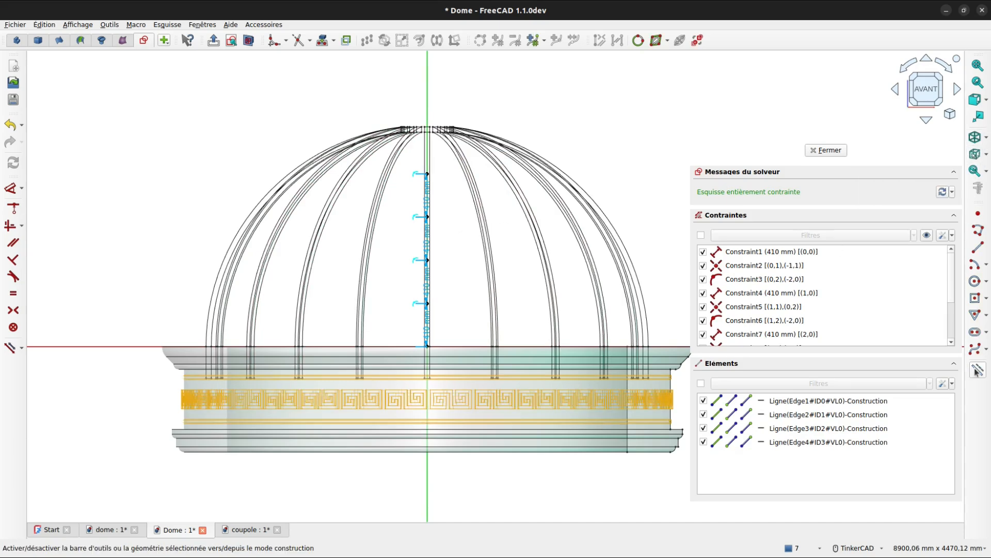
click(975, 299)
scroll(416, 340, up, 5)
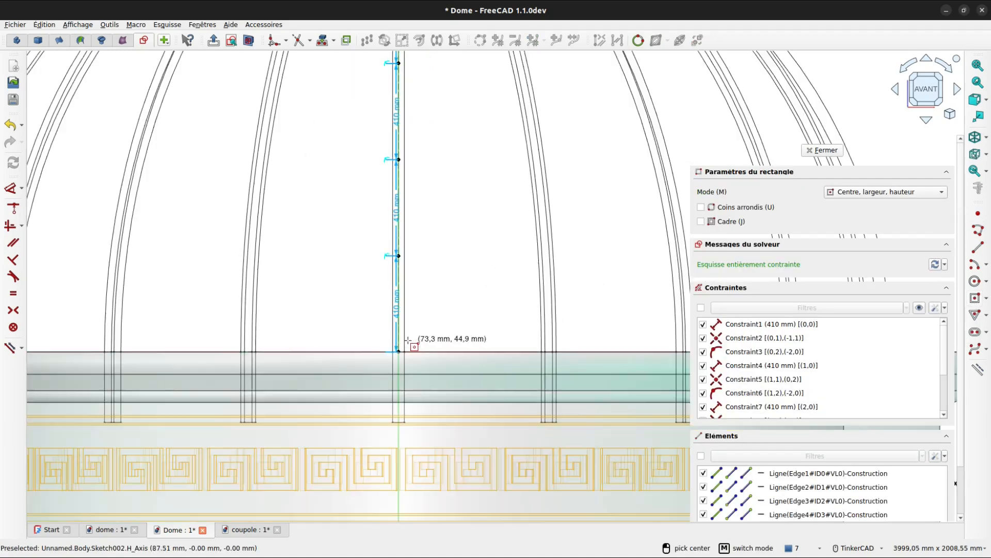
scroll(407, 341, up, 3)
click(397, 341)
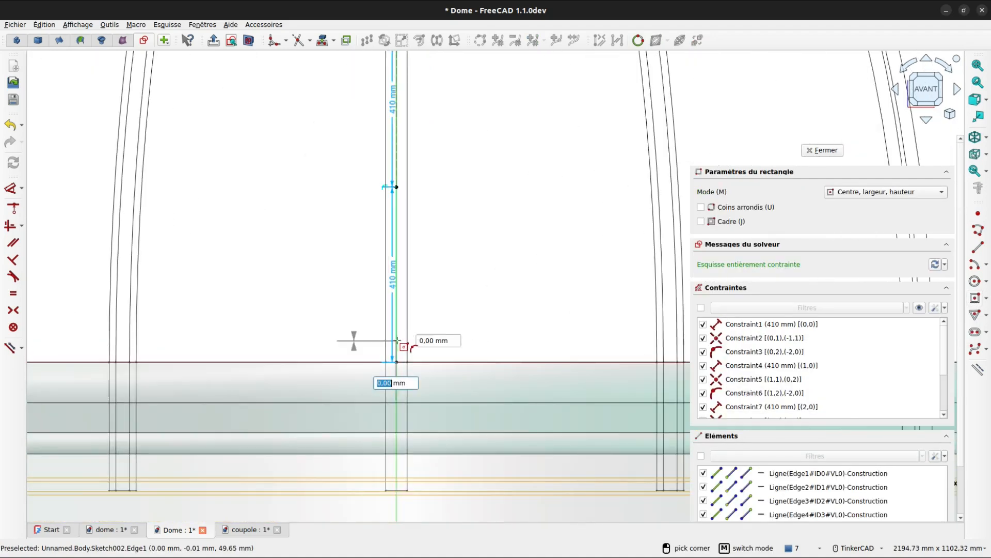
scroll(467, 333, down, 5)
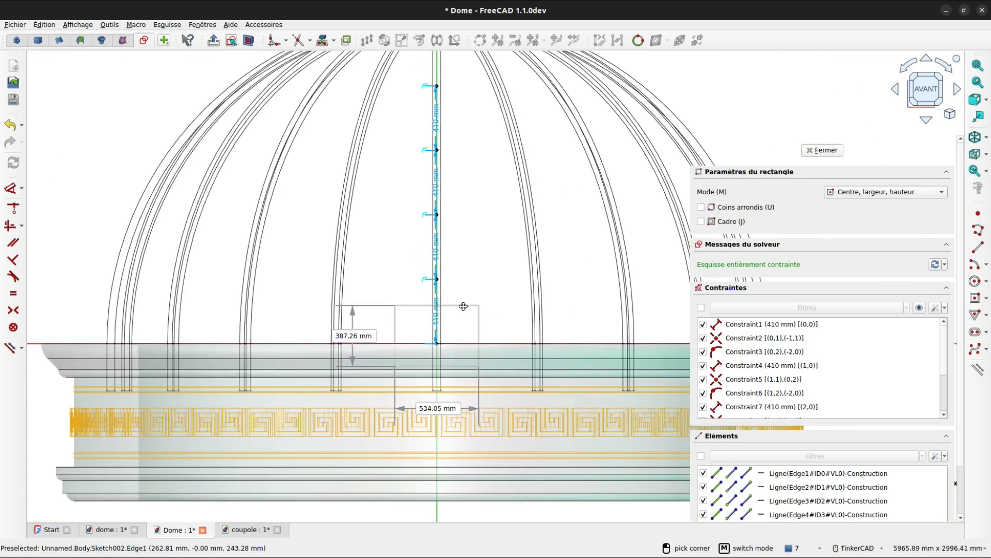
scroll(463, 306, down, 6)
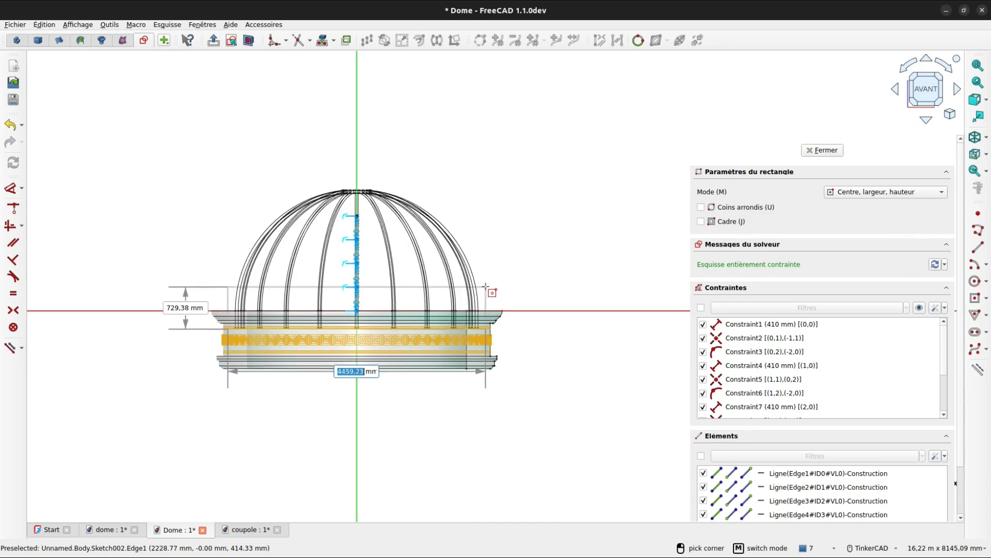
scroll(484, 286, up, 2)
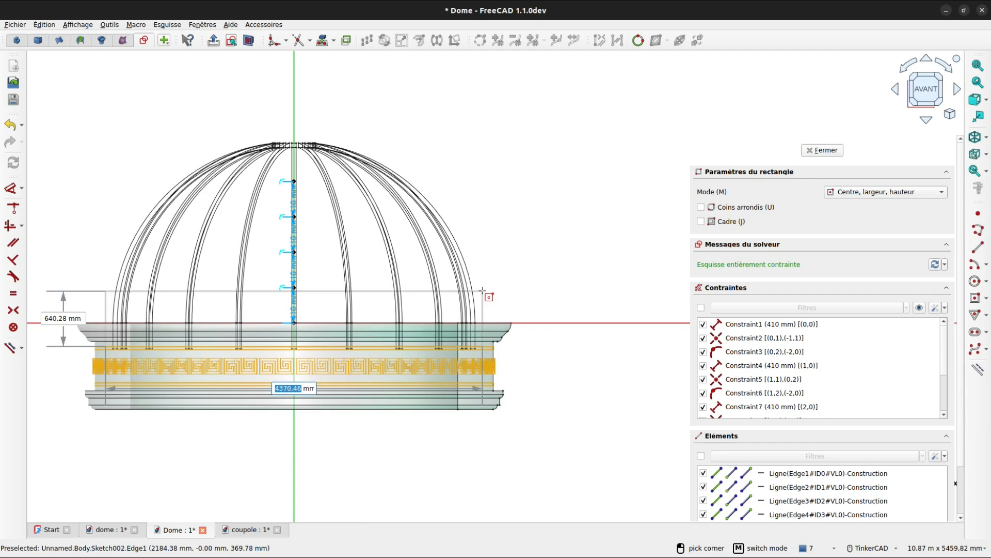
text(43)
key(Tab)
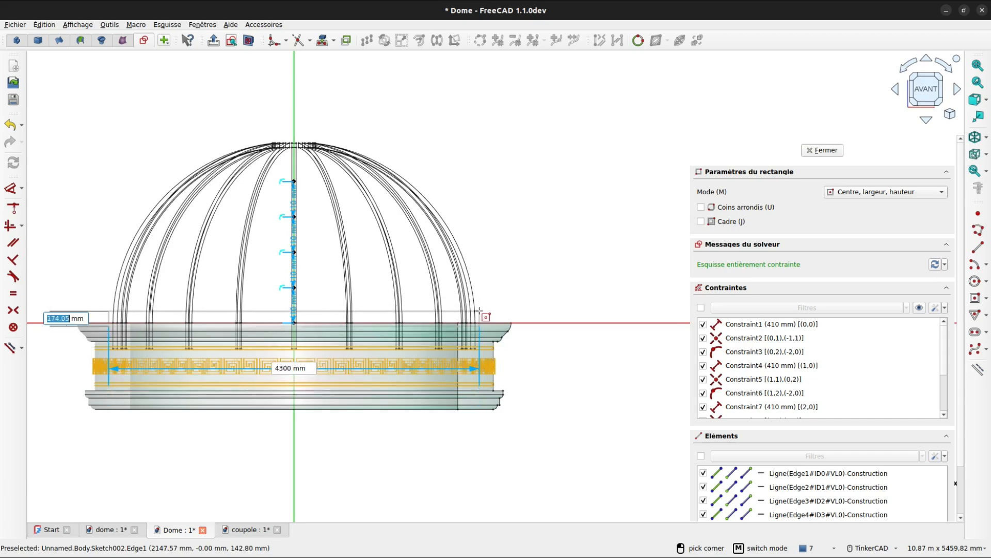
text(2)
key(Return)
Step: Constrain the thin rectangle's lower corner to lie on the horizontal axis
scroll(473, 326, up, 5)
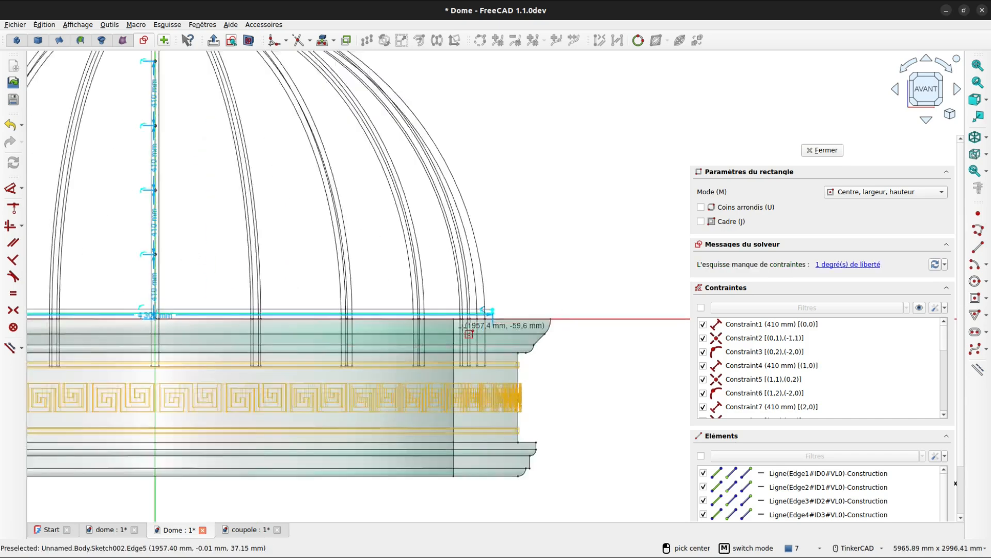
scroll(472, 325, up, 3)
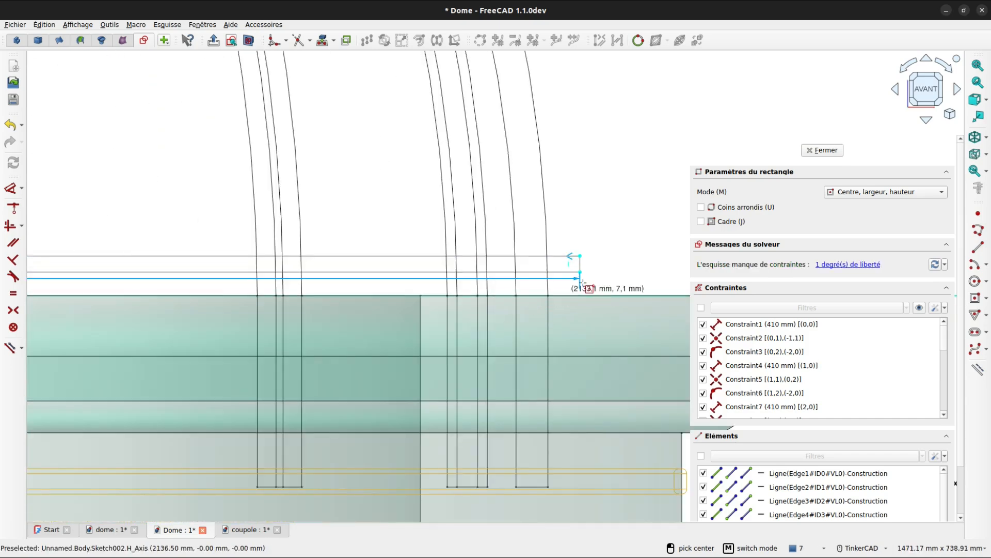
scroll(592, 275, up, 1)
key(c)
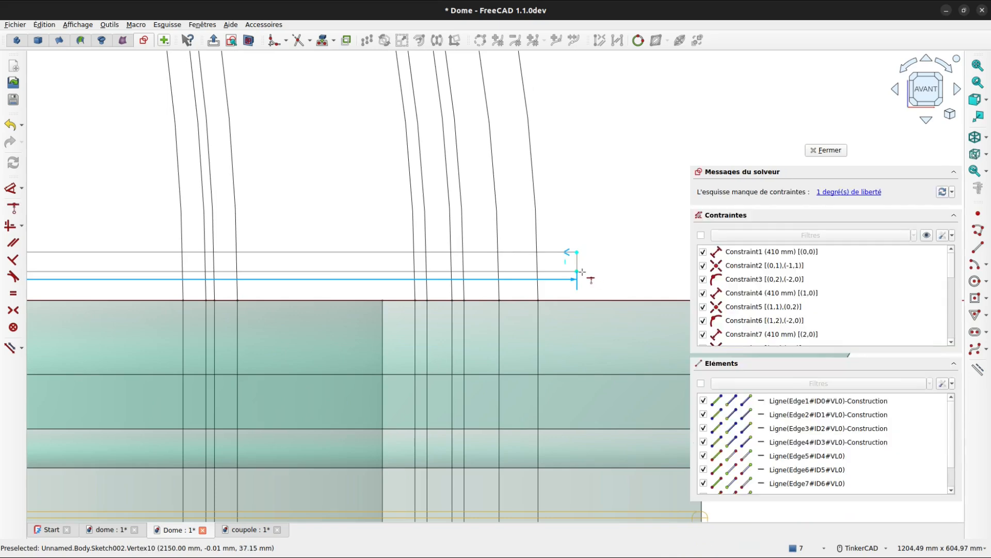
click(580, 271)
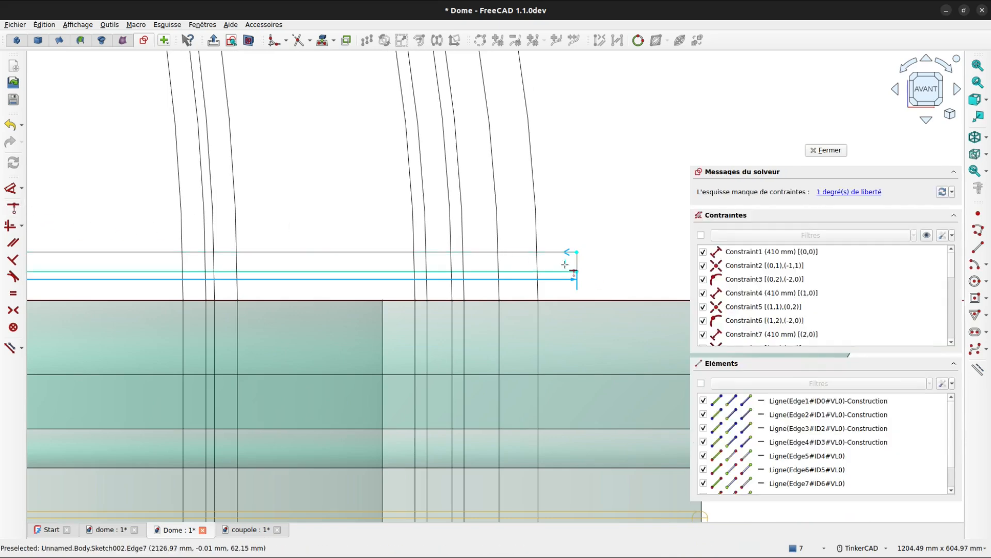
click(576, 272)
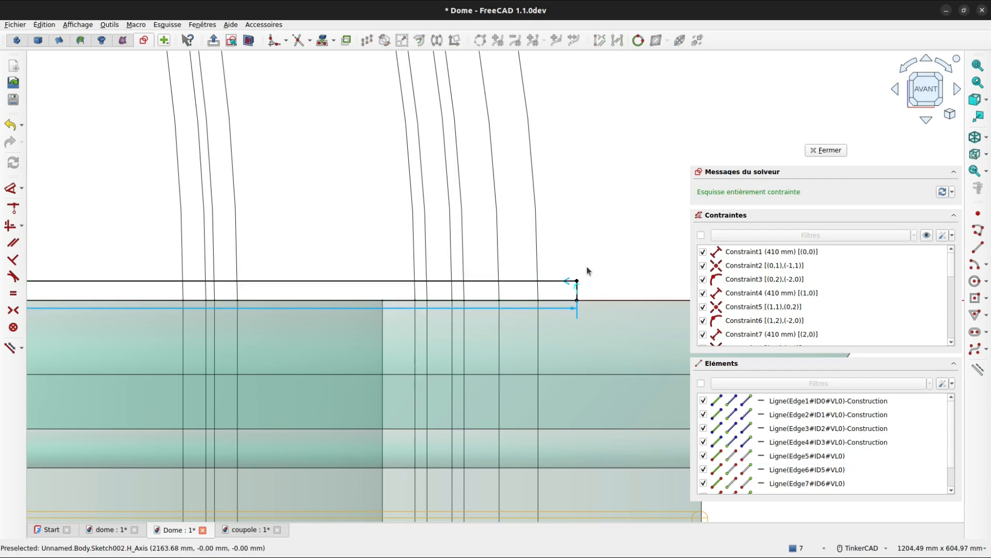
mouse_move(586, 267)
middle_down()
mouse_move(596, 223)
mouse_move(544, 215)
mouse_move(367, 211)
mouse_move(296, 226)
middle_up()
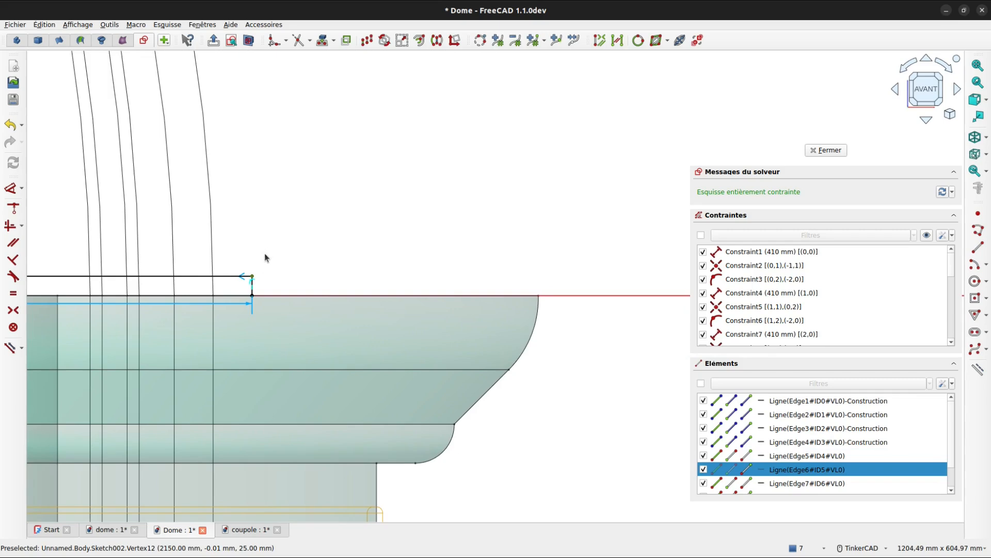
right_click(252, 279)
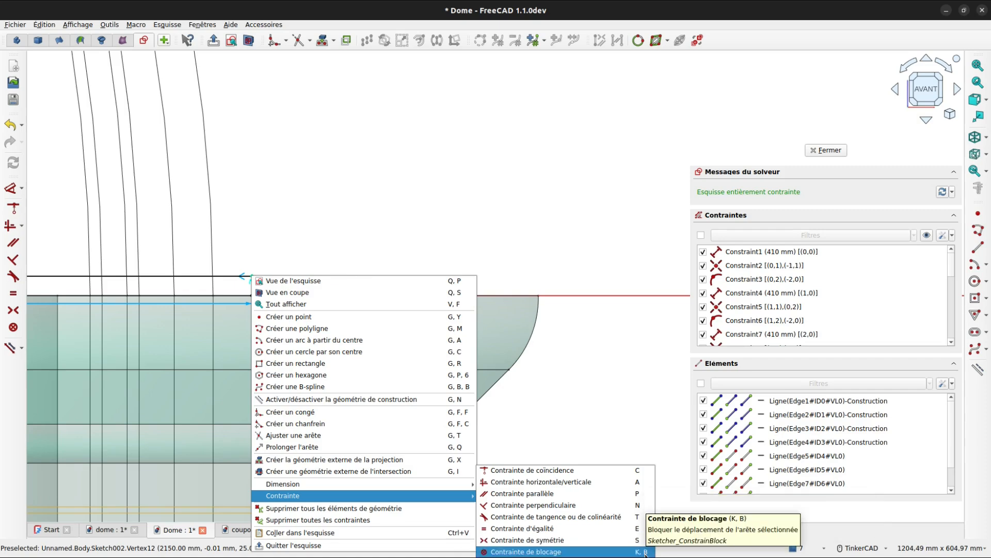
click(502, 228)
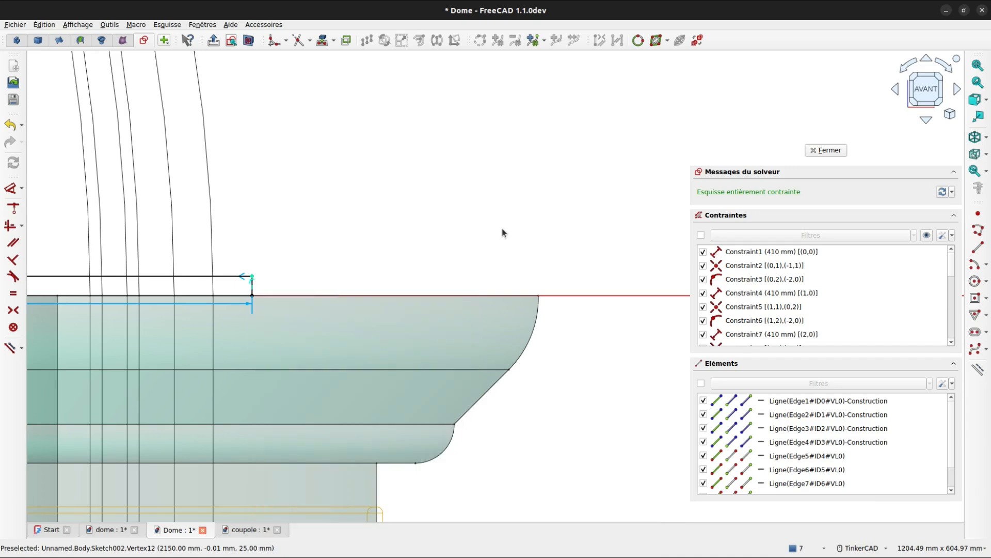
click(21, 189)
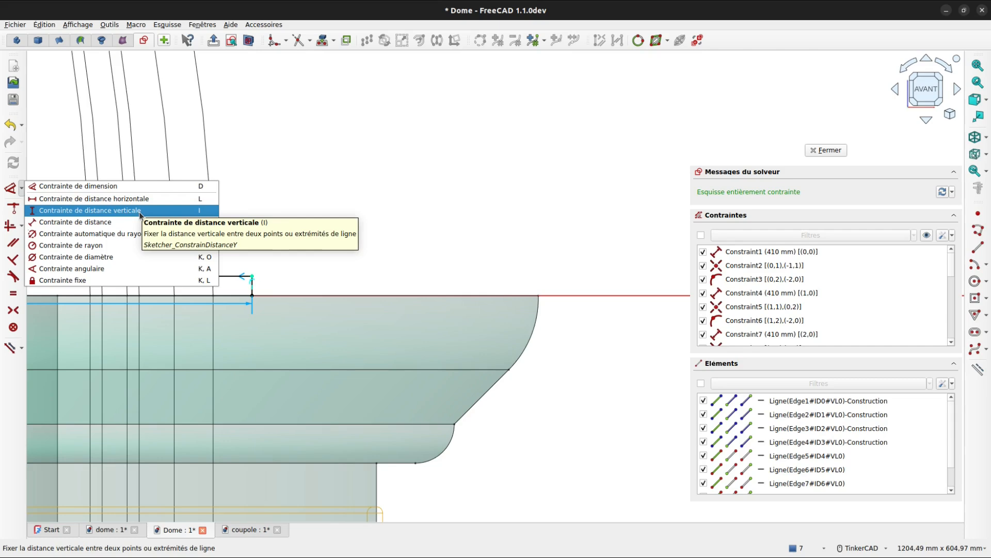
click(21, 228)
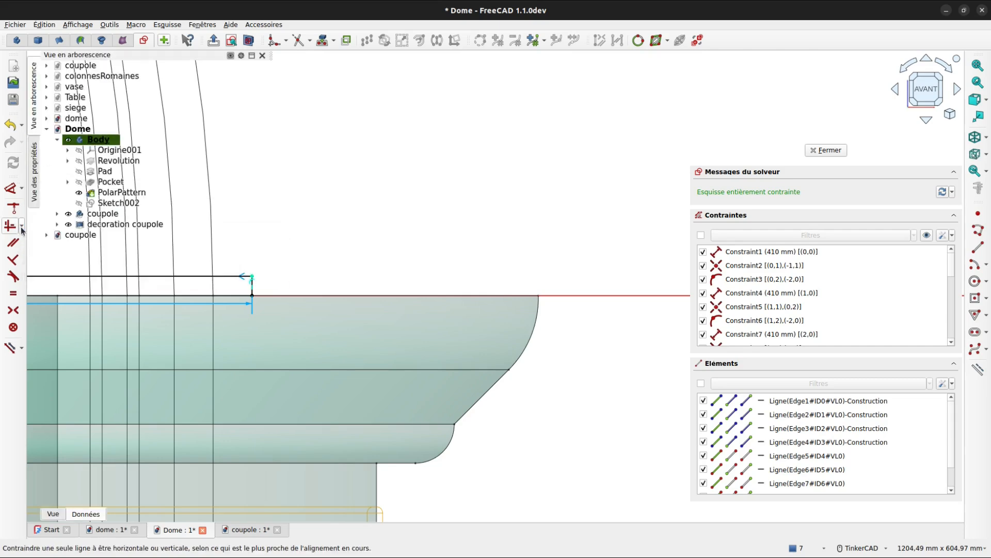
click(21, 227)
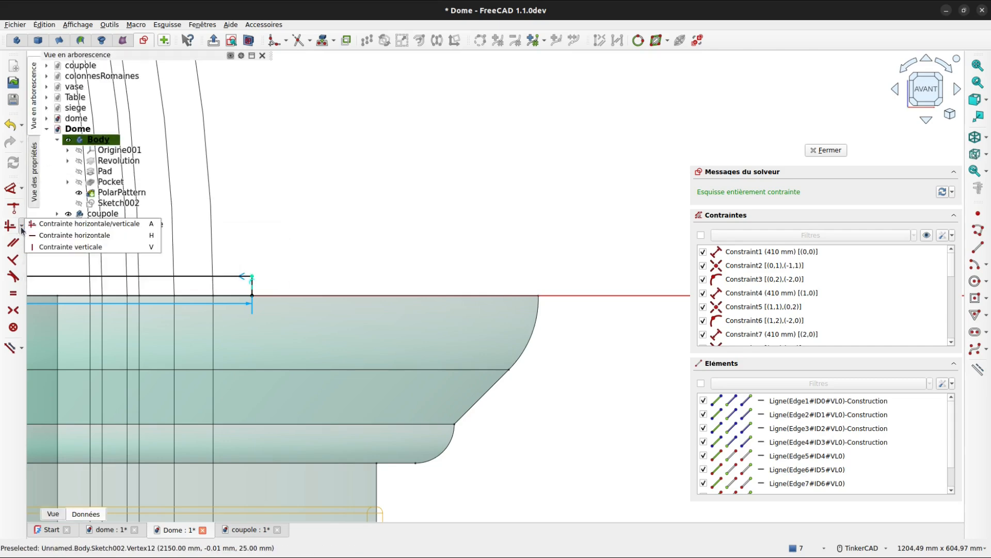
click(73, 235)
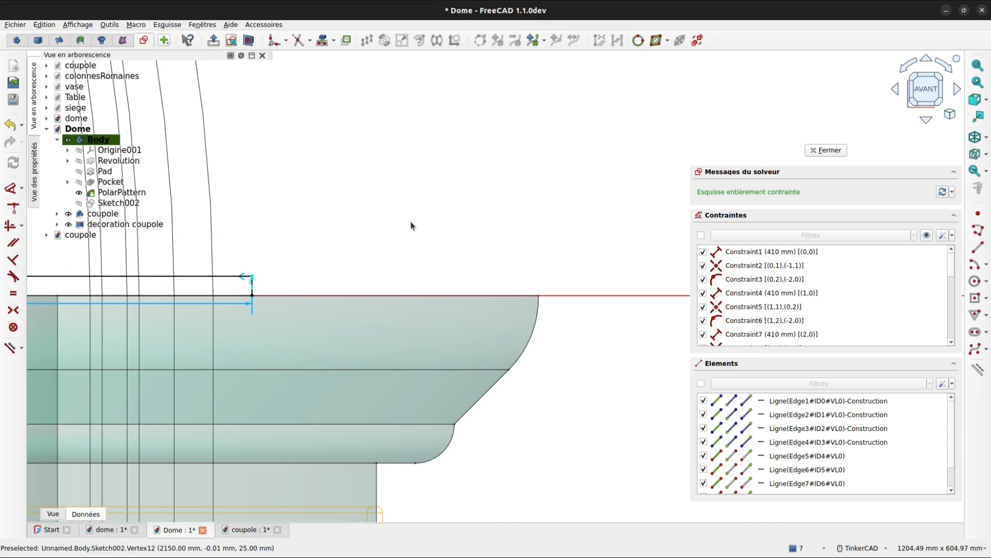
Step: Draw a 4300 × 50 mm rectangle centred on the upper end of the first 410 mm construction line
key(v)
key(f)
click(975, 298)
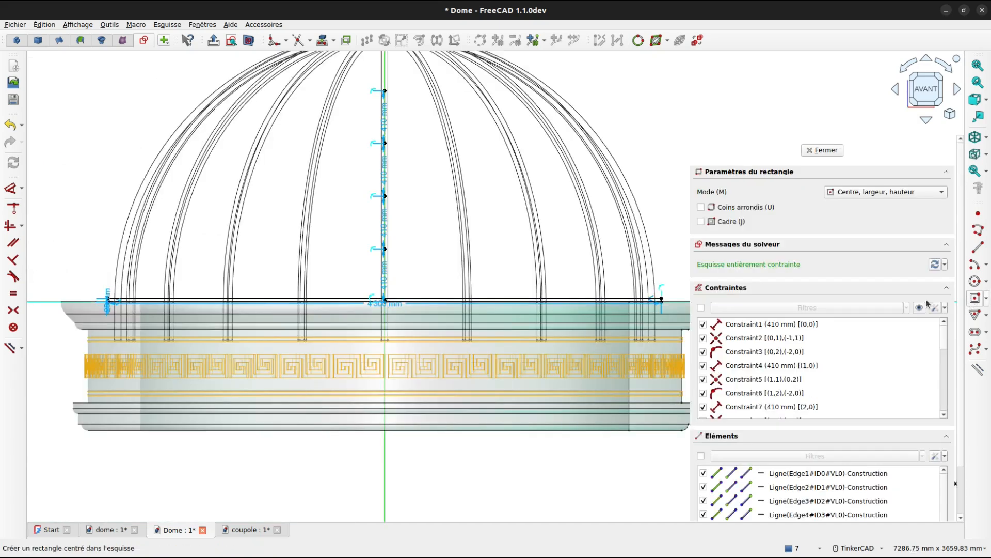
click(385, 249)
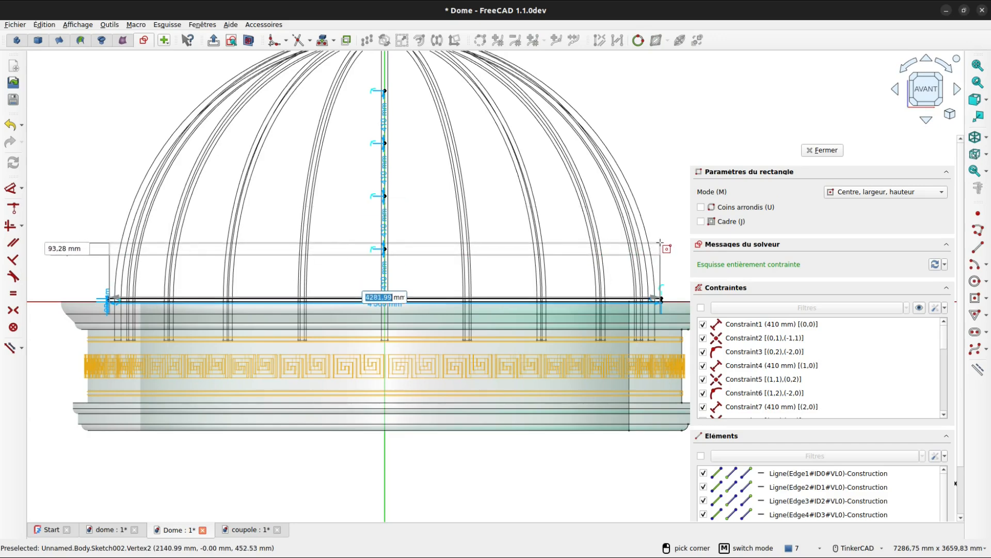
text(4300)
key(Tab)
text(5)
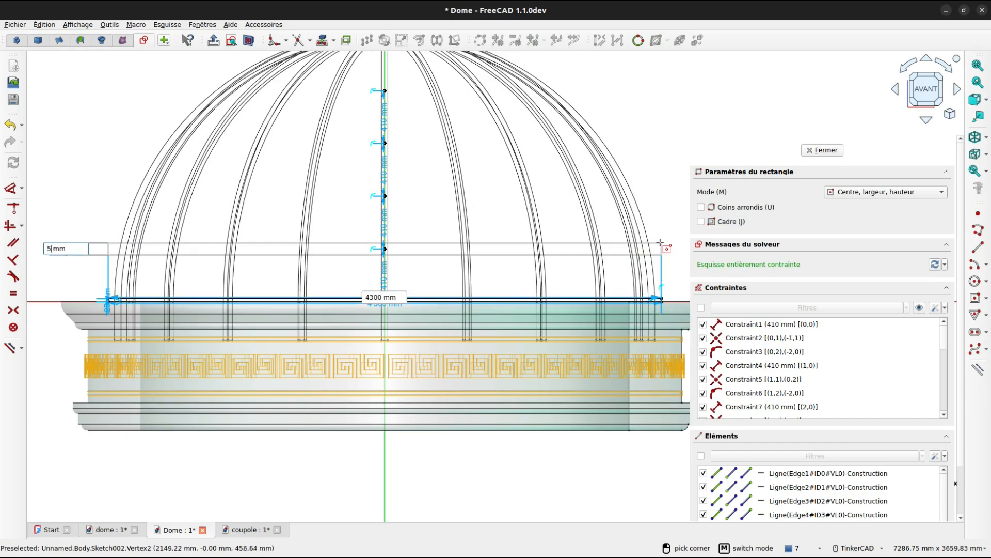
key(Return)
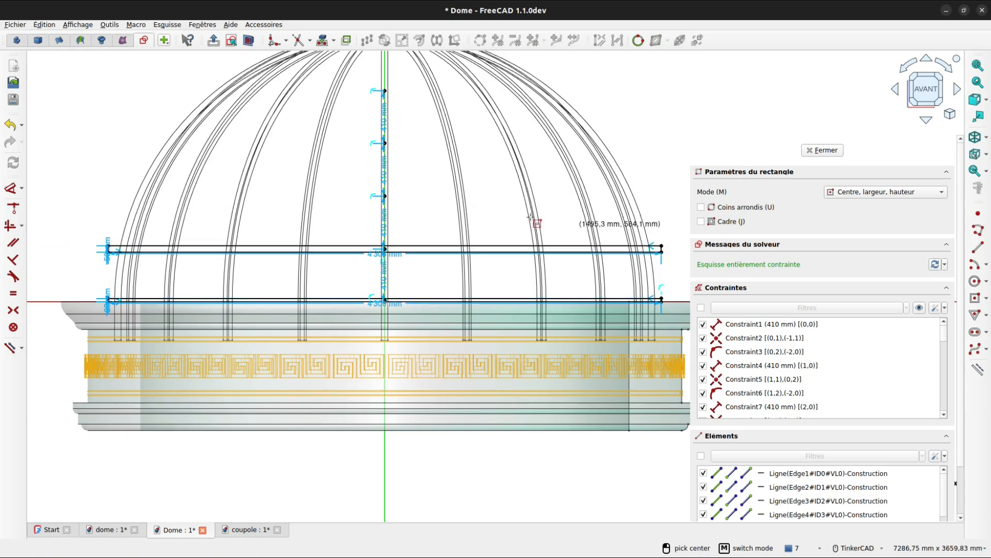
Step: Draw a 4300 × 50 mm rectangle centred on the upper end of the second construction line
click(386, 196)
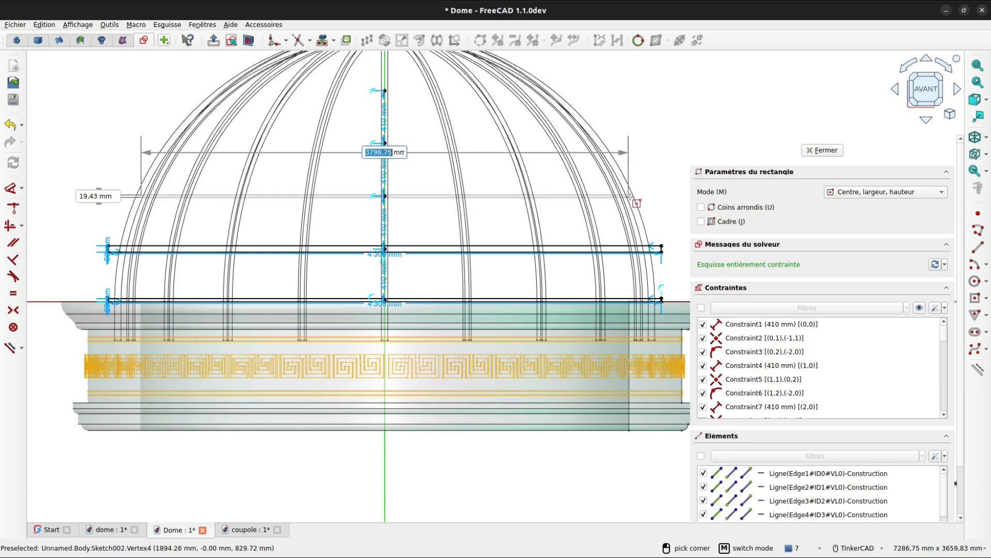
text(4300)
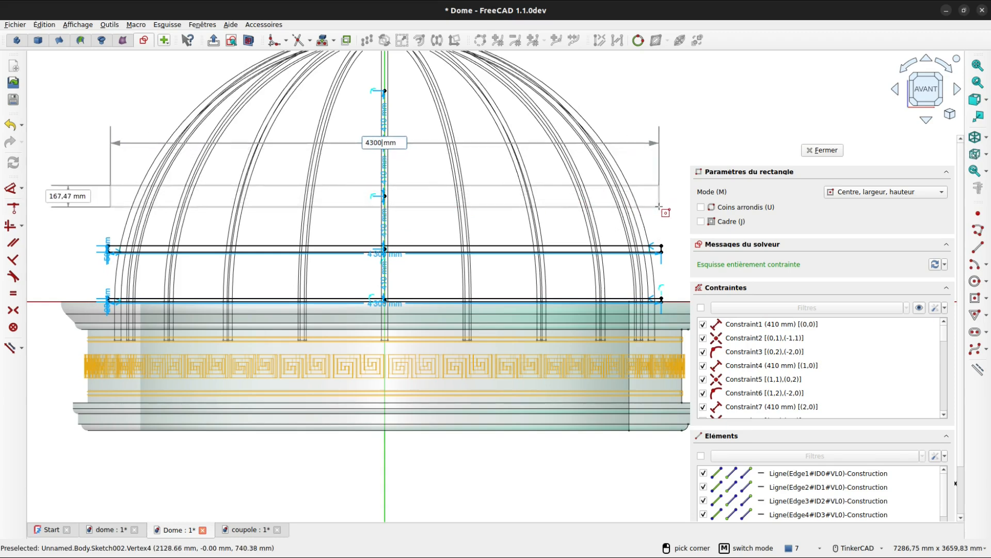
key(Tab)
text(5)
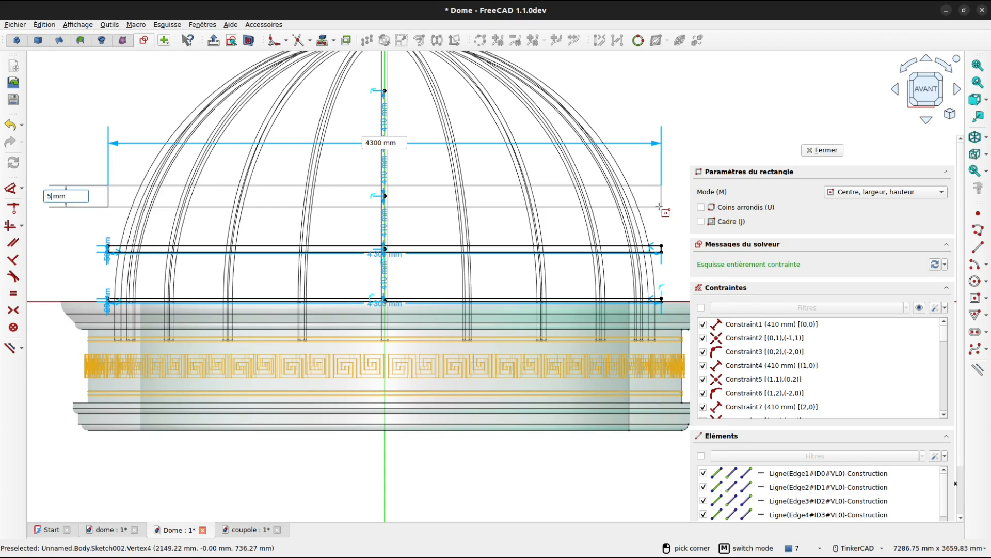
key(Return)
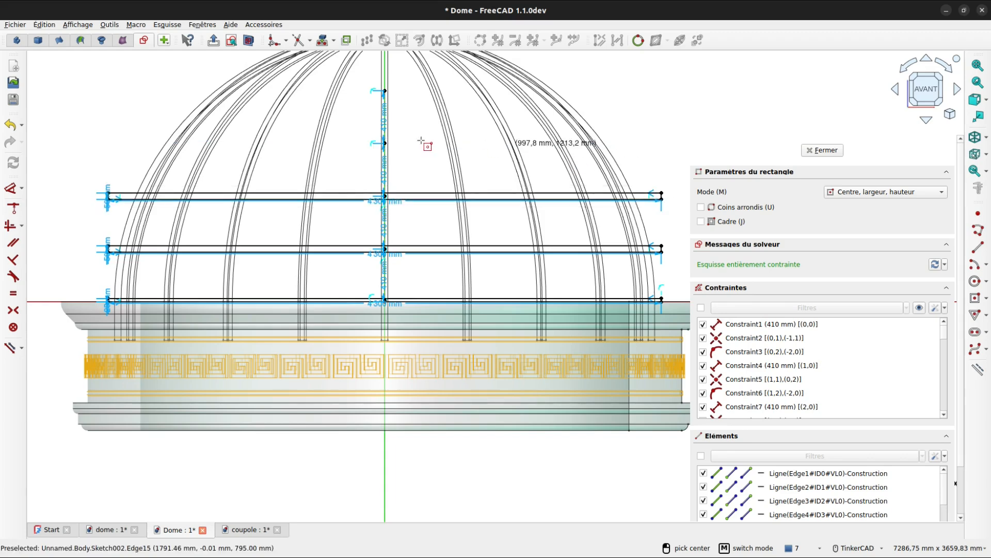
Step: Draw a 4300 × 50 mm rectangle centred on the upper end of the third construction line
click(384, 143)
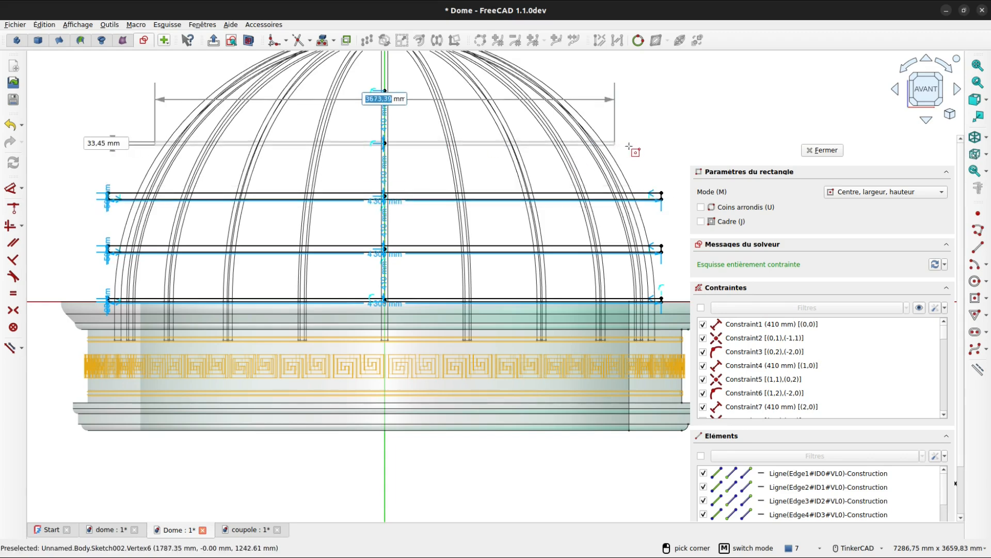
text(4300)
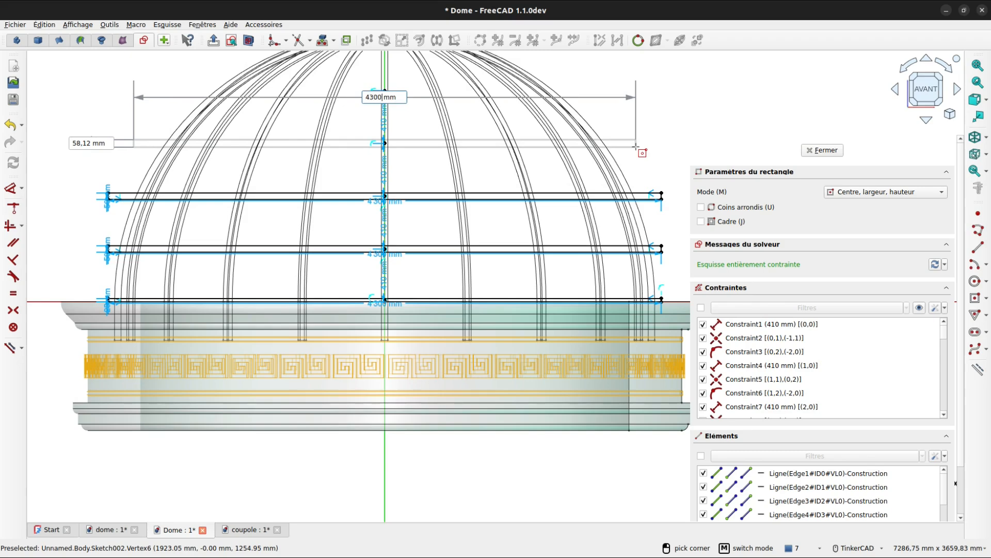
key(Tab)
text(5)
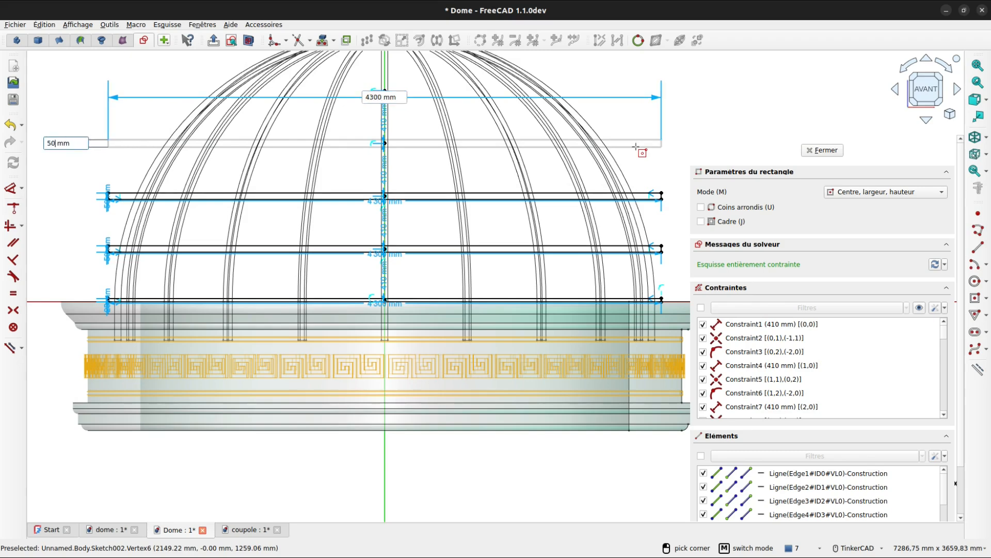
text(0)
key(Return)
Step: Draw a 4300 × 50 mm rectangle centred on the upper end of the fourth construction line, and leave the Rectangle tool
middle_drag(584, 111, 560, 166)
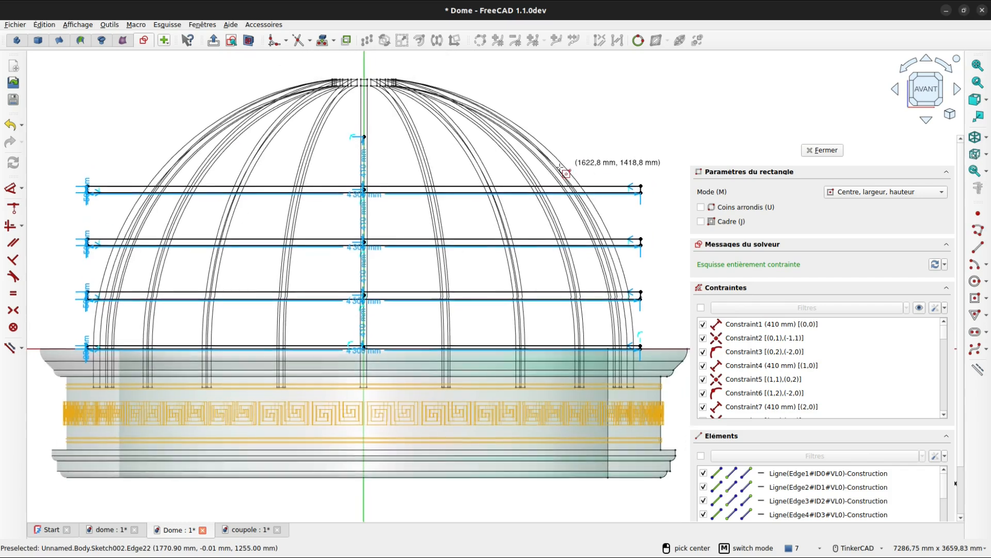
click(359, 140)
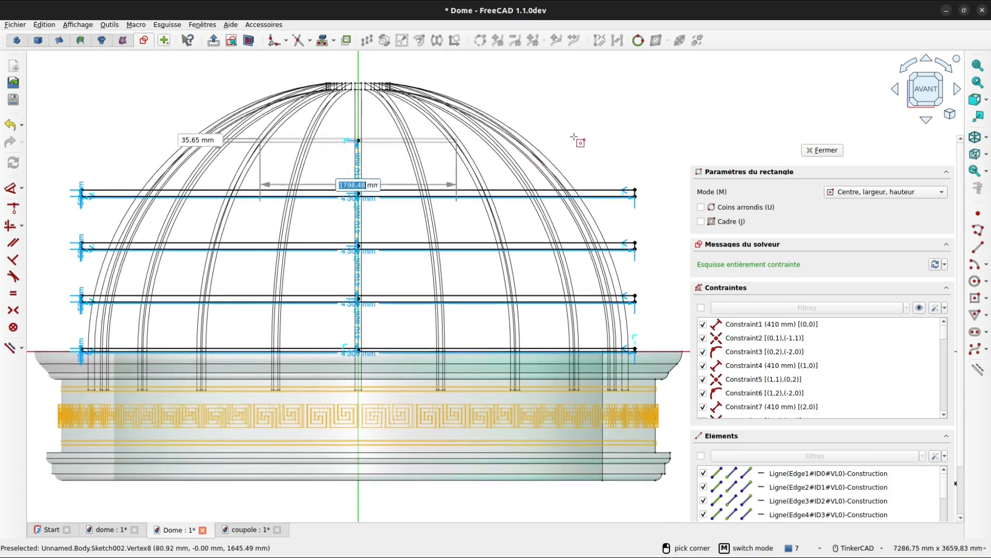
text(4300)
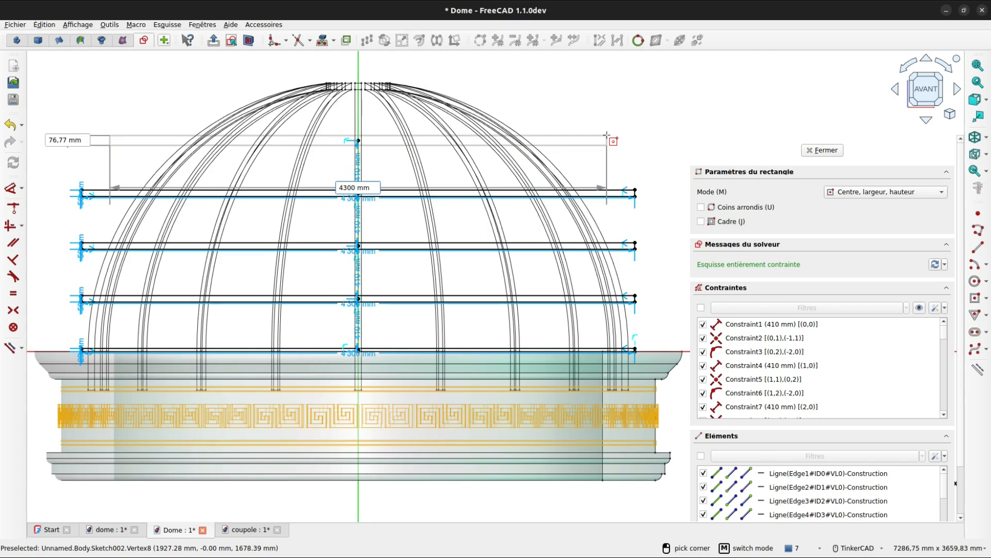
key(Tab)
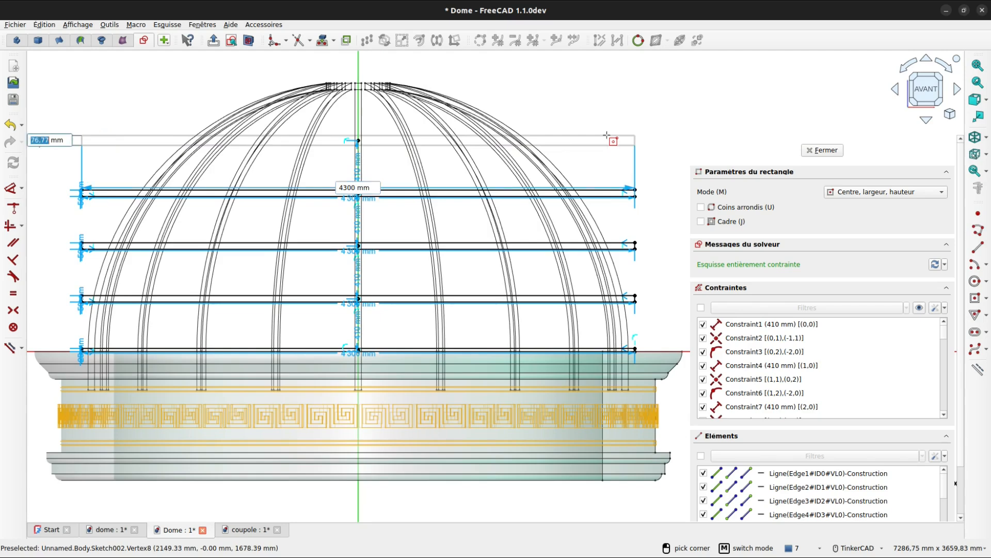
text(50)
key(Return)
key(Escape)
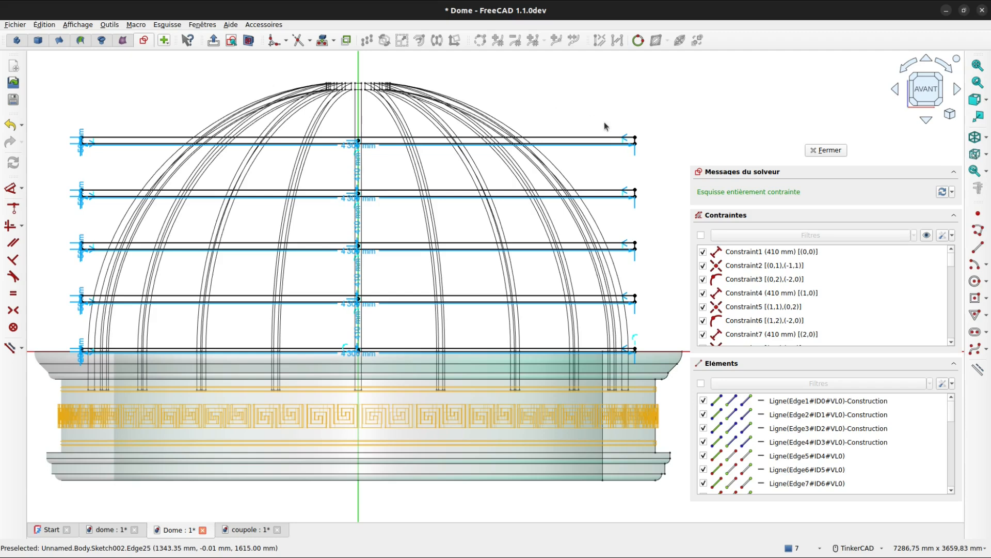
Step: Close the ring sketch and pad its rectangles 4300 mm, symmetric to the sketch plane
click(829, 150)
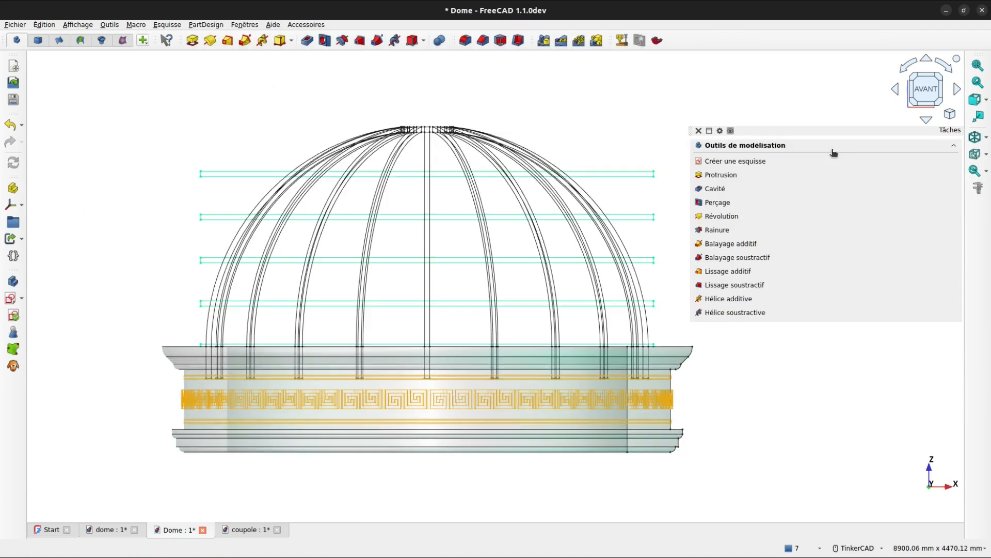
click(192, 40)
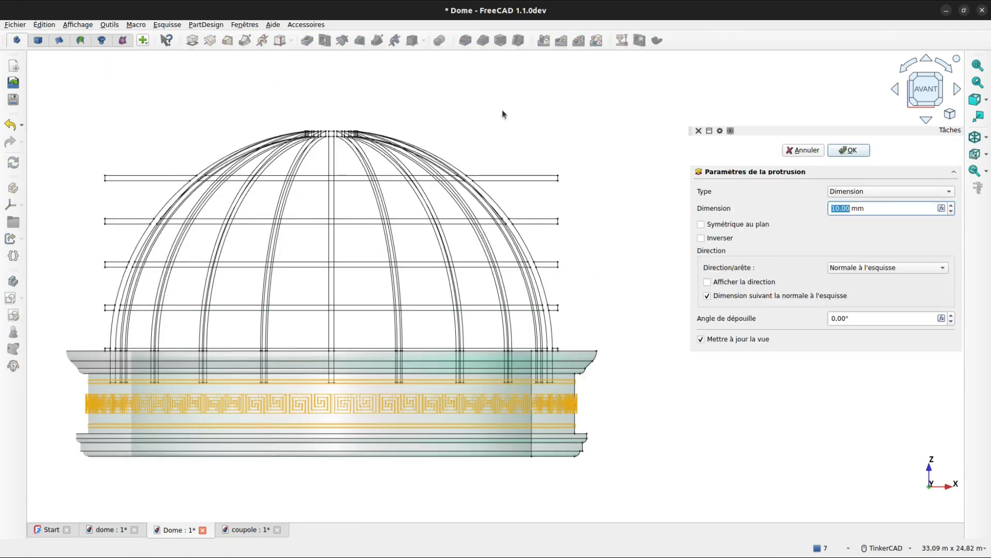
click(701, 224)
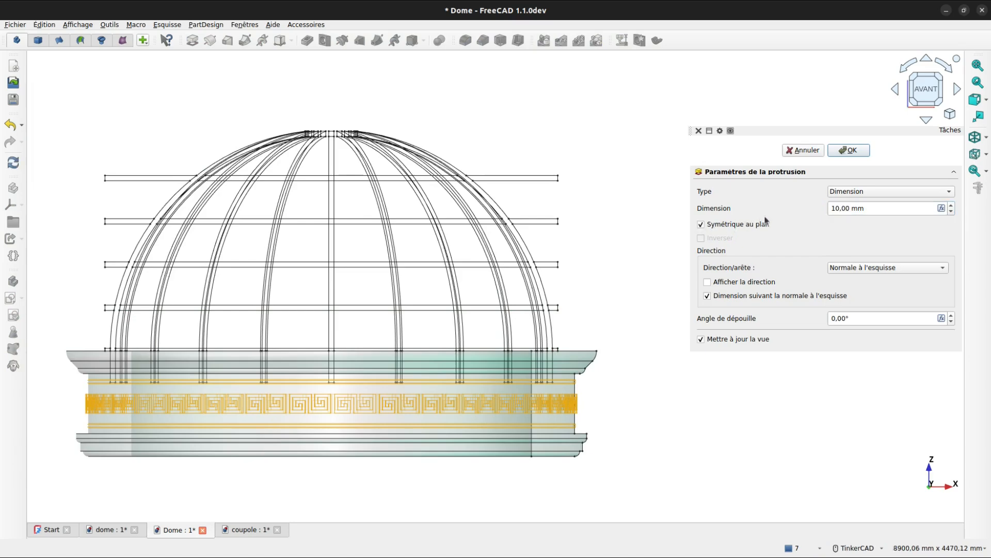
click(834, 209)
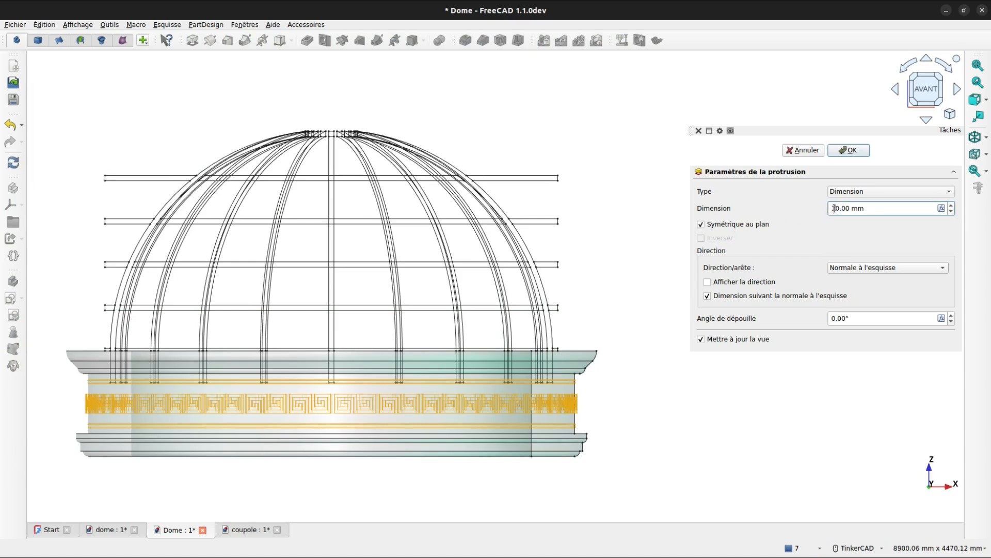
text(430)
key(Return)
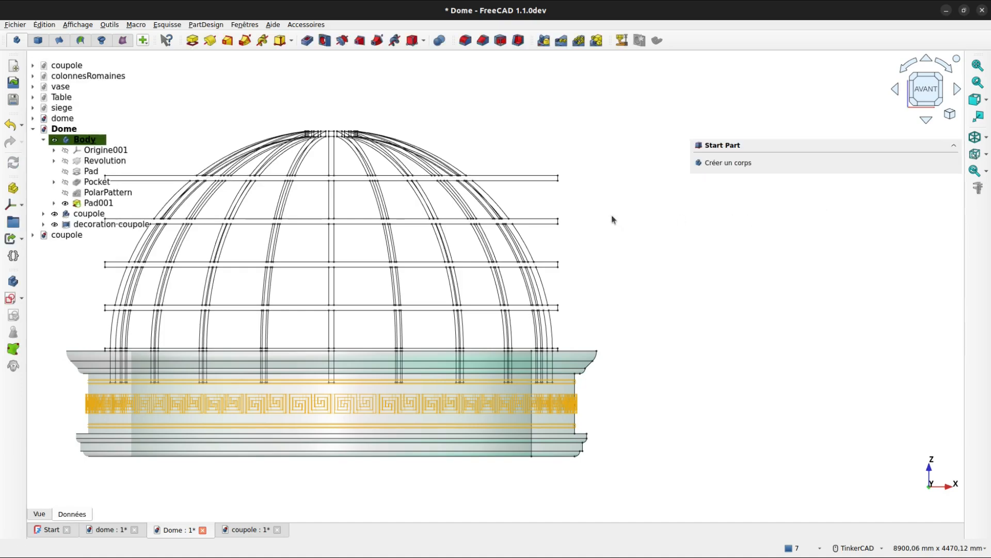
Step: Examine the padded plates crossing the arches in the shaded wireframe display style
scroll(608, 230, down, 3)
mouse_move(608, 230)
right_down()
mouse_move(537, 249)
mouse_move(620, 237)
right_up()
click(983, 142)
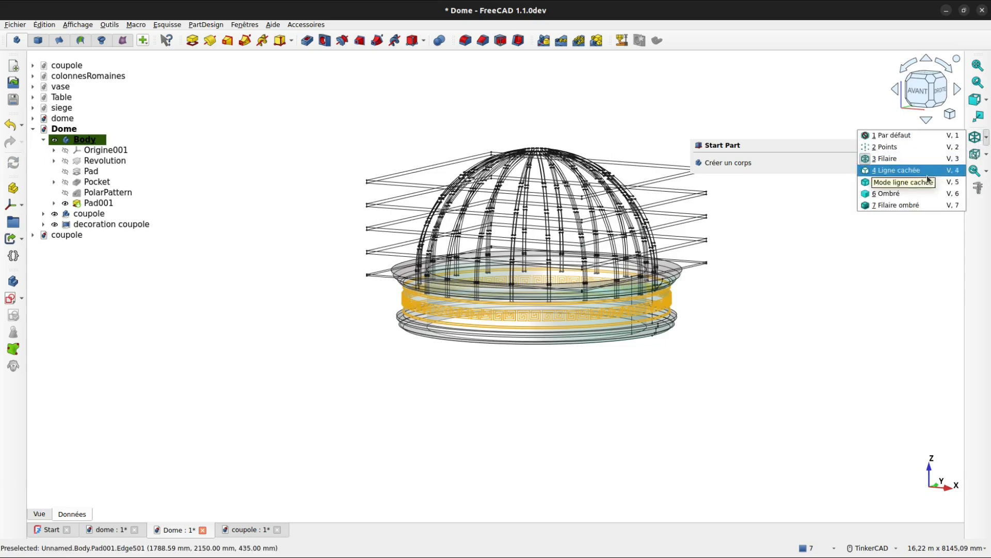
click(878, 204)
right_drag(579, 352, 587, 332)
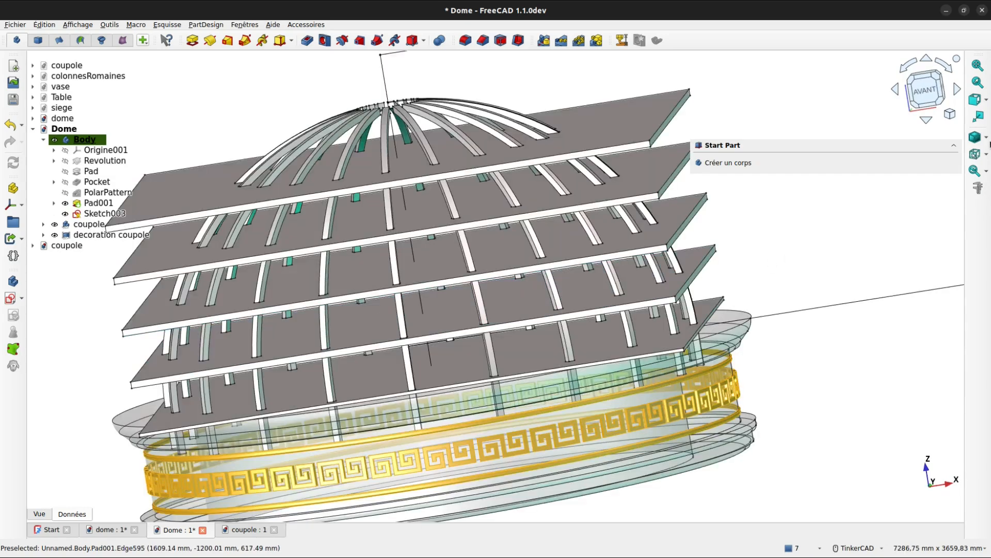
Step: Switch the display style to hidden line and then back to plain wireframe
click(986, 137)
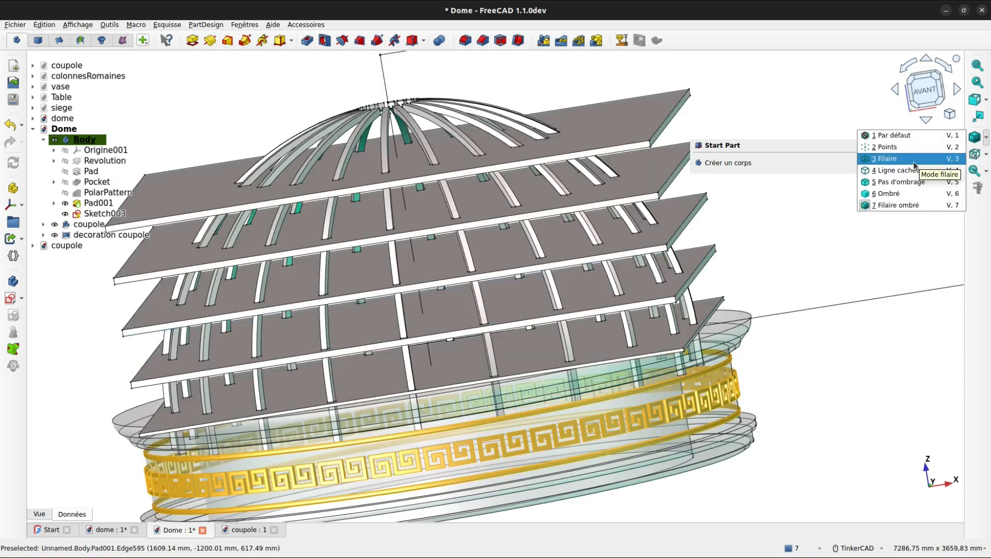
click(910, 168)
click(986, 137)
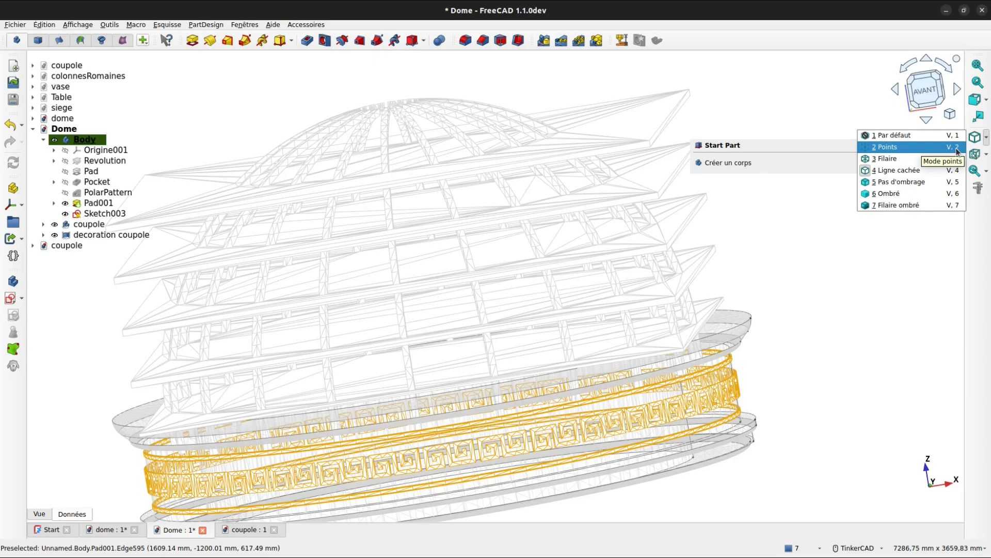
click(953, 159)
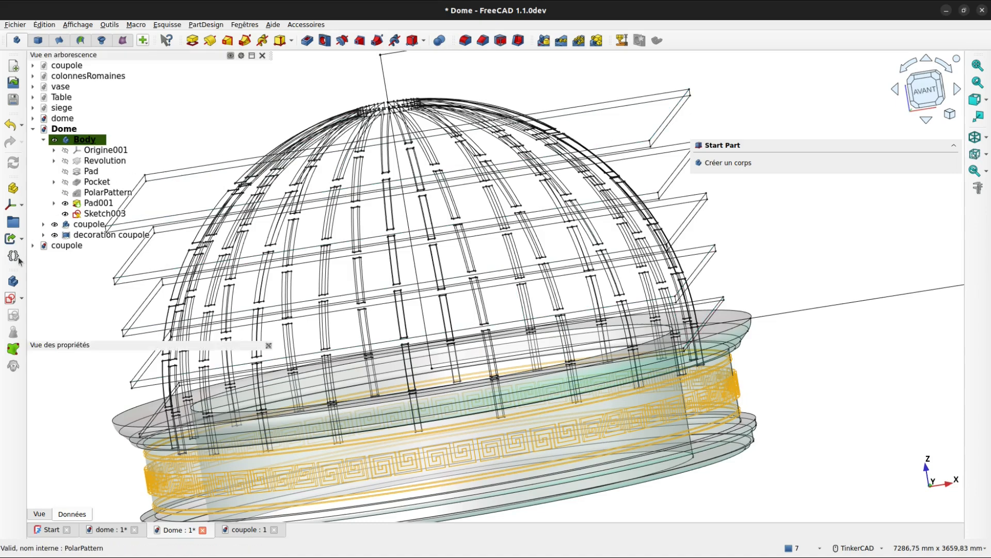
Step: Create a new sketch in the body on the XZ base plane
click(9, 299)
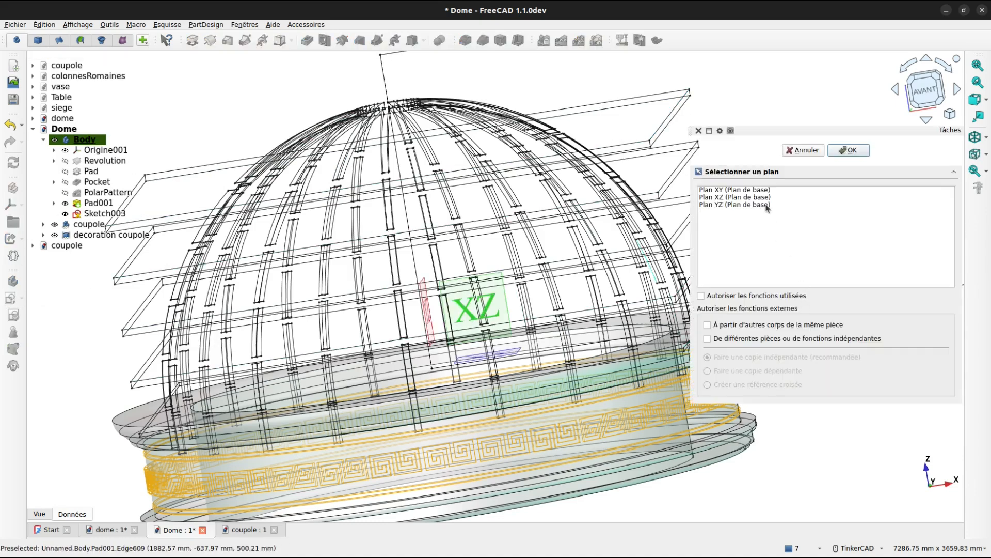
click(765, 199)
click(851, 151)
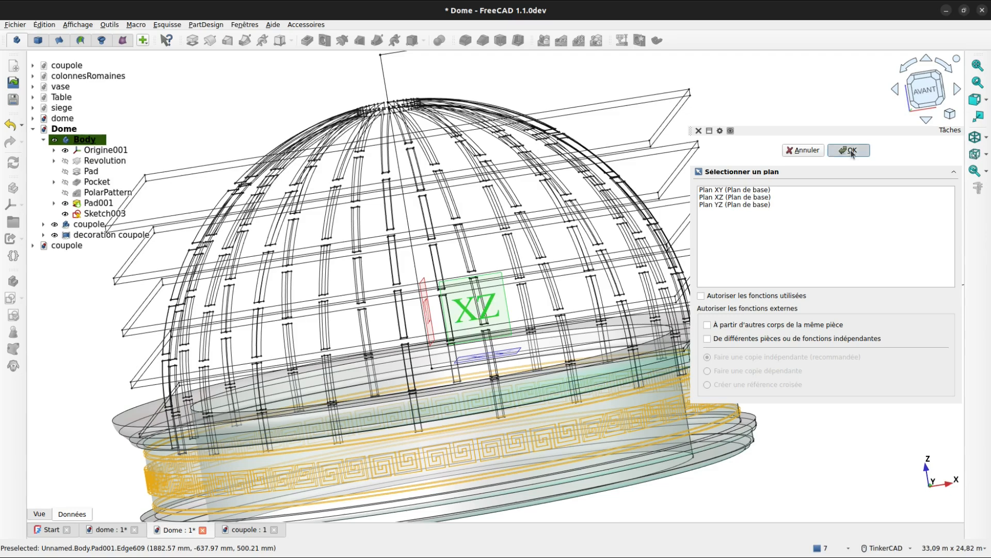
click(851, 151)
click(752, 199)
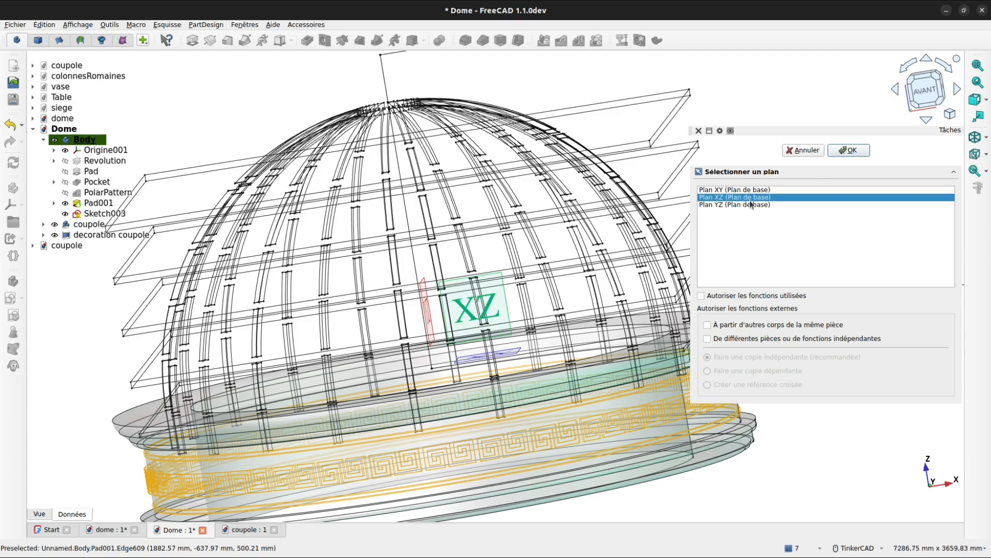
double_click(750, 197)
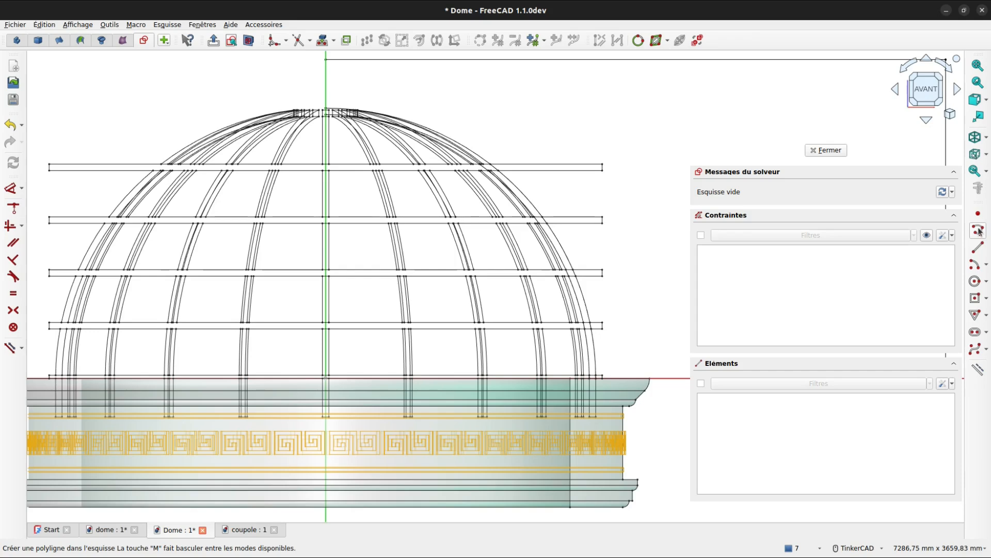
Step: Draw a quarter arc of radius 2049.9 mm centred on the origin, from the horizontal axis up to the vertical axis
click(975, 265)
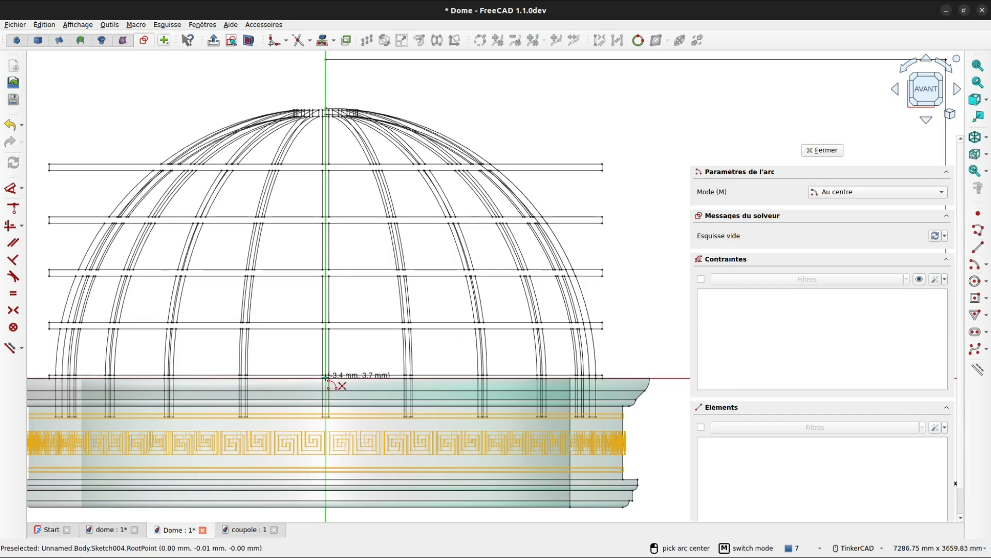
click(326, 377)
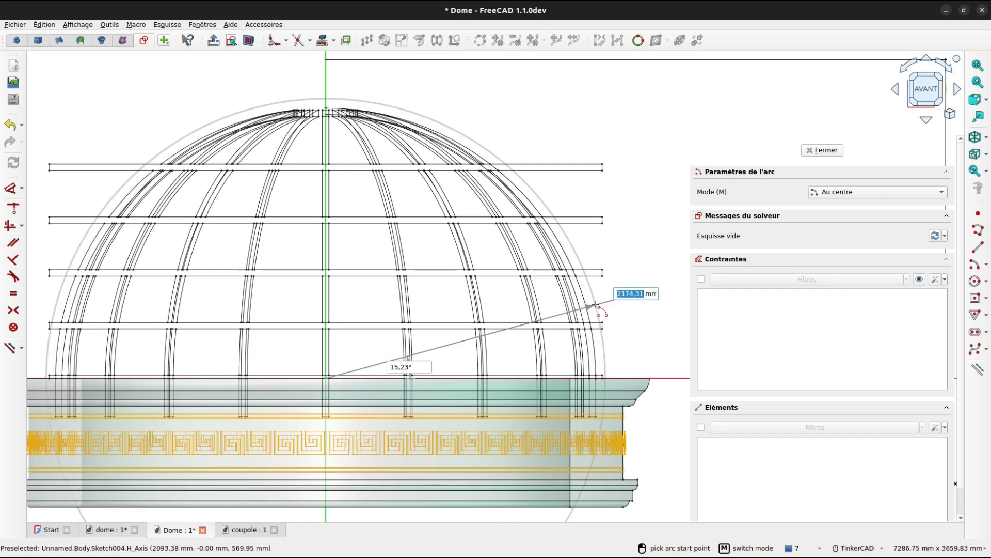
text(2049.9)
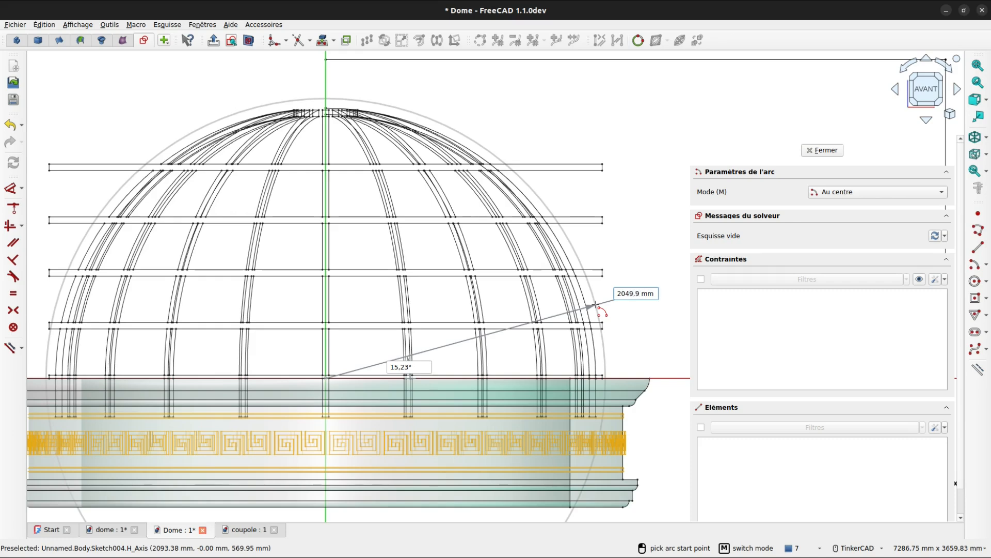
key(Return)
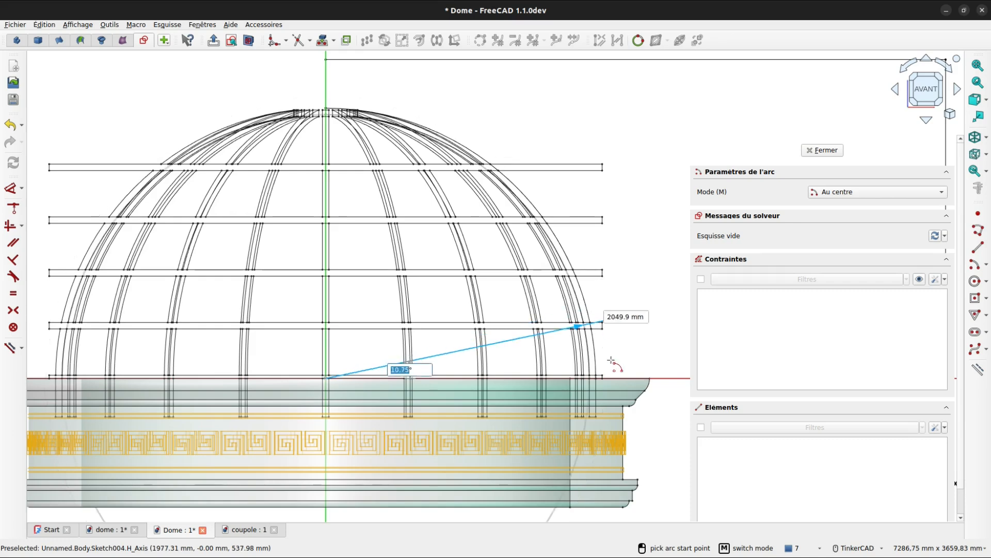
click(620, 379)
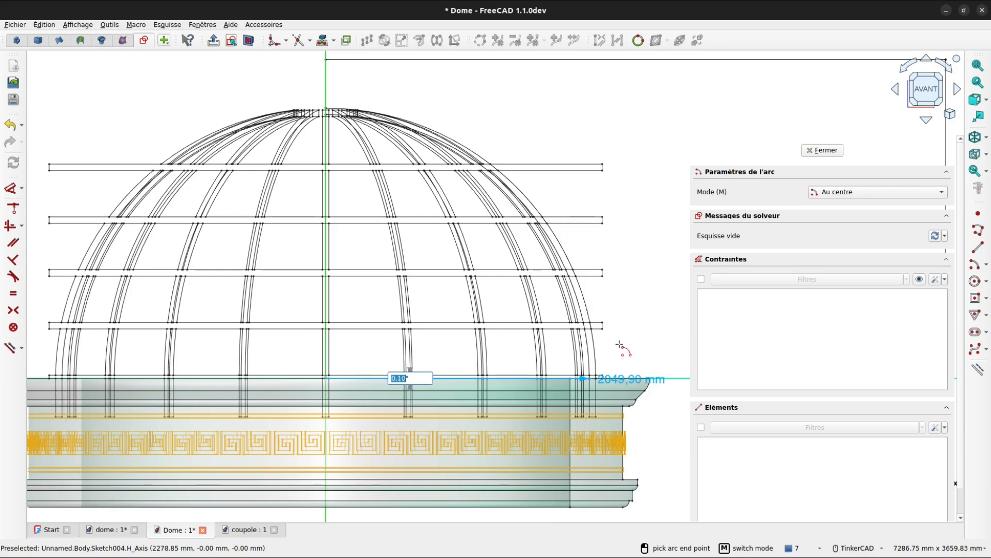
click(325, 67)
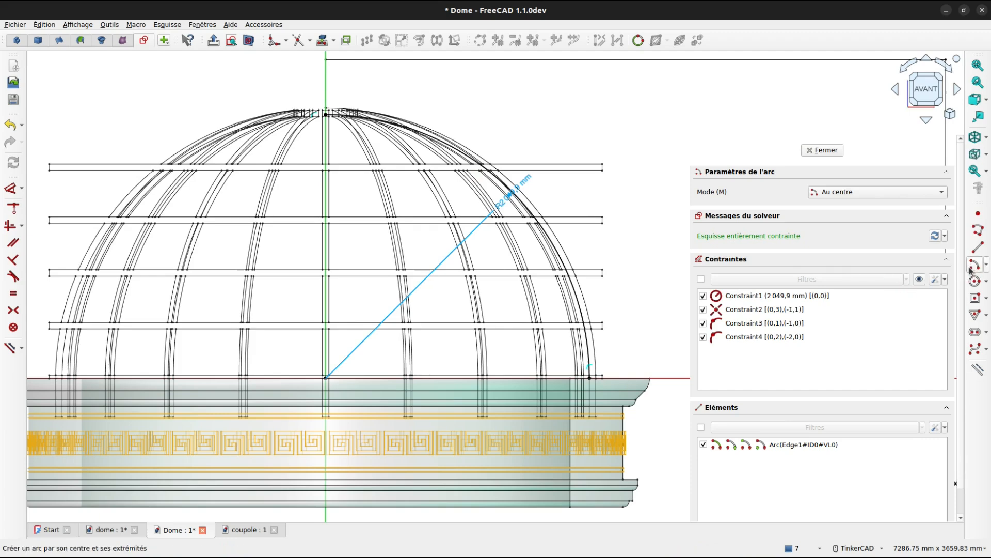
Step: Draw a second quarter arc of radius 2100.1 mm centred on the origin between the same axes, and leave the Arc tool
click(325, 378)
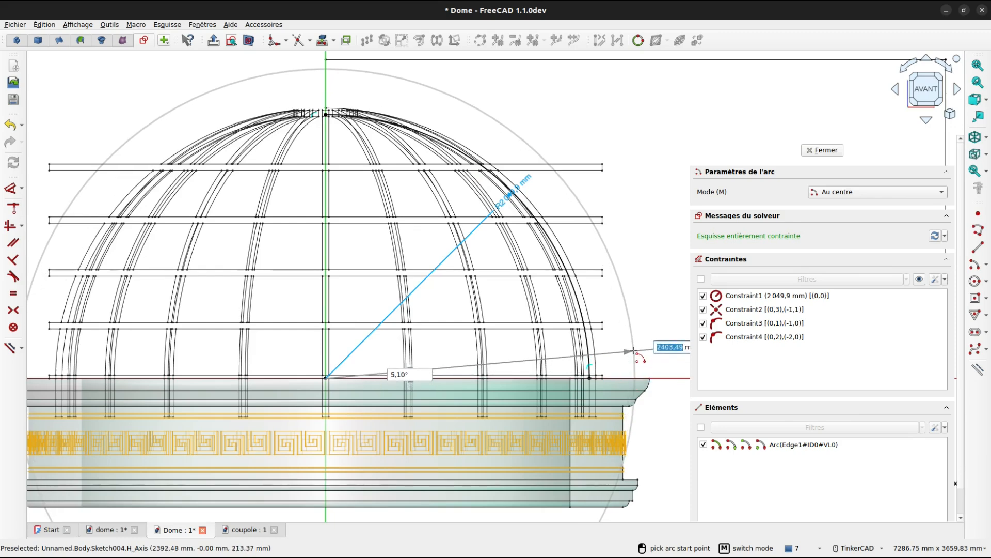
text(2)
text(0)
text(10)
text(.1)
key(Tab)
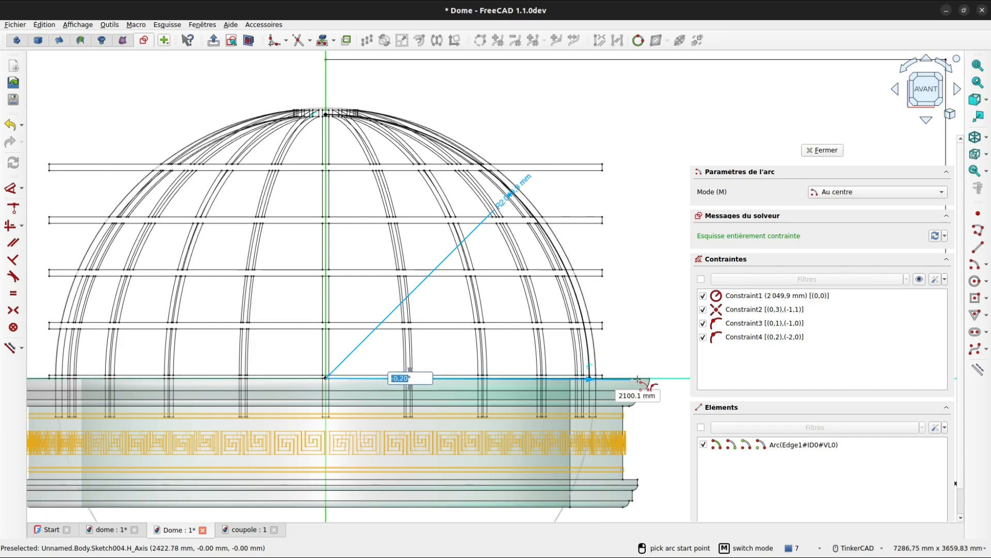
click(638, 379)
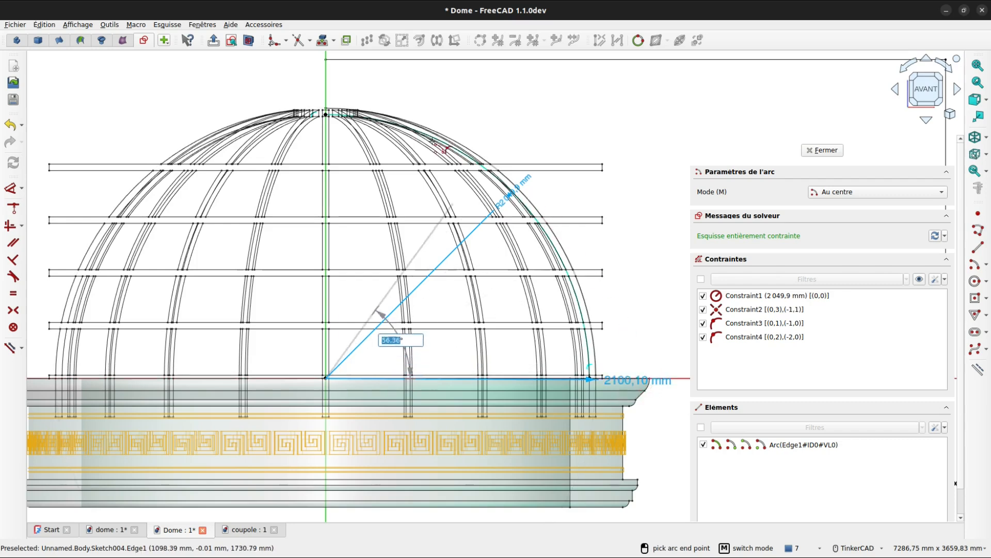
click(325, 82)
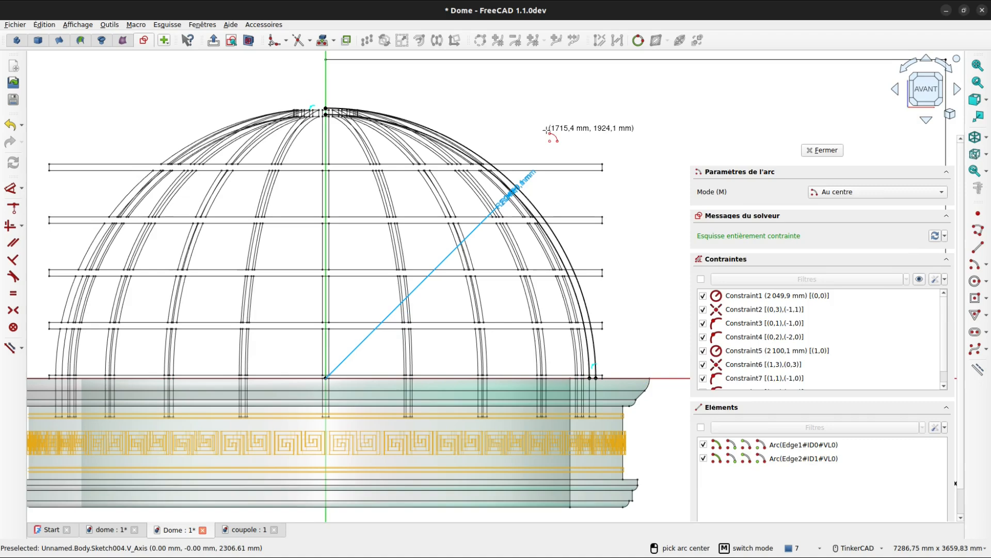
key(Escape)
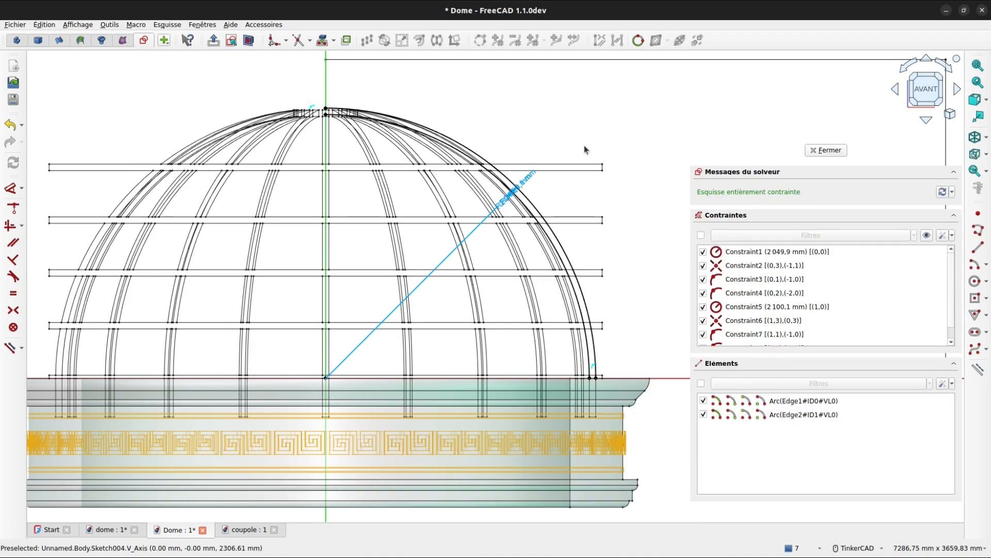
Step: Draw a polyline from the inner arc's upper end down to the origin and across to that arc's lower end
click(979, 233)
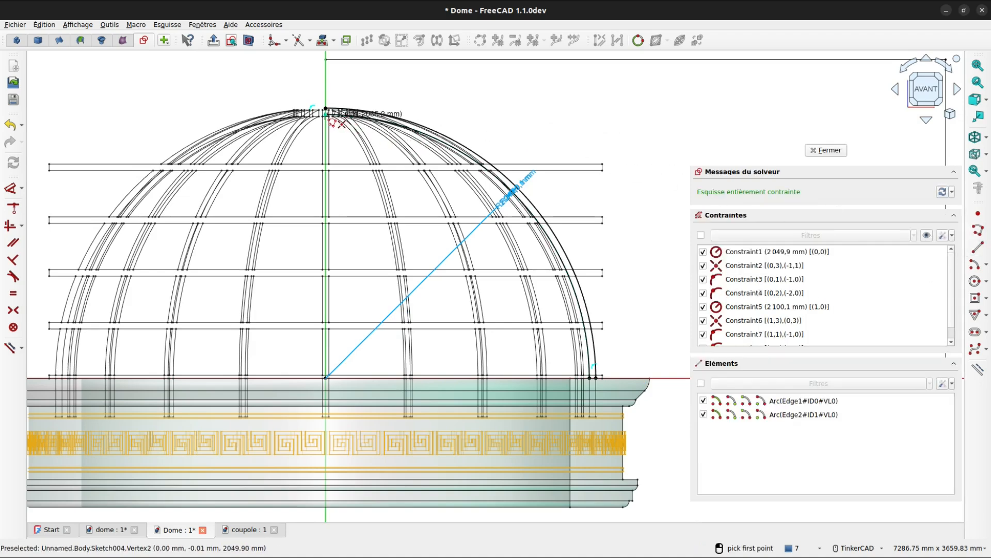
click(326, 111)
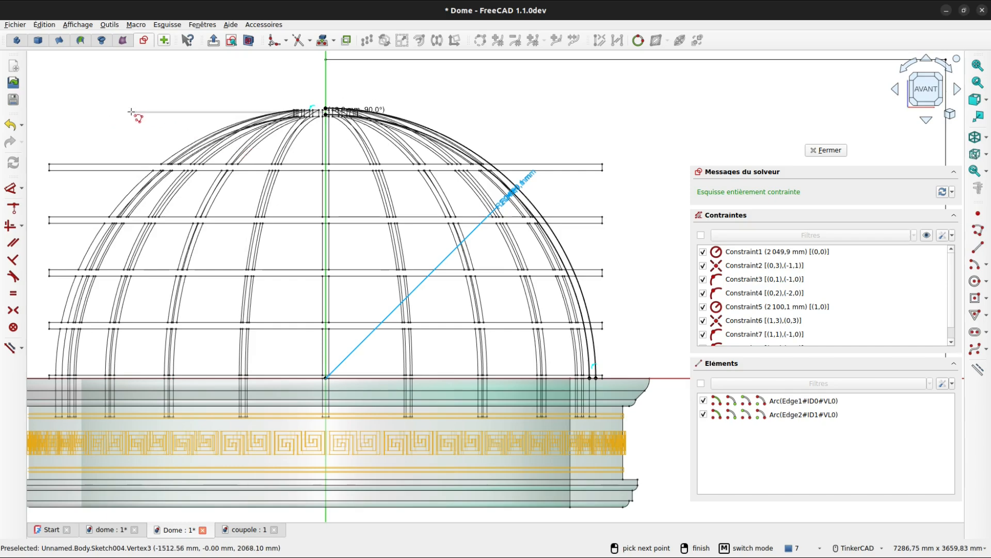
click(325, 379)
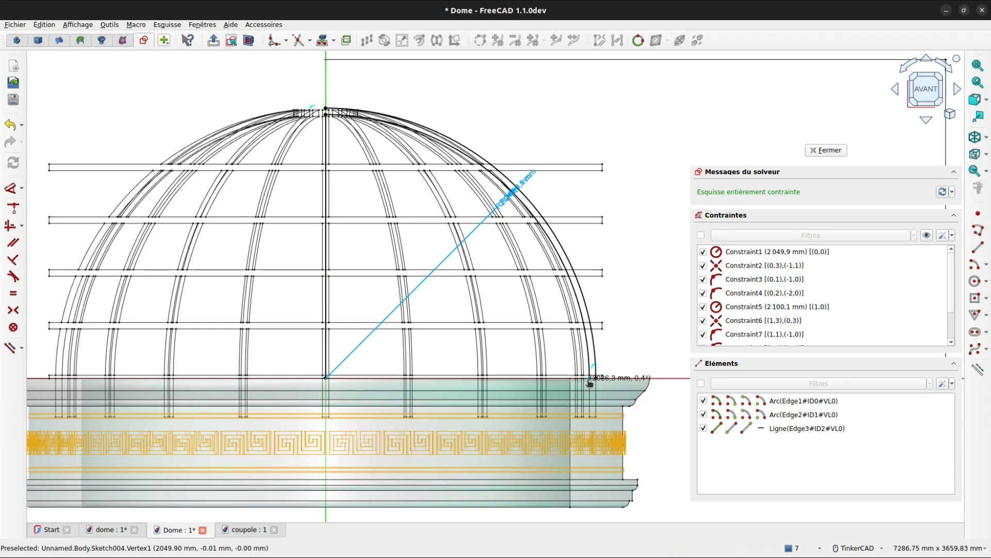
click(591, 378)
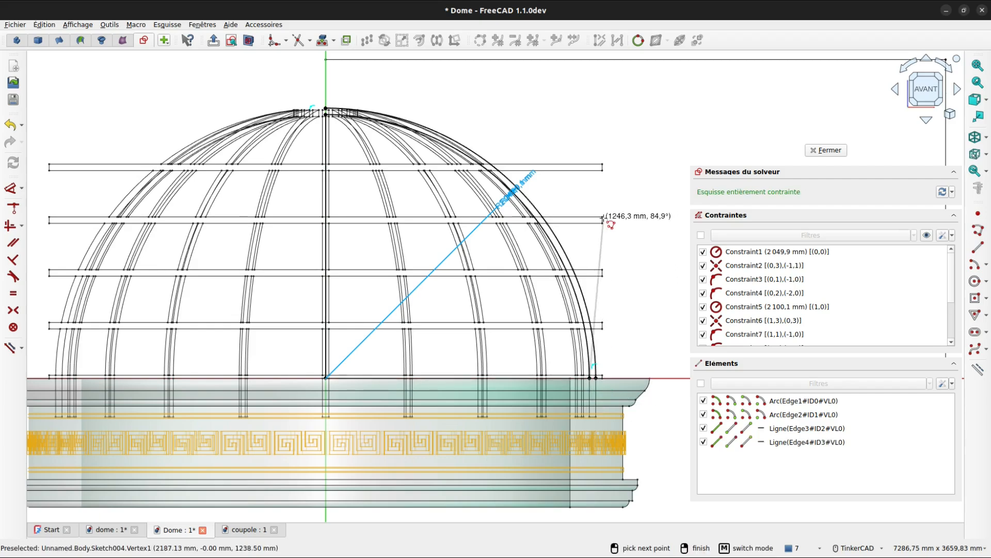
middle_drag(607, 216, 393, 233)
scroll(528, 220, down, 2)
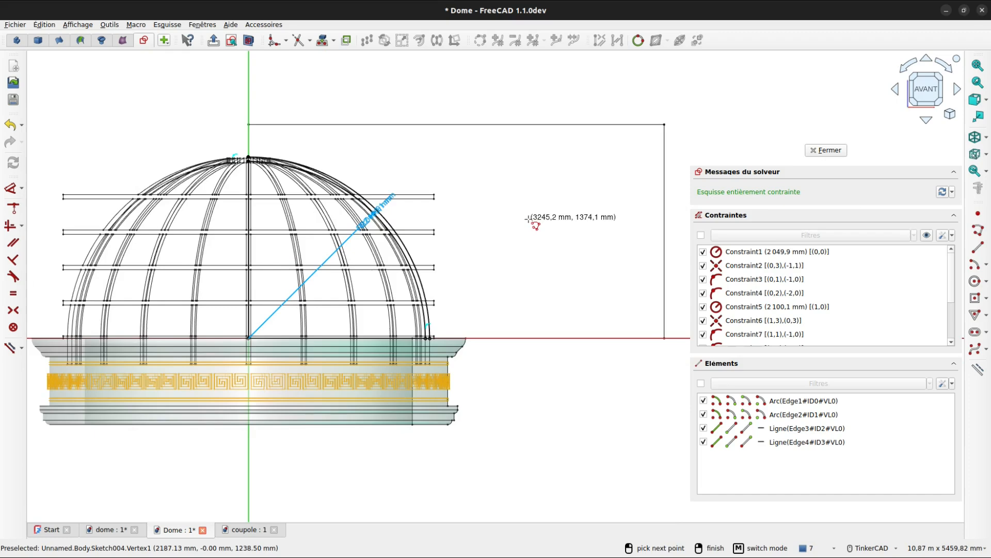
scroll(528, 220, up, 2)
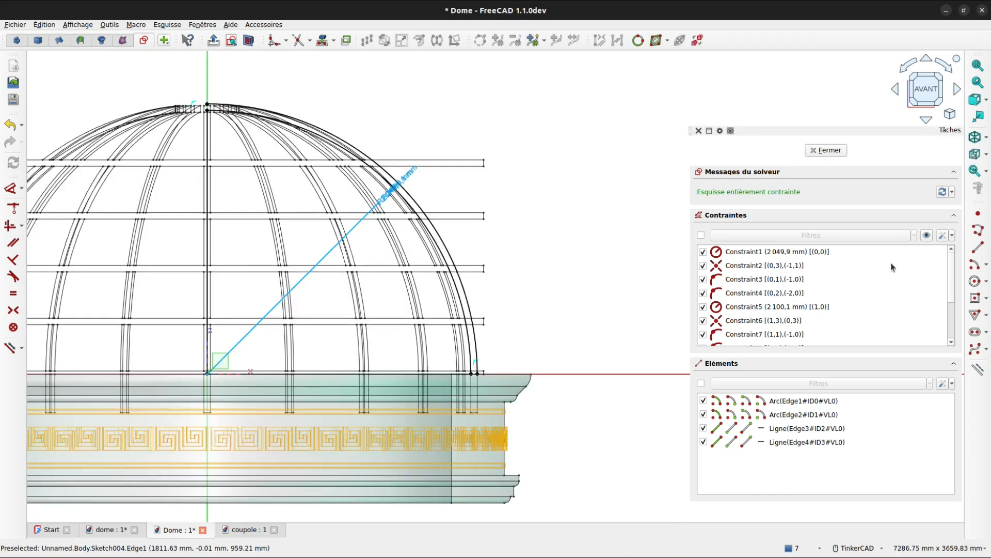
Step: Draw a vertical line about 330 mm up from the outer arc's upper end, and a horizontal line outward from its top end
click(977, 248)
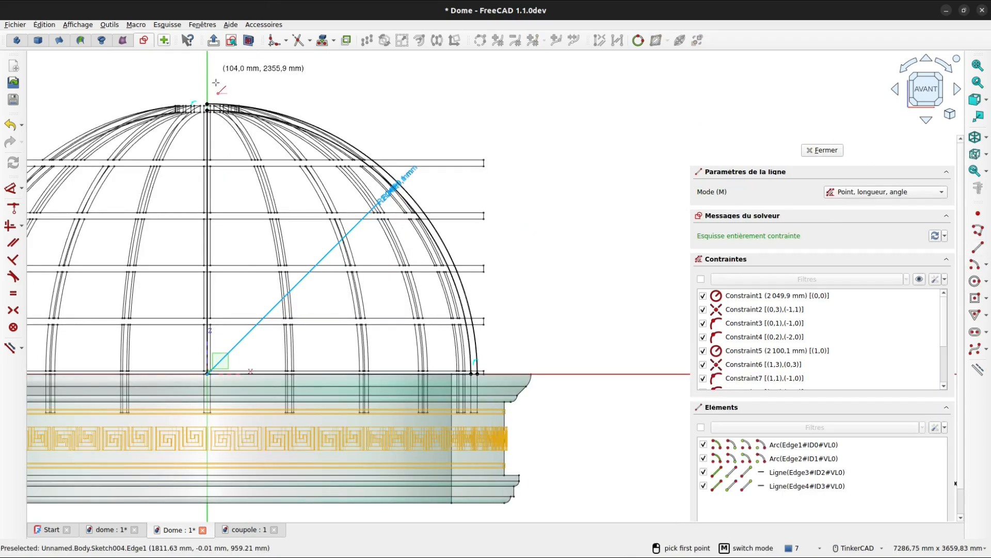
click(207, 109)
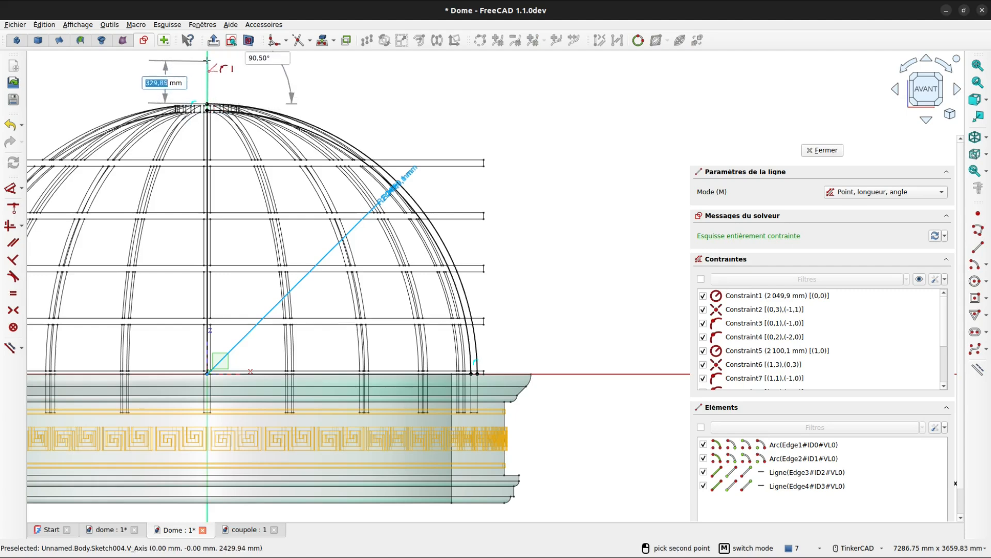
click(207, 60)
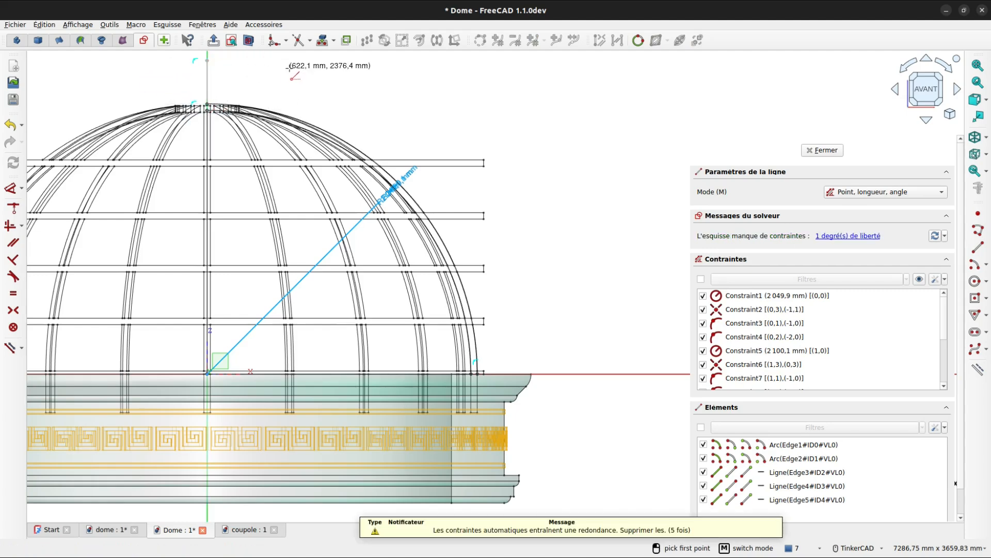
click(207, 60)
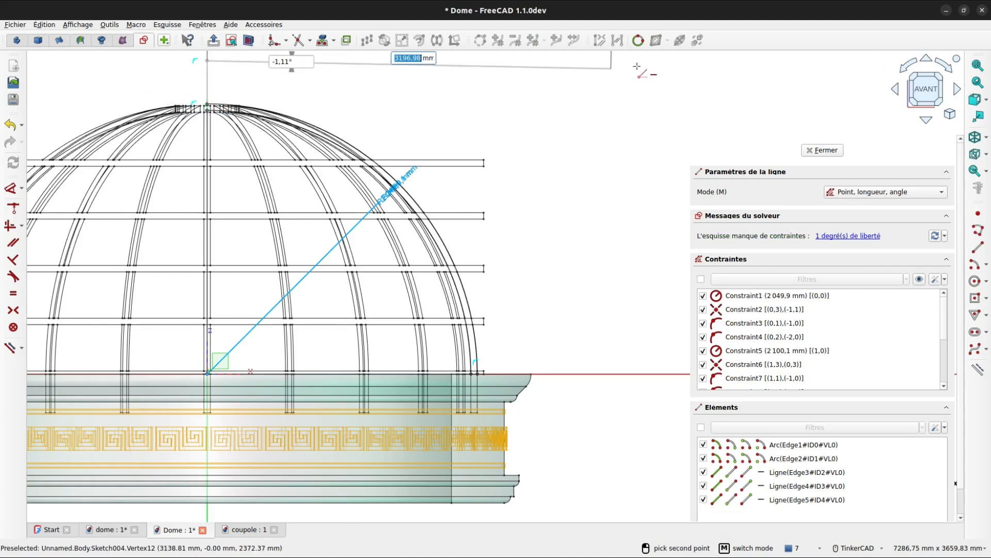
click(737, 64)
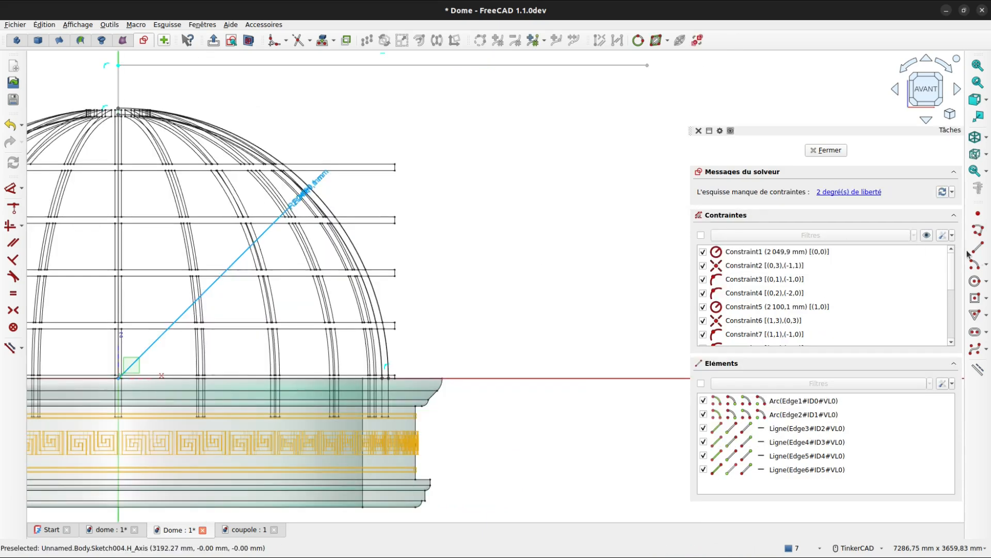
Step: Close the outer profile with a vertical line down to the horizontal axis and a line back to the outer arc's lower end
click(981, 250)
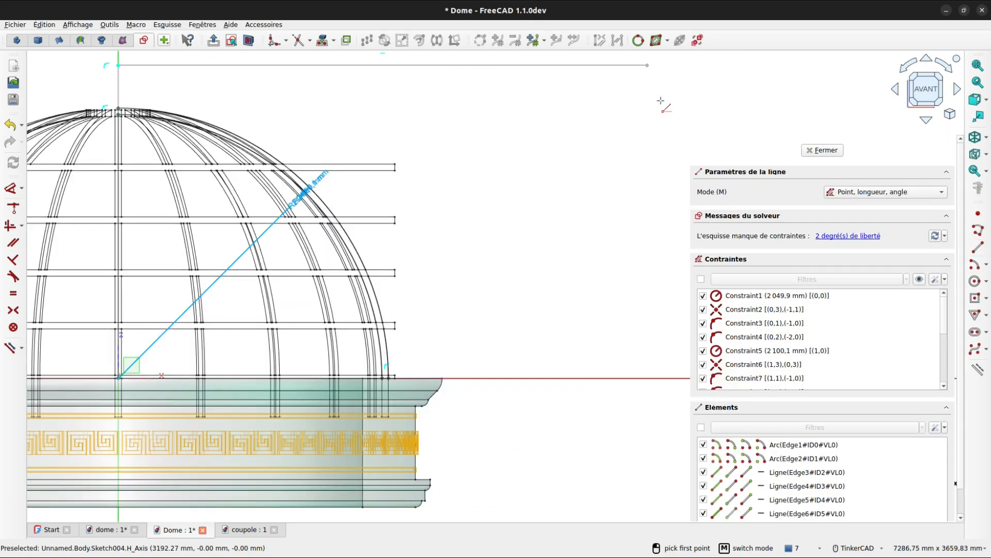
click(647, 65)
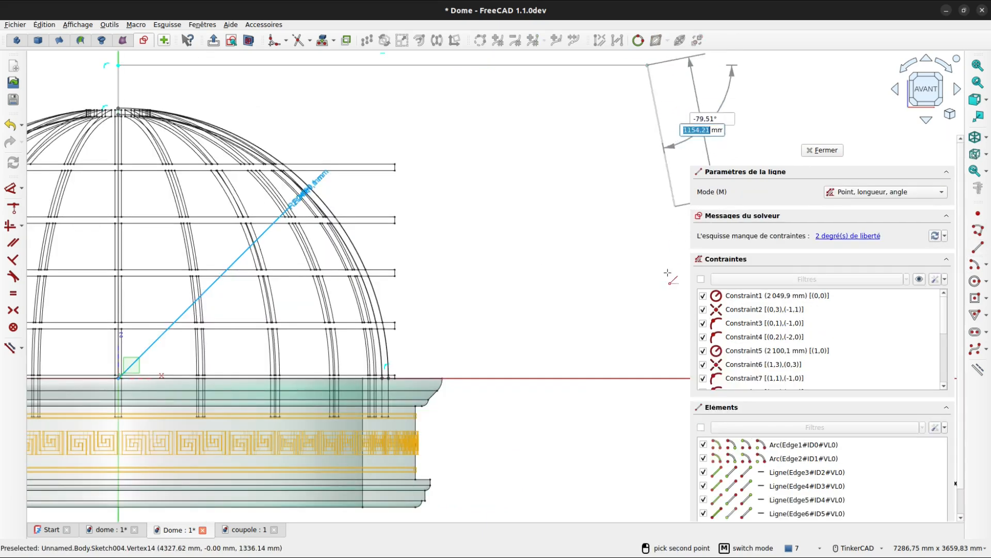
click(654, 379)
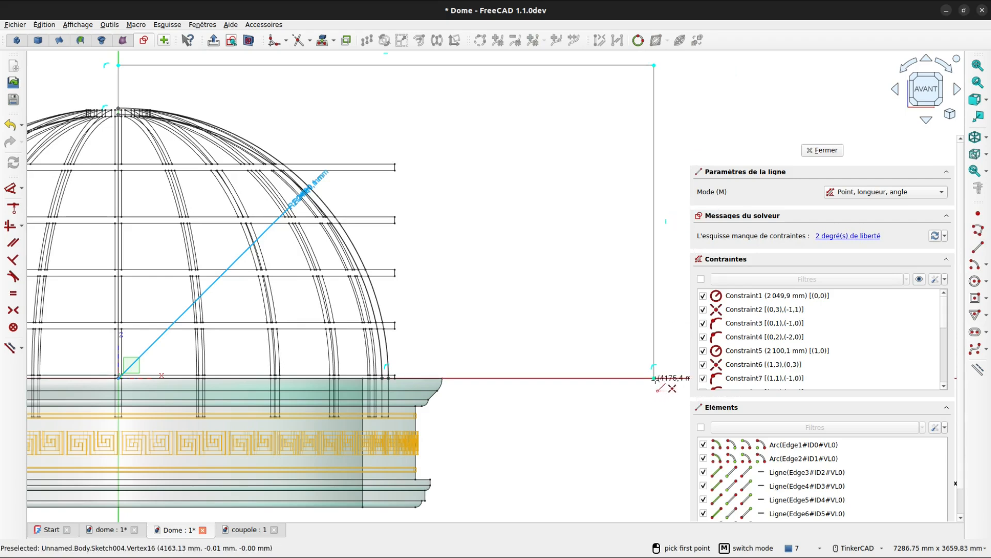
click(391, 380)
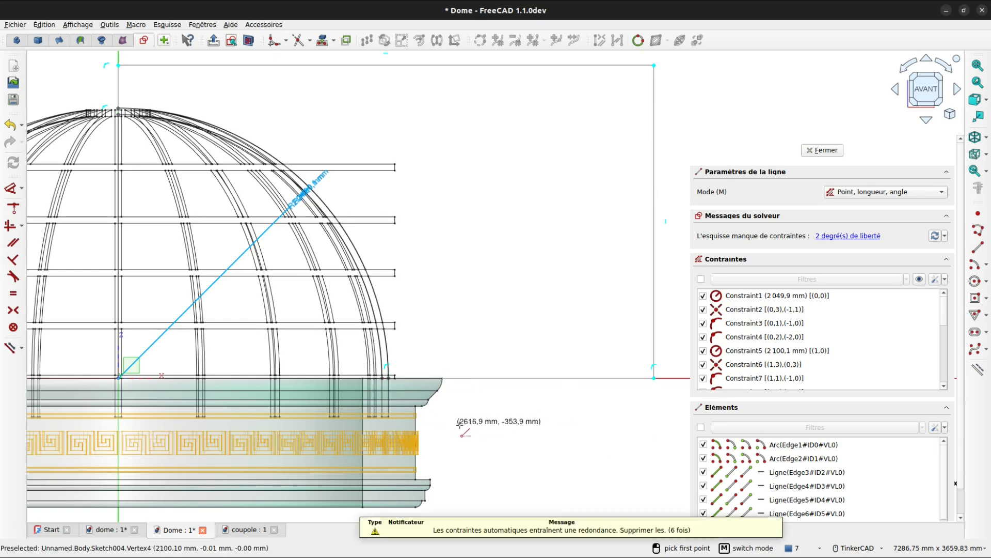
right_click(472, 409)
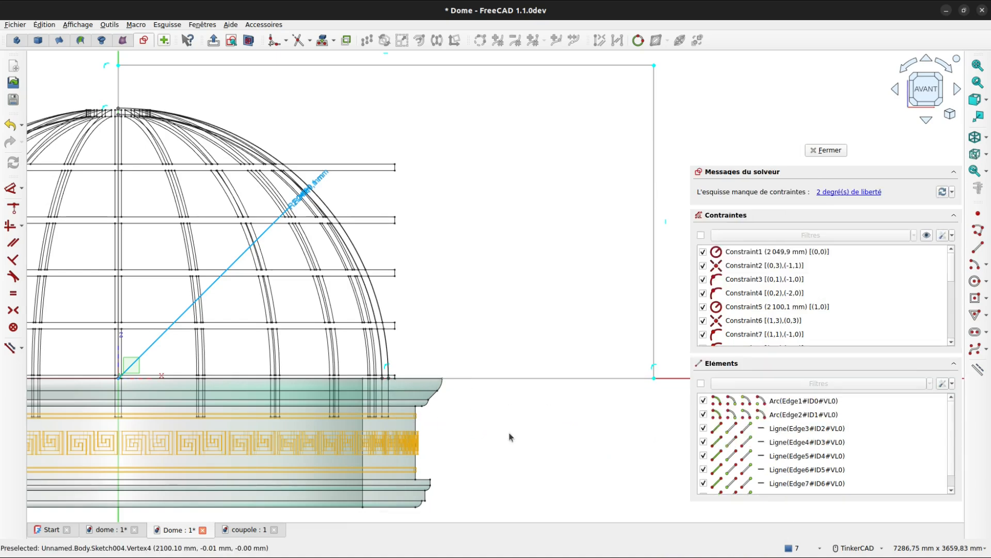
Step: Dimension the outer profile to 4100 mm from the vertical axis and 2400 mm in height
click(654, 381)
click(599, 431)
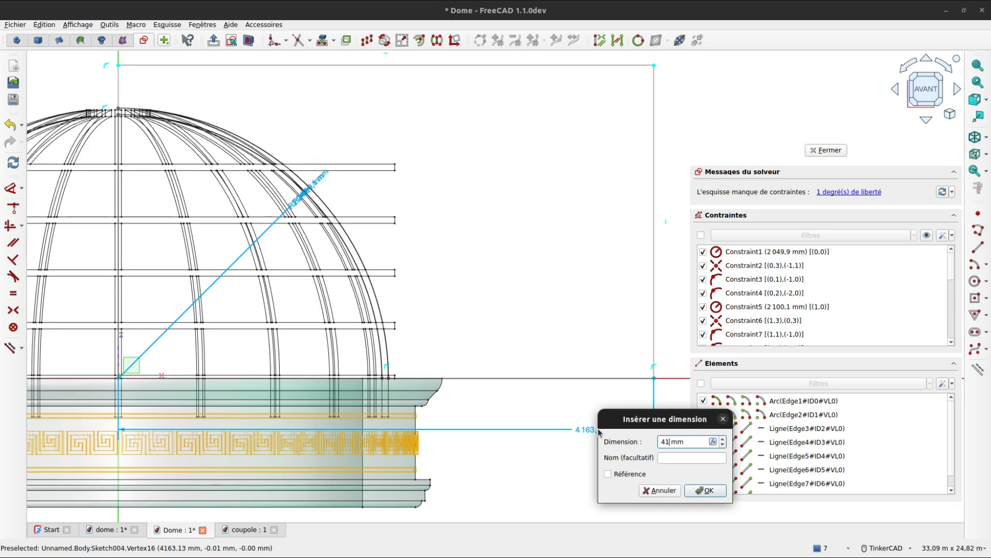
text(4100)
key(Return)
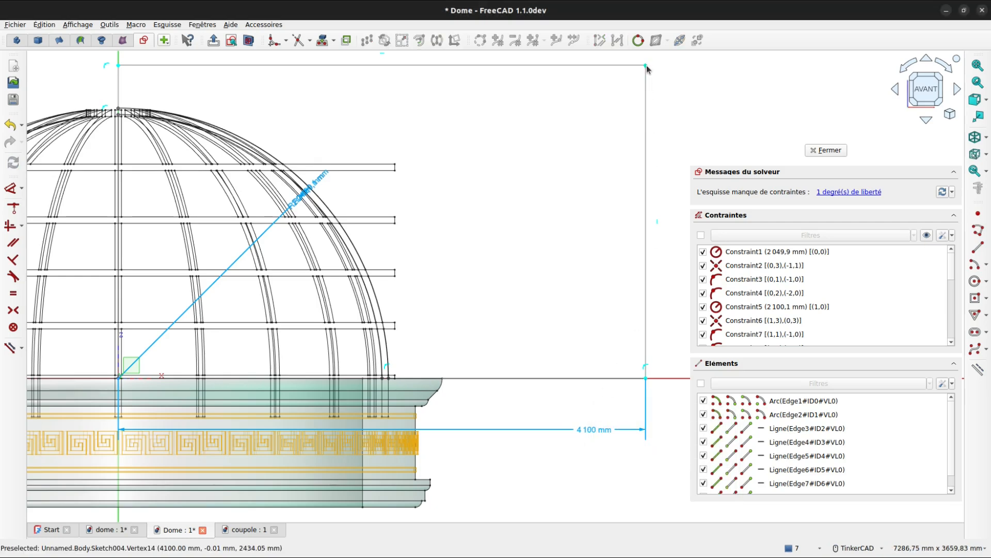
click(646, 66)
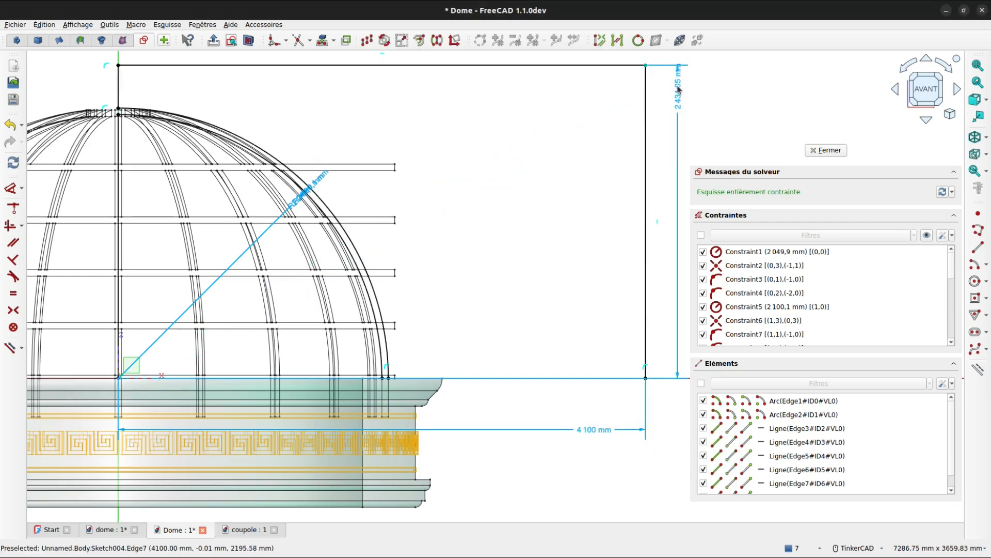
click(678, 89)
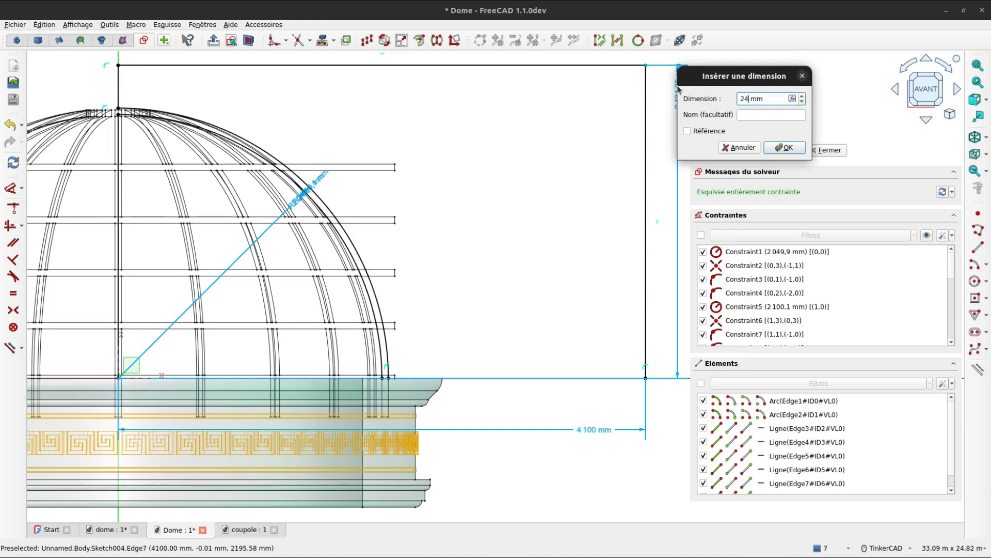
key(Return)
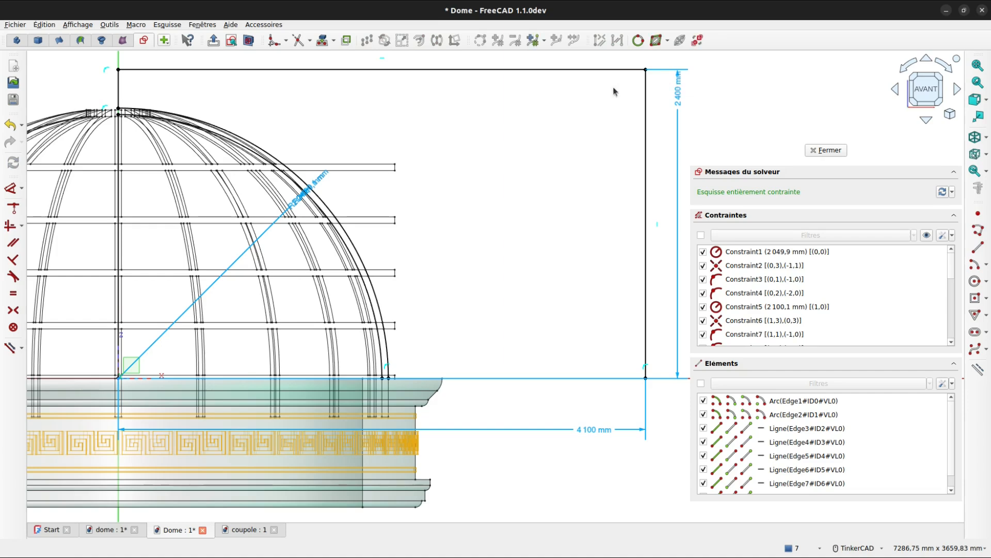
Step: Close the sketch and display the model in shaded wireframe (Filaire ombré)
click(835, 150)
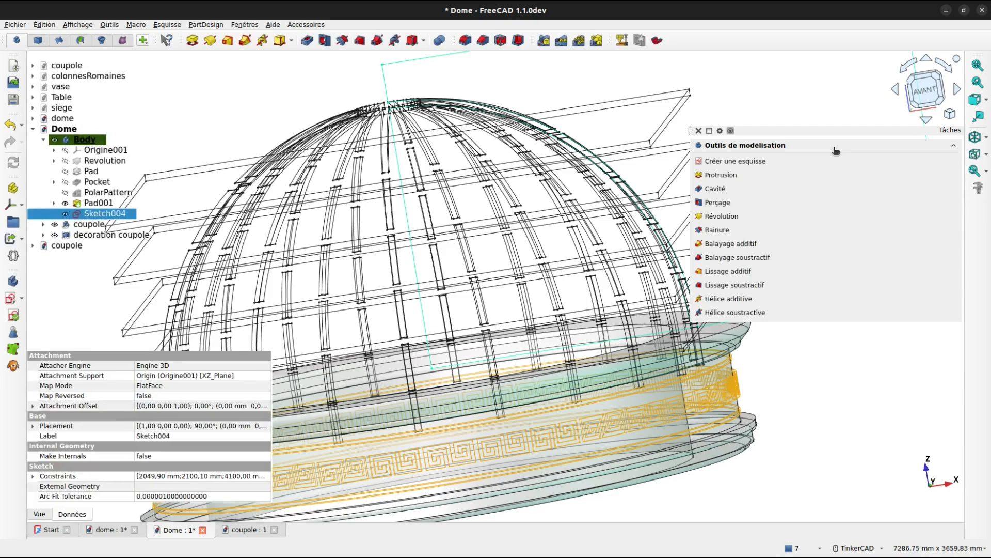
click(987, 153)
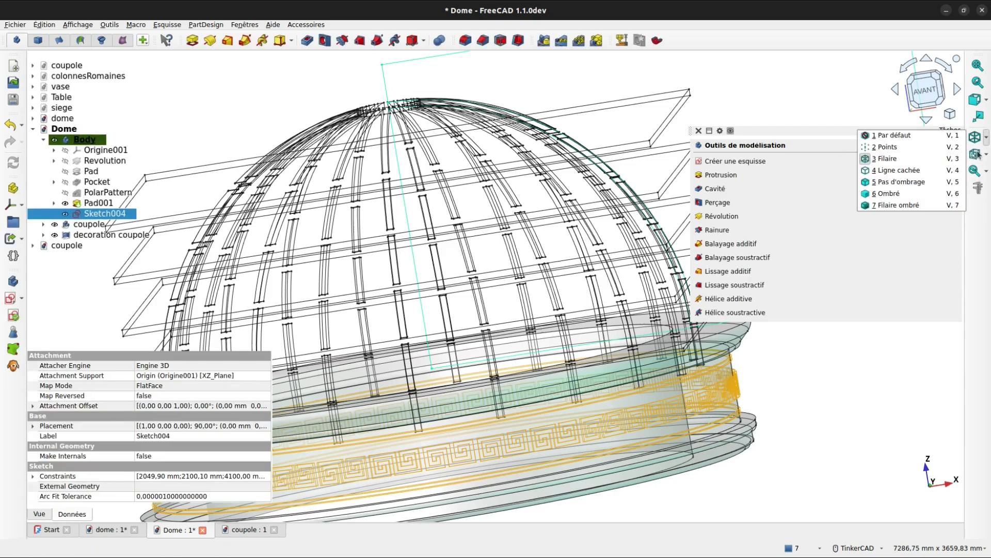
click(933, 203)
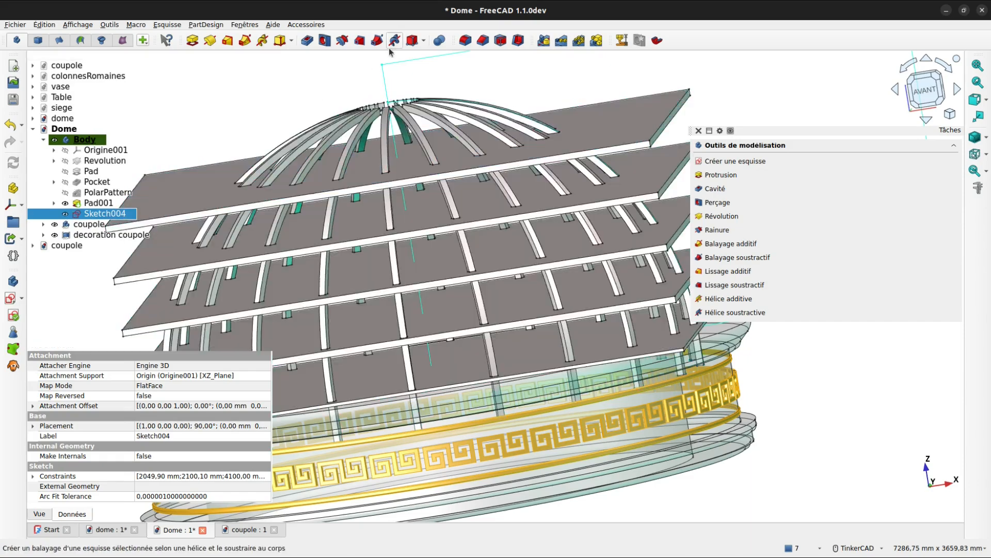
Step: Cut the plates into rings with a 360° Groove of the sketch around its vertical axis
click(342, 40)
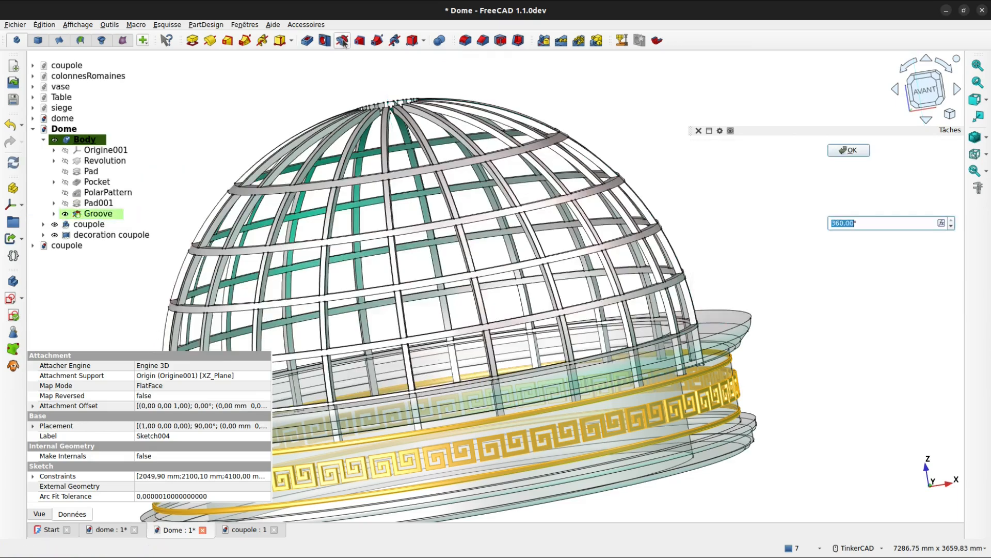
right_drag(502, 231, 756, 190)
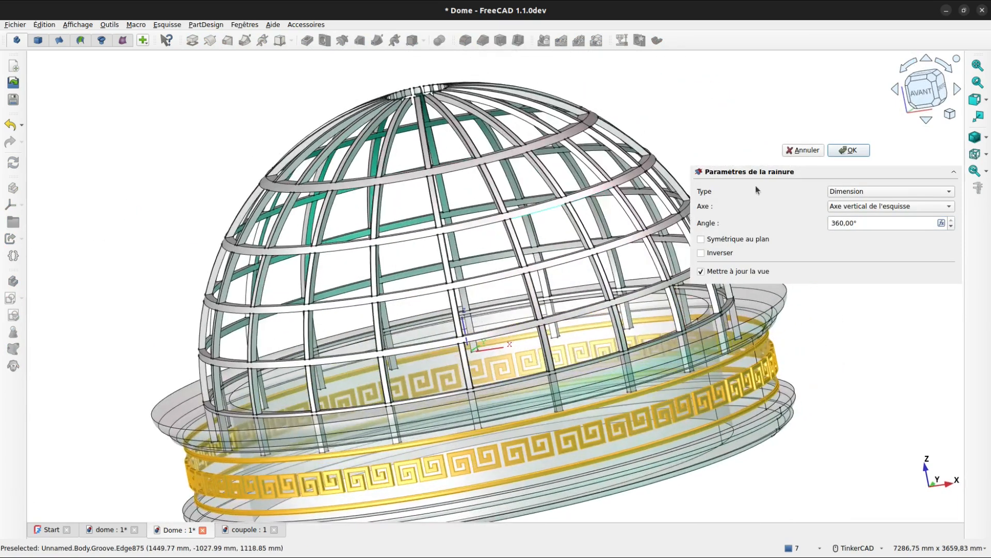
click(863, 150)
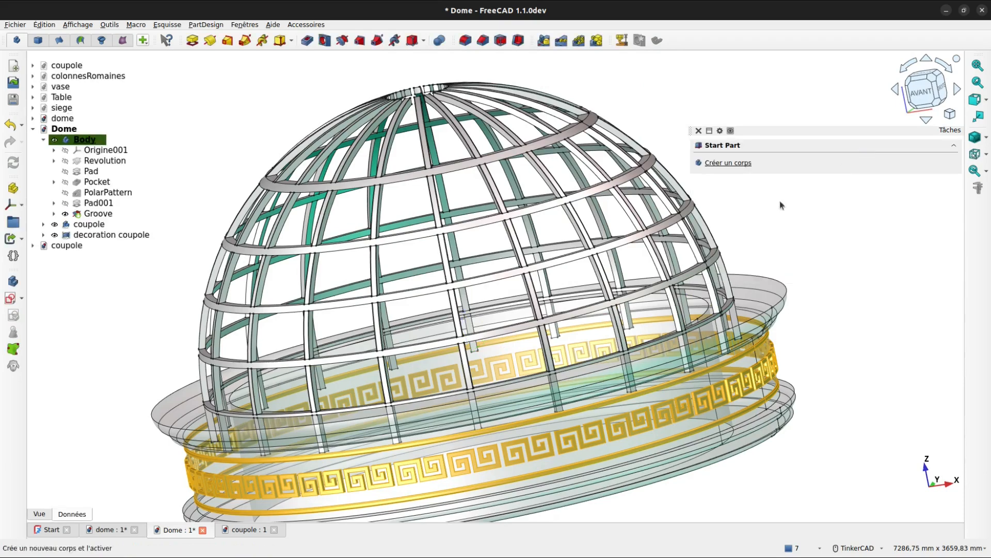
middle_drag(639, 227, 577, 257)
scroll(574, 248, up, 5)
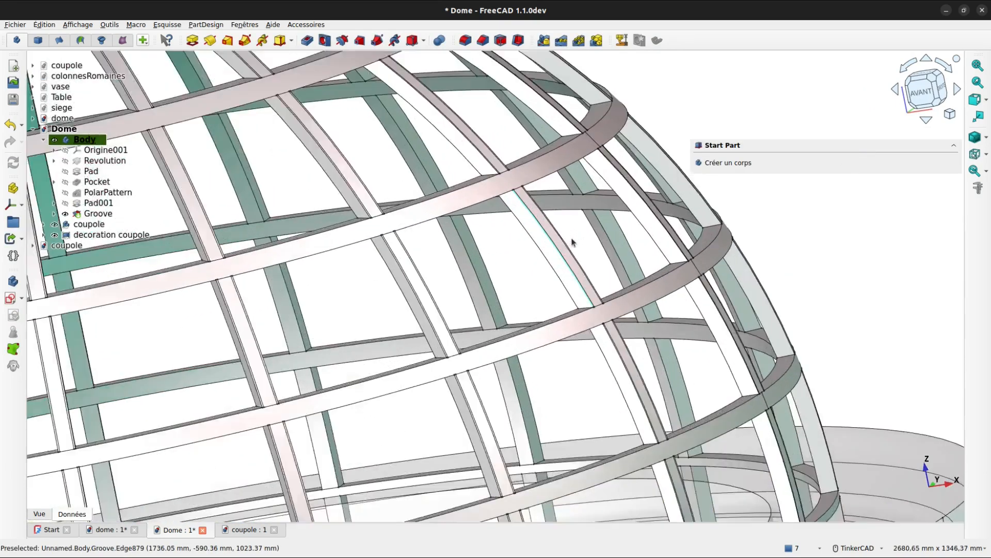
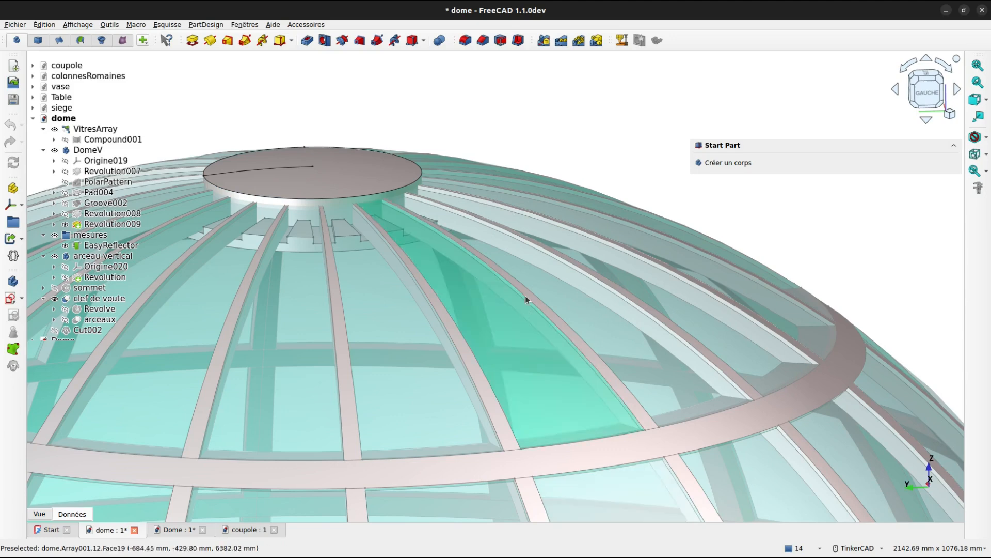
Step: Return to the Dome document and create a new sketch on the XZ plane from the Part workbench
click(175, 530)
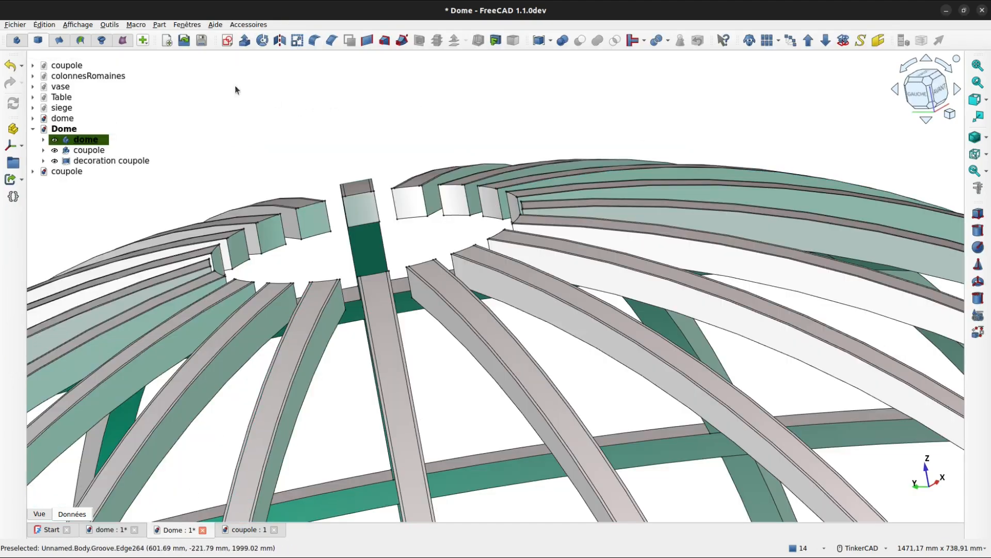
click(15, 42)
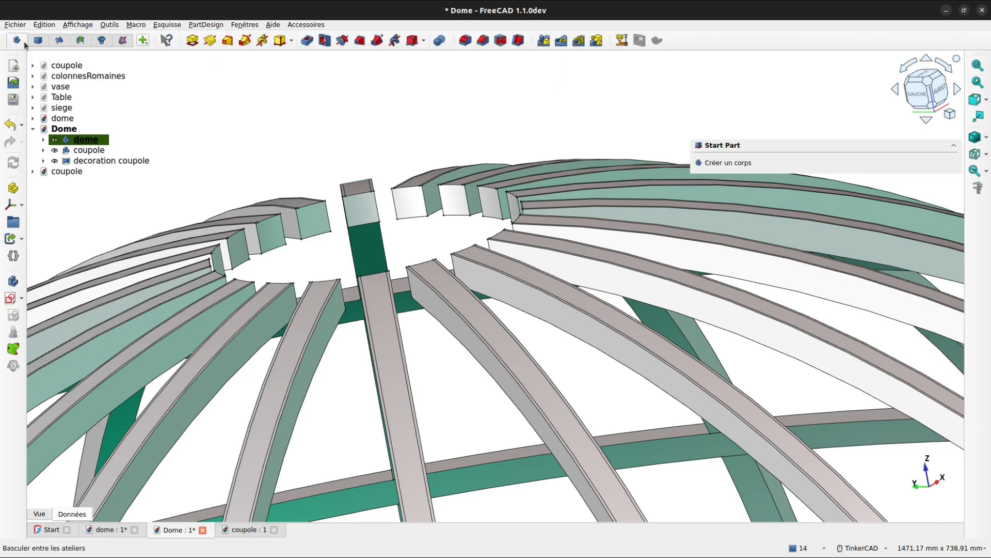
click(36, 41)
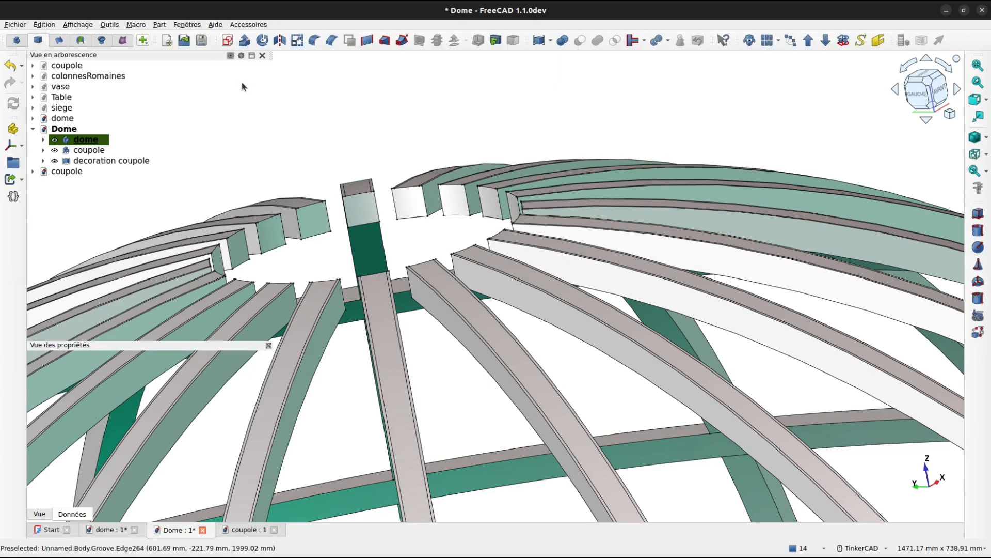
click(227, 41)
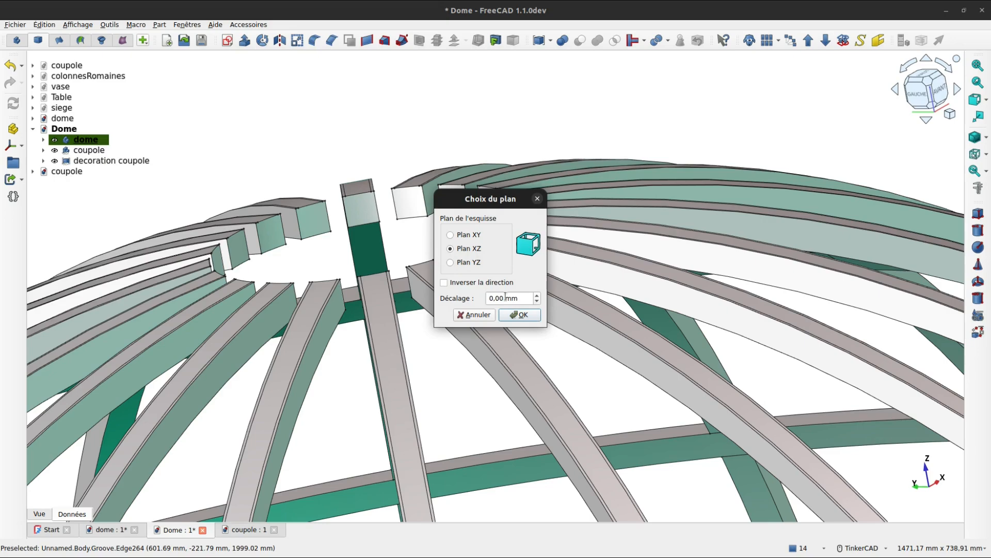
click(522, 315)
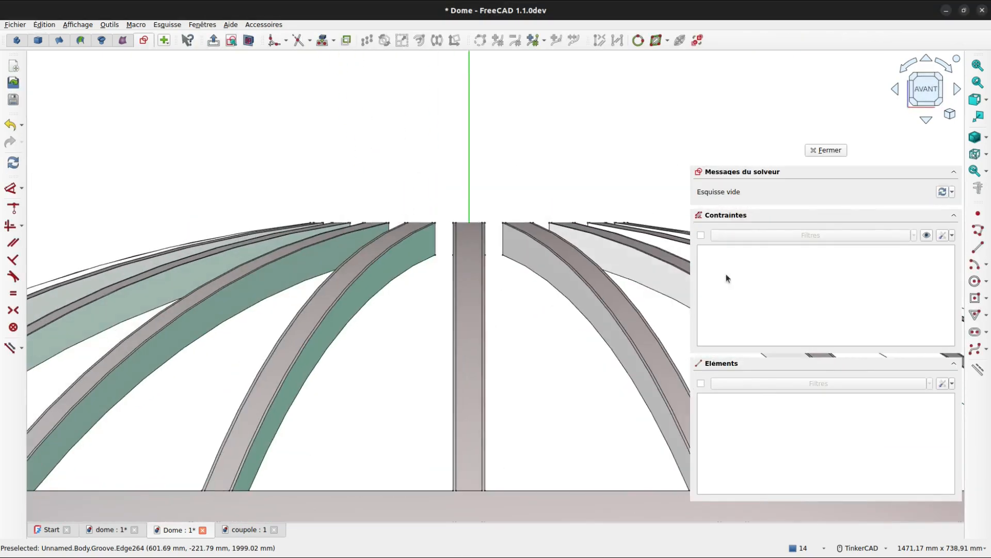
Step: Display the model in wireframe (Filaire) and toggle the sketch's section view
click(986, 137)
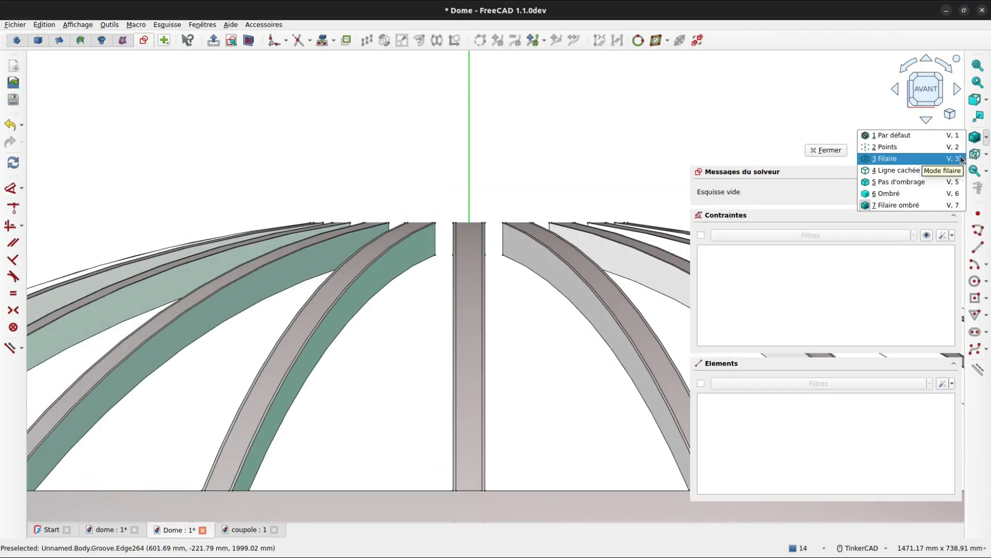
click(961, 159)
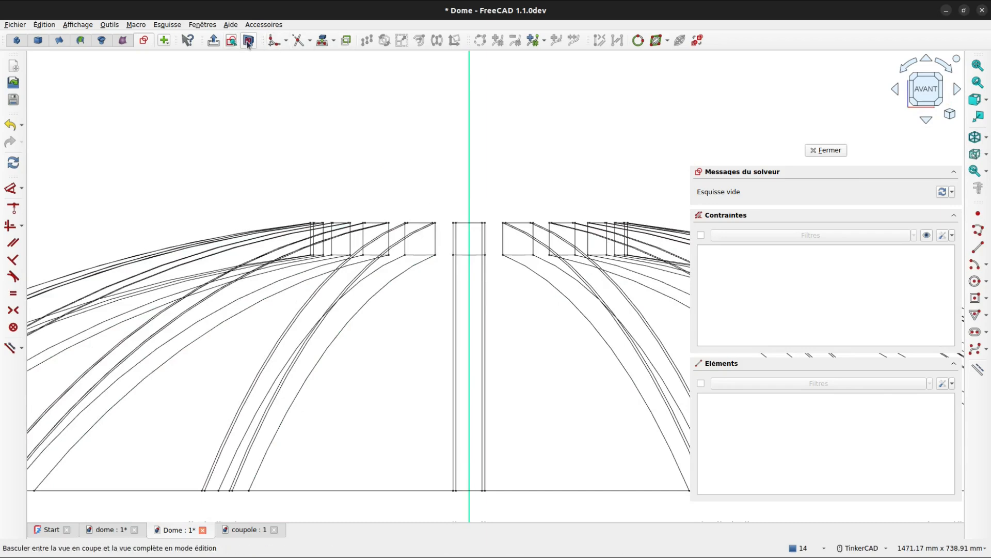
click(249, 42)
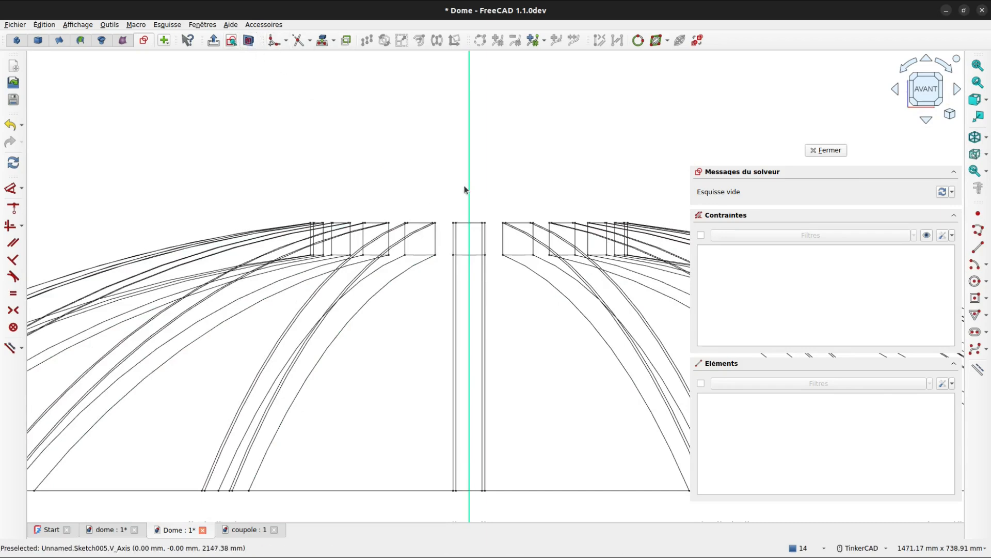
mouse_move(464, 188)
right_down()
mouse_move(491, 224)
mouse_move(545, 208)
mouse_move(417, 209)
right_up()
right_drag(458, 247, 483, 253)
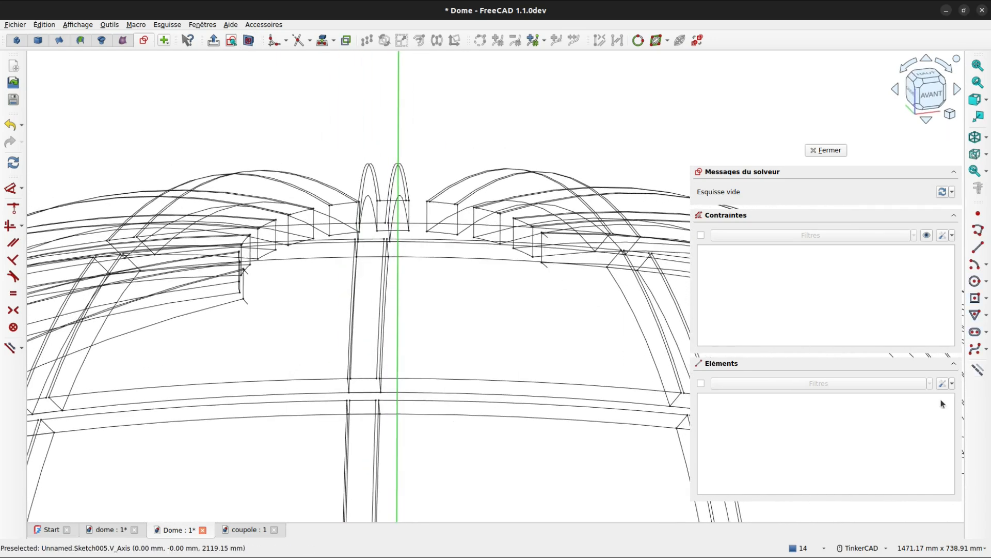
Step: Project the lower and upper edges of the sectioned arch's inner end into the sketch as external geometry
click(320, 43)
scroll(523, 256, up, 5)
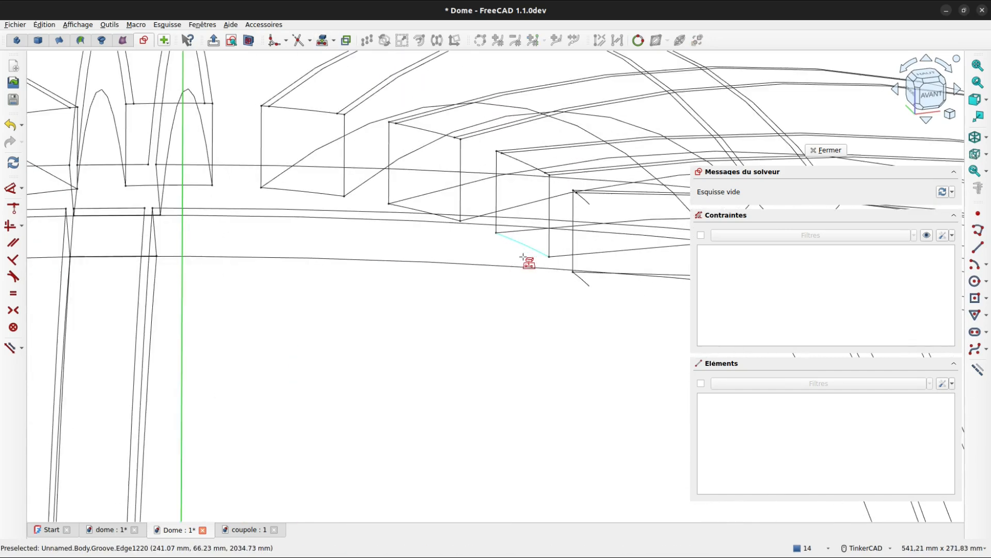
click(587, 287)
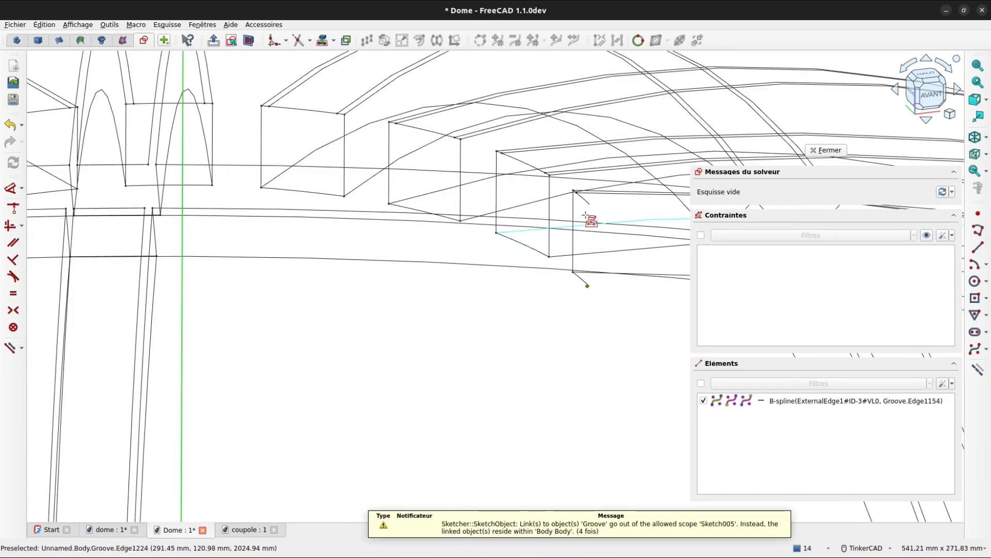
click(582, 198)
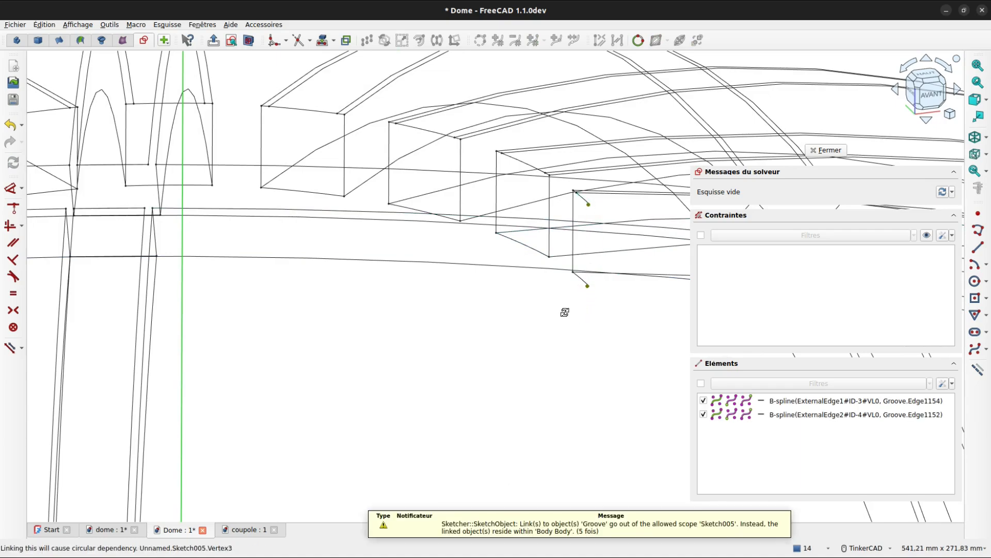
Step: Draw an arc centred on the origin below the arch ends, from about 413 mm out to the vertical axis
scroll(565, 312, down, 4)
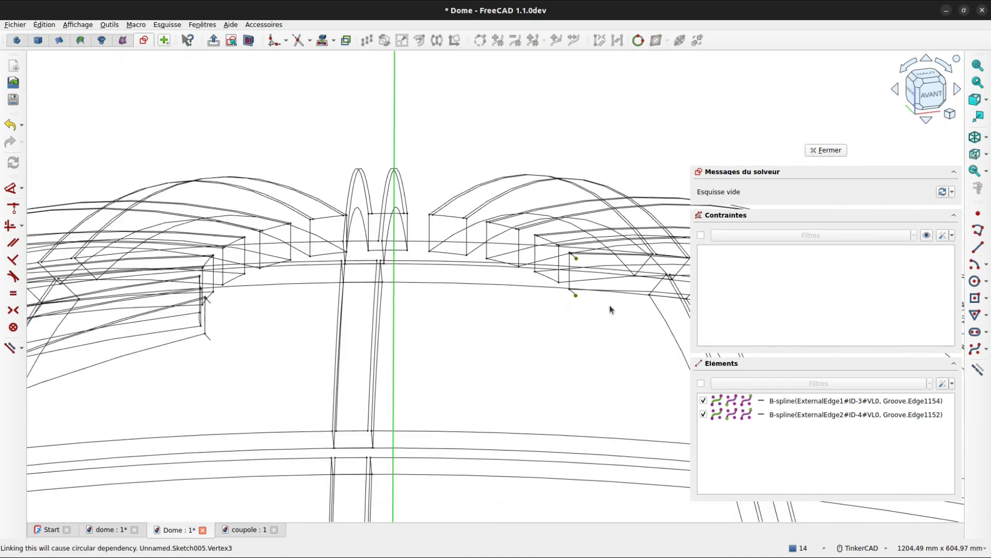
scroll(610, 309, down, 5)
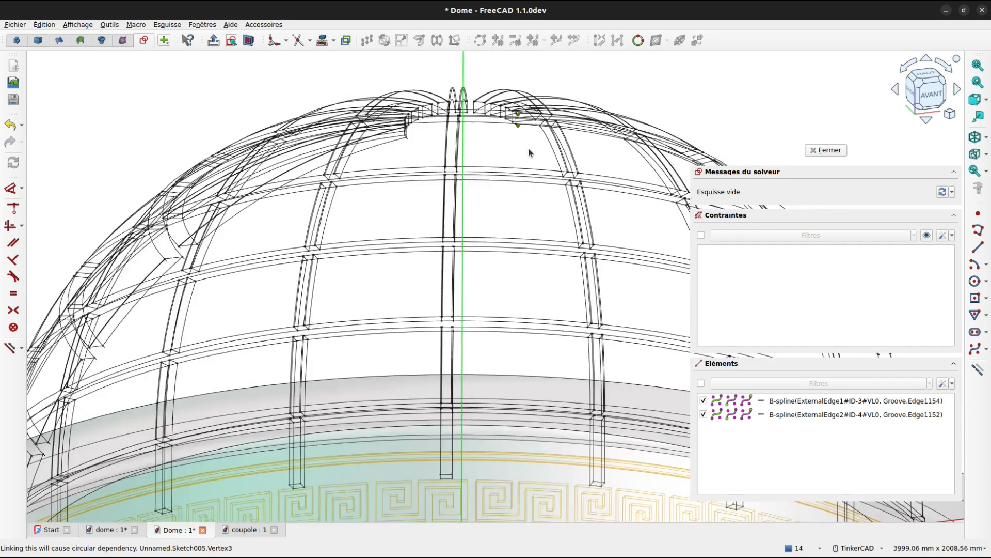
scroll(529, 152, down, 1)
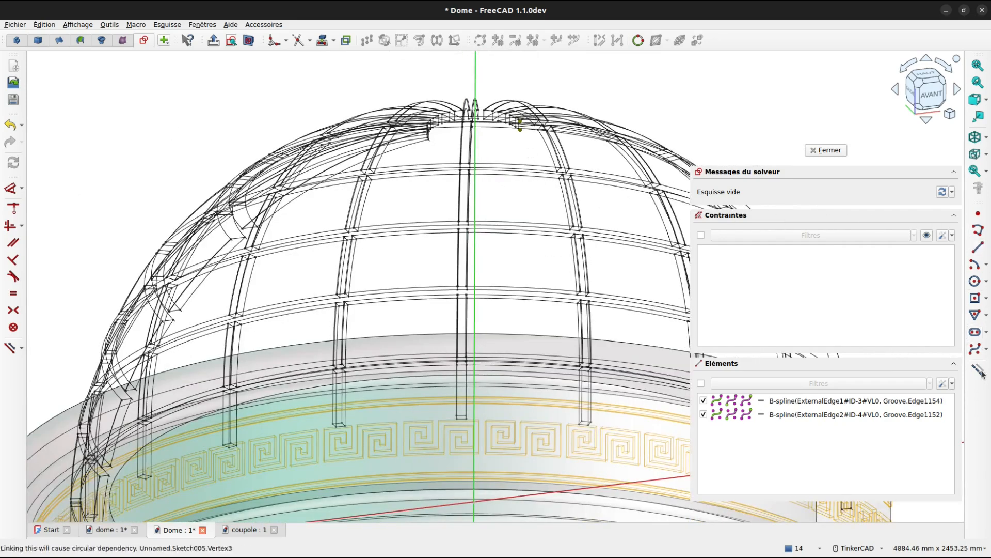
click(974, 265)
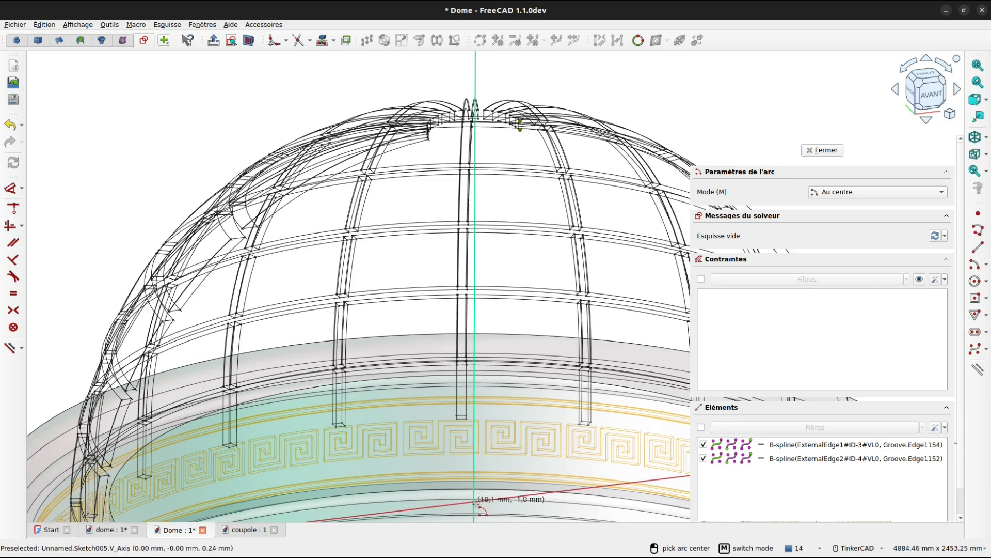
click(475, 504)
middle_drag(504, 155, 495, 161)
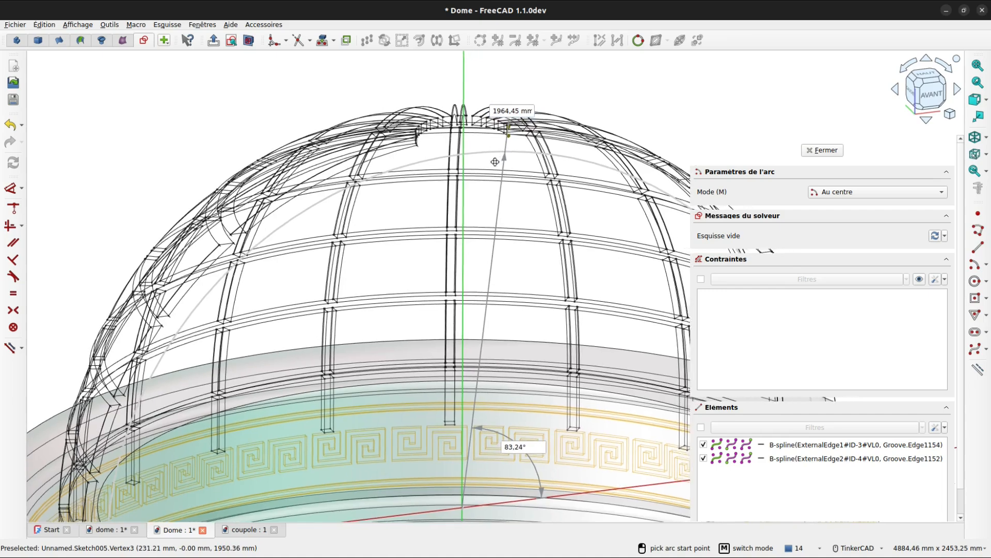
scroll(494, 162, up, 2)
scroll(470, 174, up, 2)
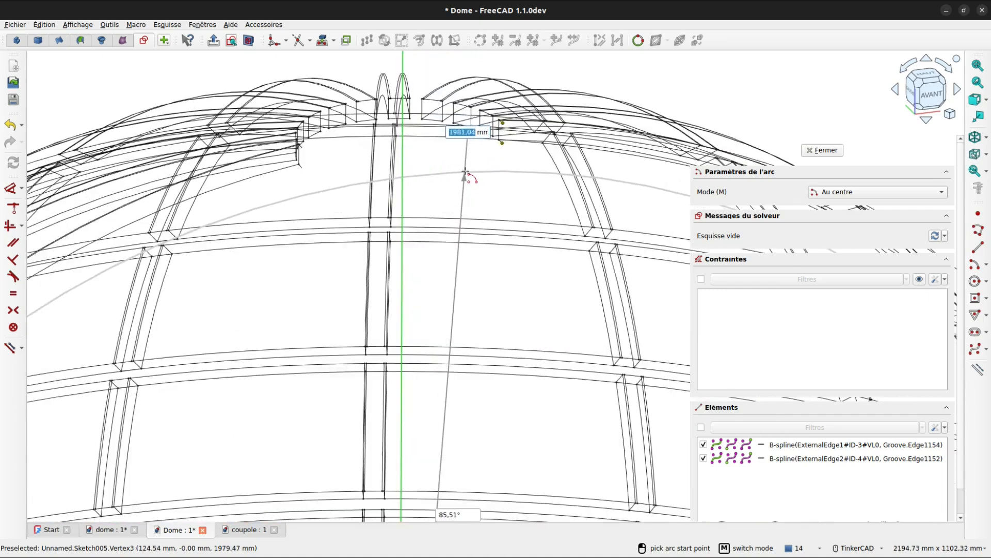
click(571, 179)
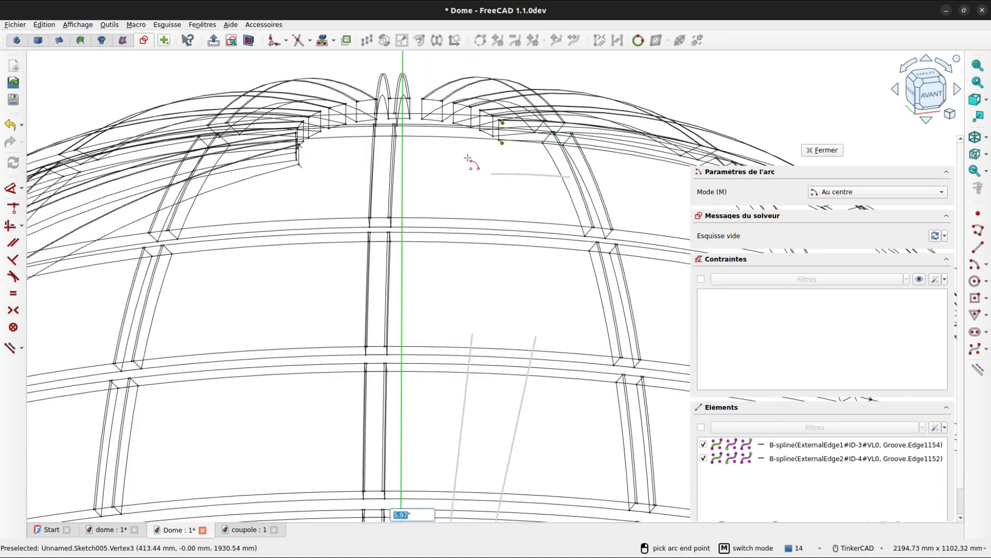
click(404, 159)
Step: Draw a second origin-centred arc of about 2079 mm radius, from about 423 mm out to between the projected edges at about 246 mm
scroll(522, 330, down, 5)
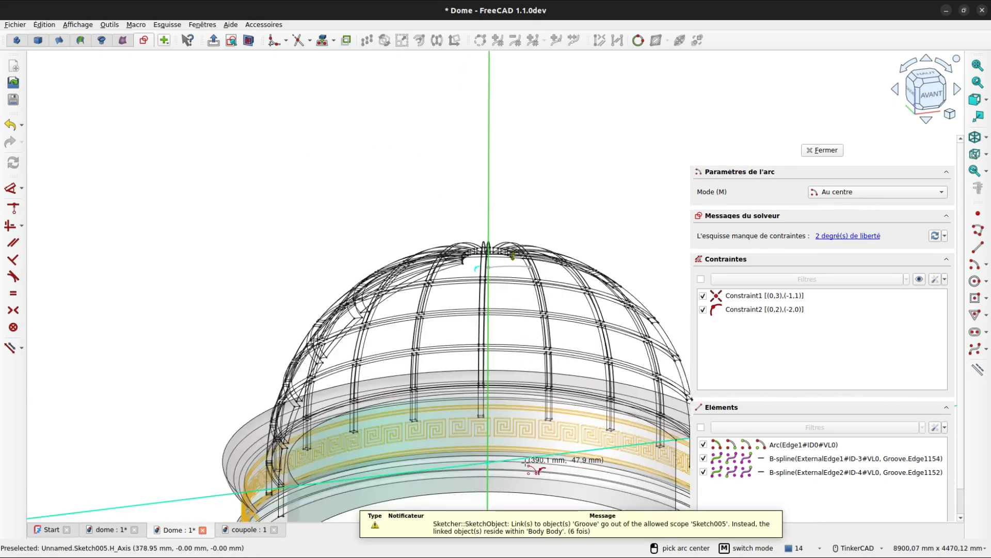
click(488, 462)
scroll(550, 269, up, 3)
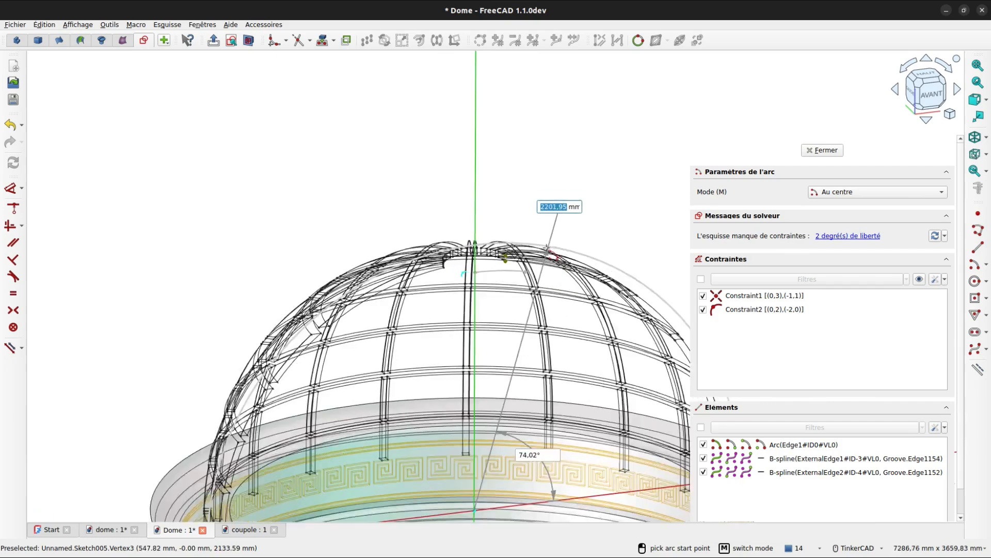
scroll(548, 250, up, 5)
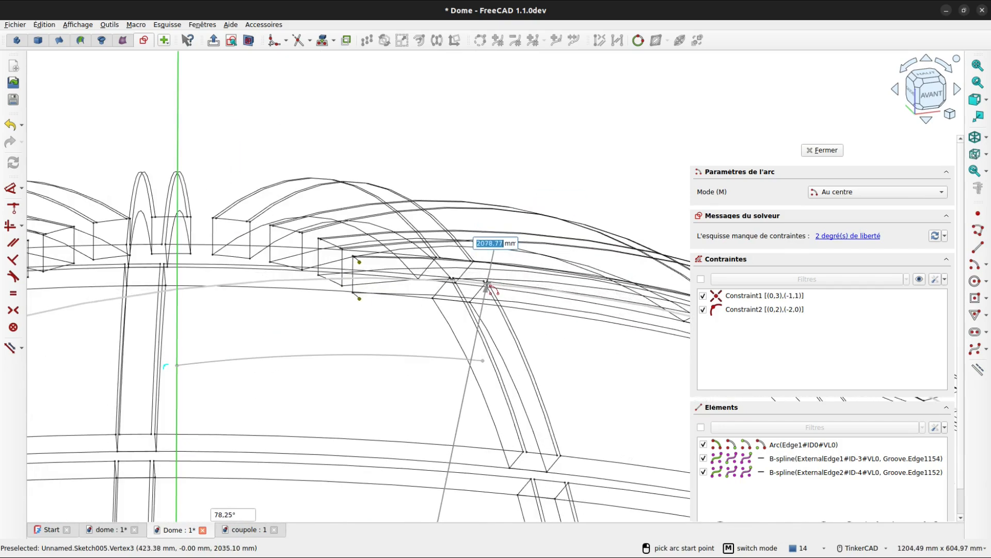
click(486, 283)
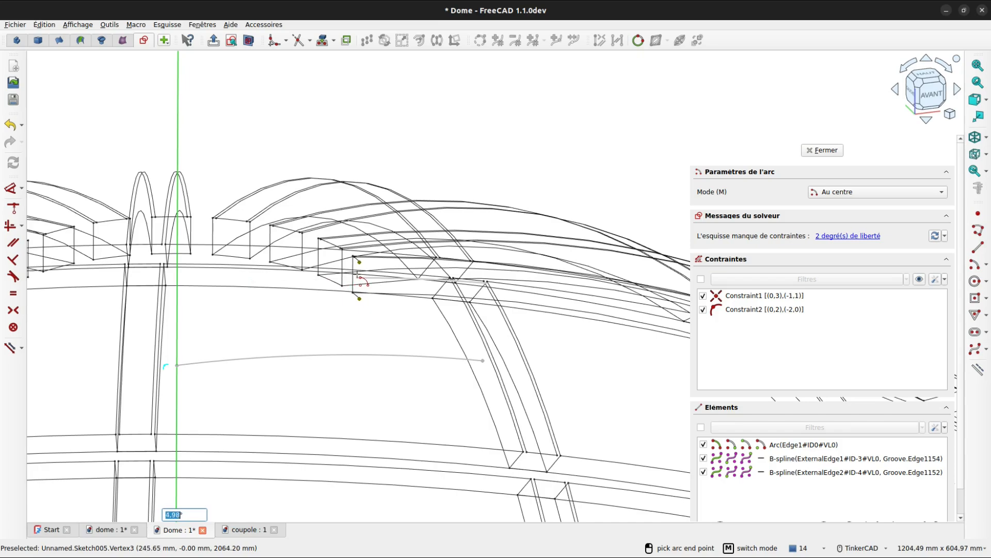
click(358, 277)
Step: Draw a third origin-centred arc above the projected edges, from about 255 mm out to the vertical axis
scroll(408, 299, down, 5)
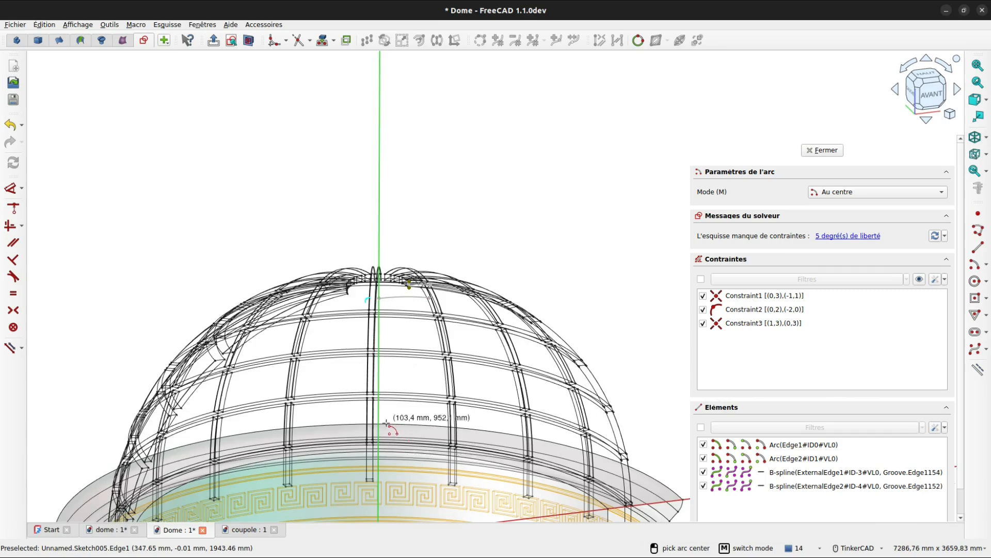
middle_drag(384, 428, 392, 297)
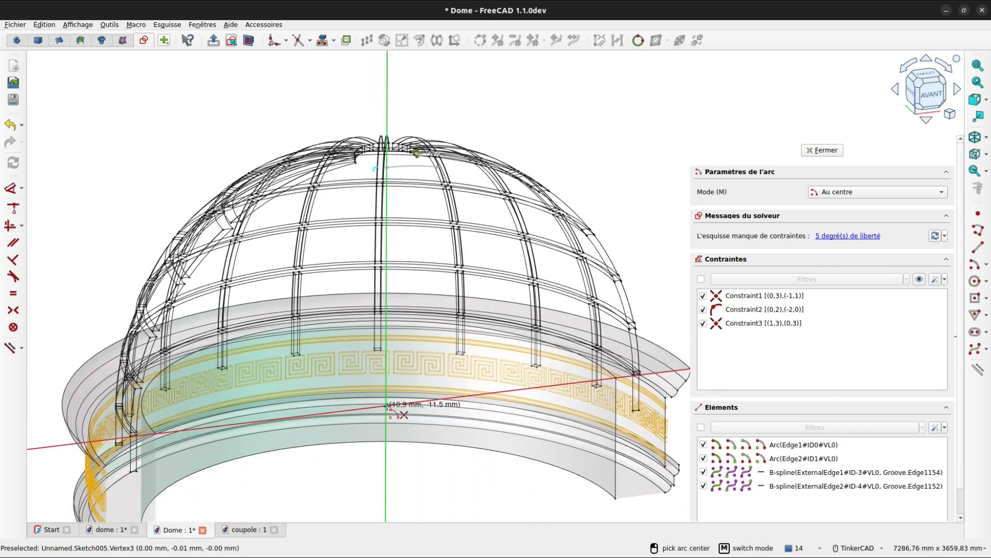
click(386, 405)
scroll(429, 162, up, 2)
scroll(429, 163, up, 4)
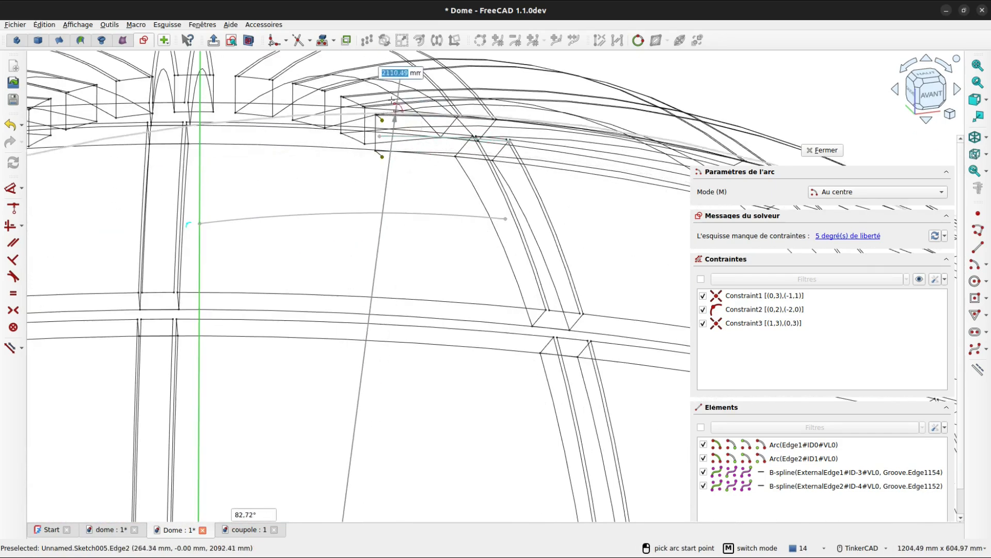
middle_drag(381, 77, 399, 130)
click(405, 124)
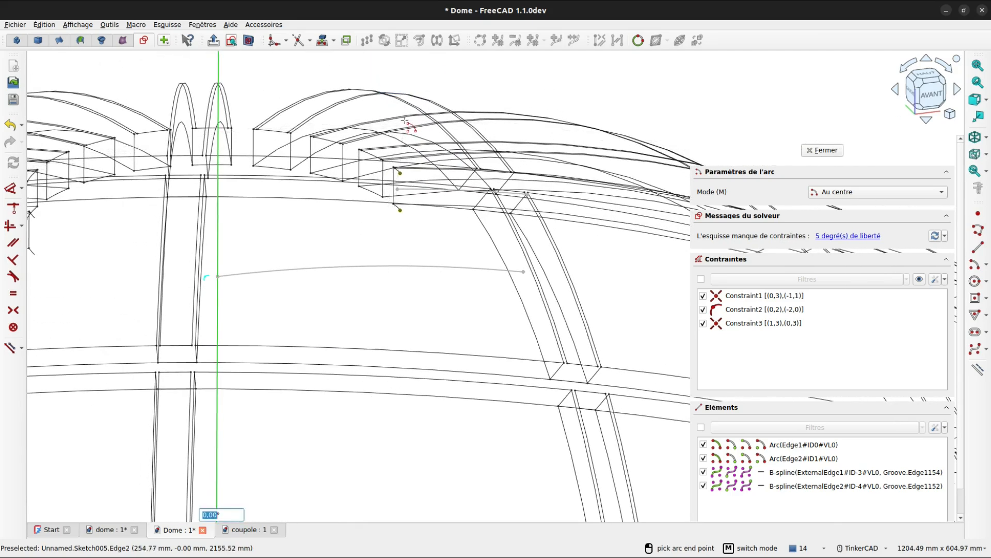
click(219, 104)
key(Escape)
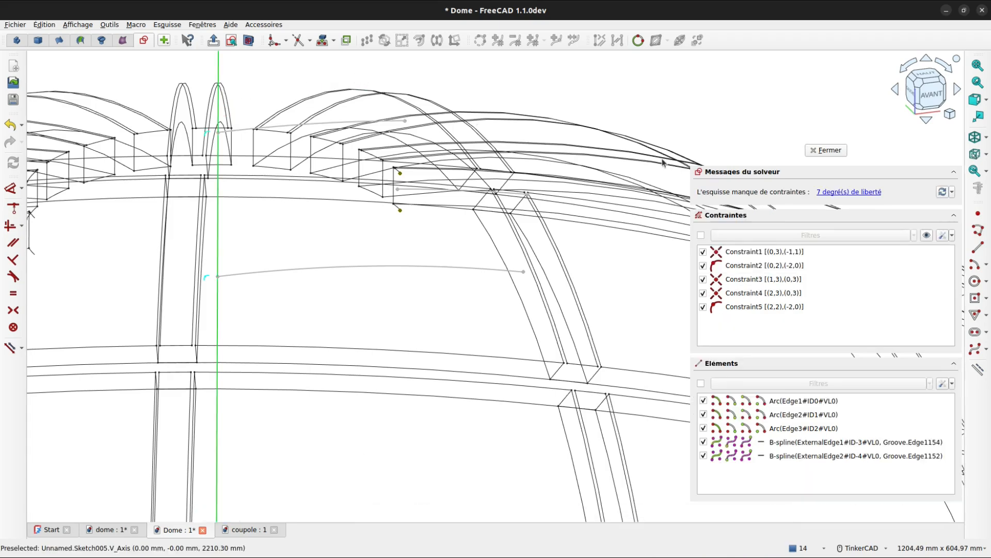
Step: Close the crown profile with three lines joining the arc ends along the axis, at the outer rim and at the inner step
click(978, 247)
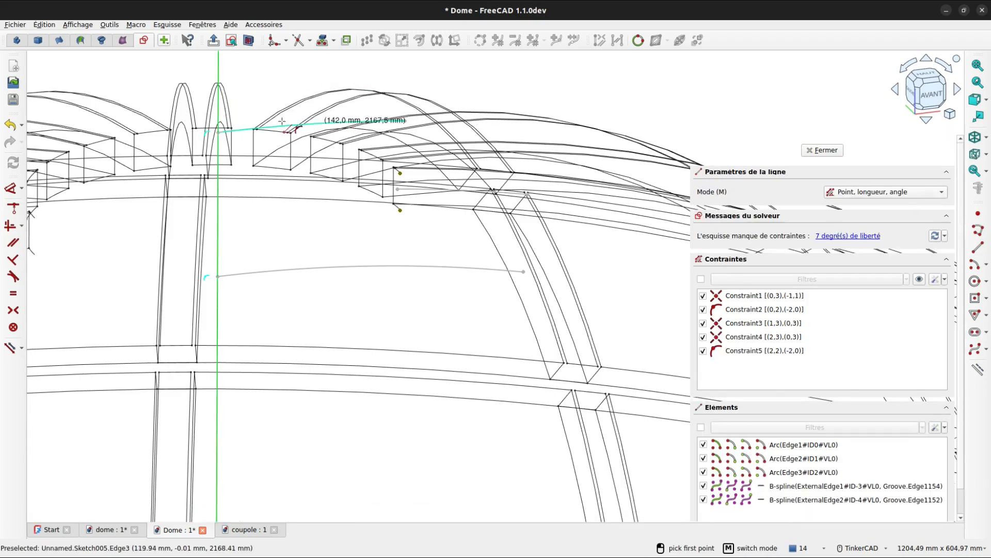
click(219, 132)
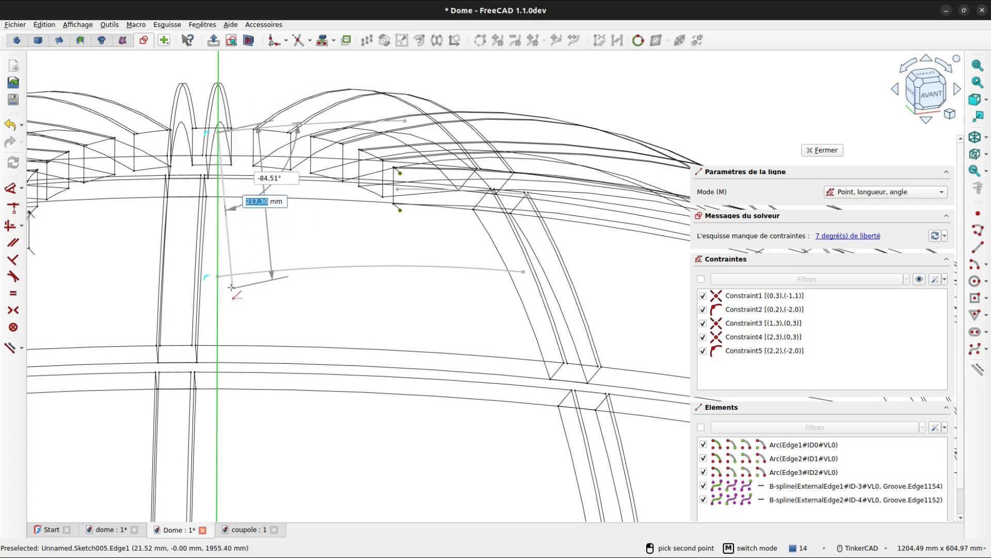
click(218, 276)
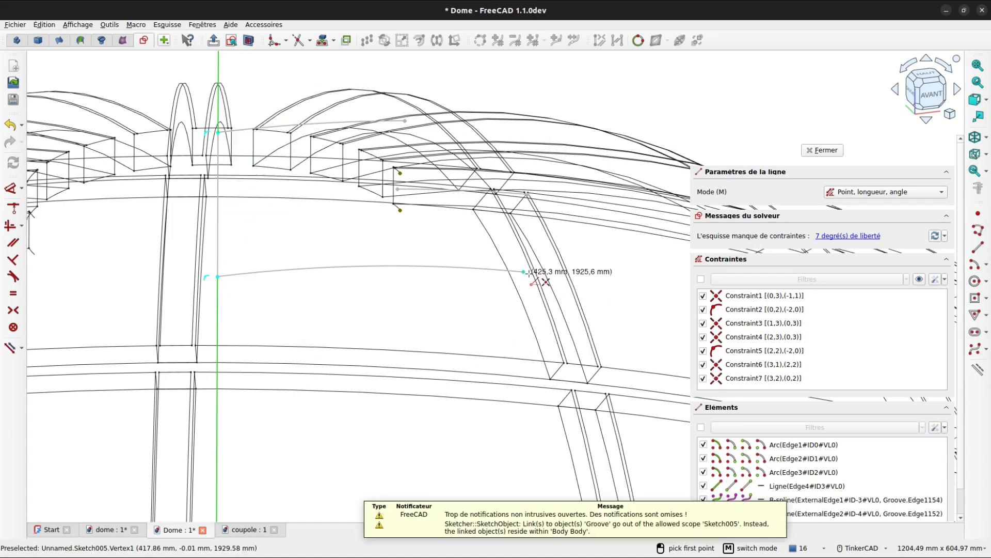
click(524, 271)
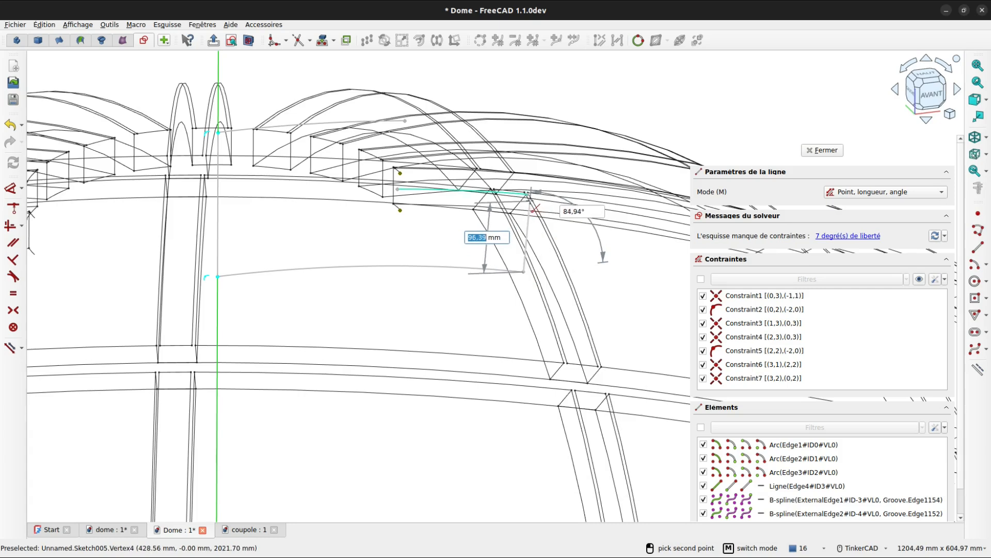
click(528, 195)
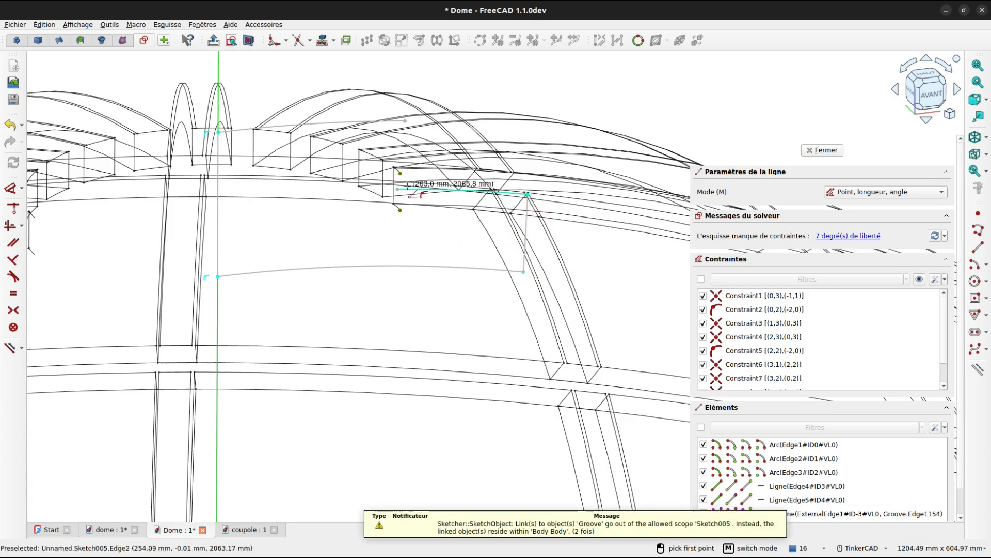
click(398, 189)
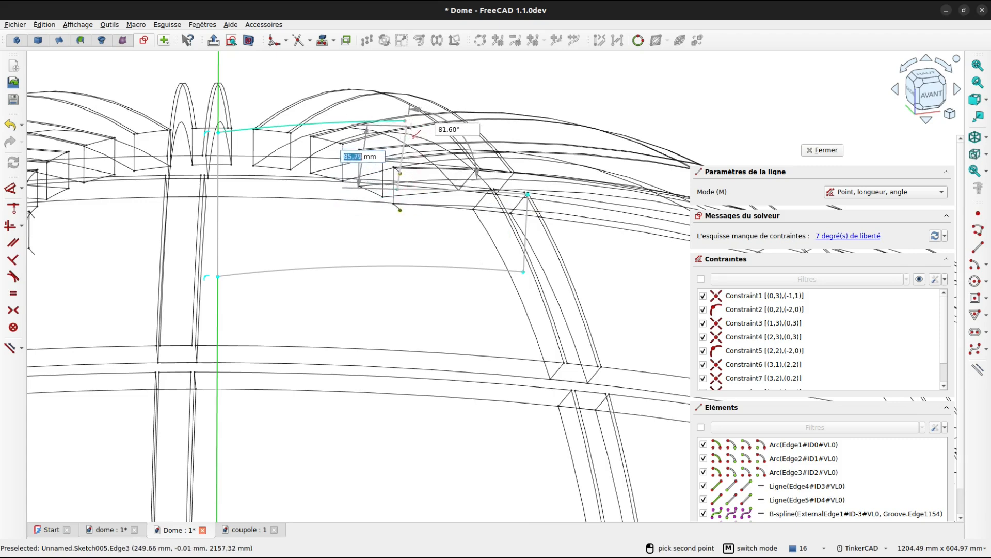
click(406, 121)
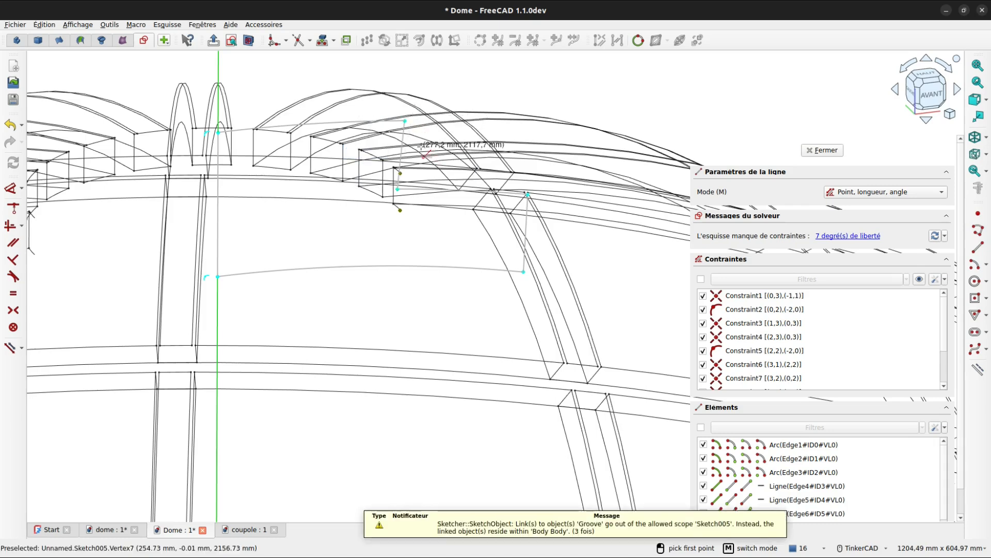
Step: Constrain the inner step line to be vertical and to pass through the end of the upper projected edge
key(a)
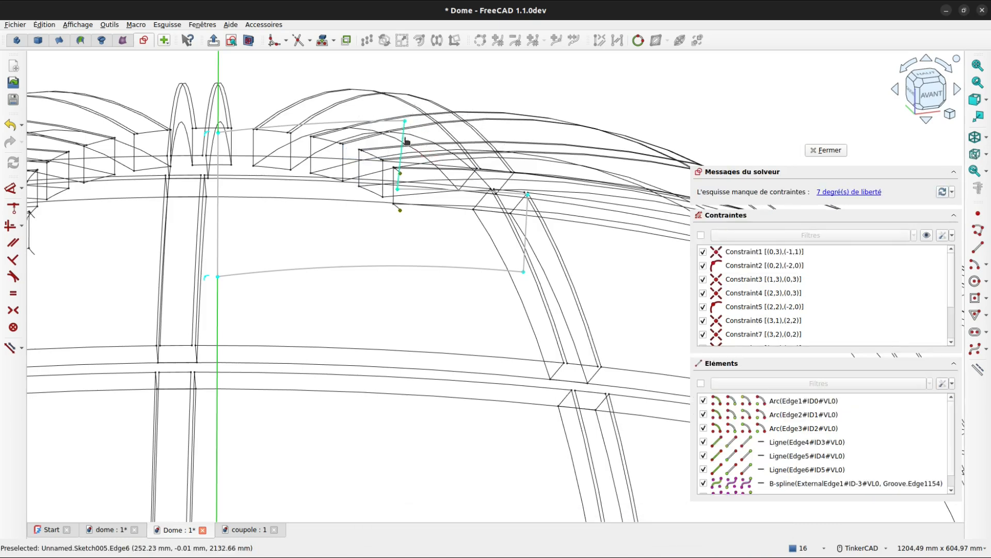
click(406, 140)
scroll(403, 166, up, 3)
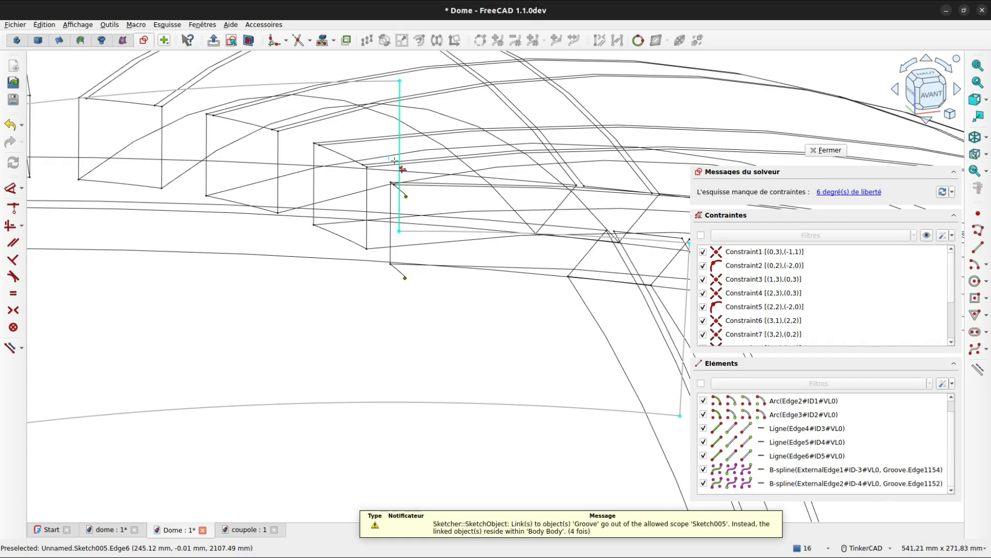
click(407, 197)
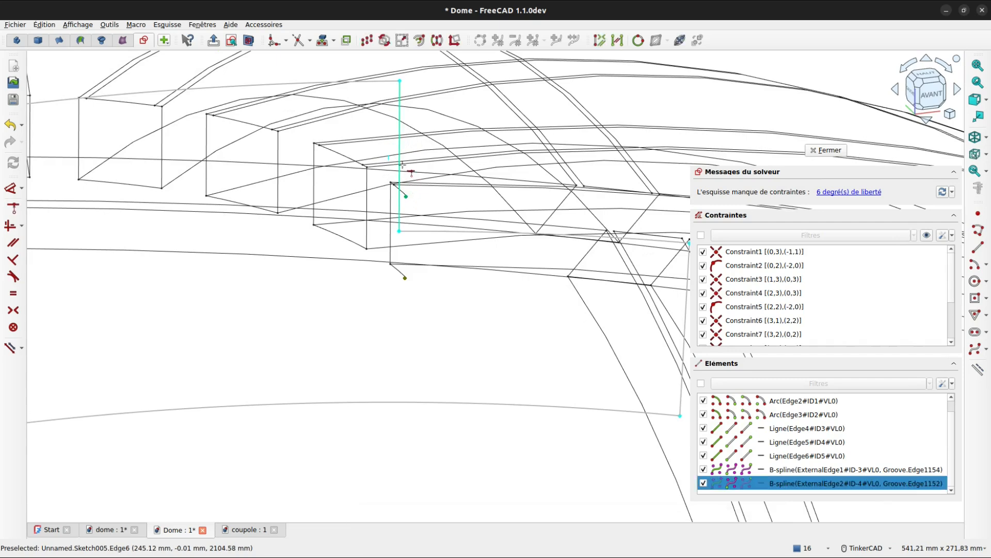
click(401, 164)
Step: Dimension the short outer line joining the lower and middle arcs to 50 mm
scroll(474, 268, down, 3)
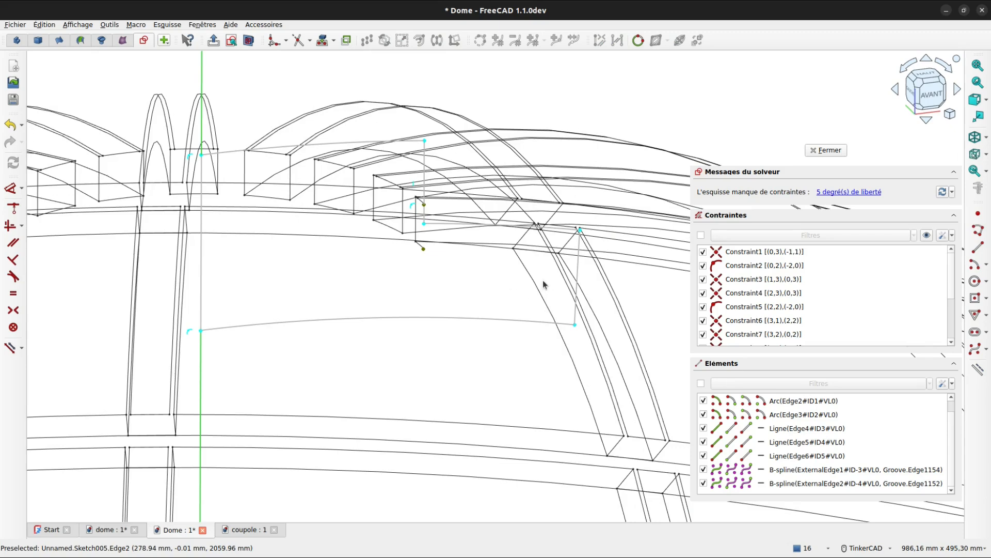
click(577, 281)
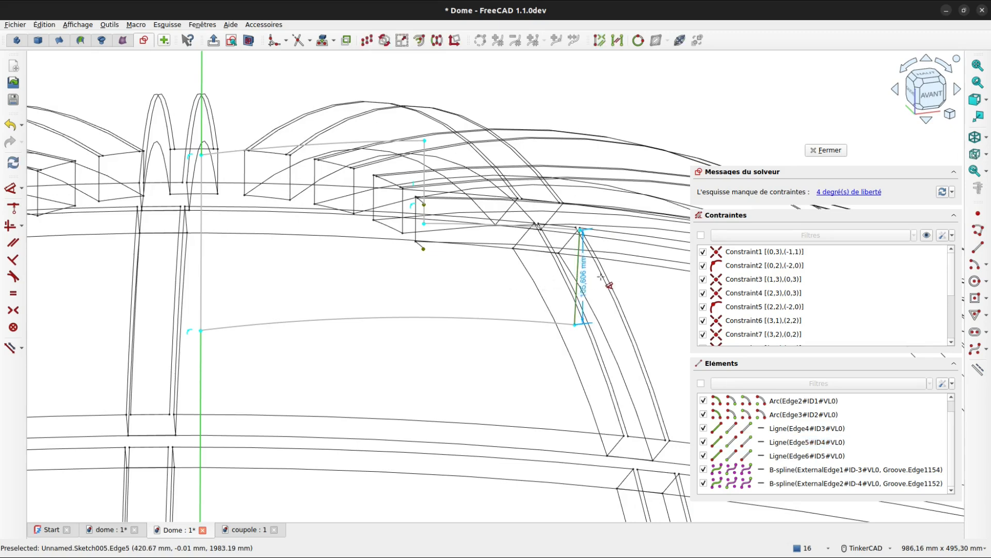
click(611, 280)
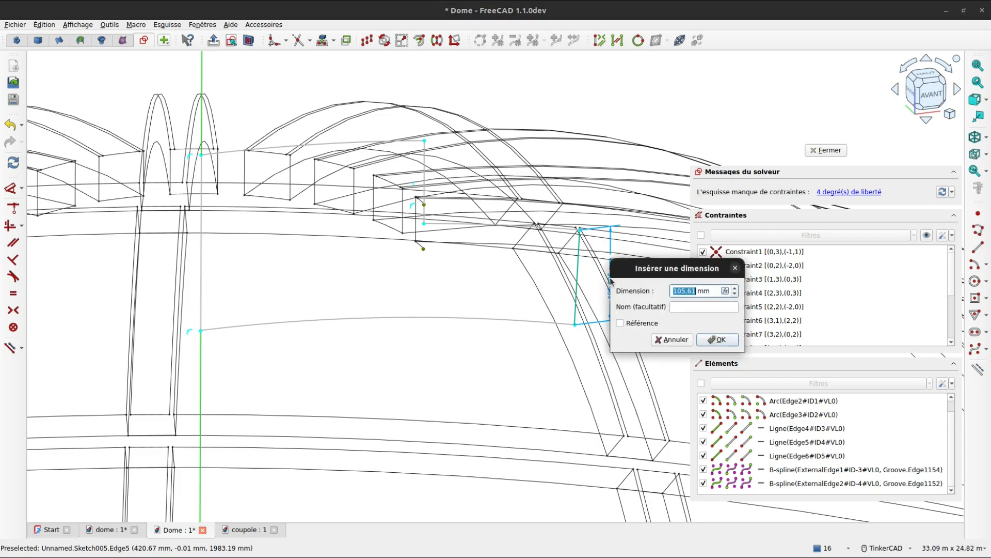
text(50)
key(Return)
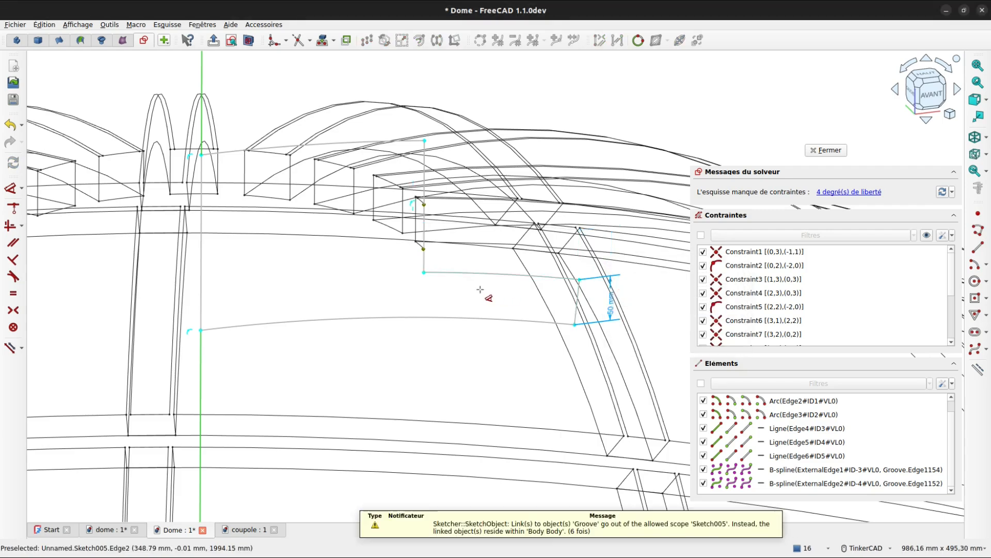
Step: Raise the middle arc and dimension its inner end to 25 mm from the end of the upper projected edge
mouse_move(440, 275)
mouse_down()
mouse_move(449, 224)
mouse_move(438, 229)
mouse_up()
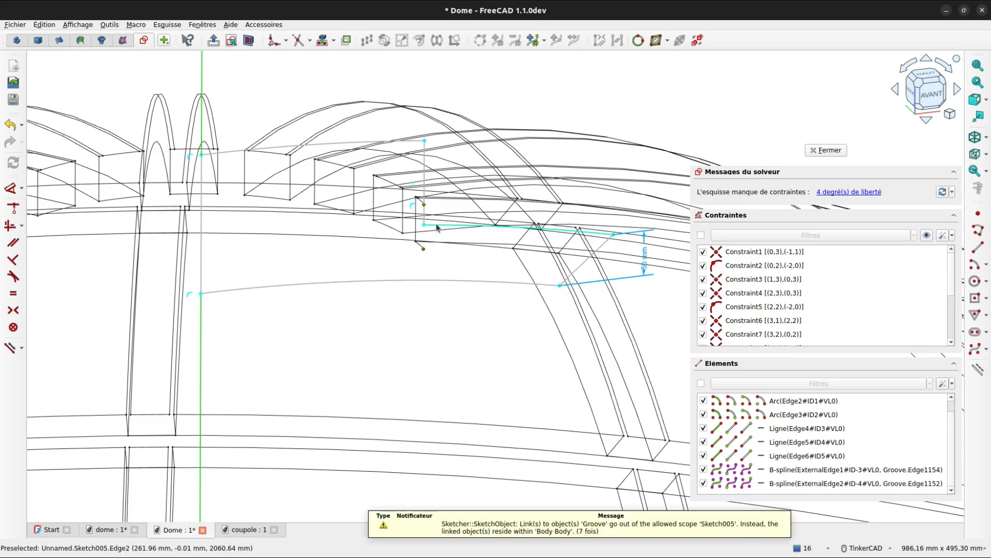
scroll(423, 222, up, 1)
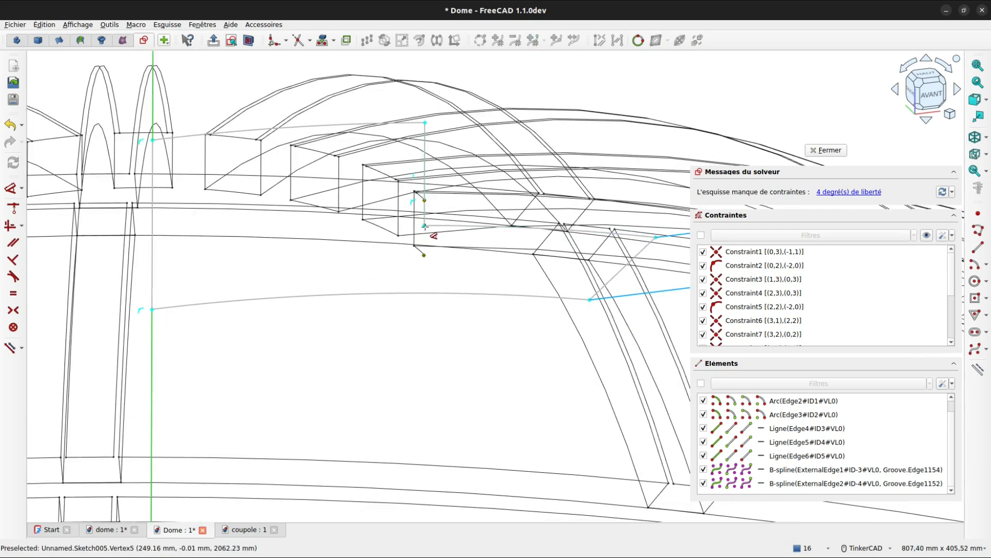
click(424, 226)
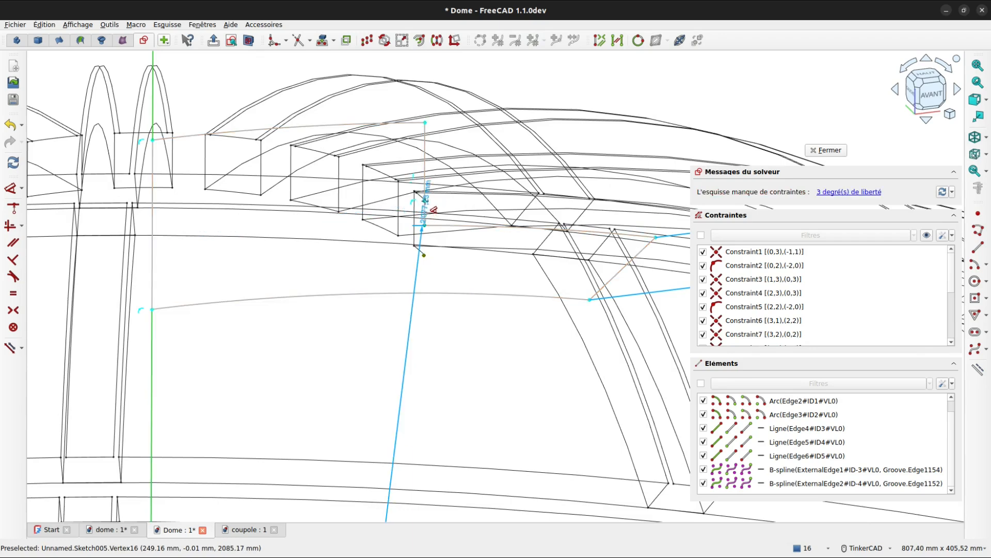
click(425, 200)
scroll(449, 202, up, 3)
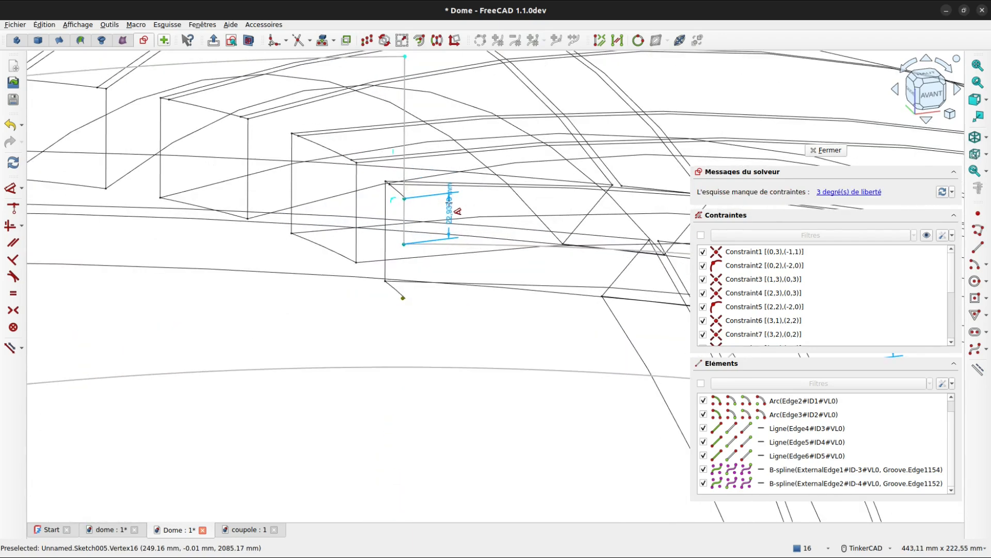
click(450, 206)
text(25)
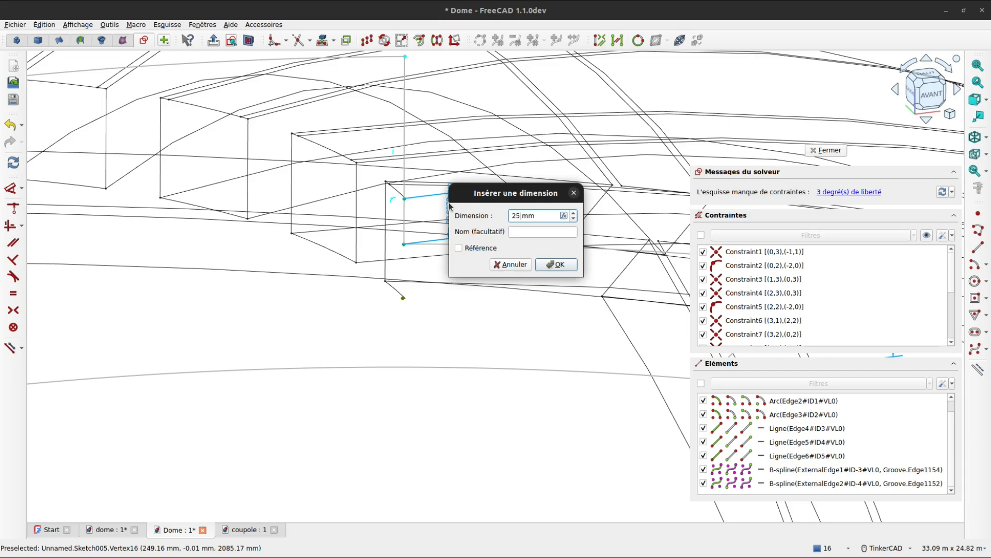
key(Return)
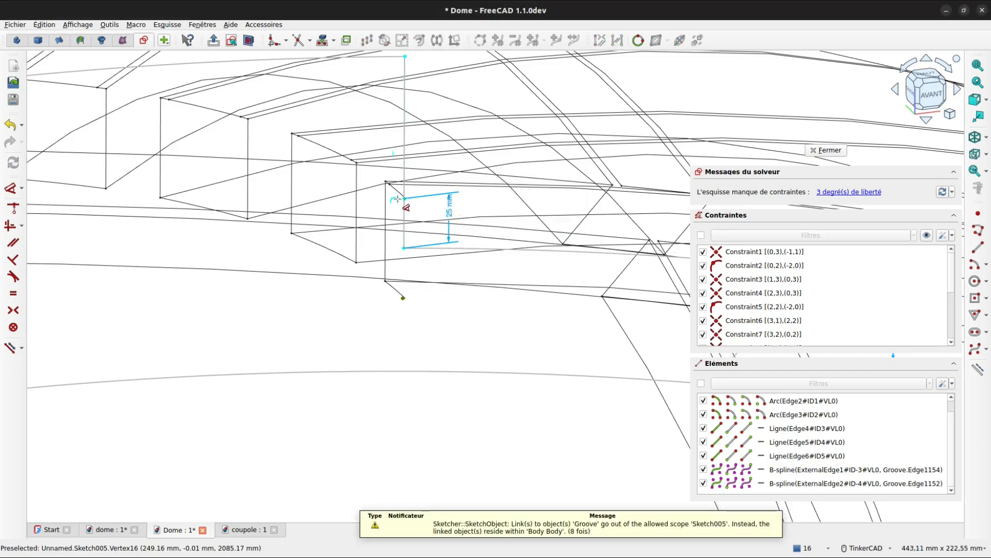
Step: Dimension the vertical inner step line to 50 mm
scroll(405, 195, down, 2)
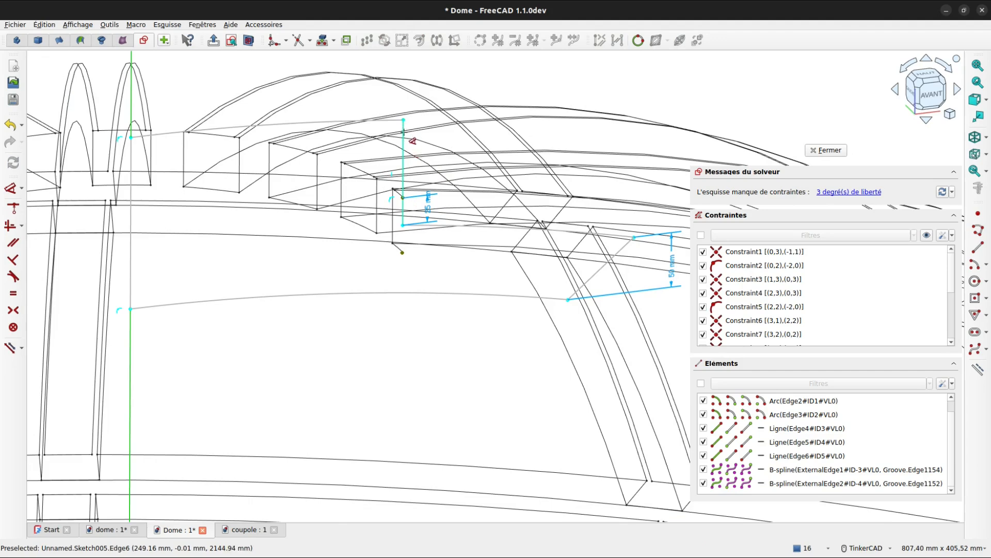
click(404, 135)
click(513, 150)
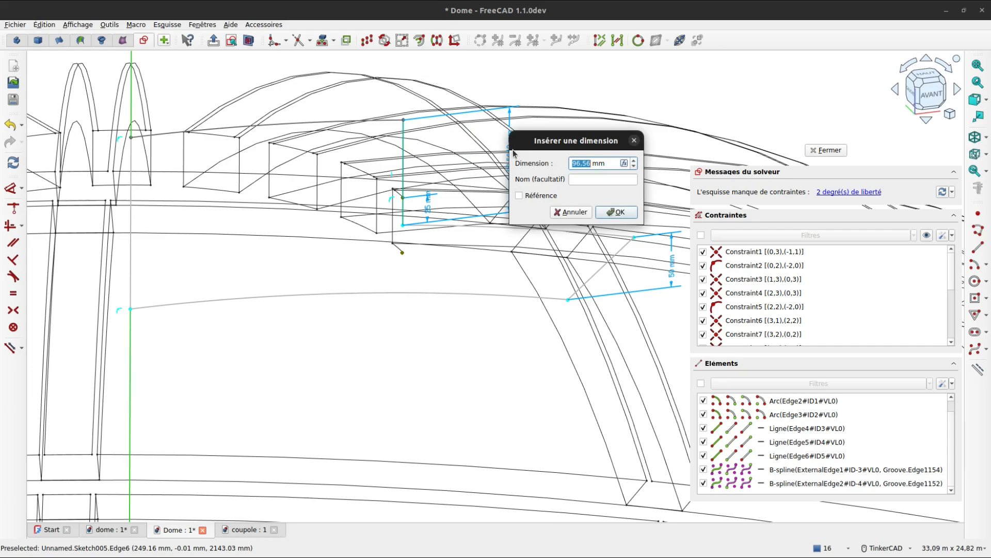
text(50)
key(Return)
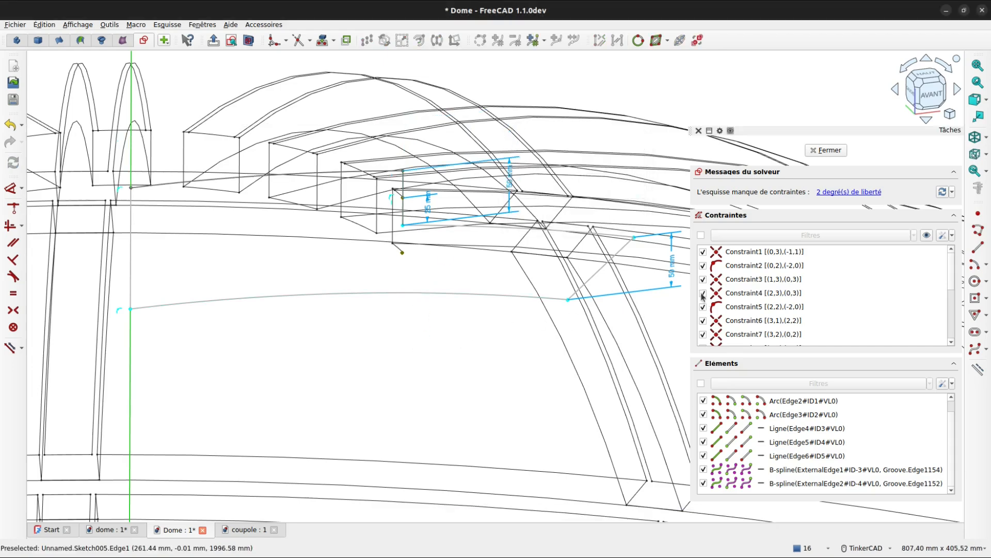
Step: Try to constrain the slanted outer rim line to be vertical
click(613, 267)
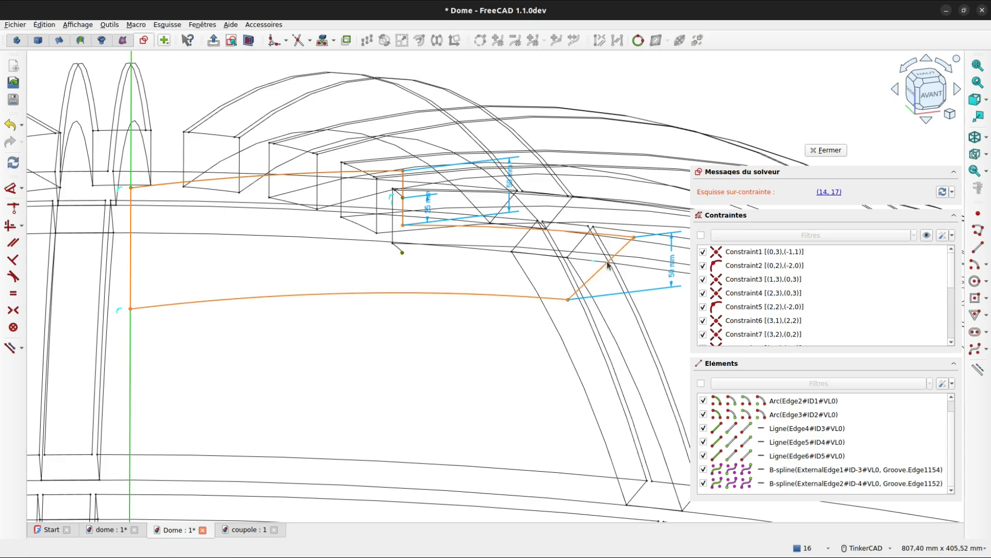
key(ctrl+z)
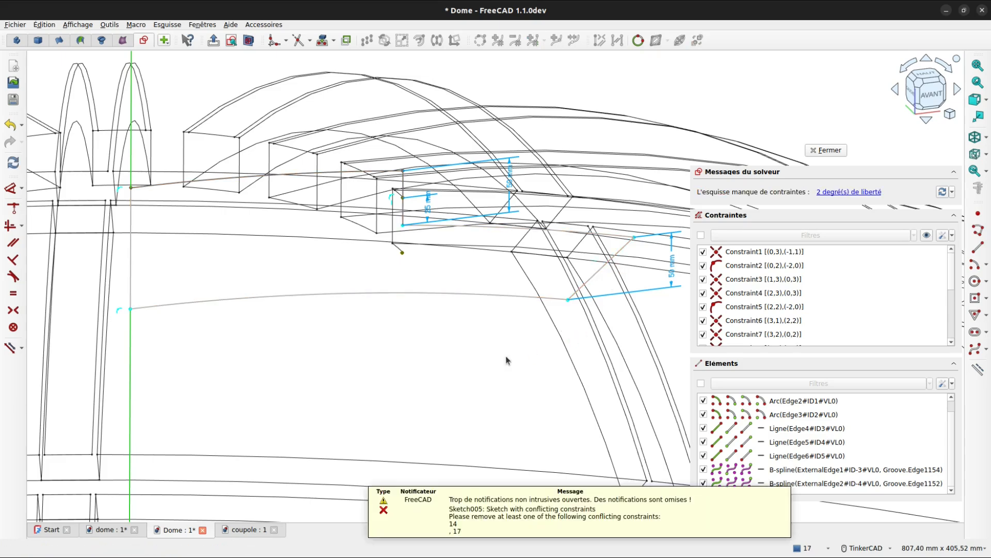
right_click(553, 335)
click(518, 339)
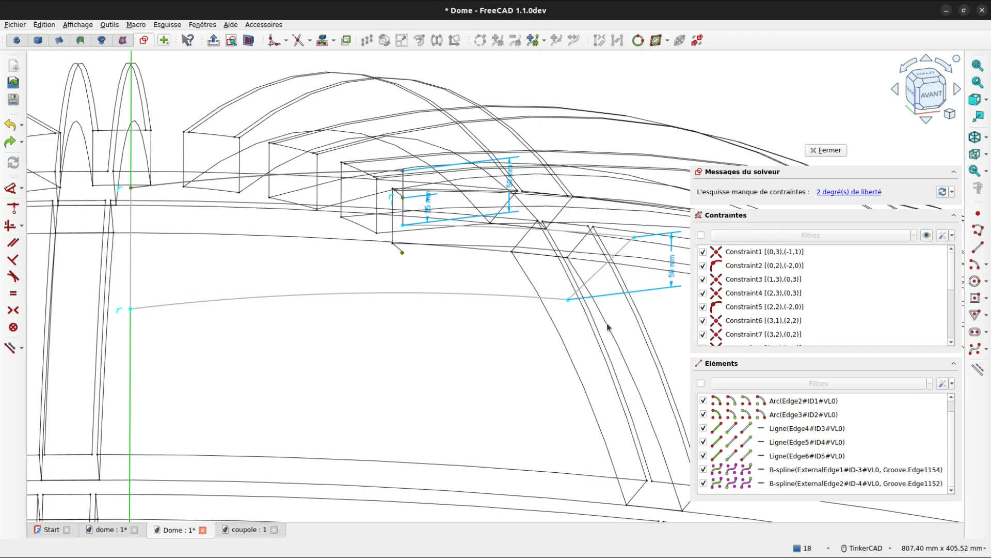
Step: Delete the outer rim line's 50 mm dimension and move the lower arc further down
click(672, 276)
key(Delete)
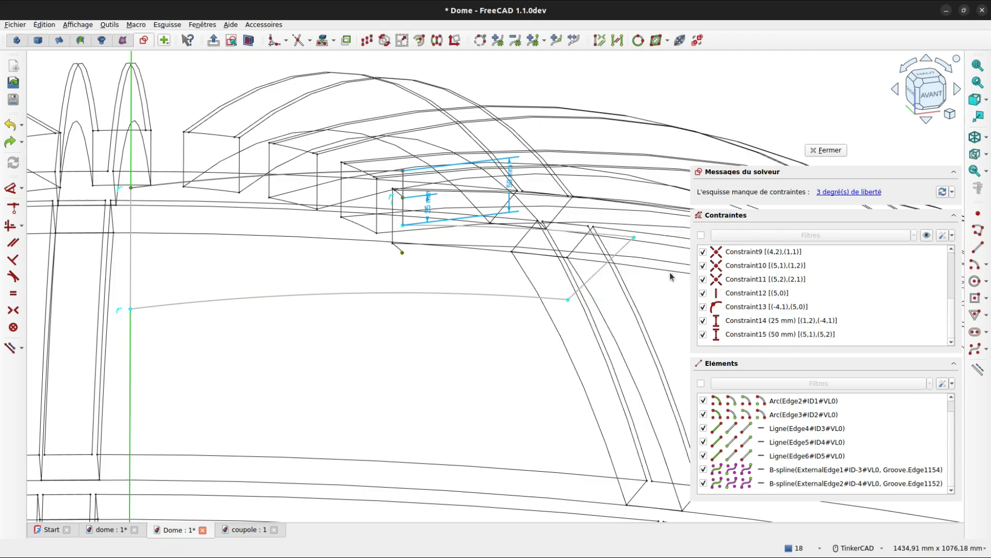
mouse_move(589, 309)
mouse_down()
mouse_move(667, 434)
mouse_move(646, 336)
mouse_up()
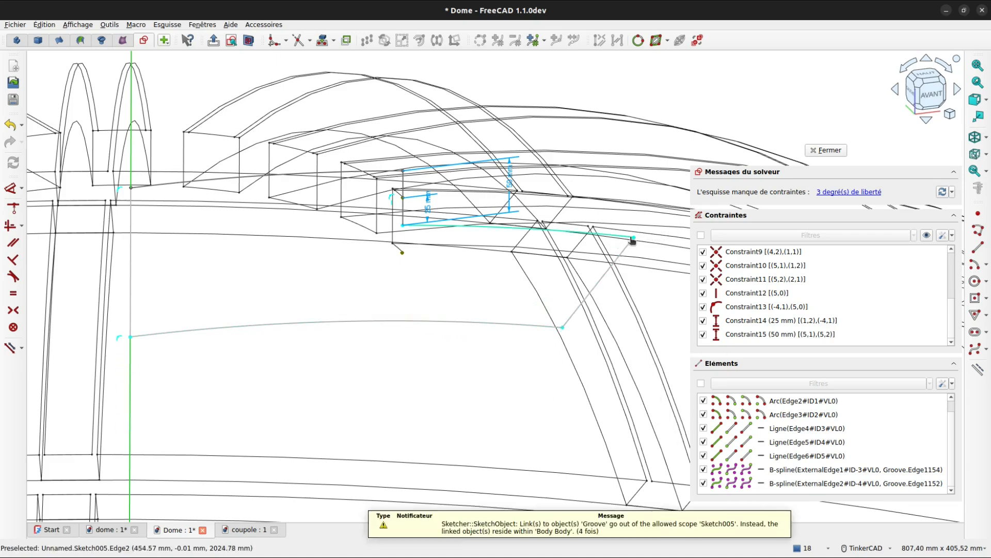
Step: Delete the middle arc between the inner step line and the outer rim line
mouse_move(632, 240)
mouse_down()
mouse_move(560, 243)
mouse_move(602, 238)
mouse_up()
click(601, 239)
key(Delete)
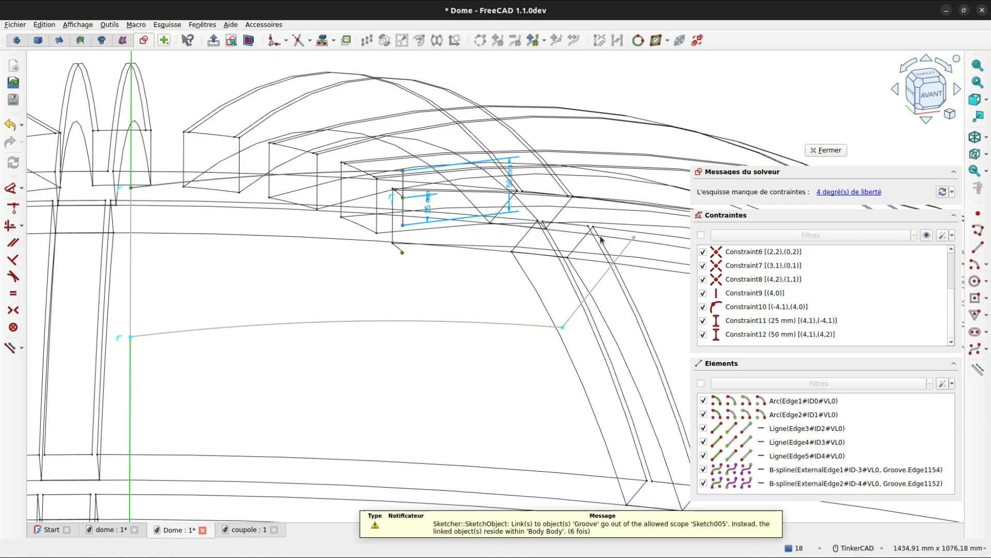
Step: Move the outer rim line's free upper end inward and constrain the line to be vertical
drag(634, 238, 575, 234)
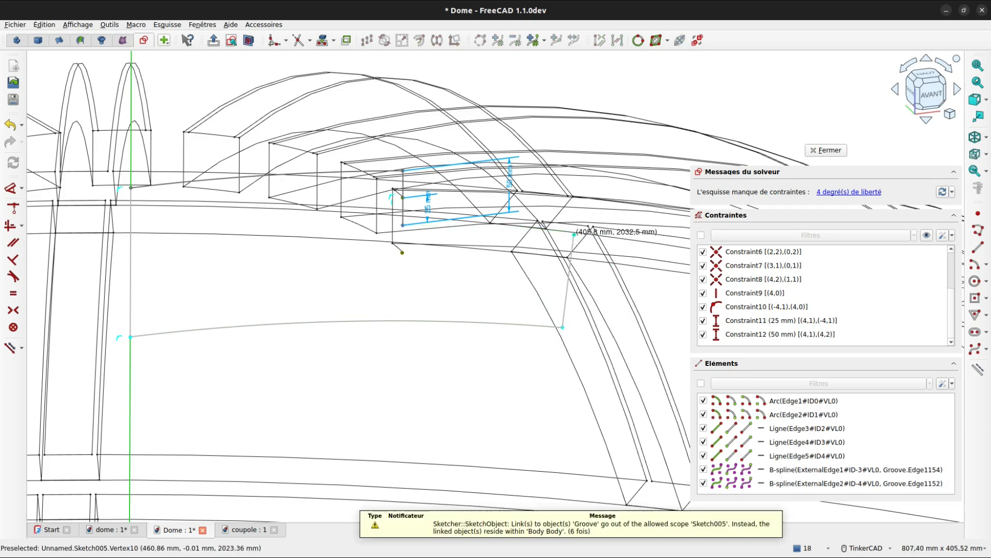
click(570, 262)
key(v)
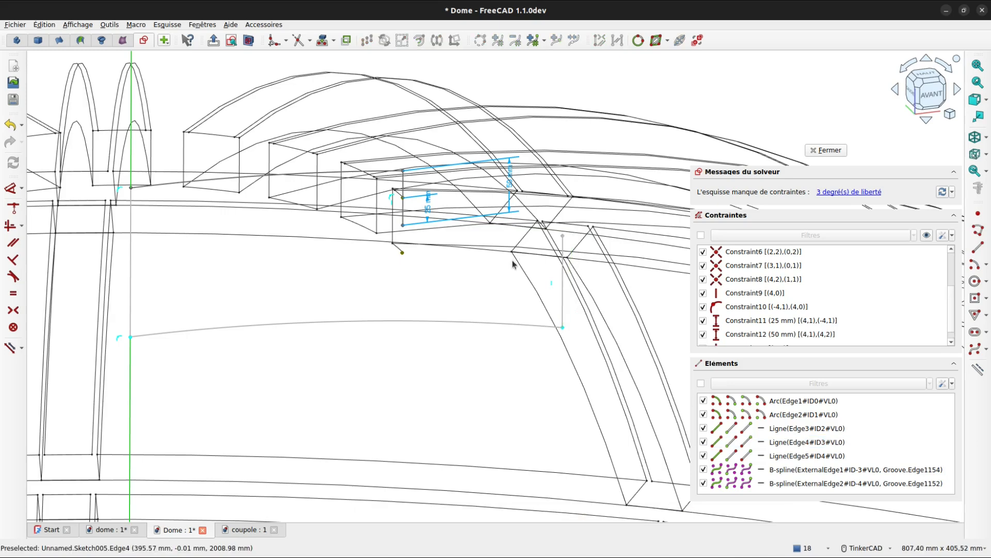
Step: Start a replacement middle arc in centre mode for the crown profile
scroll(722, 260, down, 1)
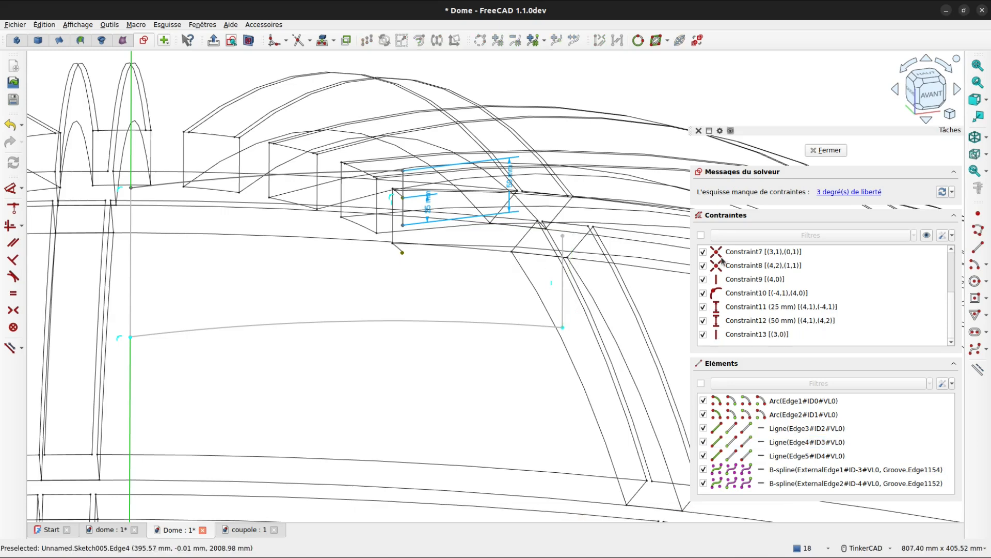
click(974, 264)
scroll(594, 286, down, 5)
scroll(503, 279, up, 5)
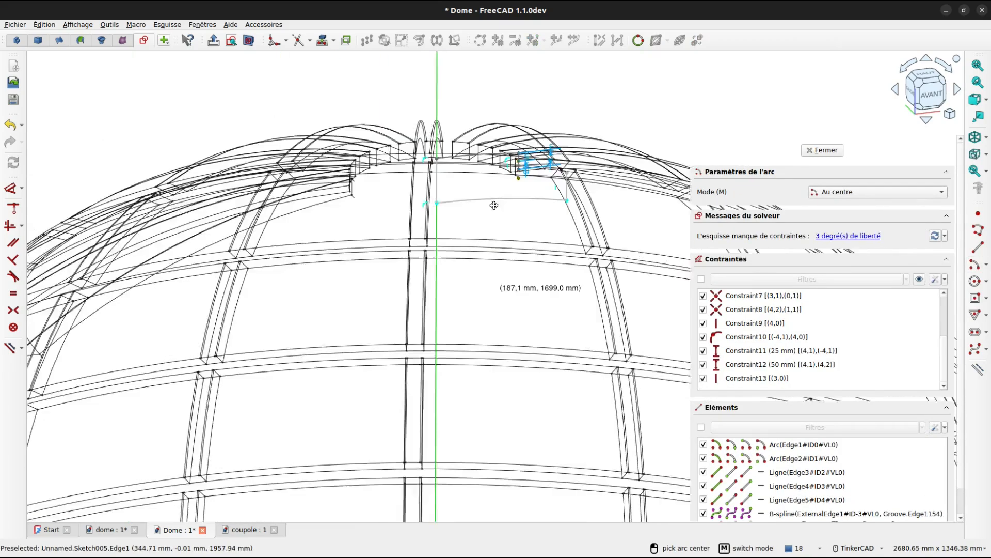
Step: Draw an origin-centred arc from the inner vertical line's lower end to the outer vertical line, making its end coincident with that line's upper end
scroll(452, 309, down, 5)
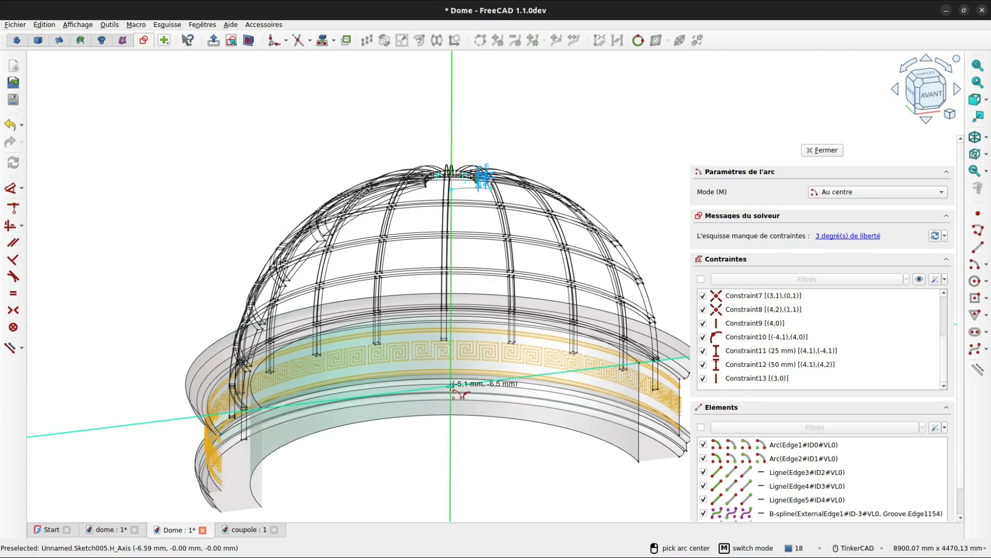
click(452, 386)
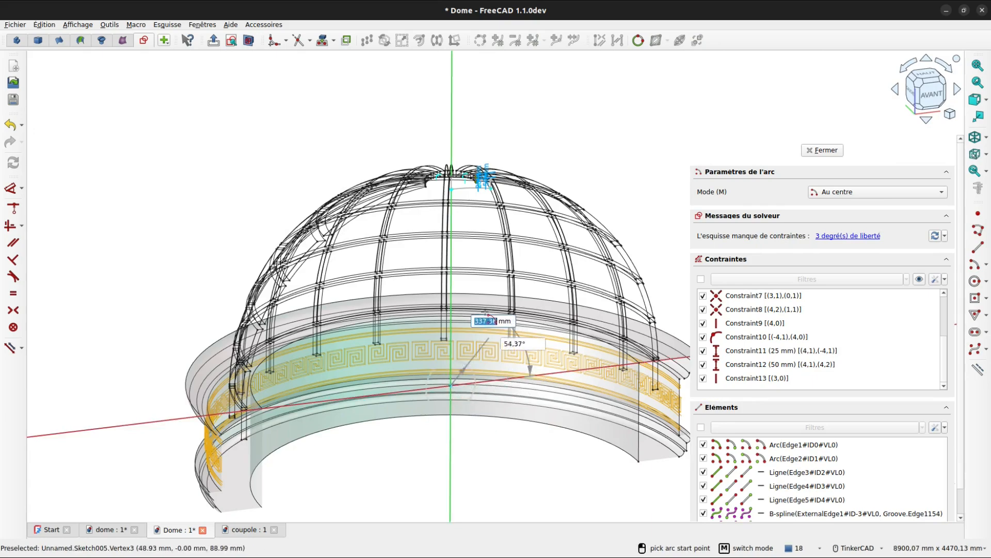
middle_drag(485, 207, 503, 279)
scroll(485, 255, up, 8)
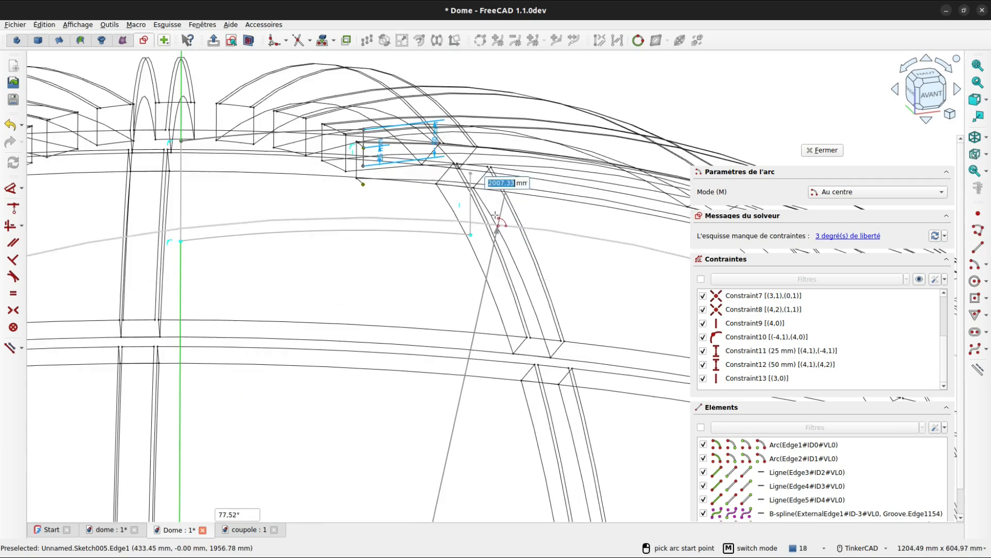
scroll(496, 201, up, 2)
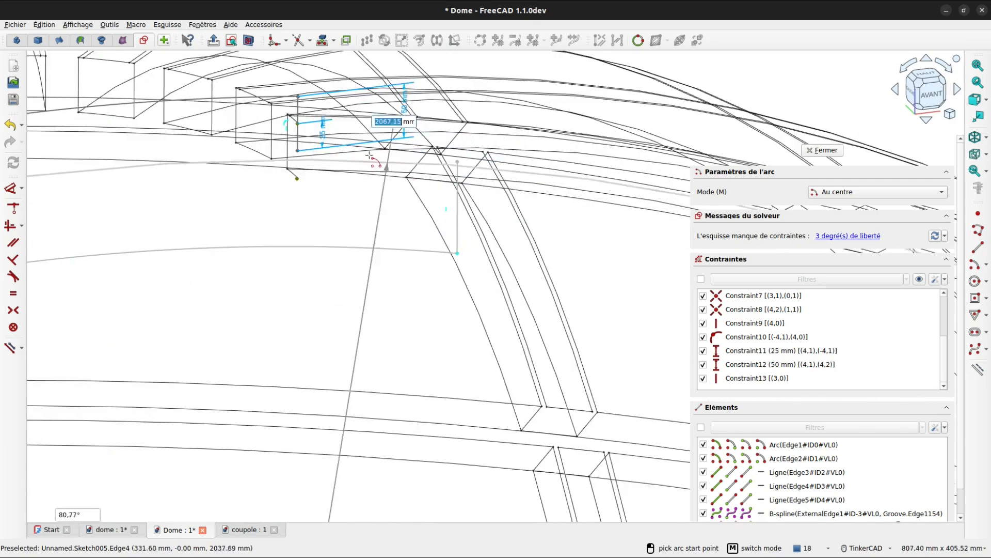
click(299, 154)
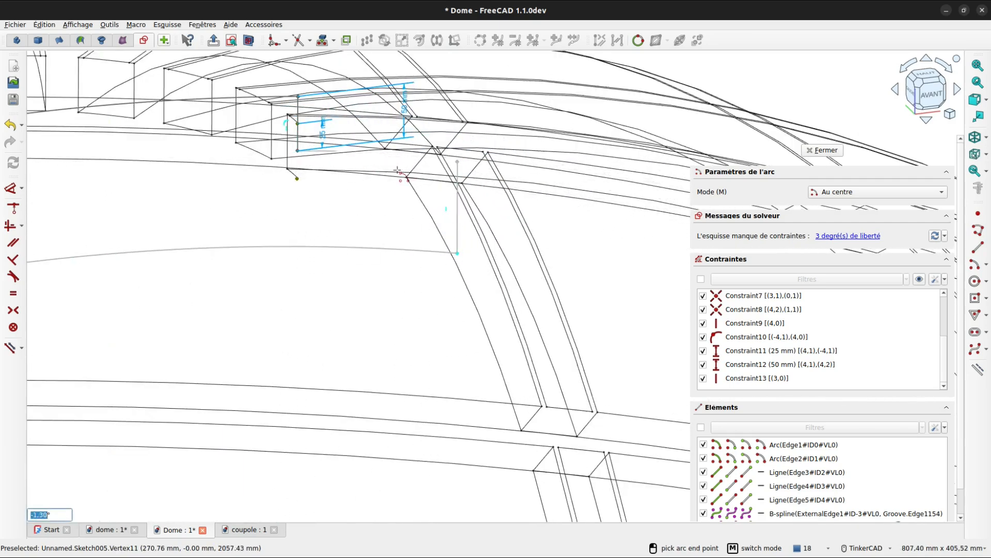
click(461, 192)
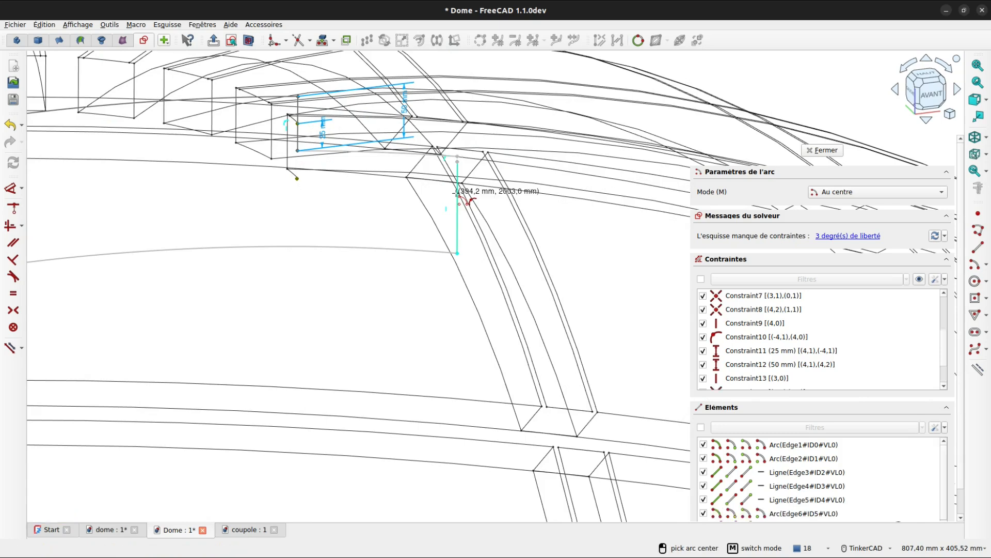
right_click(537, 204)
drag(445, 136, 473, 179)
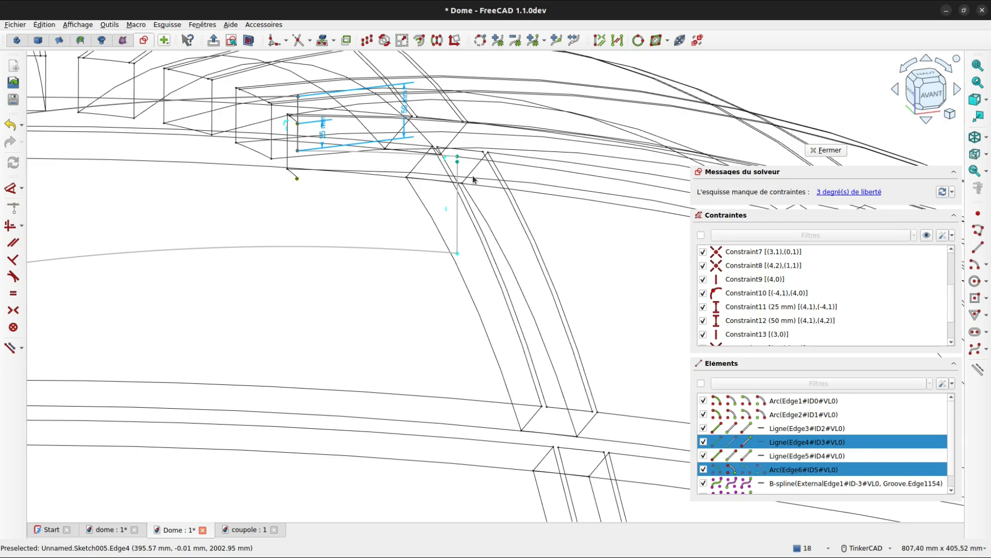
key(t)
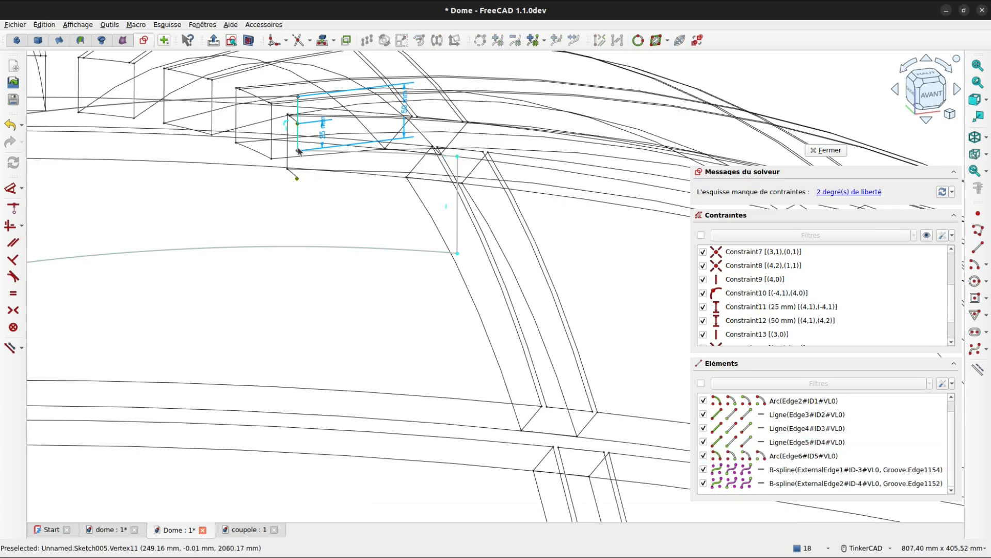
Step: Dimension the horizontal distance between the new arc's inner endpoint and the outer vertical line at 100 mm
click(11, 188)
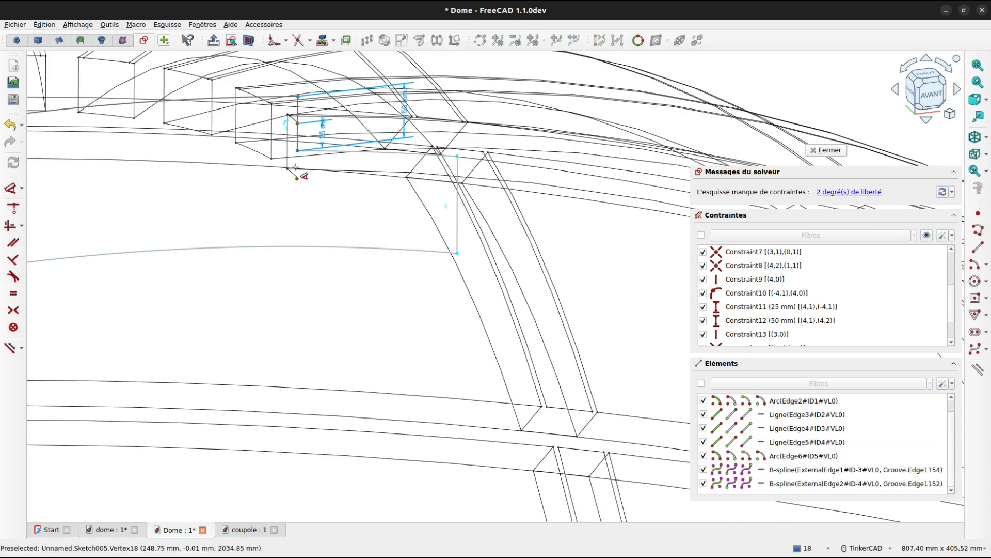
click(297, 151)
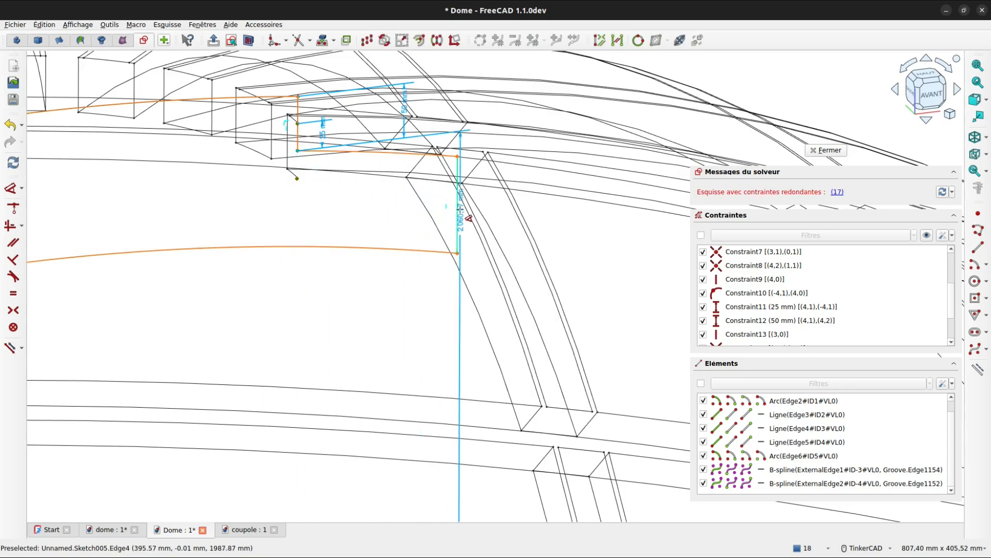
click(454, 209)
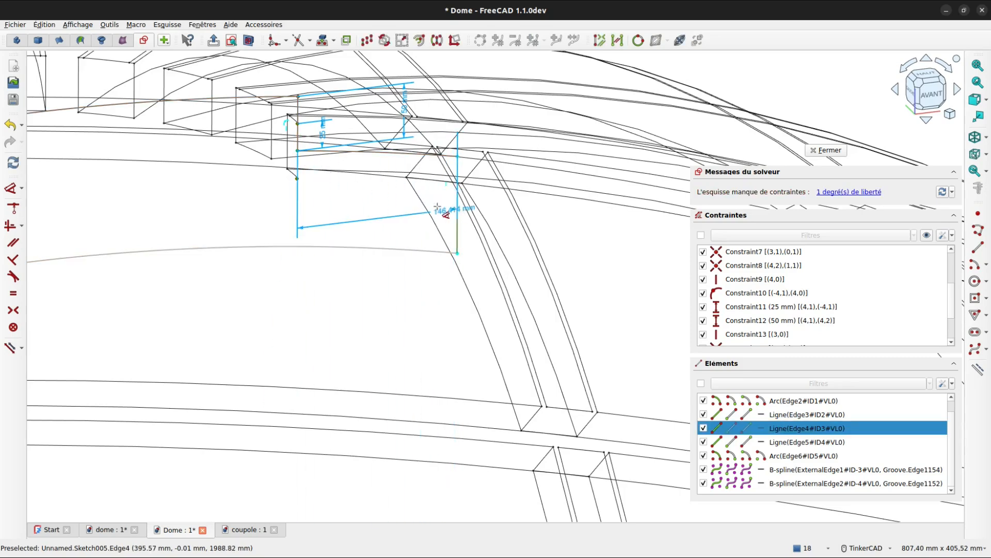
click(381, 192)
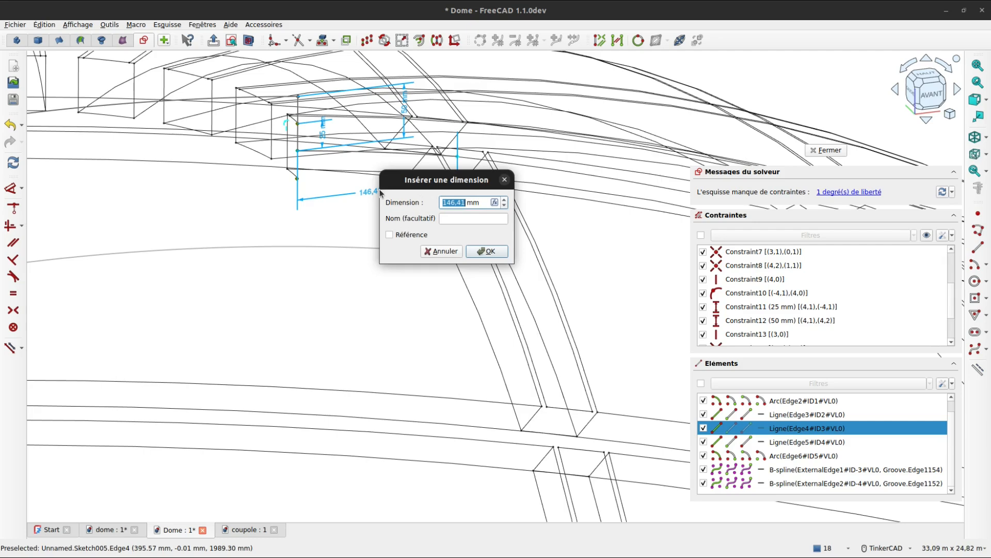
text(100)
key(Return)
Step: Constrain the outer vertical line's length to 50 mm and close the sketch
scroll(381, 189, down, 4)
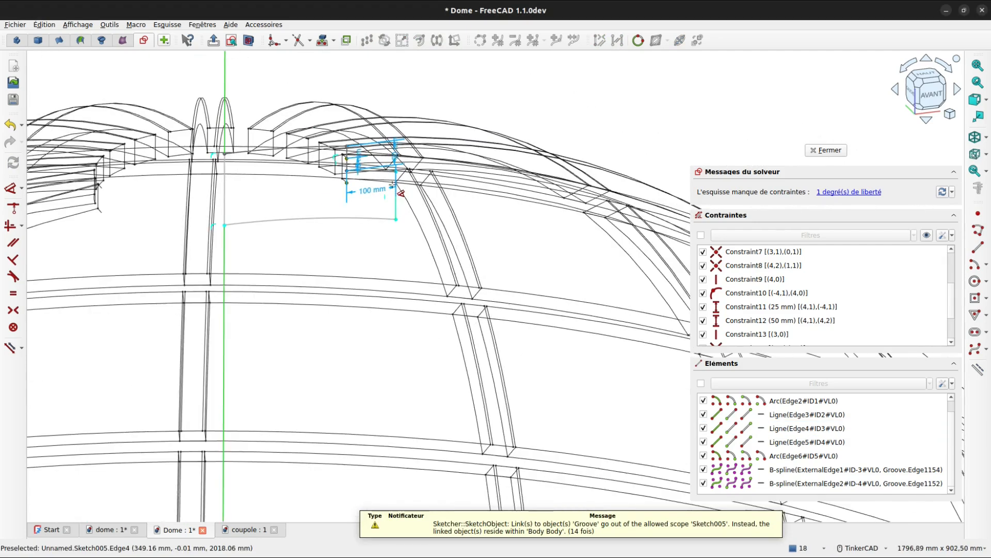
scroll(401, 193, up, 4)
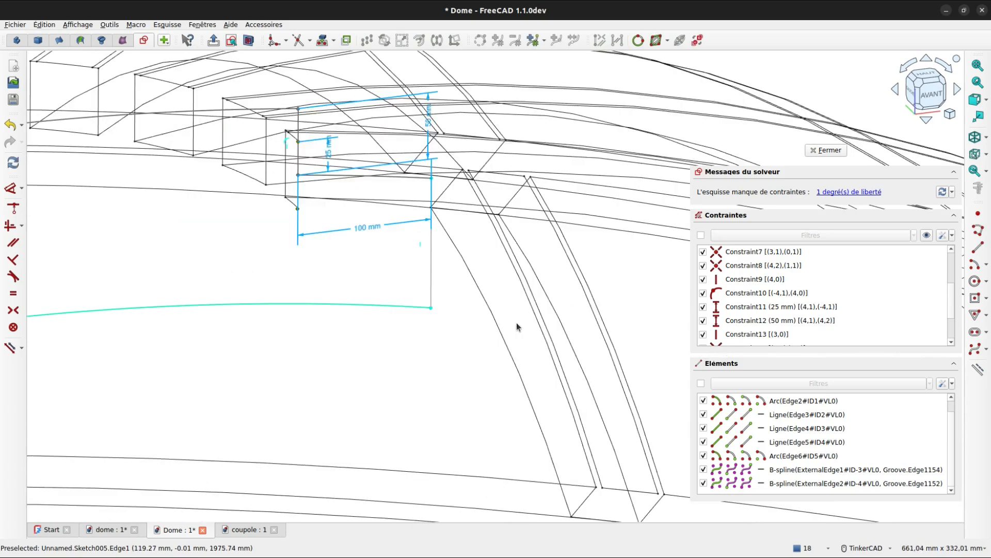
key(g)
key(m)
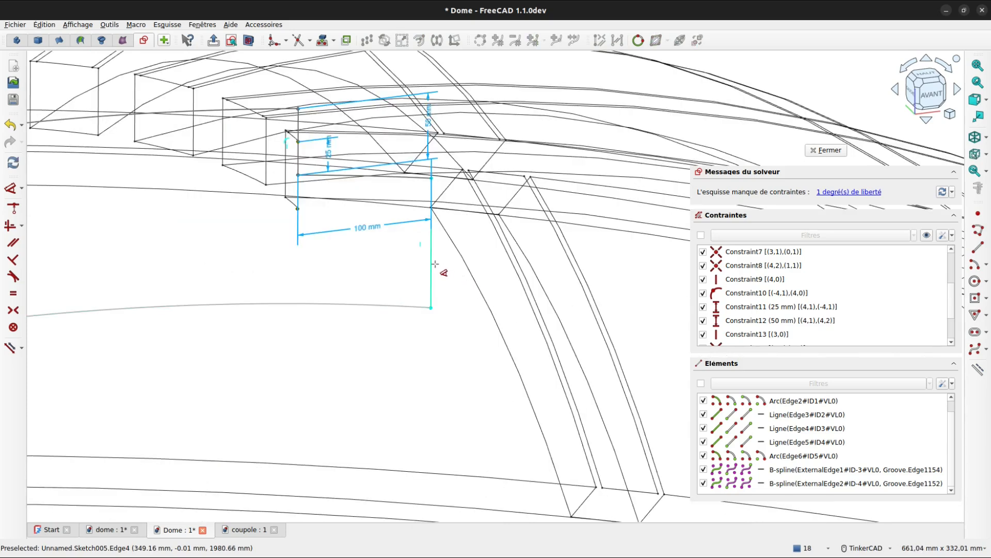
click(433, 265)
click(464, 246)
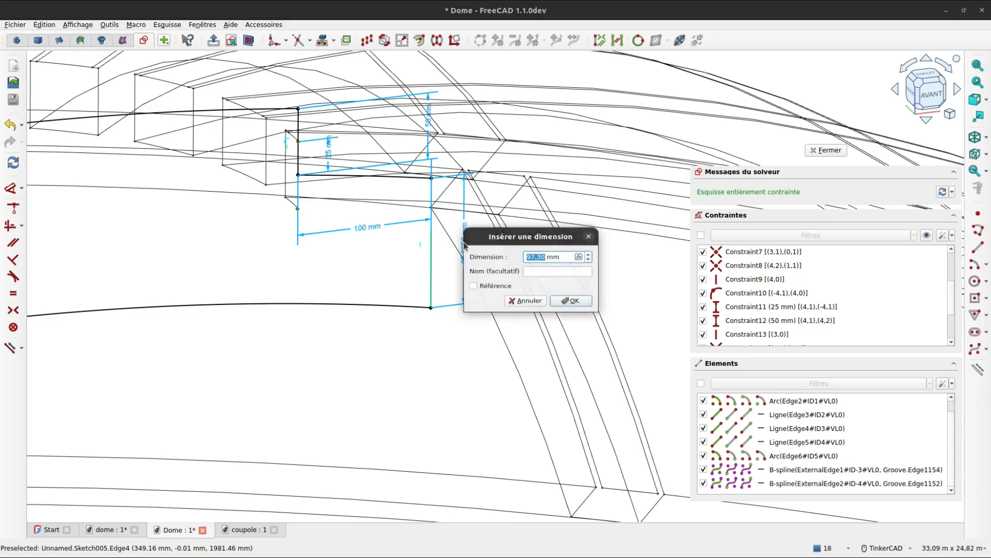
text(50)
key(Return)
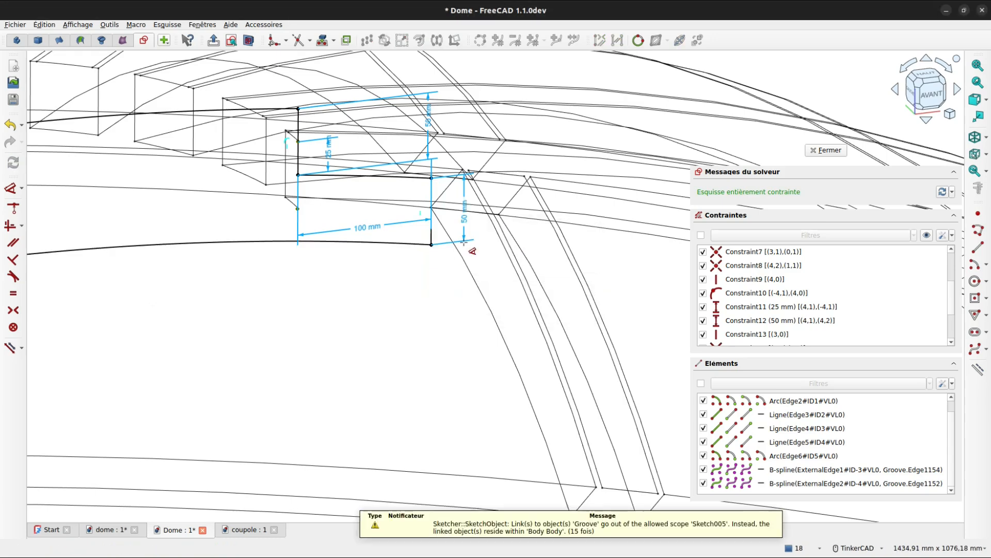
scroll(475, 205, down, 5)
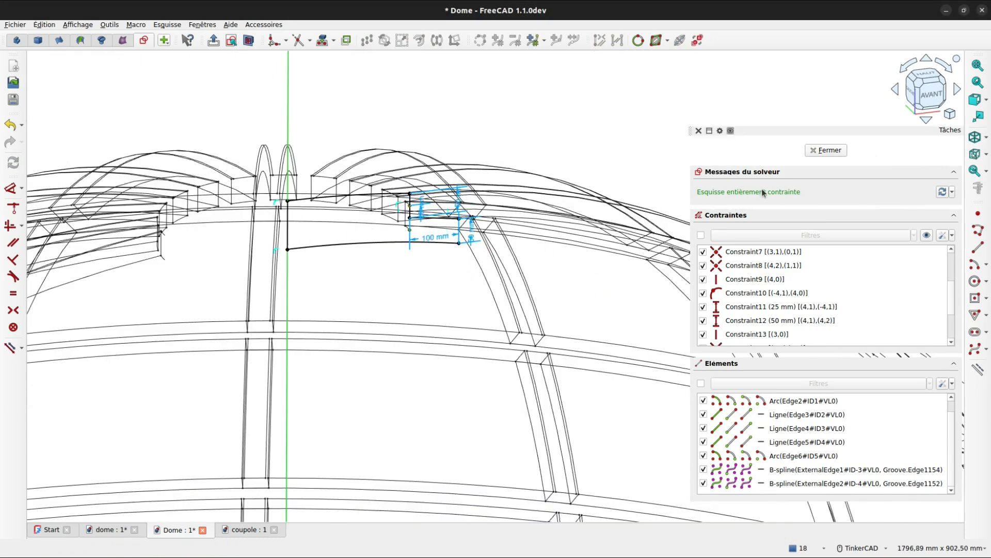
click(828, 150)
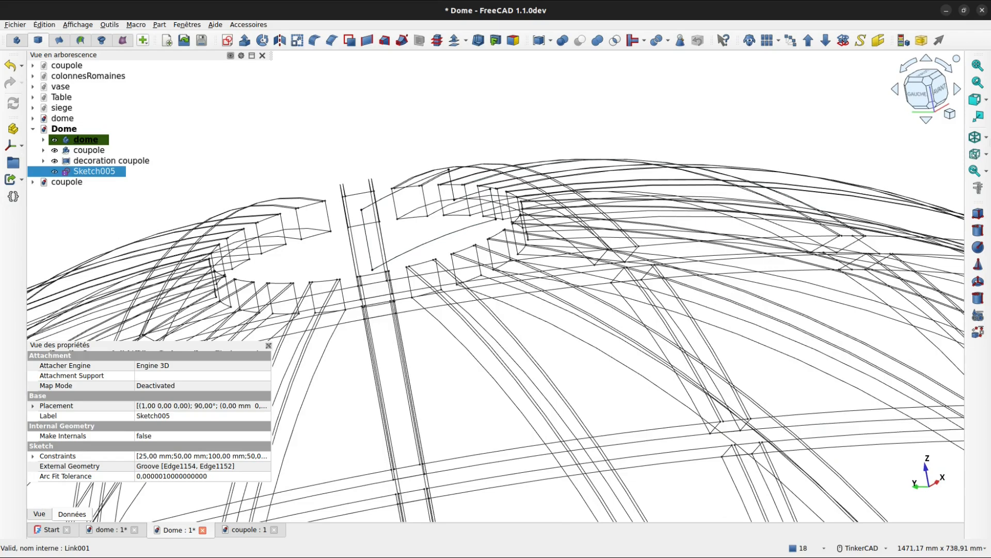
Step: Restore the shaded display and revolve Sketch005 360° about the Z direction through the origin as a solid
click(984, 137)
click(924, 206)
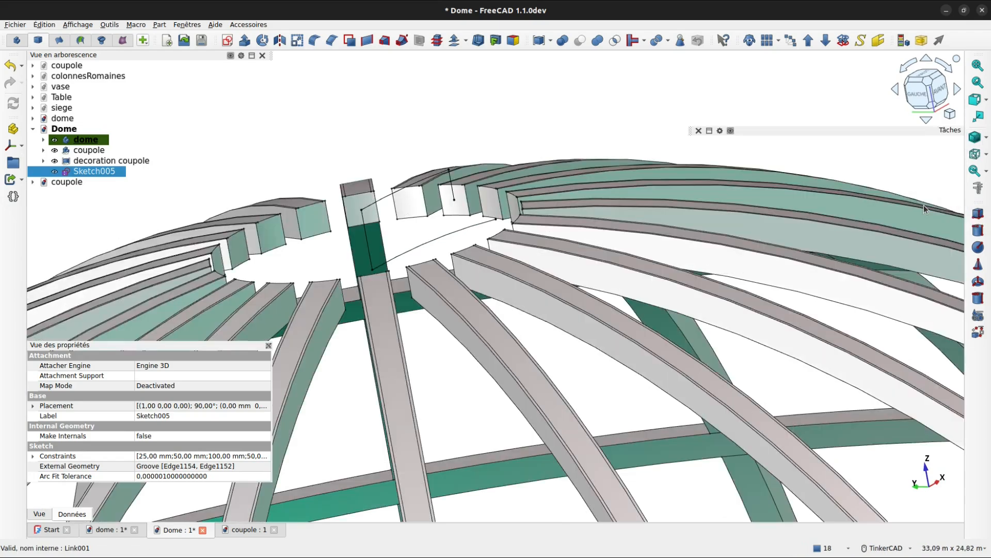
click(262, 41)
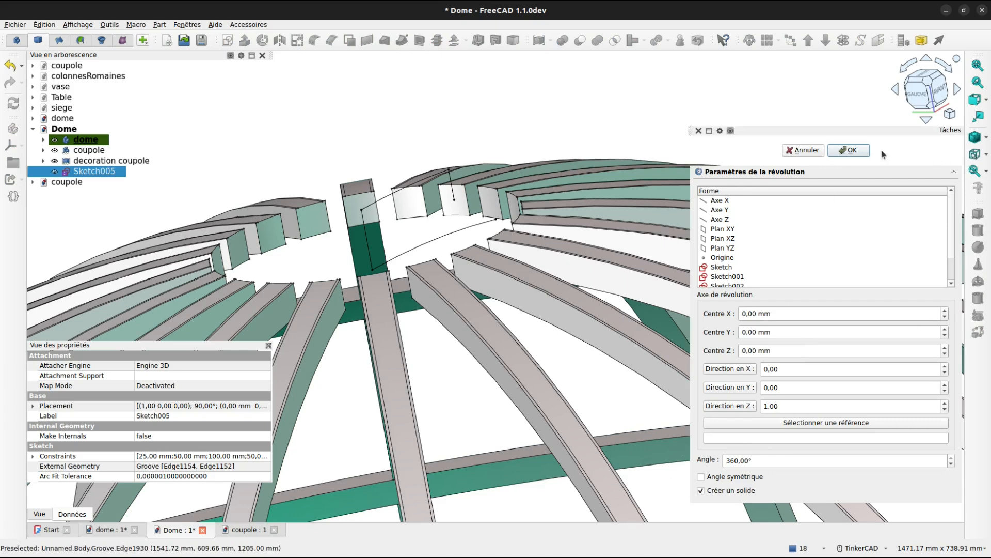
click(851, 150)
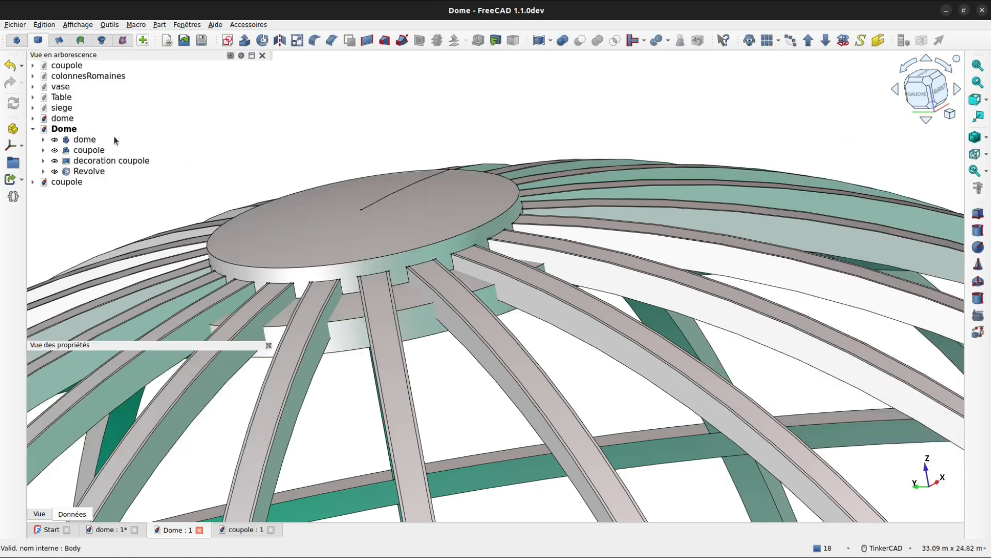
Step: Create a Draft clone of the dome body
click(143, 40)
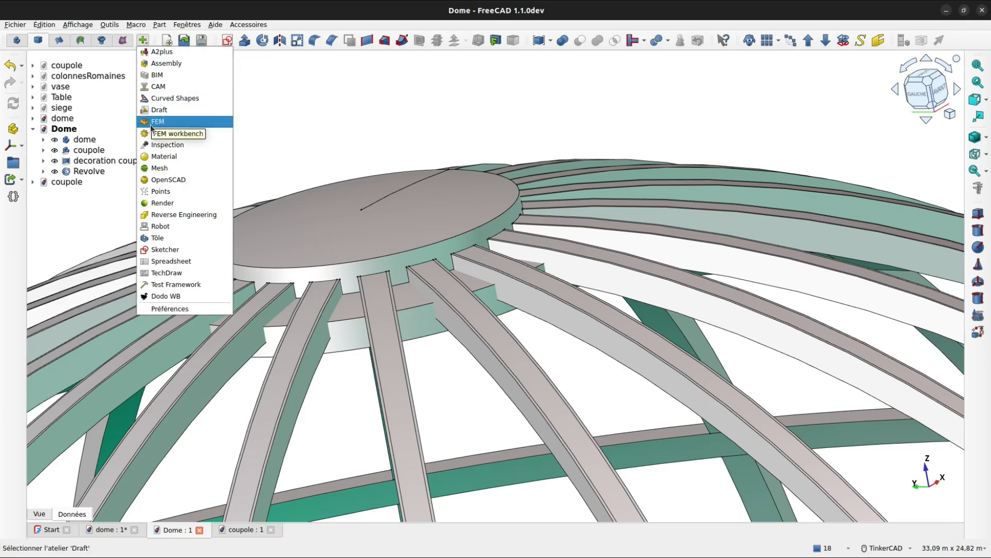
click(156, 109)
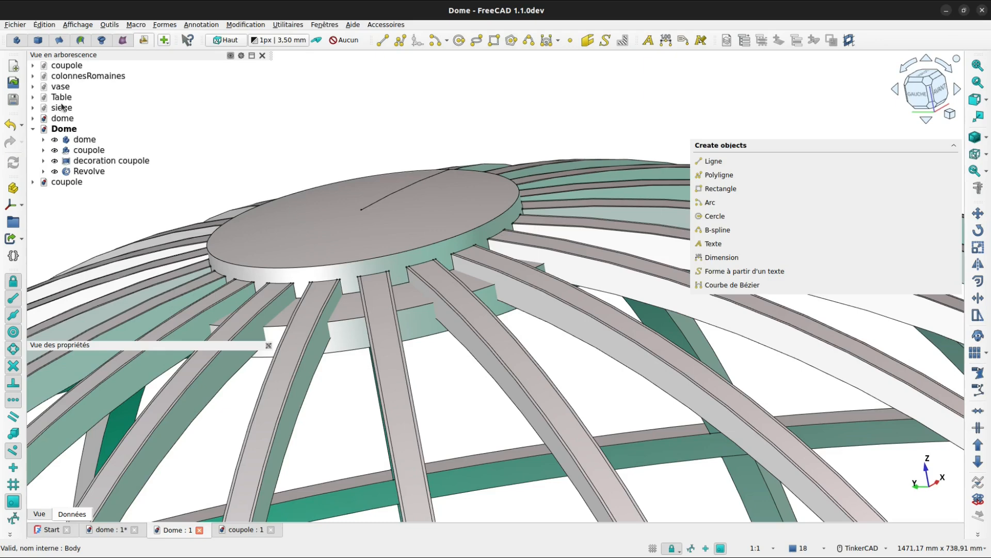
click(85, 139)
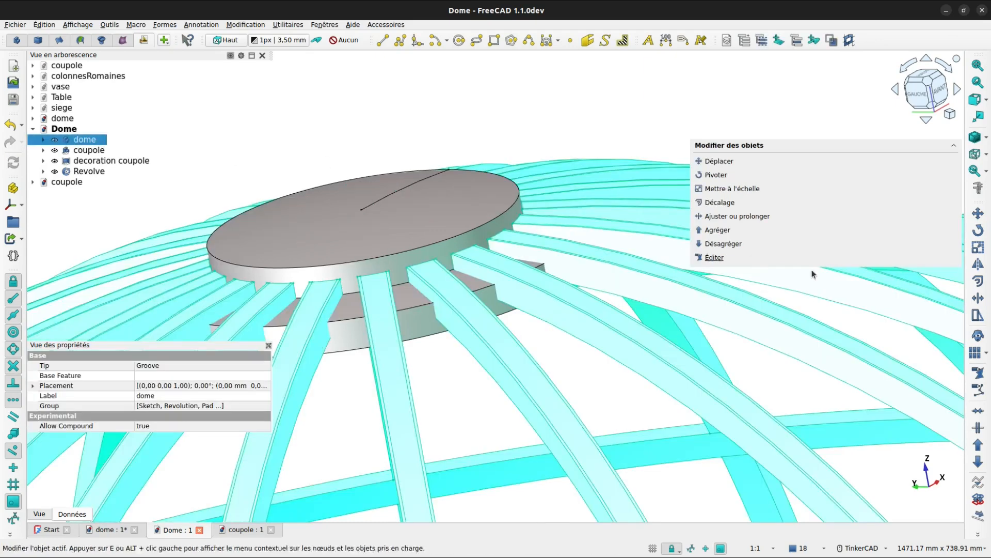
click(978, 336)
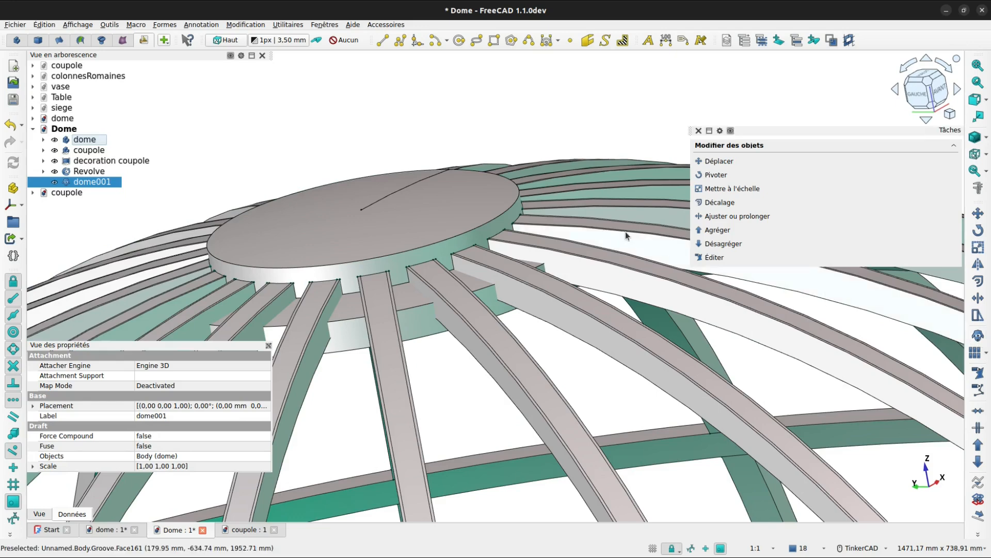
Step: Save the document and subtract the dome001 clone from the Revolve solid with a Part boolean cut
click(38, 40)
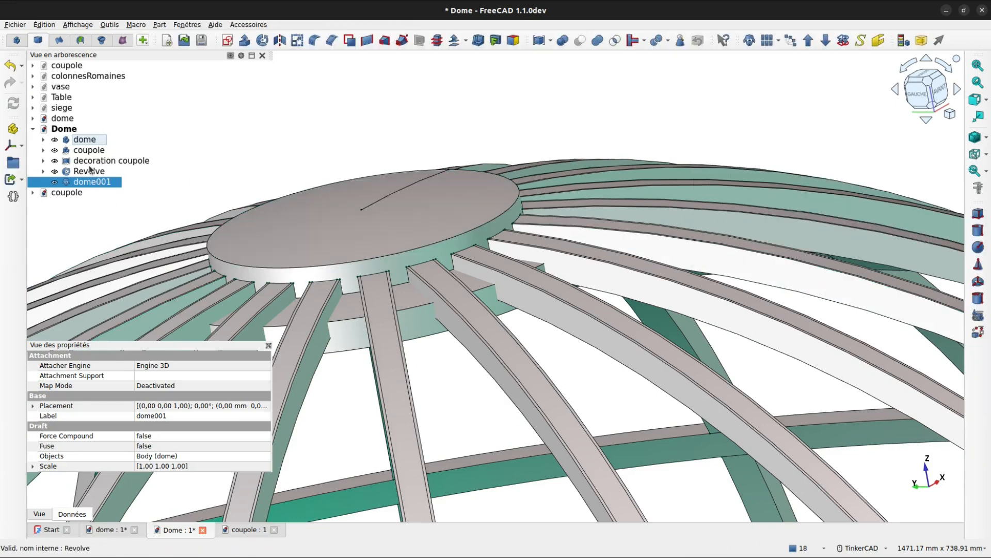
click(89, 171)
click(88, 171)
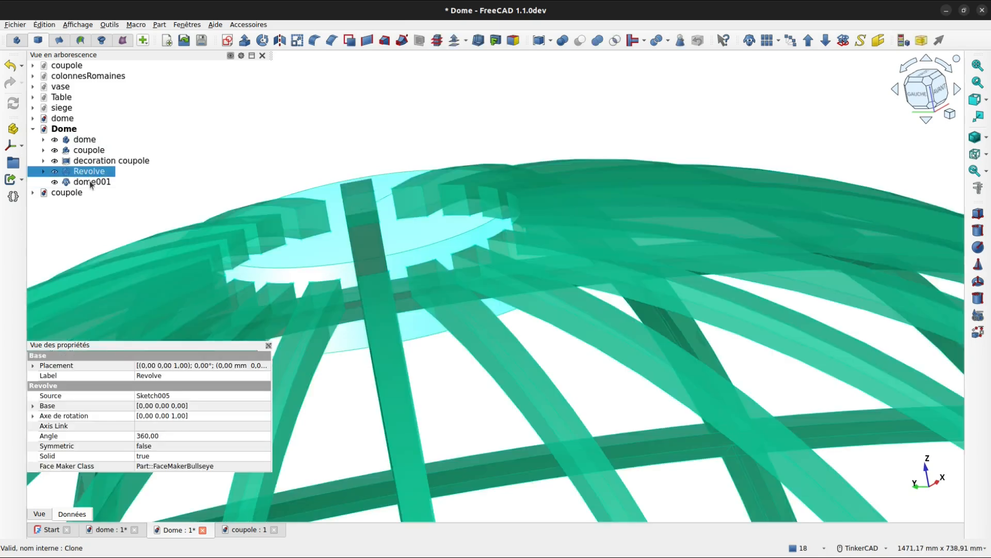
ctrl+click(91, 182)
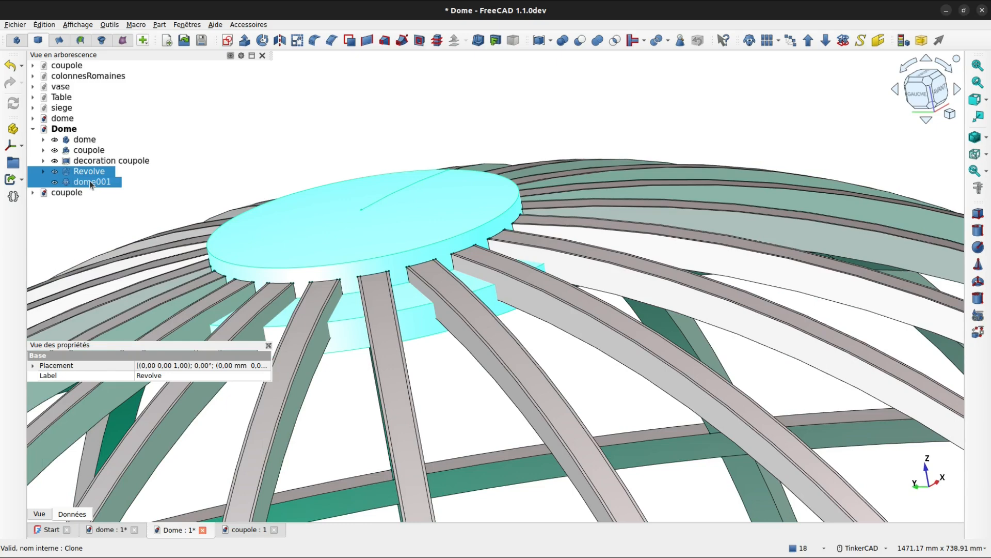
key(ctrl+s)
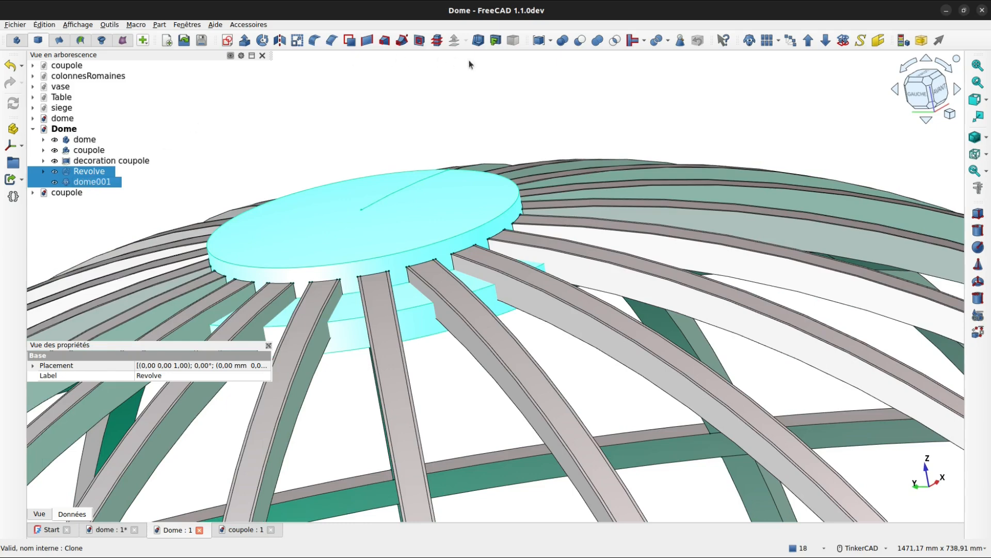
click(580, 41)
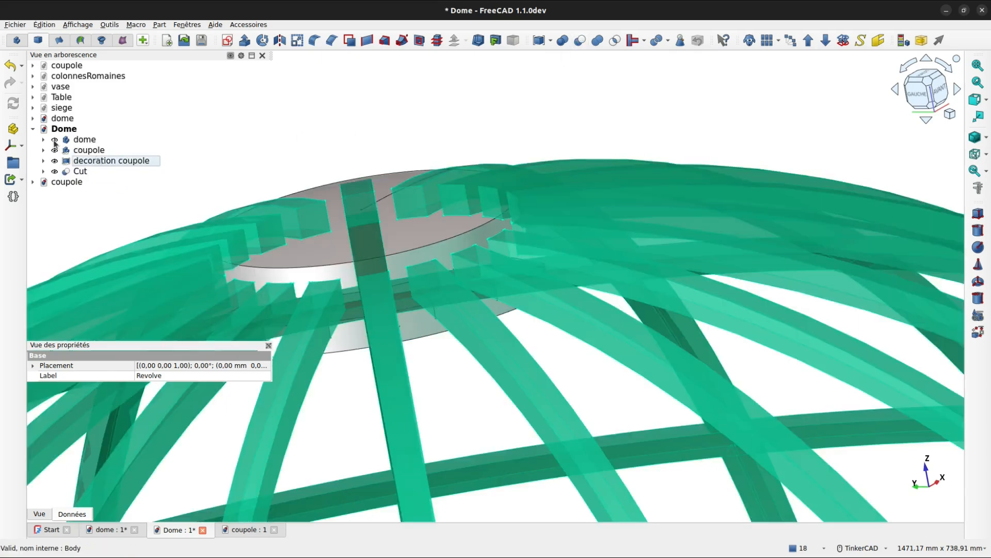
Step: Hide the dome body and rename the Cut object to "clef de voute"
click(55, 141)
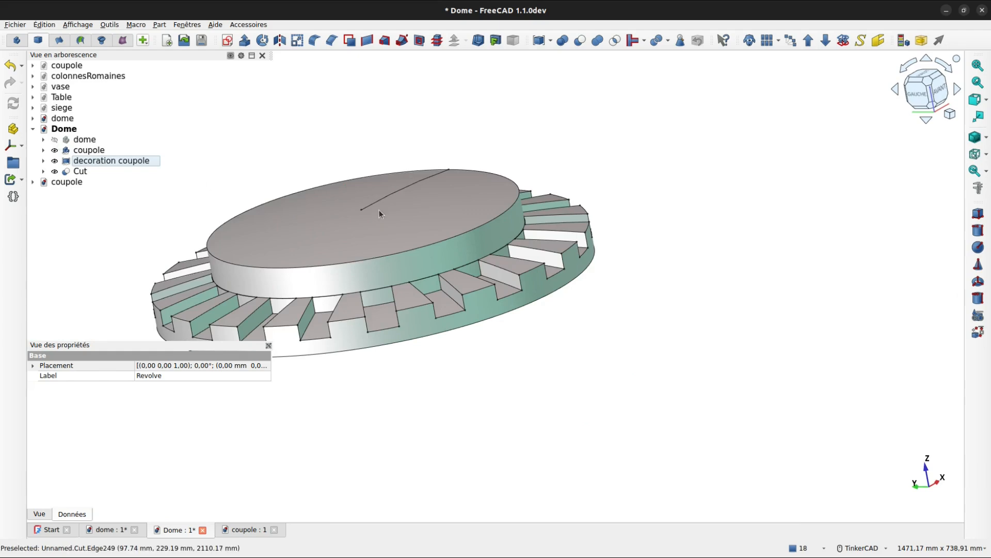
right_drag(466, 236, 407, 243)
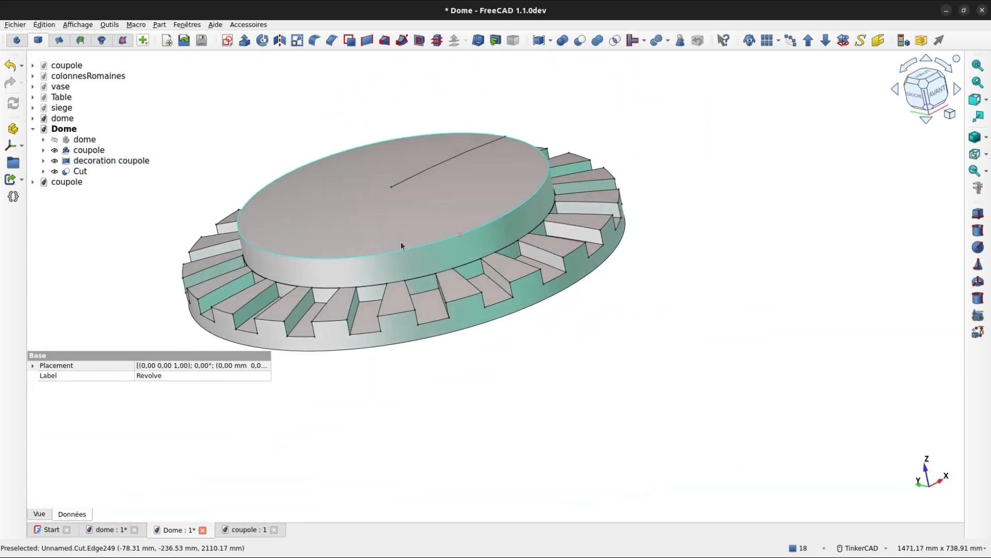
click(82, 174)
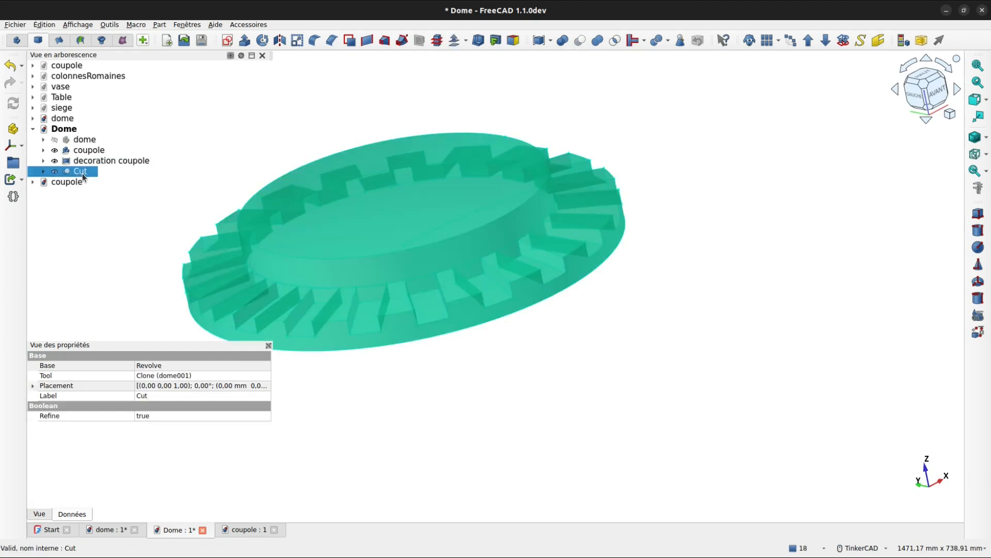
click(83, 175)
text(clef de voute)
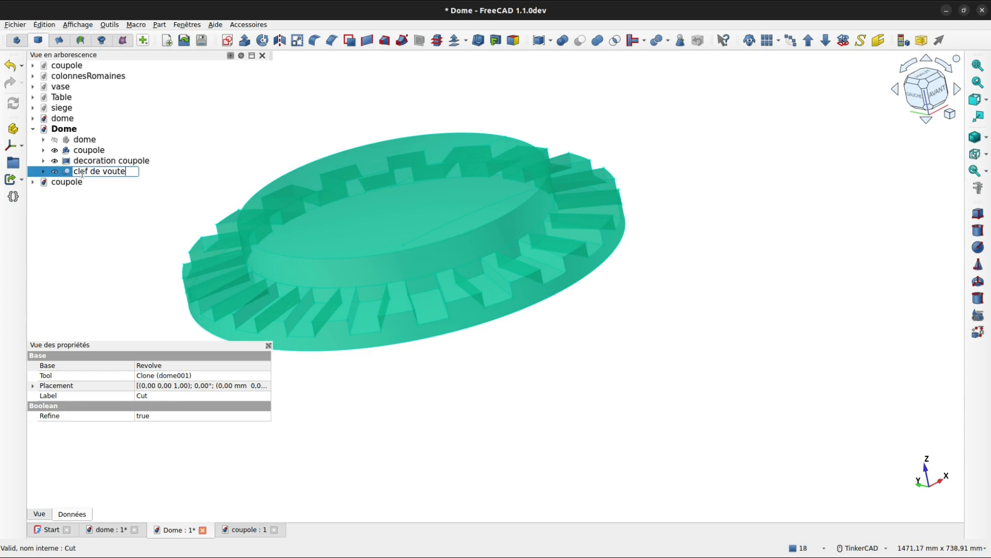
key(Return)
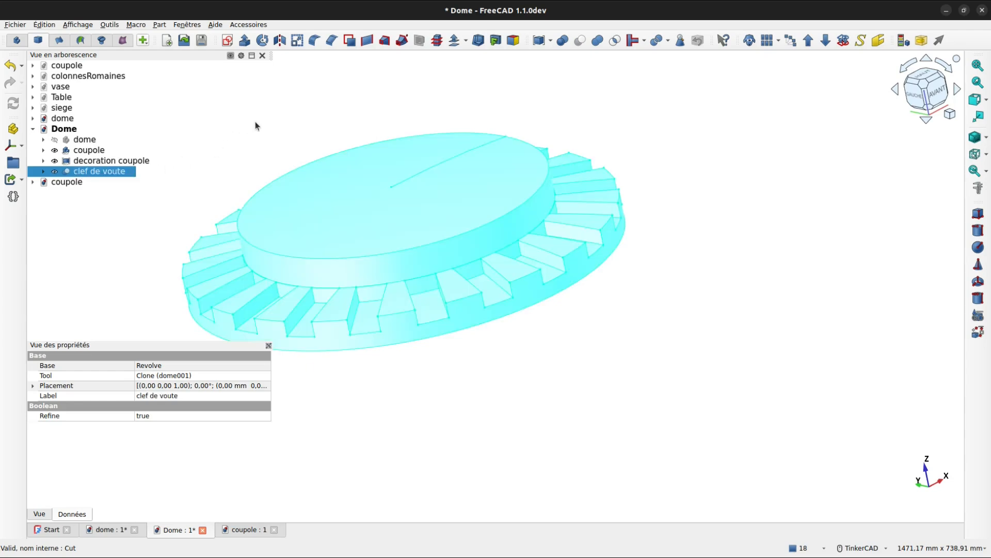
click(256, 122)
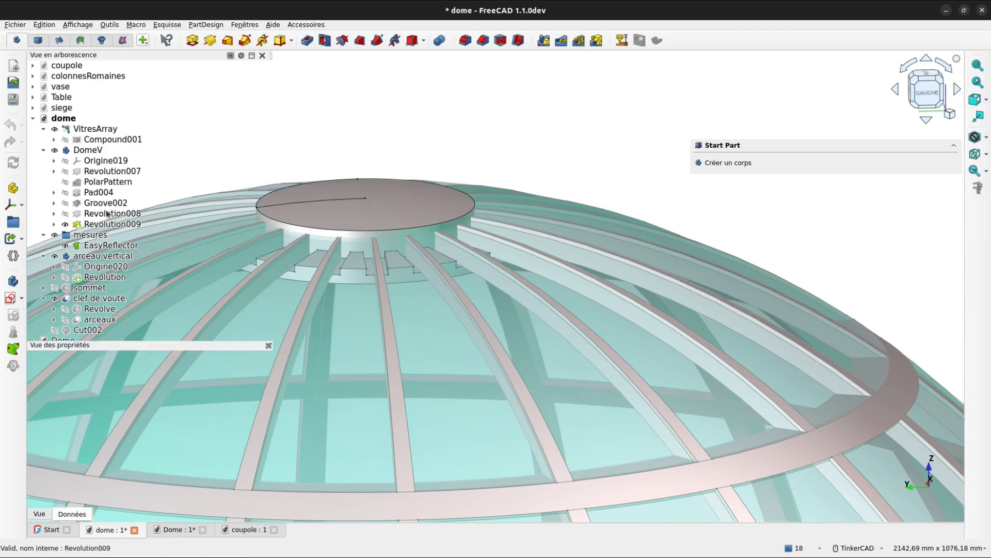
Step: Show the sommet part in the reference dome document and examine its shape over the keystone
click(55, 288)
right_drag(386, 195, 385, 161)
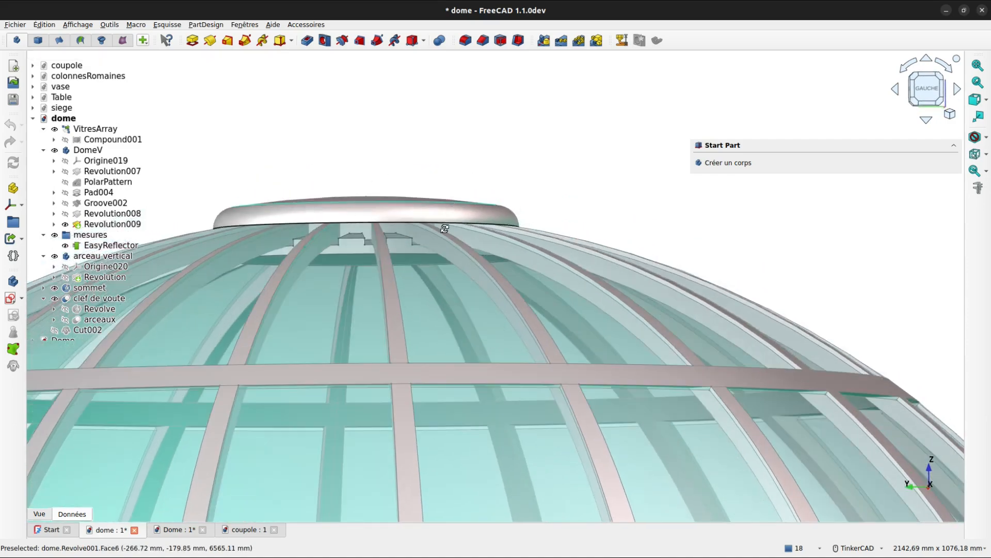
right_drag(339, 261, 481, 70)
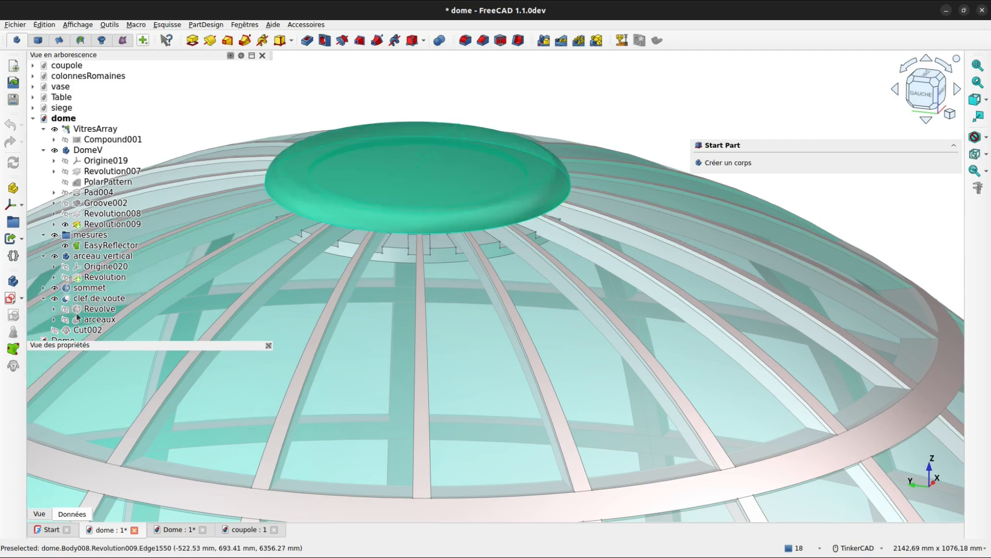
Step: Switch back to the Dome document, show the ribbed dome body and create a new sketch on the XZ plane
click(173, 530)
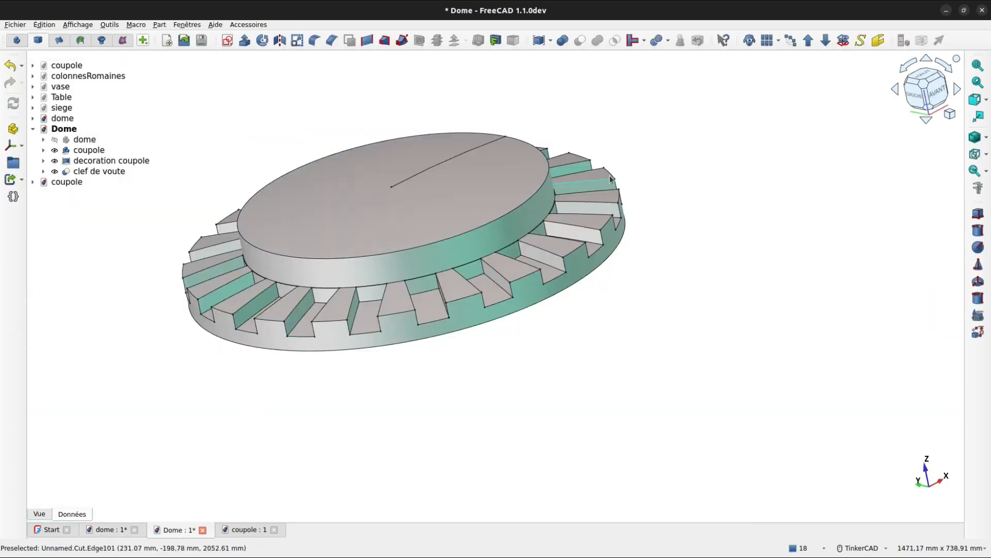
click(498, 203)
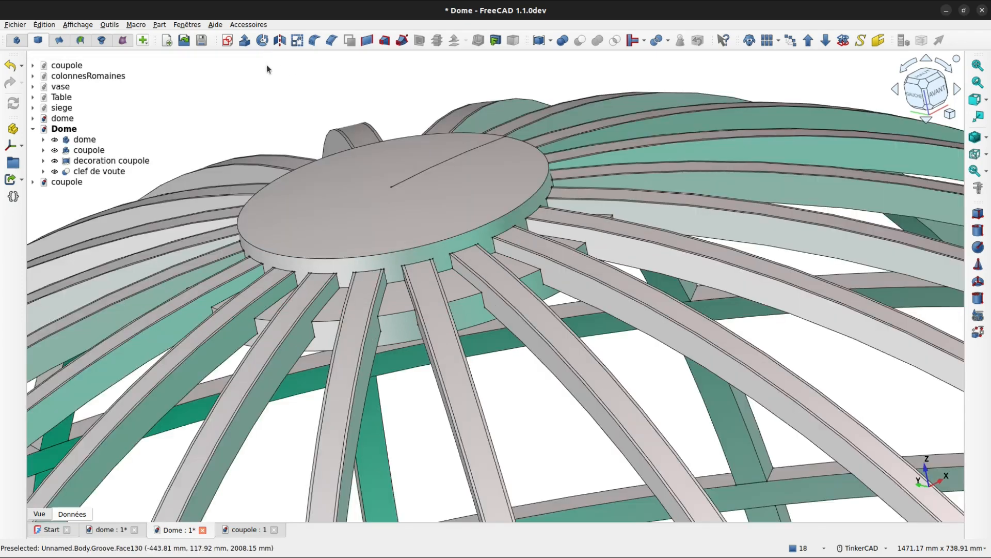
click(228, 40)
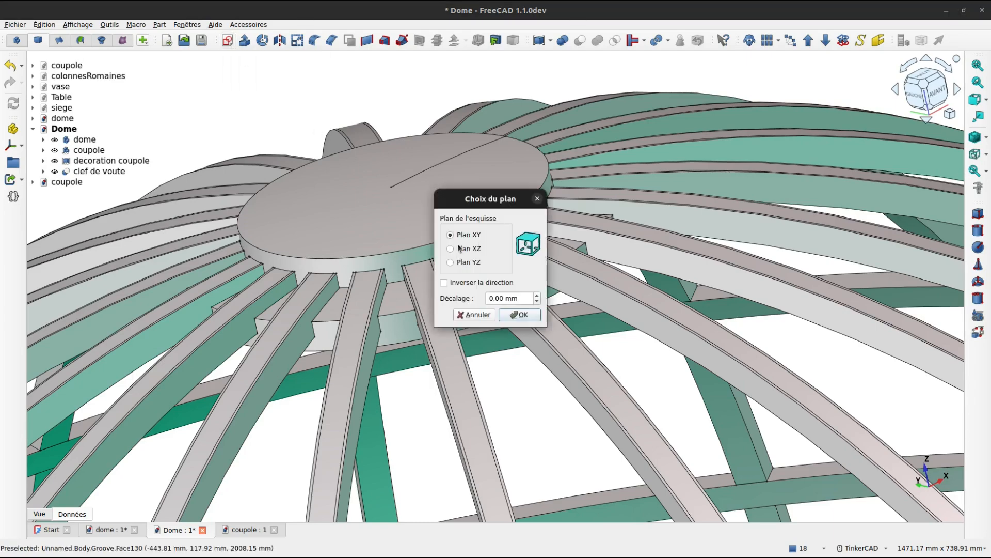
click(519, 314)
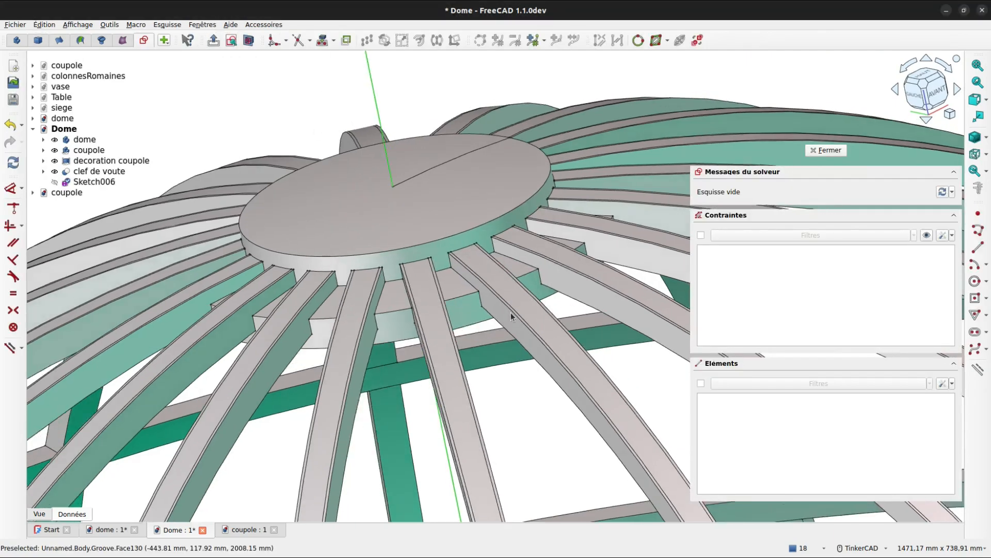
right_drag(517, 248, 608, 276)
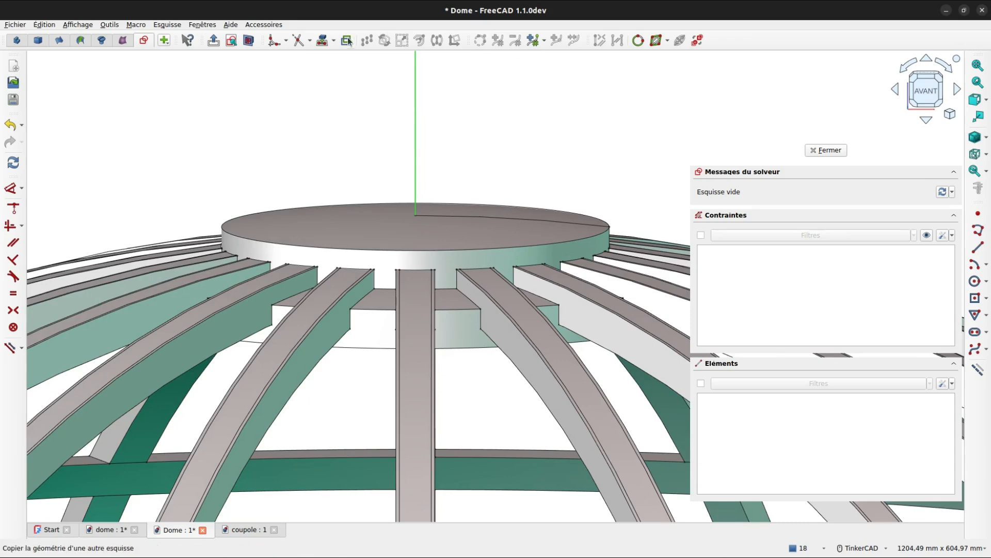
Step: Project the keystone's top arc, its outer vertical edge and a rib's upper curved edge into the sketch as external geometry
click(323, 41)
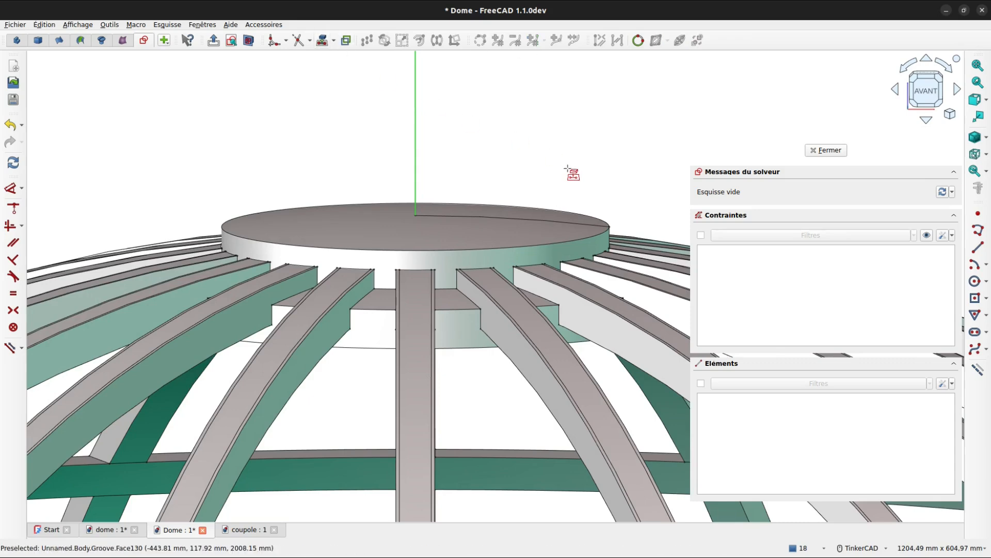
click(571, 222)
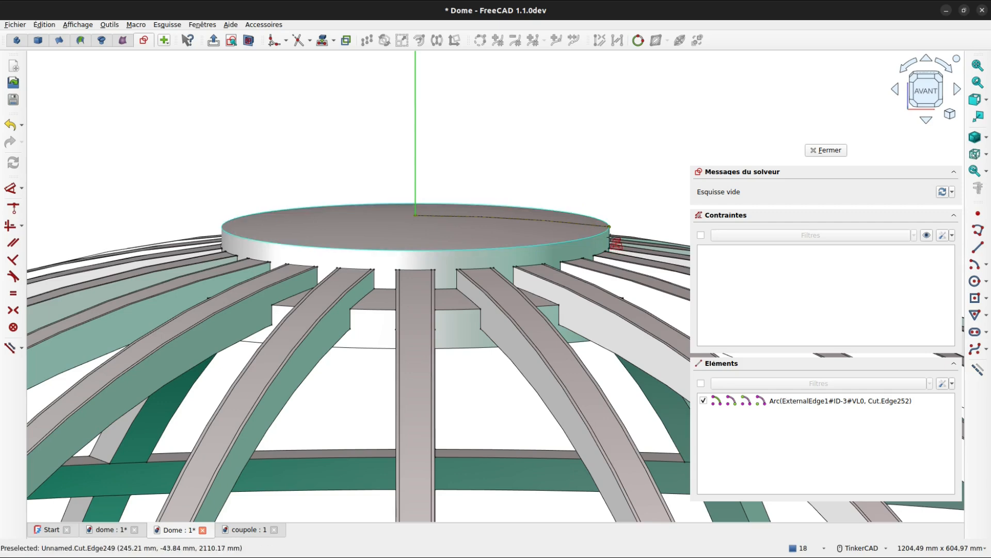
click(612, 241)
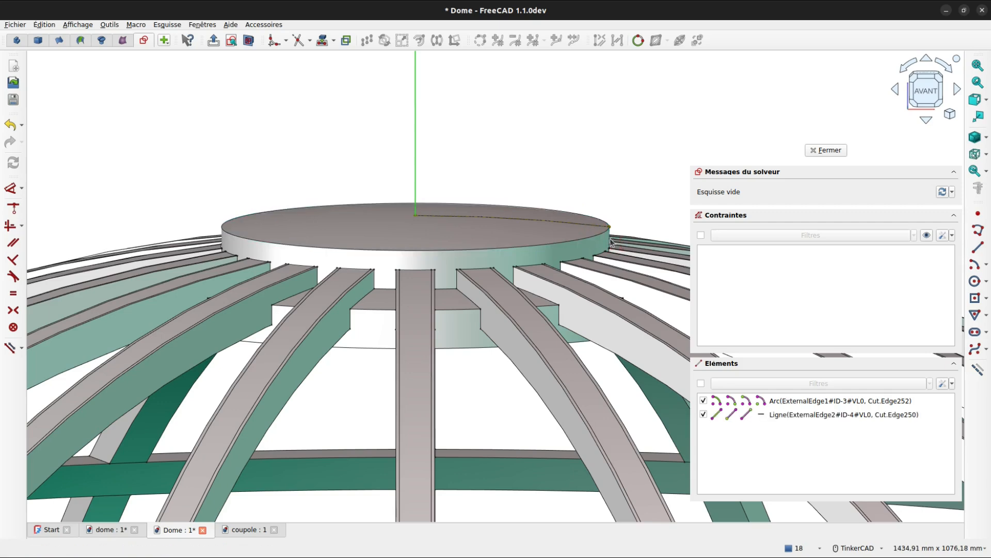
middle_drag(591, 204, 516, 189)
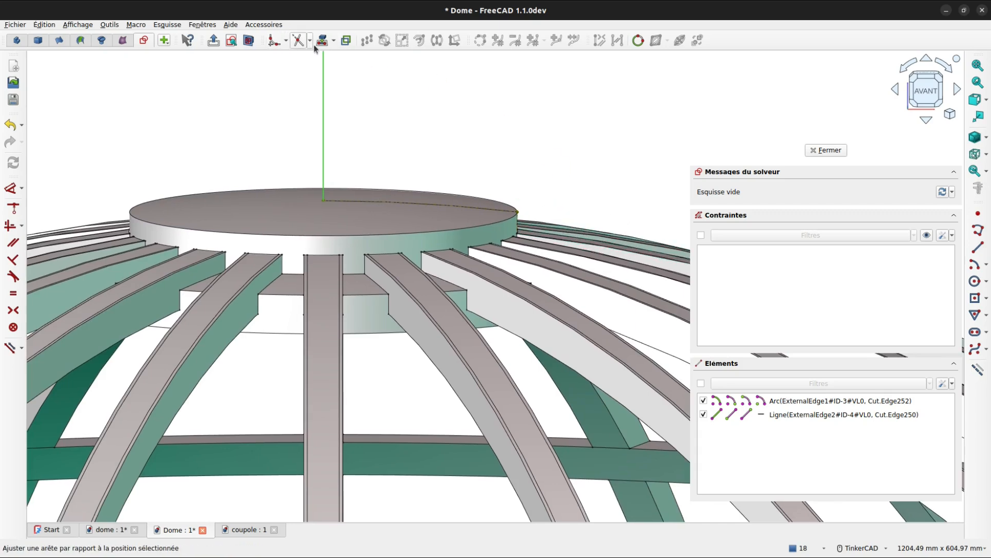
click(253, 41)
right_drag(548, 203, 588, 198)
scroll(558, 218, up, 5)
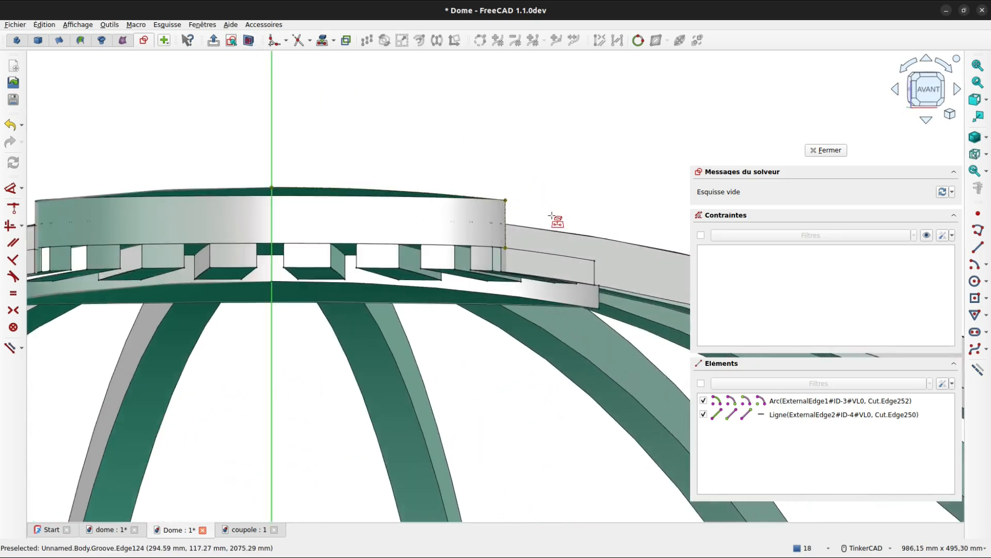
click(501, 239)
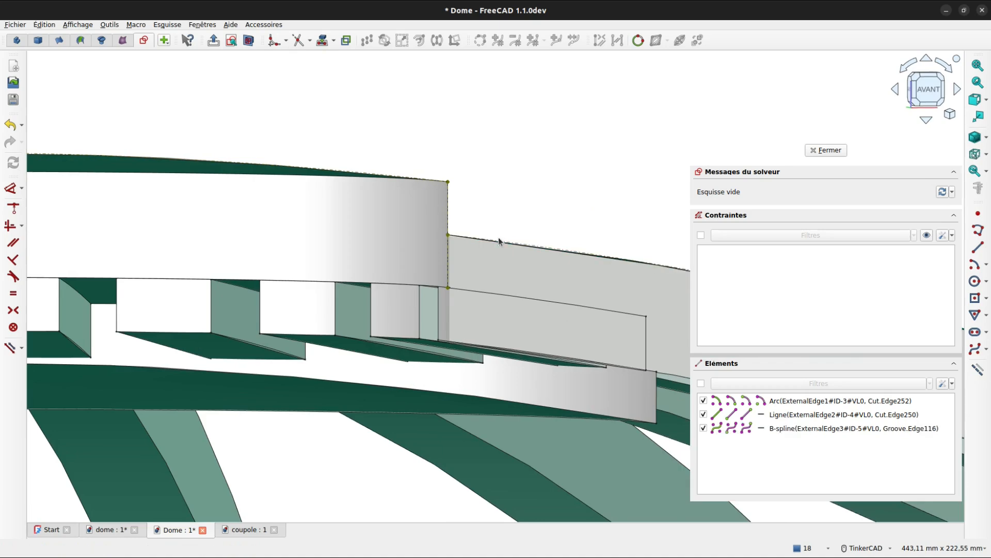
scroll(529, 191, down, 2)
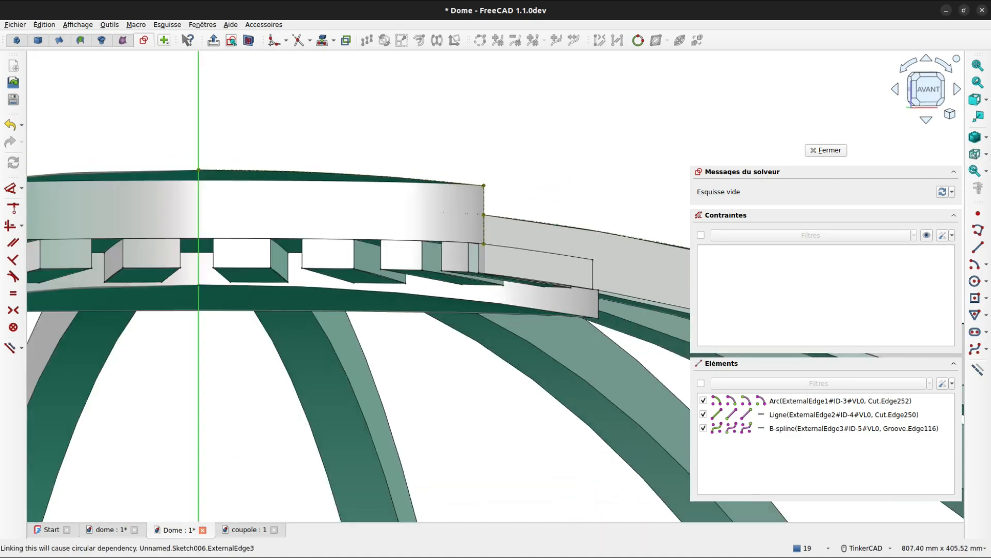
Step: Set the display to wireframe and hide the dome and clef de voute objects so only the sketch references remain
click(985, 137)
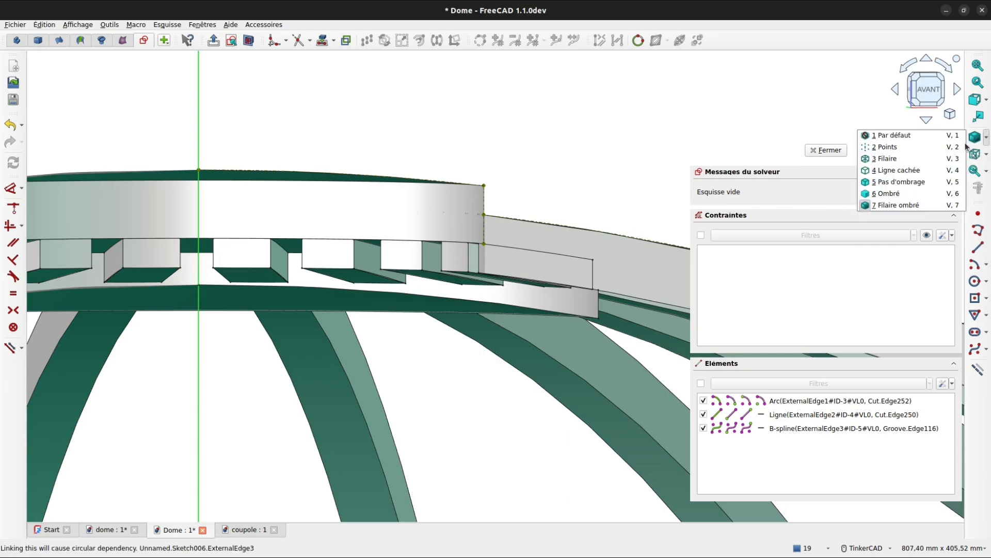
click(939, 160)
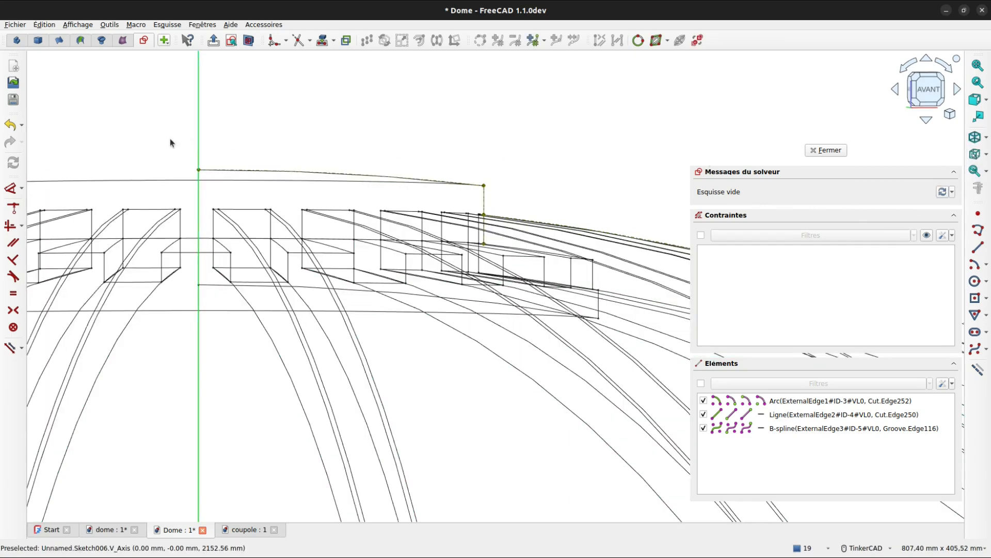
click(36, 82)
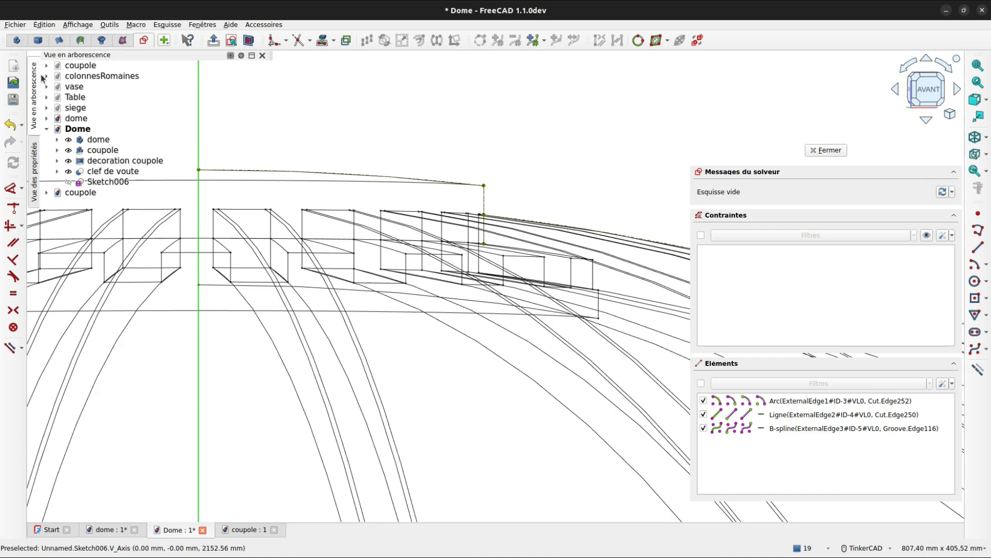
click(69, 140)
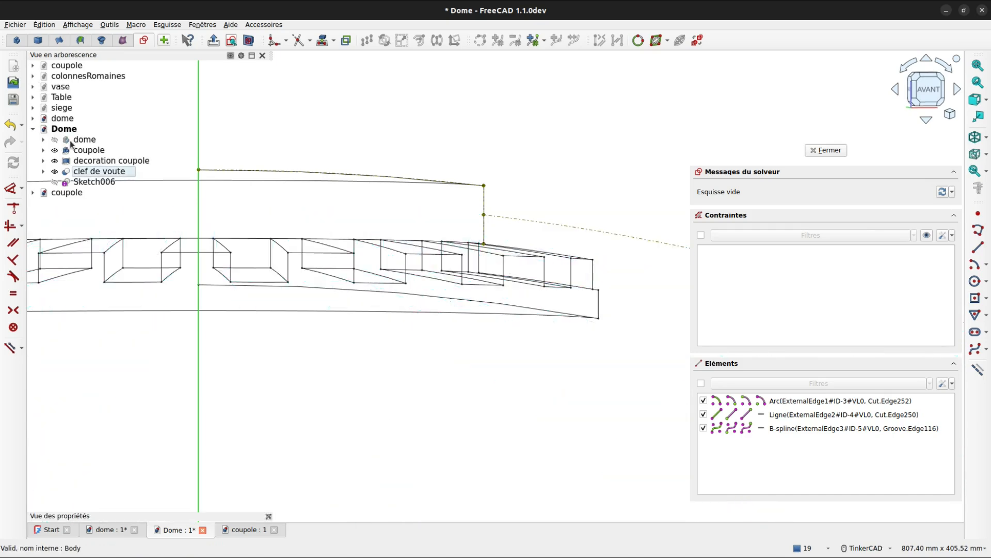
click(55, 172)
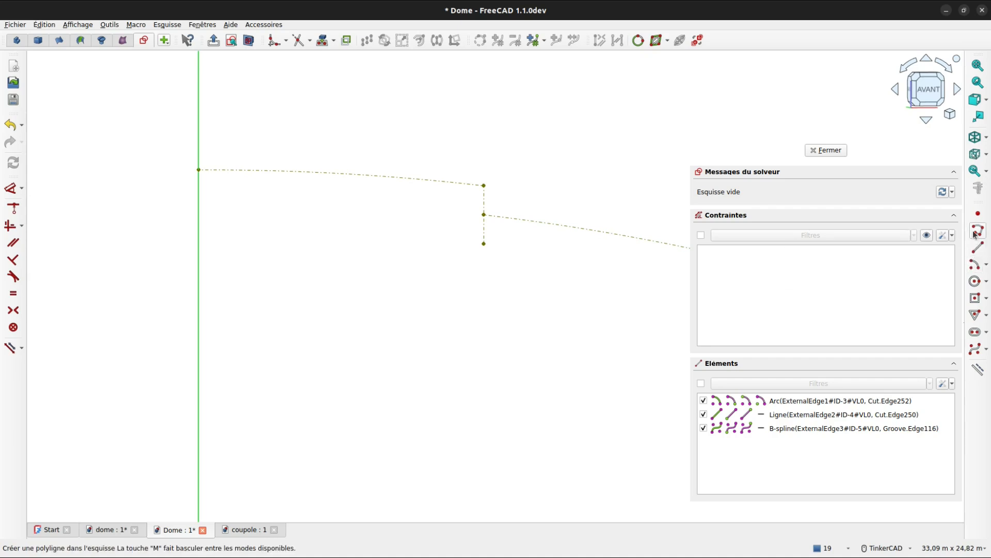
Step: Draw an arc centred on the origin from the vertical axis, above the projected keystone arc, with radius about 2206 mm and sweep about 12°
click(974, 264)
scroll(421, 329, down, 5)
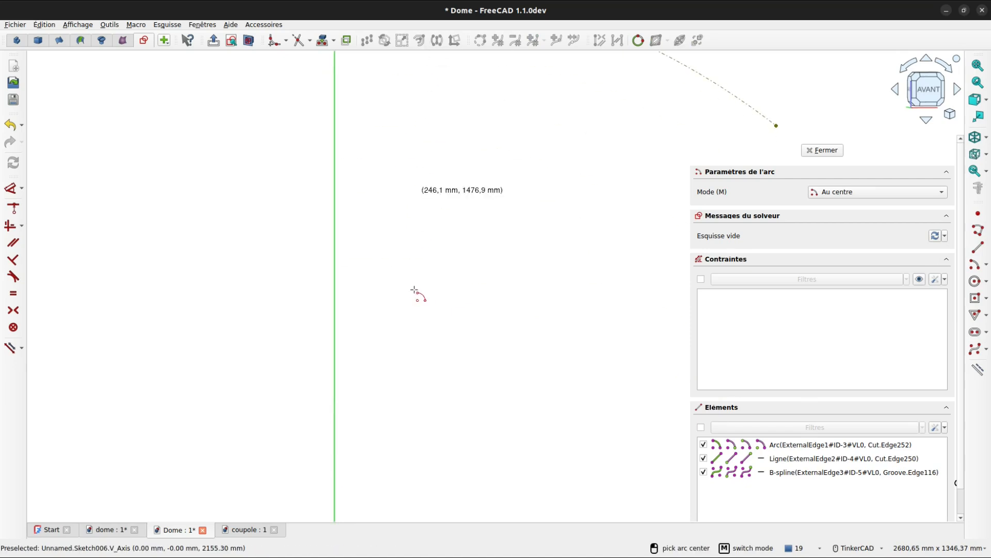
scroll(455, 334, down, 5)
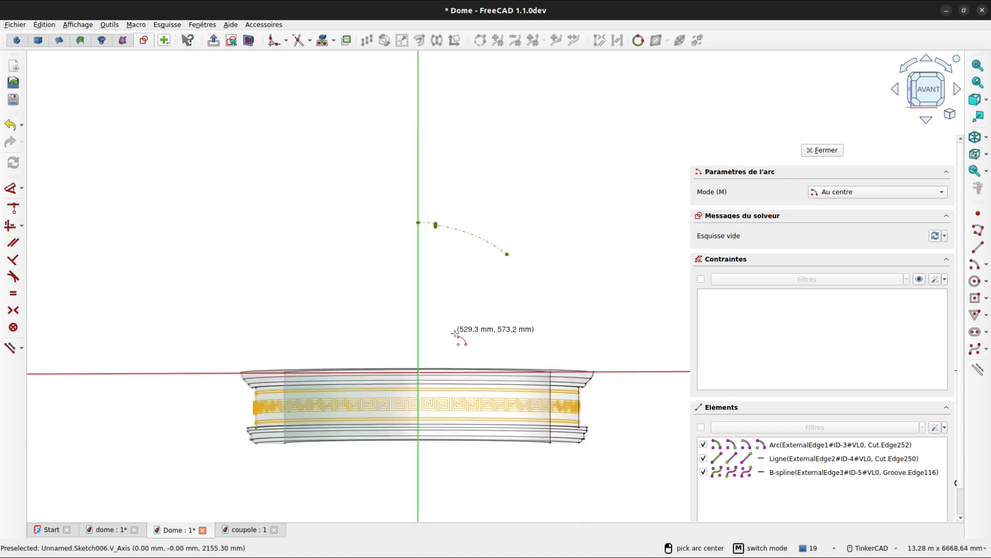
click(418, 372)
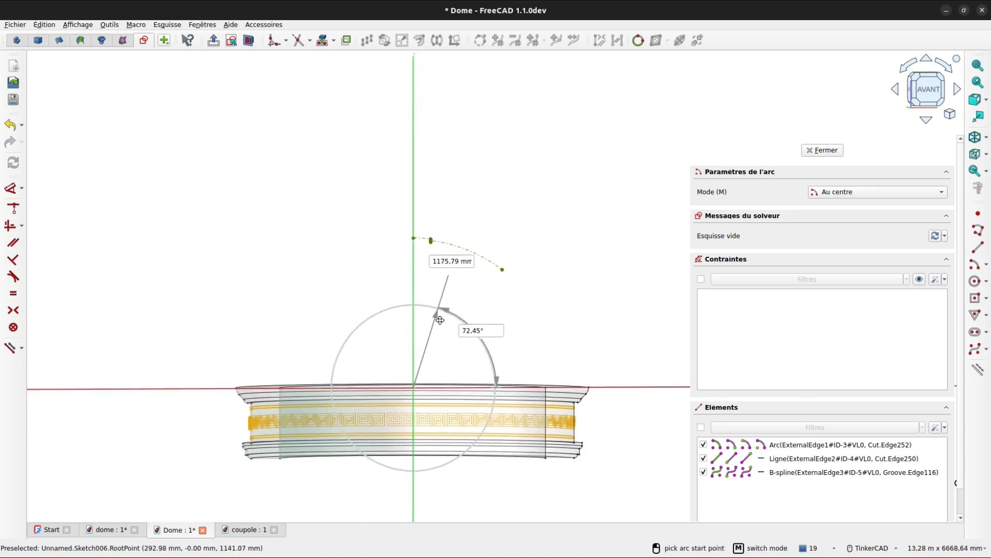
scroll(421, 266, up, 5)
scroll(420, 266, up, 3)
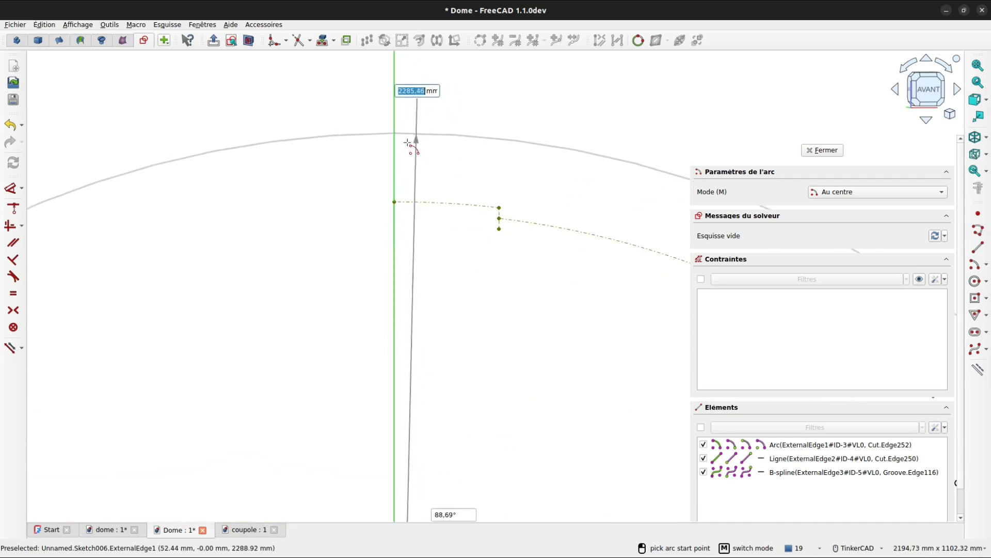
click(395, 167)
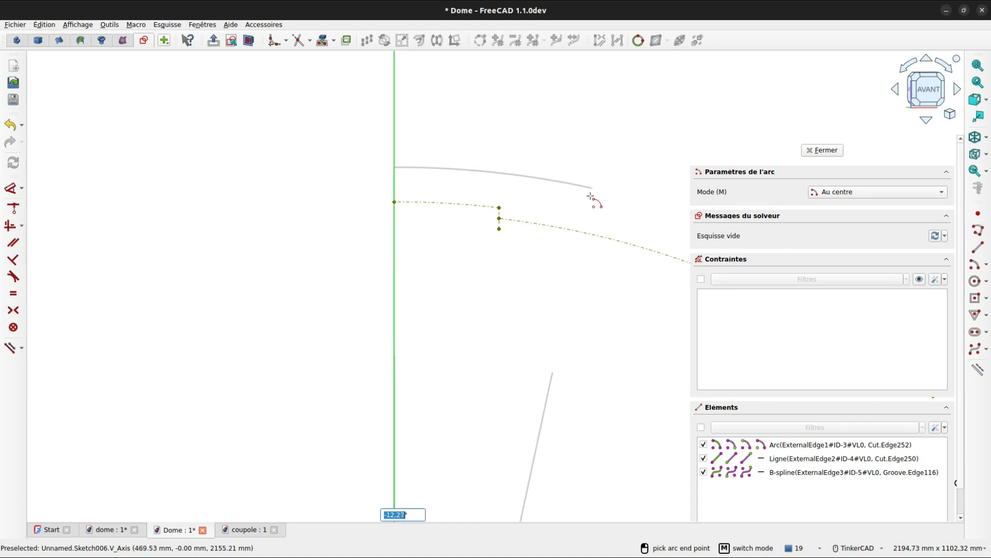
scroll(591, 196, down, 2)
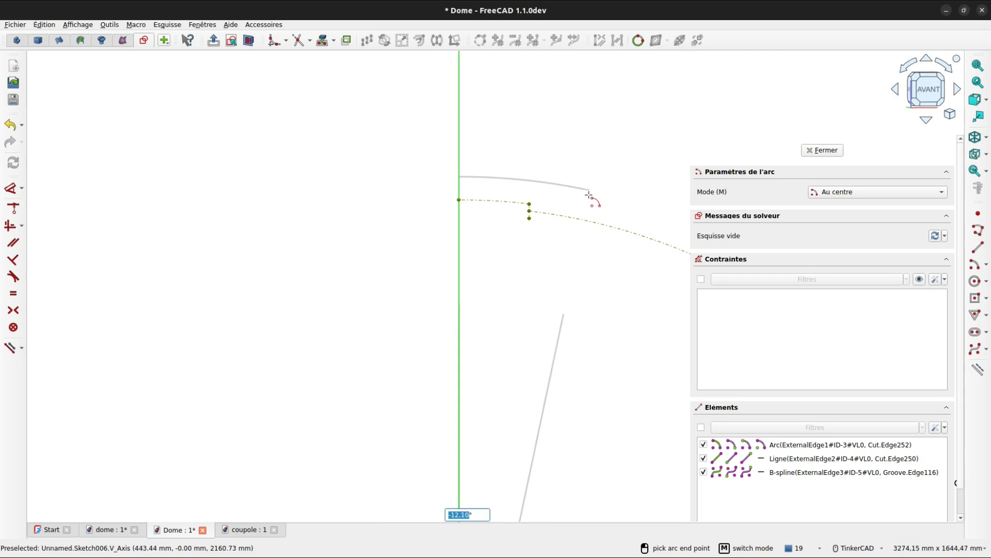
click(590, 195)
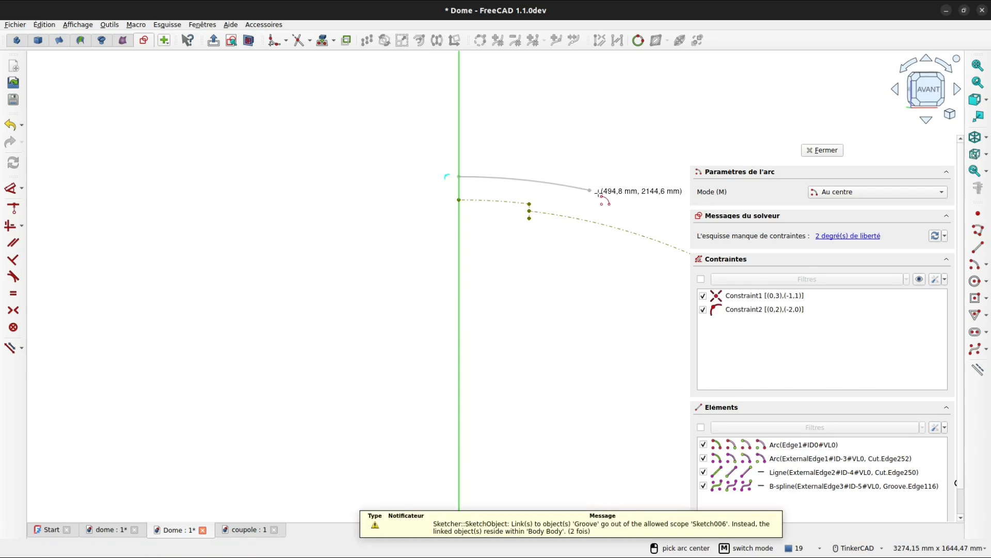
Step: Draw a line along the vertical axis from the new arc's start point down to the projected keystone arc's start point
click(978, 248)
scroll(516, 193, up, 2)
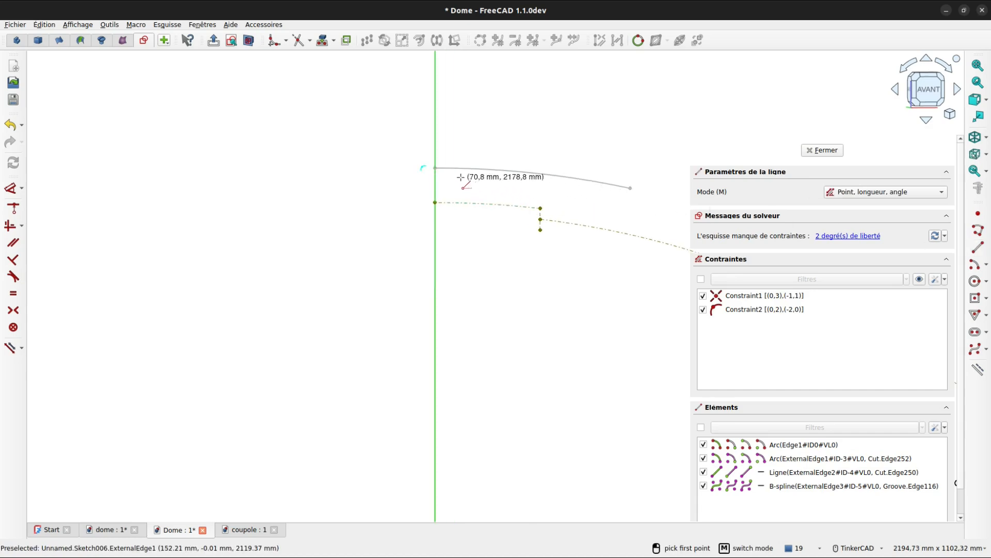
click(434, 169)
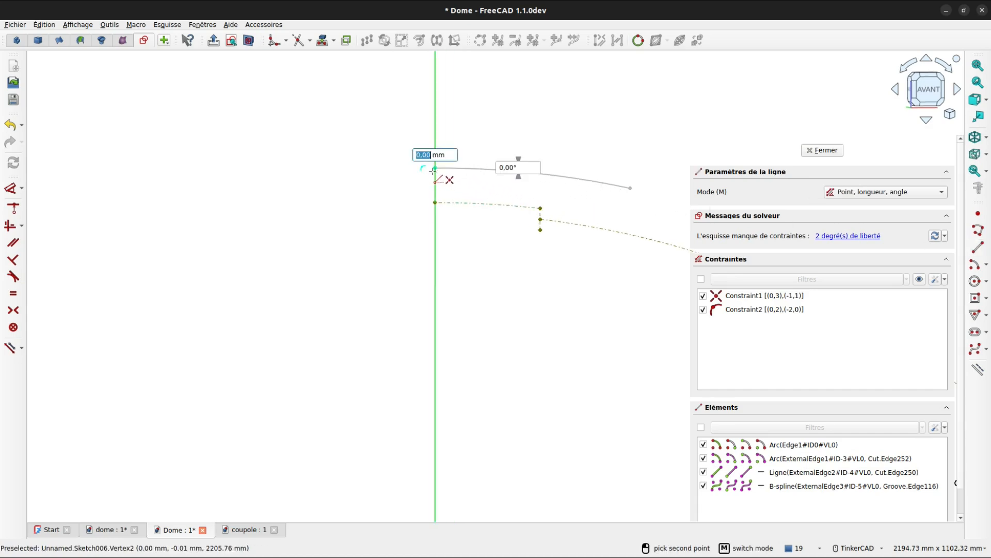
click(435, 205)
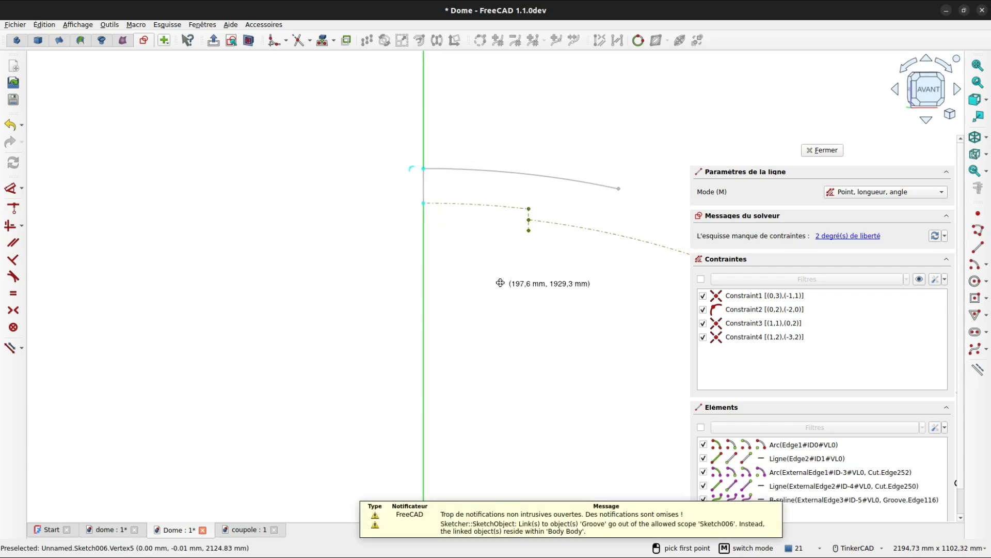
Step: Draw a three-point arc over the projected keystone arc, from the short axis line's lower end to the keystone's outer top corner
middle_drag(500, 283, 424, 277)
click(972, 266)
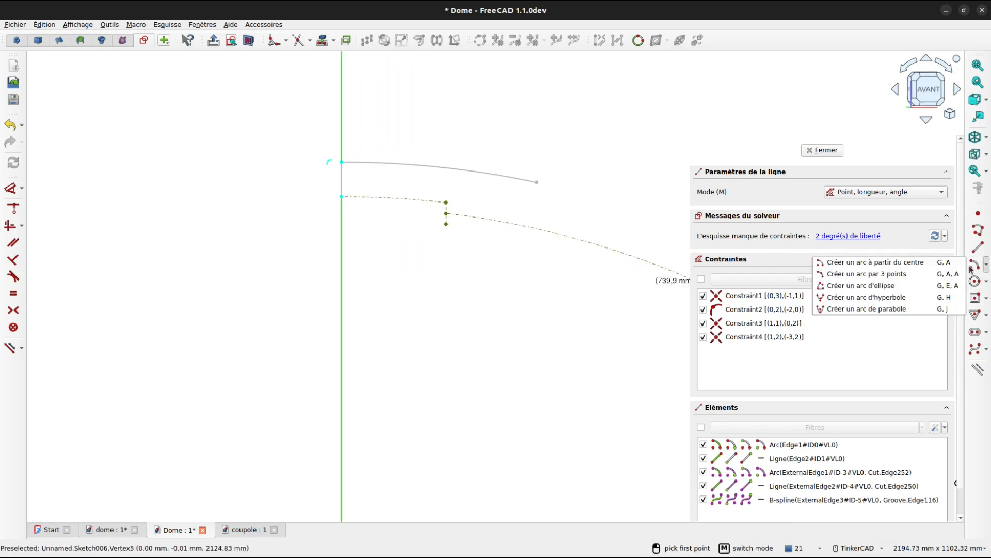
click(873, 274)
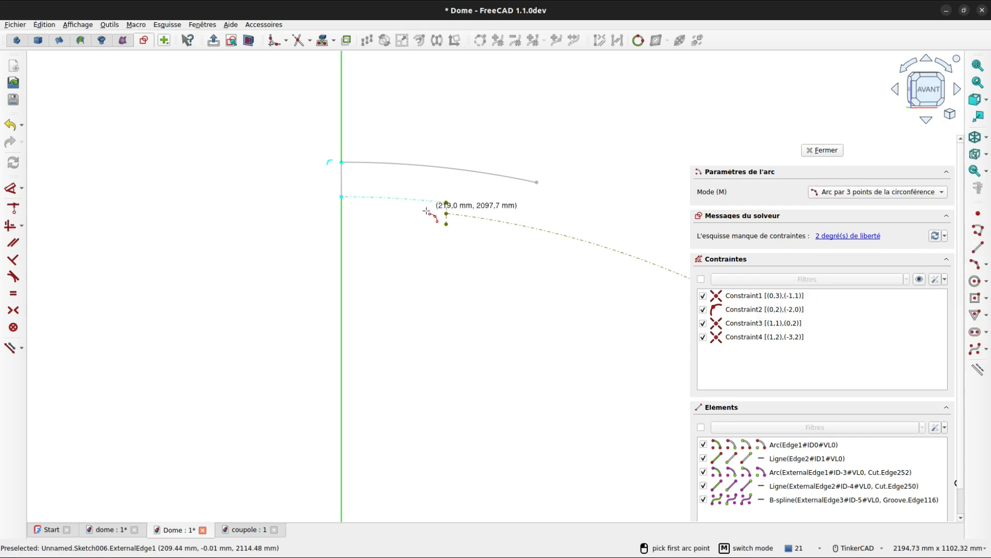
click(341, 196)
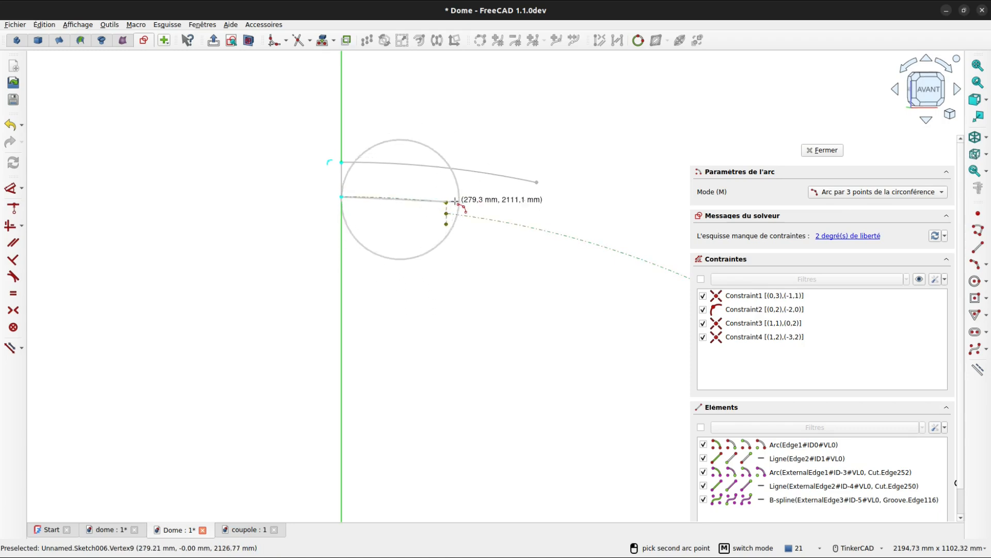
scroll(453, 203, up, 5)
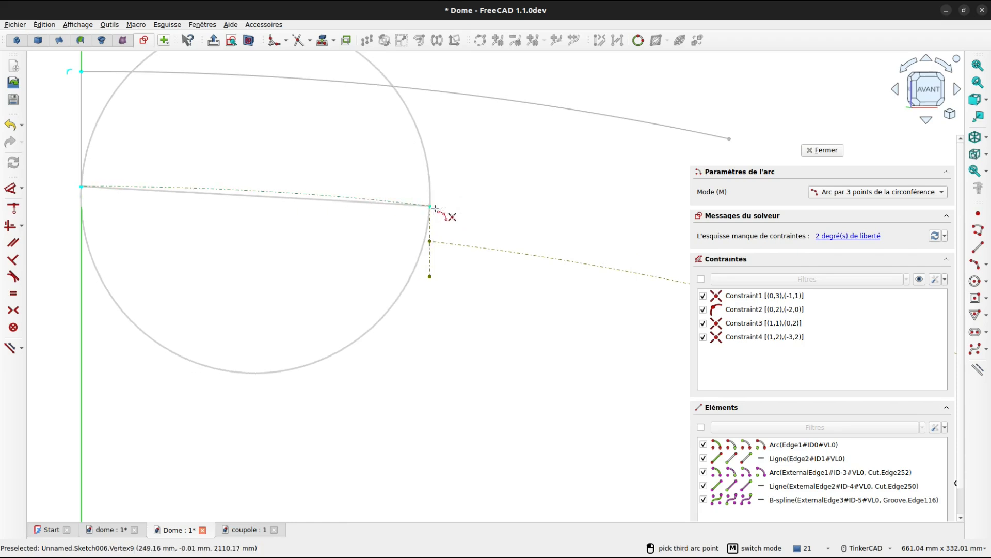
click(431, 206)
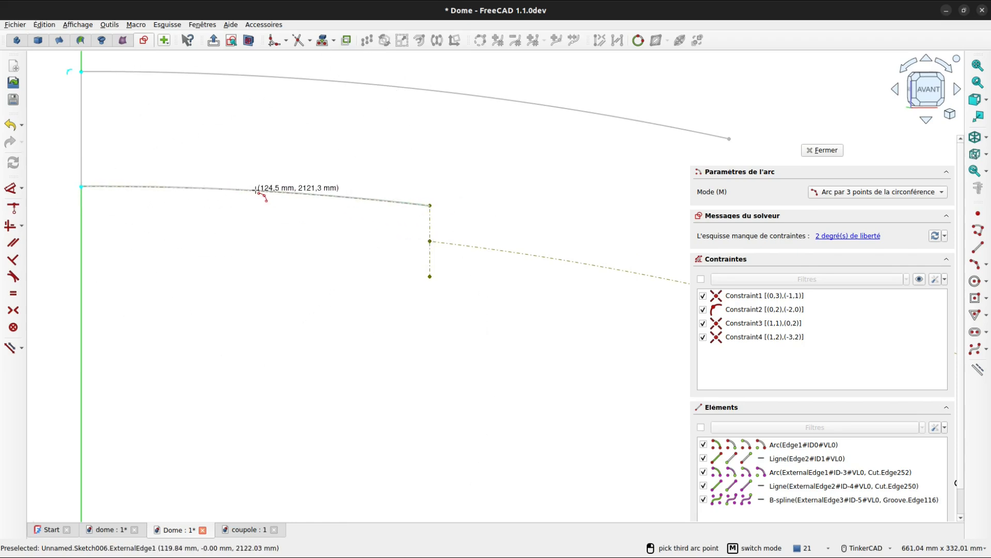
click(255, 190)
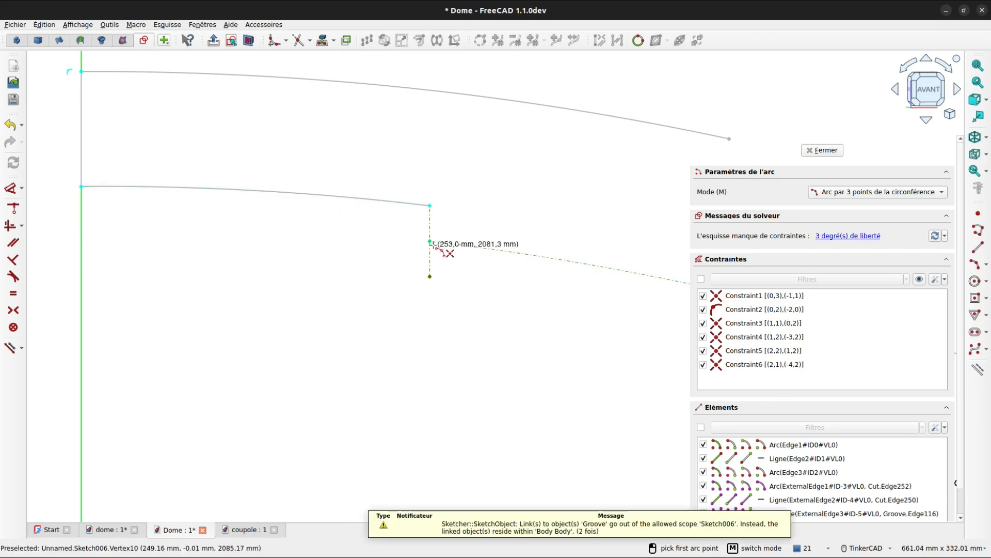
Step: Draw a three-point arc along the projected rib edge, from its start on the keystone's vertical edge to about 460 mm from the axis
click(430, 241)
middle_drag(587, 250, 388, 211)
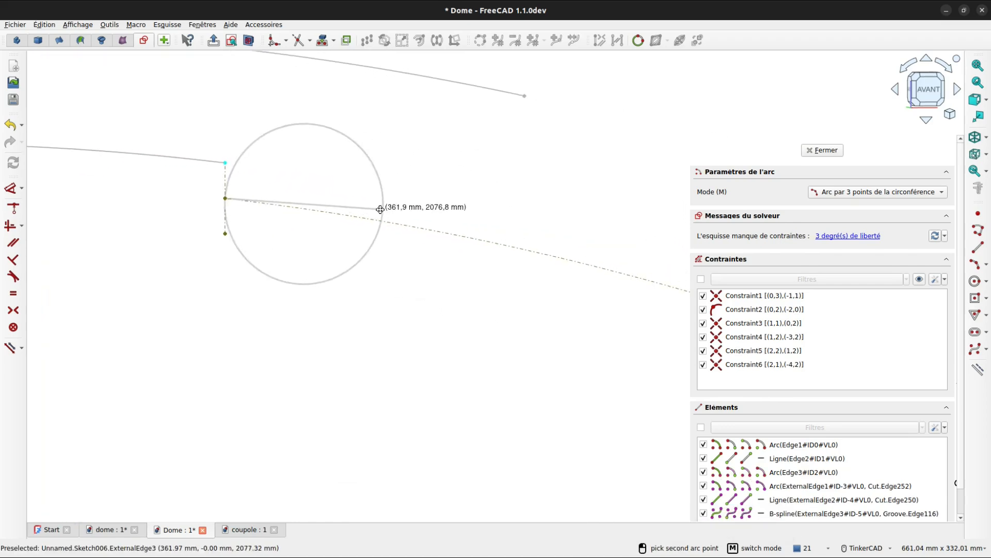
click(524, 250)
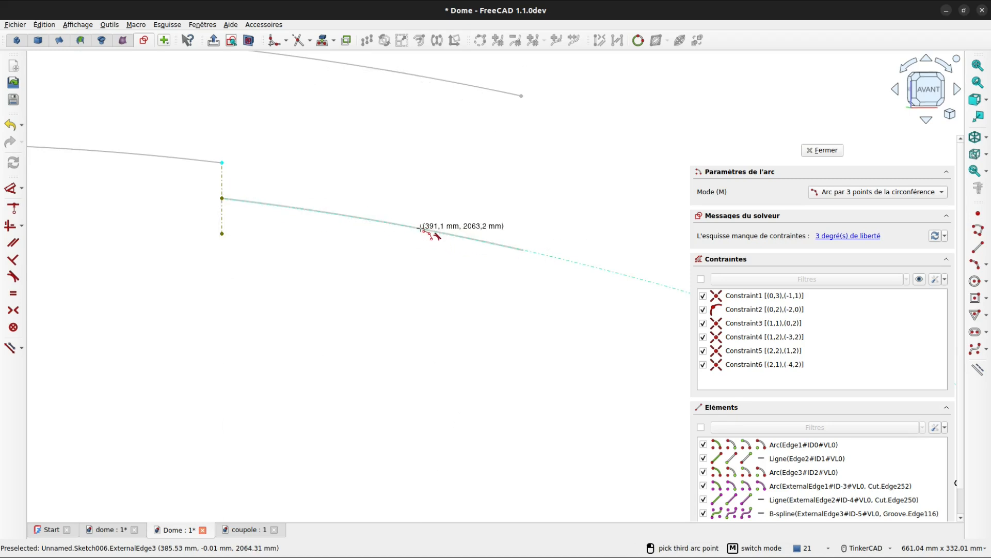
click(421, 228)
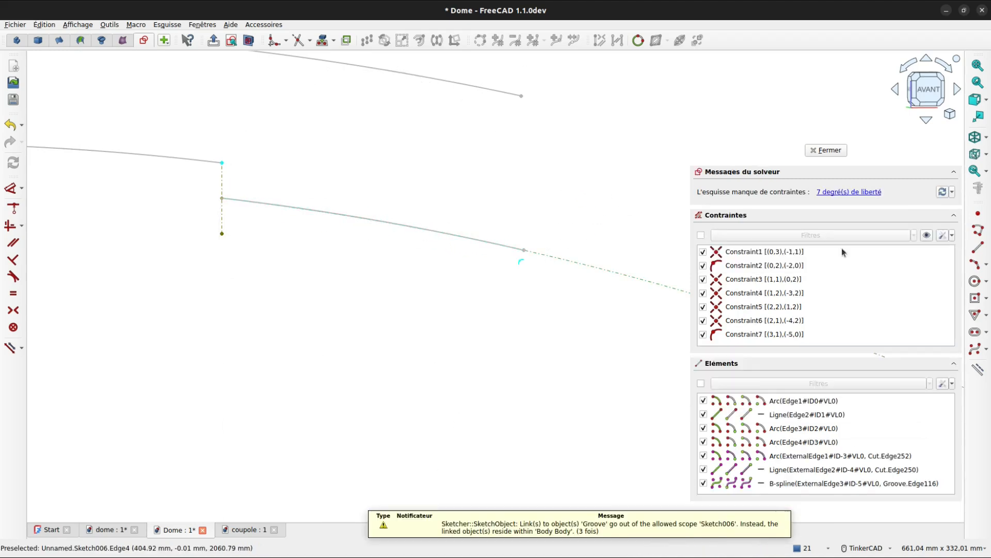
Step: Draw a vertical line about 109 mm long from the upper arc's outer end down to the rib arc's outer end
click(975, 249)
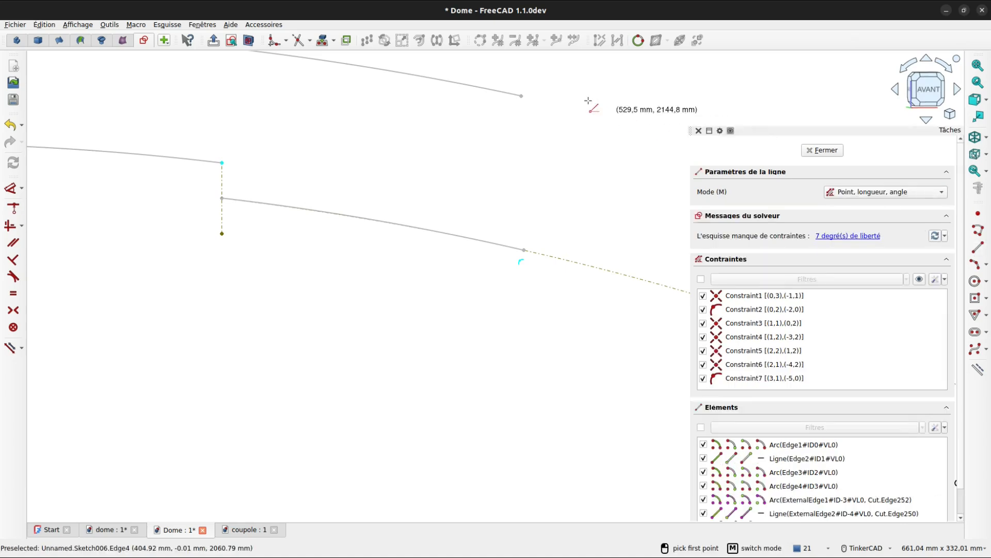
click(523, 96)
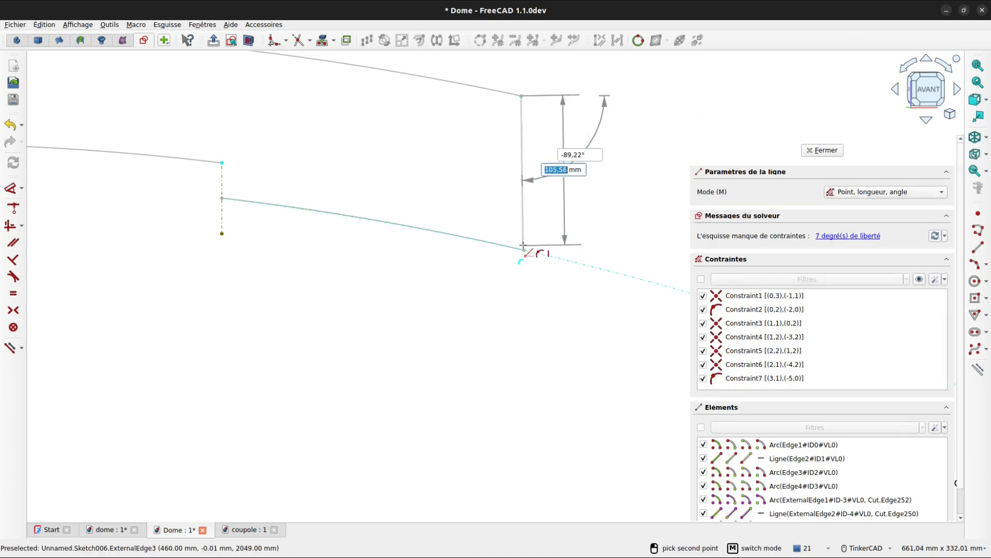
click(524, 250)
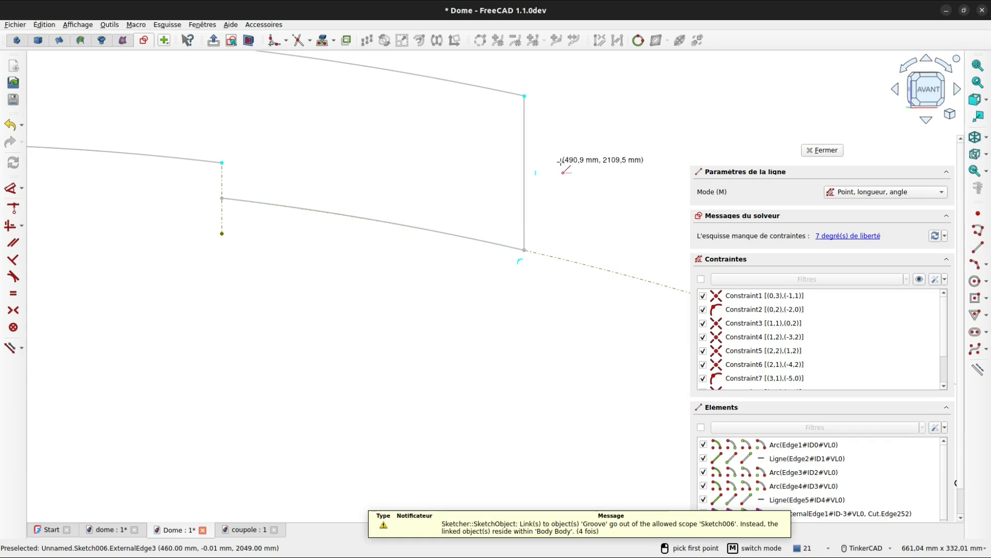
Step: Draw a short line from the lower keystone arc's outer end down to the start of the rib arc
scroll(564, 164, down, 3)
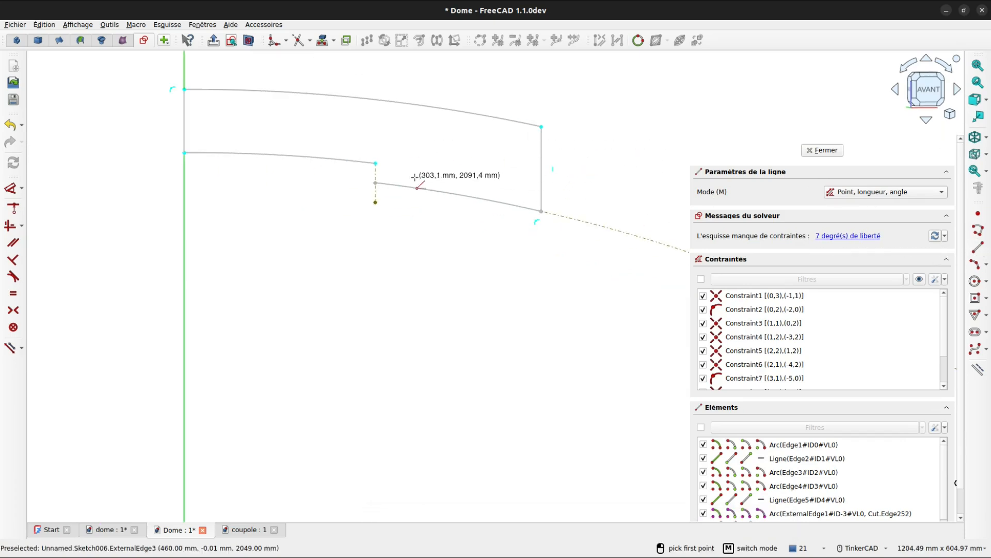
scroll(380, 176, up, 3)
click(345, 151)
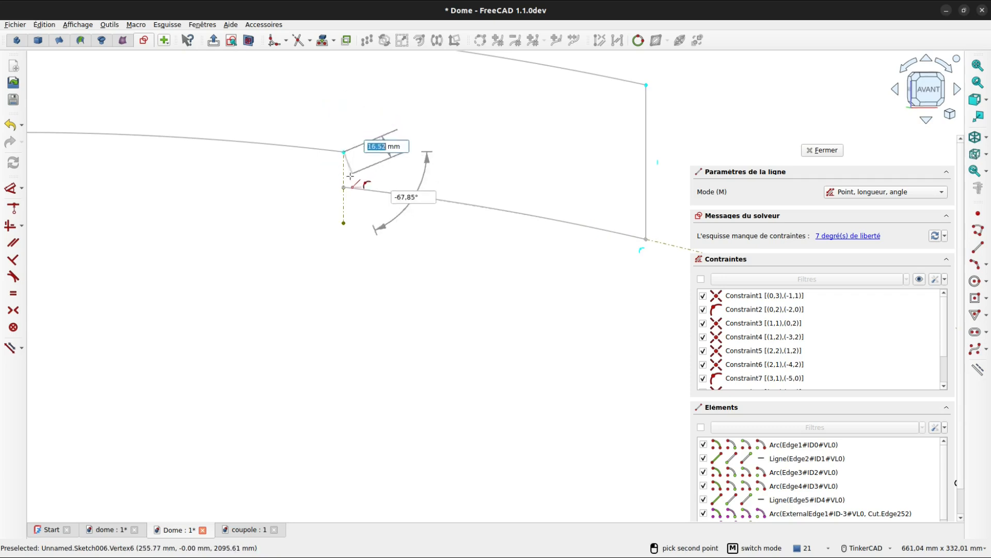
click(344, 187)
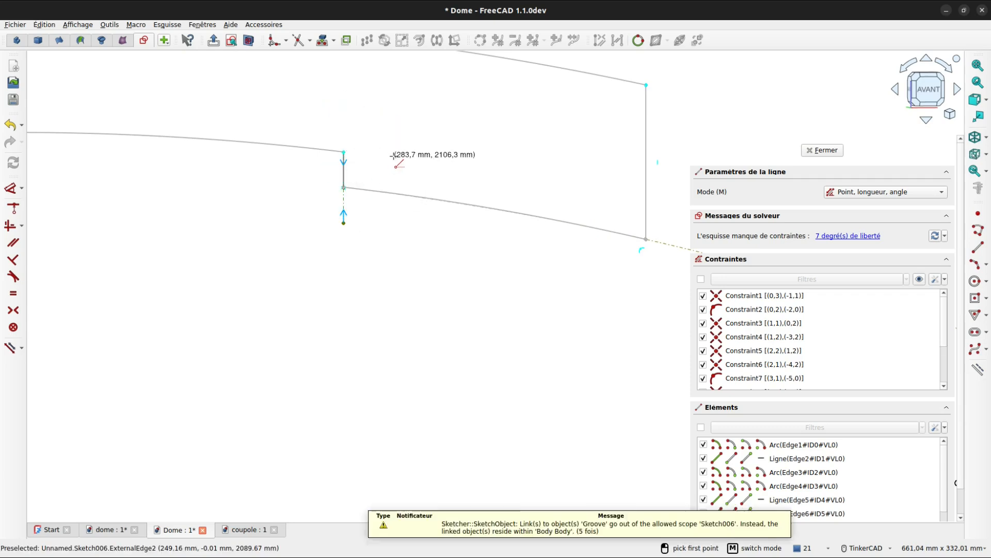
key(Escape)
Step: Delete the short vertical line between the keystone arc and the rib arc
scroll(397, 157, down, 2)
scroll(383, 161, up, 6)
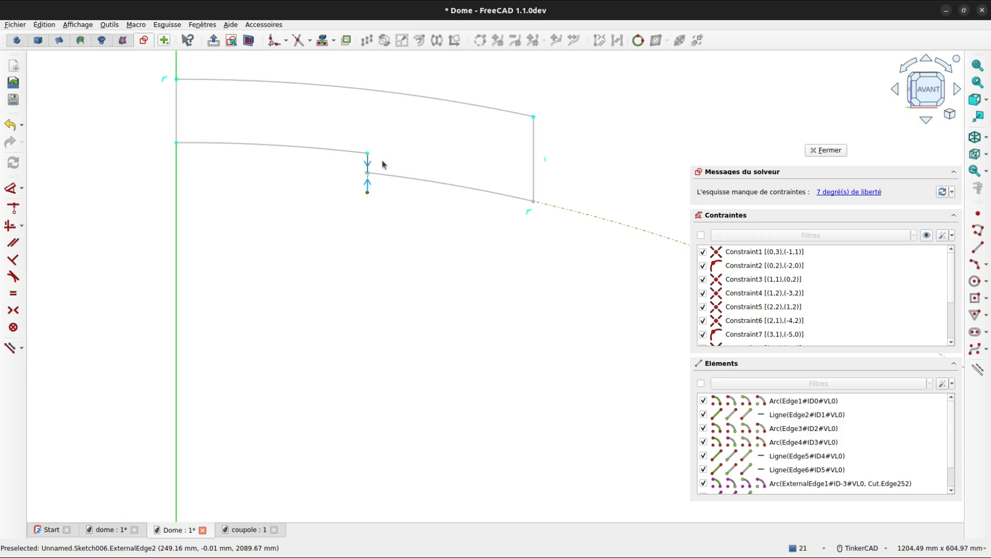
scroll(367, 172, up, 4)
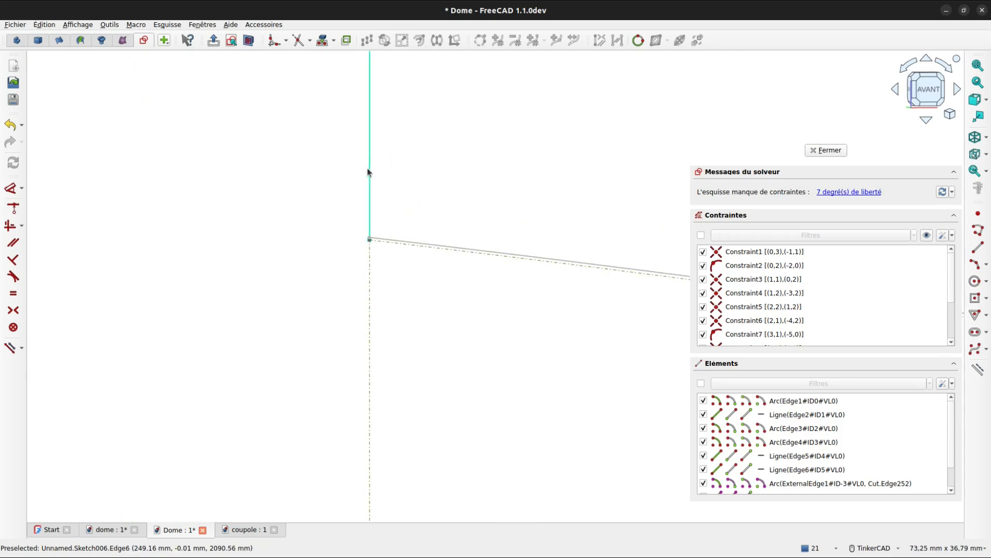
click(368, 185)
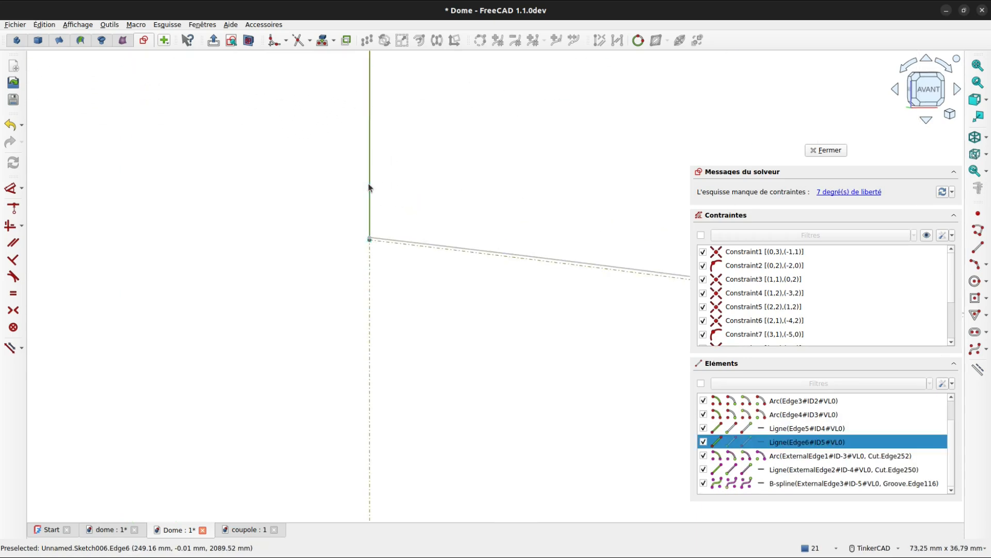
key(Delete)
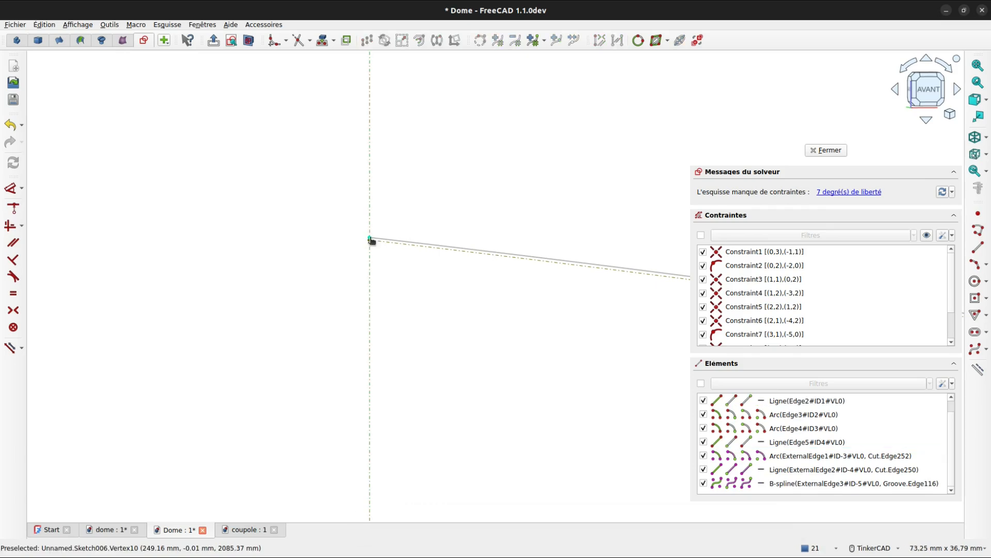
Step: Pull the rib arc's start point free and constrain it coincident with the start point of the projected rib edge
mouse_move(369, 241)
mouse_down()
mouse_move(385, 236)
mouse_move(382, 252)
mouse_up()
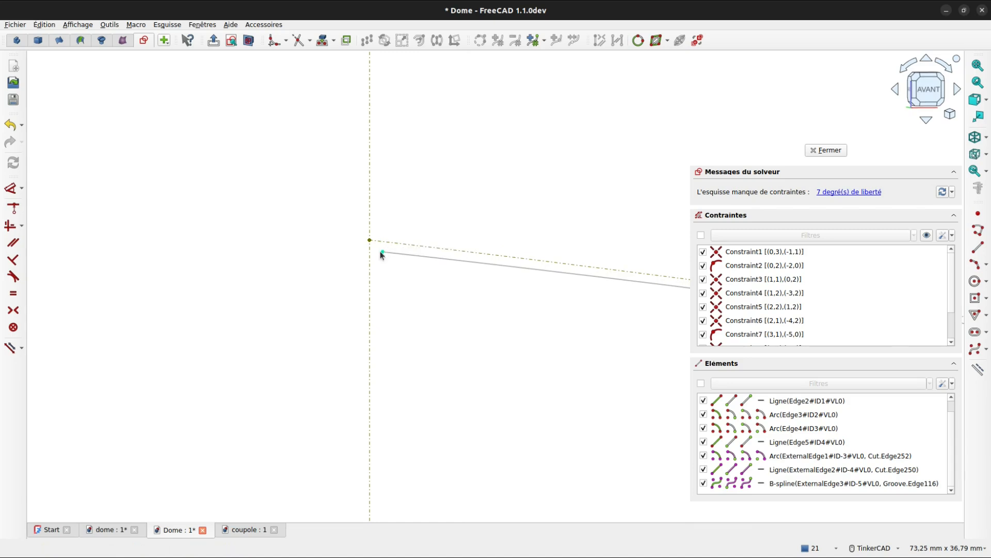
click(382, 252)
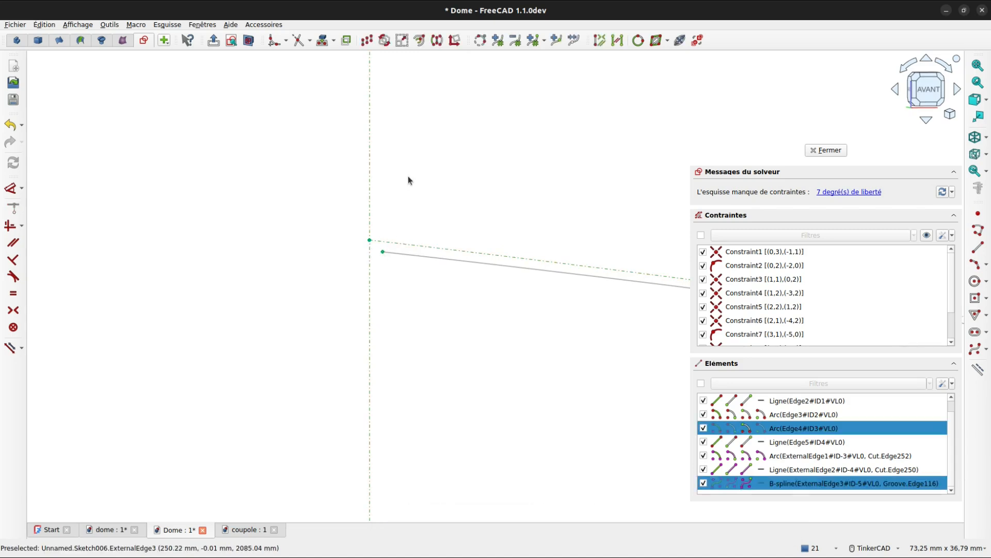
key(c)
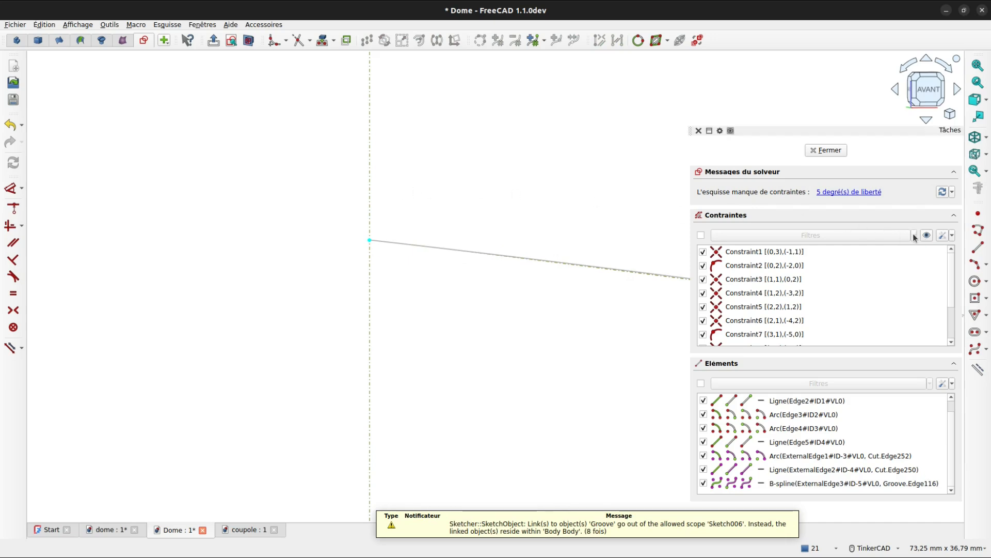
Step: Draw a vertical line from the rib arc's start point up to the lower keystone arc's outer end
key(g)
key(l)
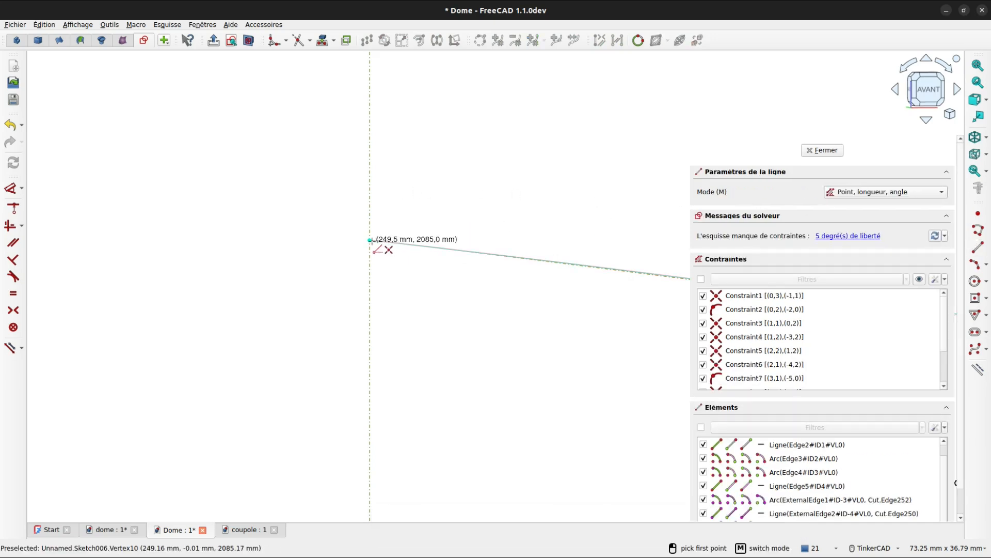
click(370, 241)
scroll(432, 254, up, 1)
middle_drag(431, 255, 468, 343)
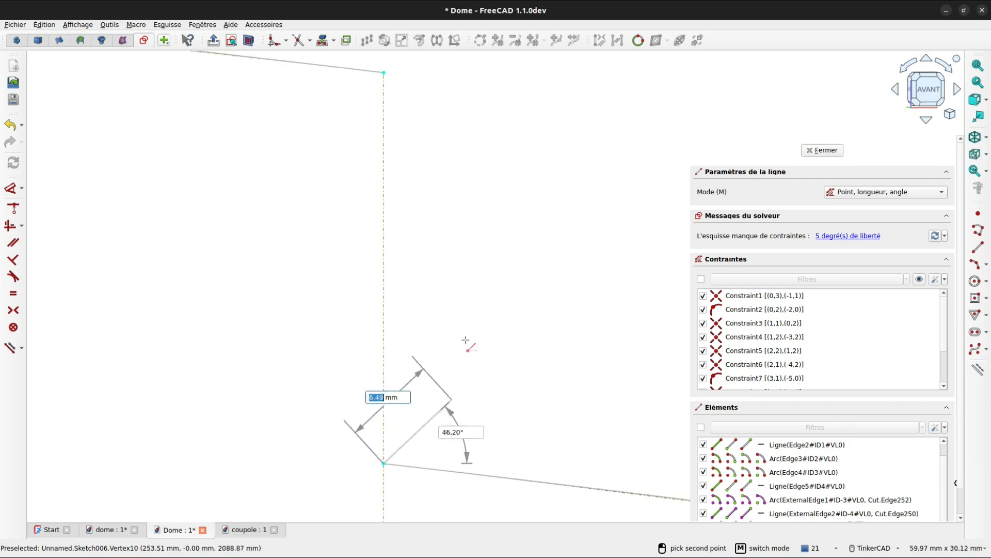
click(385, 73)
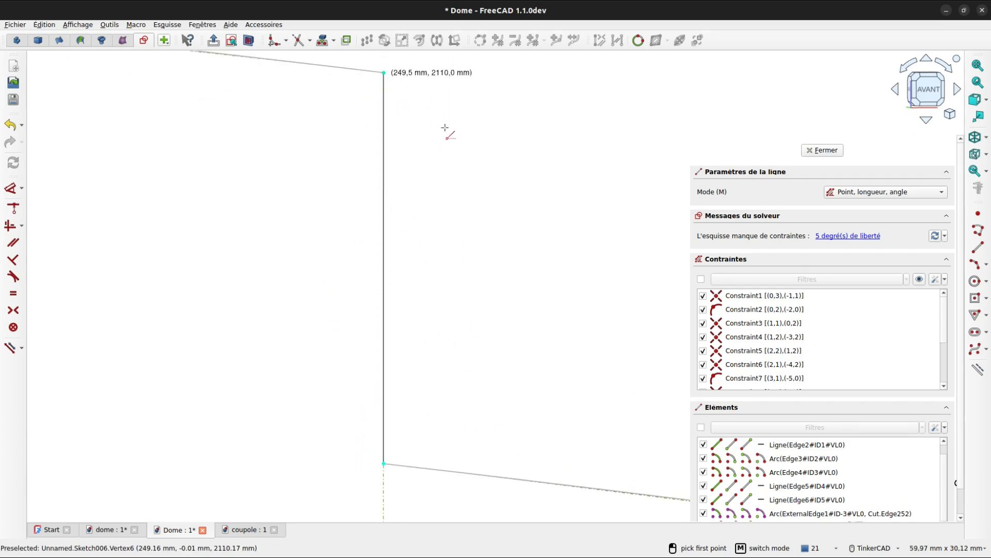
scroll(485, 180, down, 3)
scroll(503, 175, down, 1)
mouse_move(502, 175)
middle_down()
mouse_move(416, 155)
mouse_move(389, 166)
middle_up()
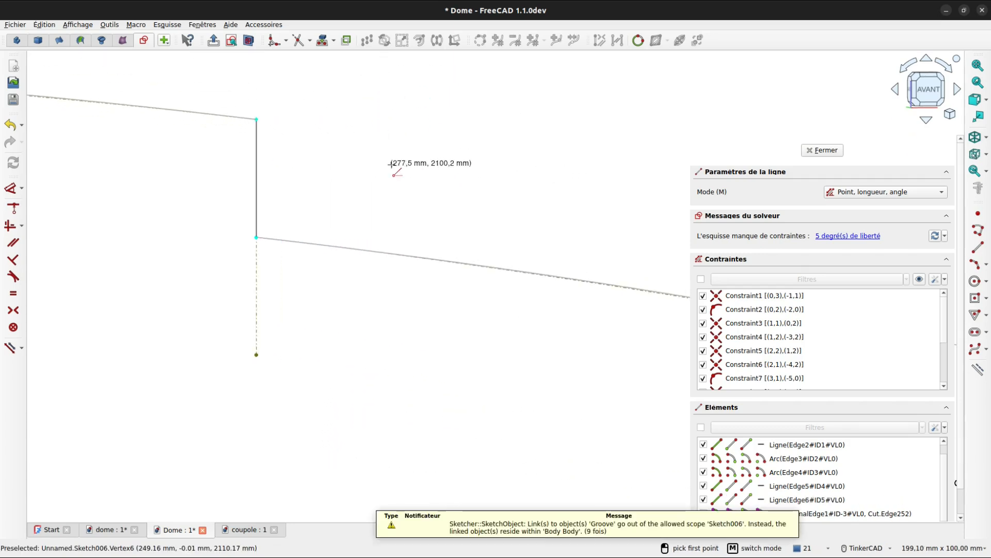
scroll(408, 163, down, 2)
scroll(409, 164, down, 2)
middle_drag(457, 243, 457, 272)
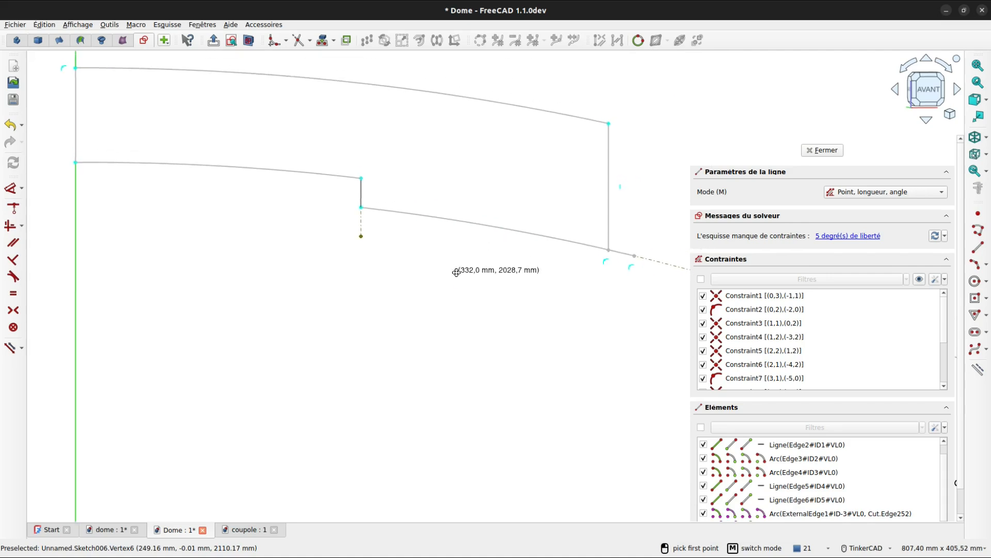
key(Escape)
Step: Dimension the outer vertical line's length to 100 mm and its upper endpoint's horizontal distance from the vertical axis to 465 mm
click(608, 177)
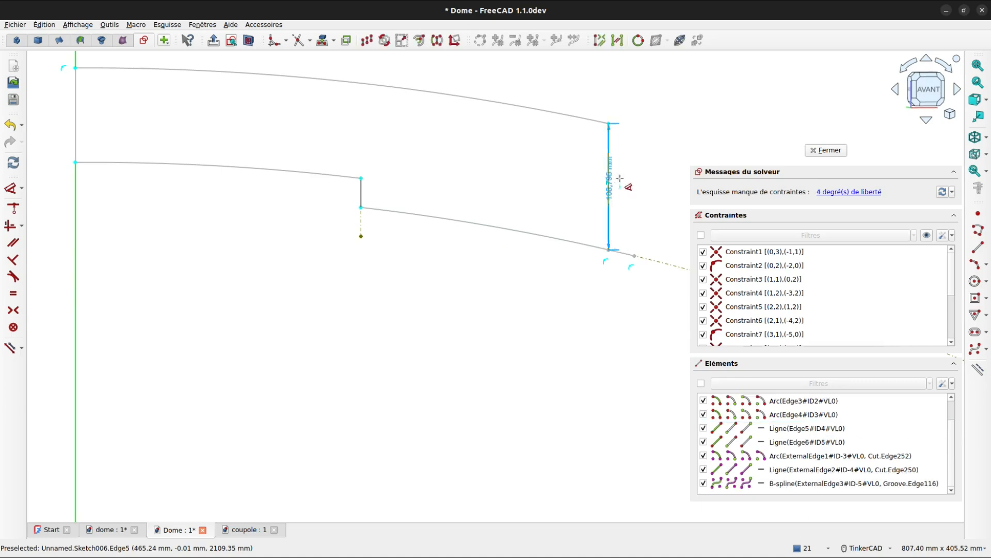
click(623, 176)
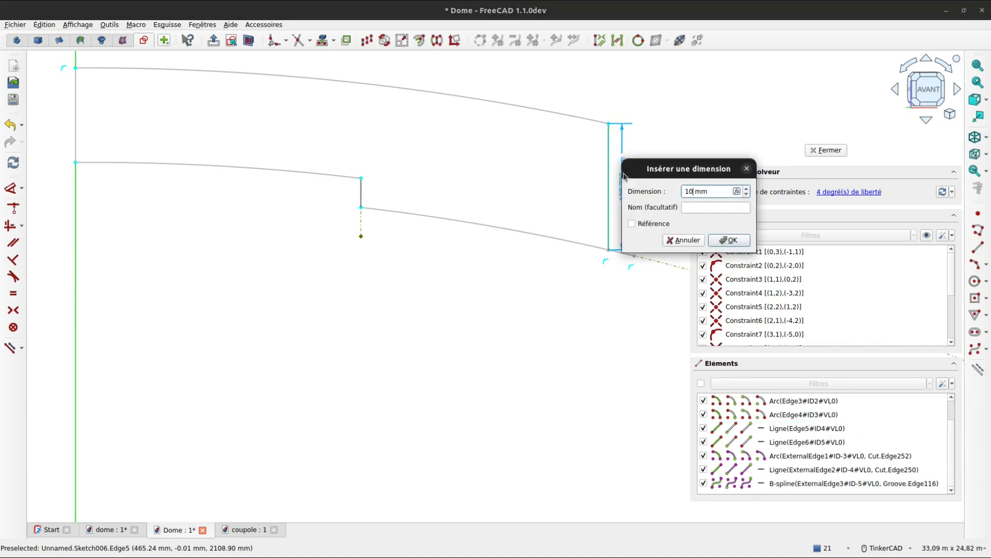
key(Return)
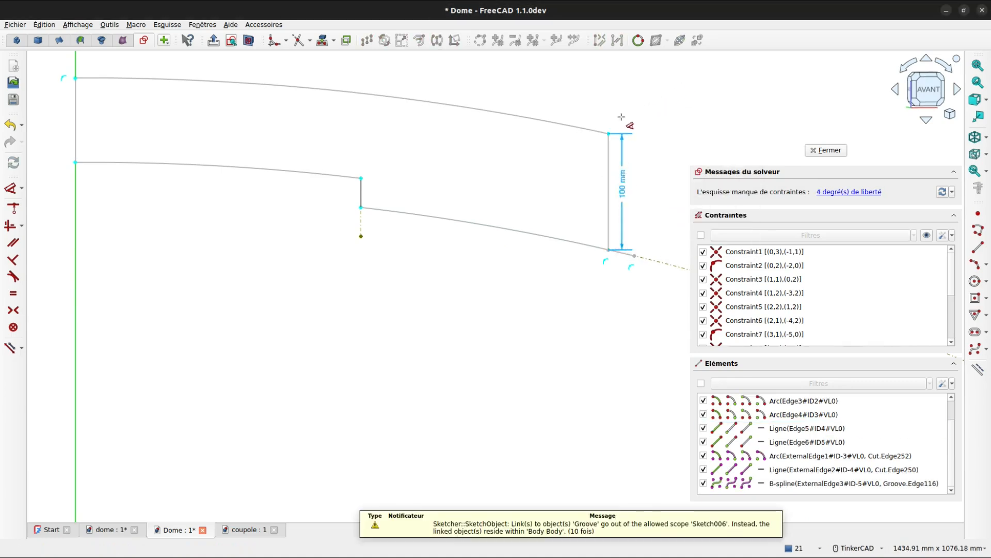
click(609, 133)
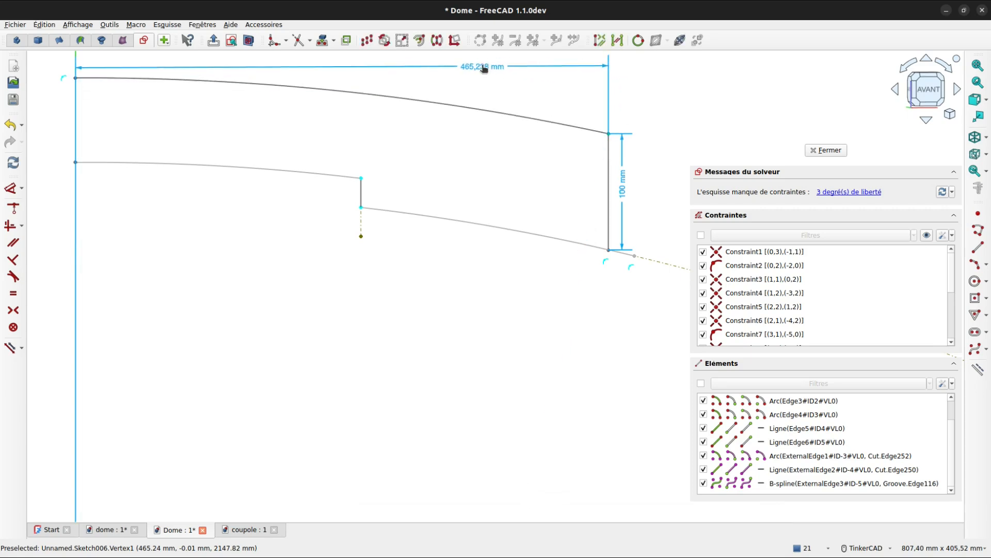
click(484, 69)
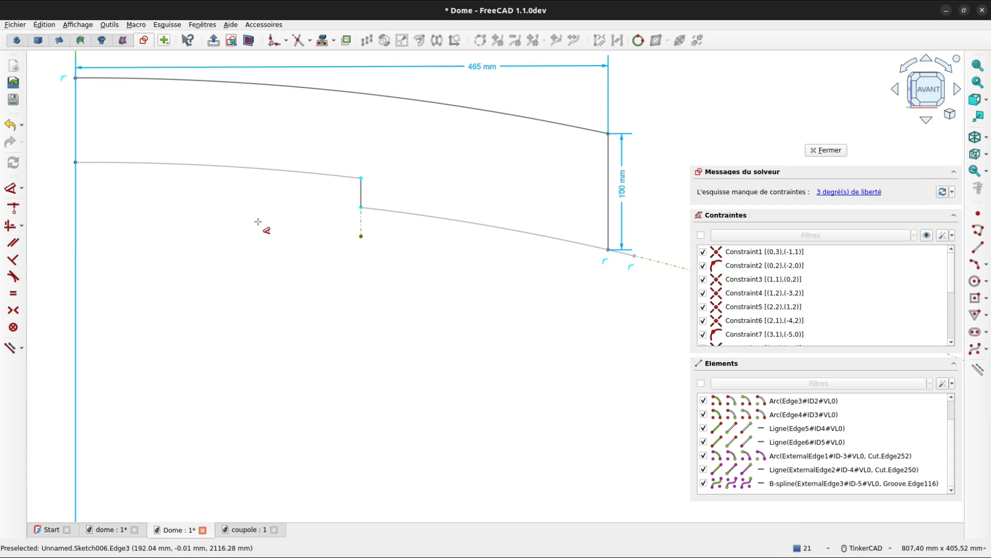
Step: Set the radius of the arc over the keystone to 2010 mm
click(252, 172)
click(248, 234)
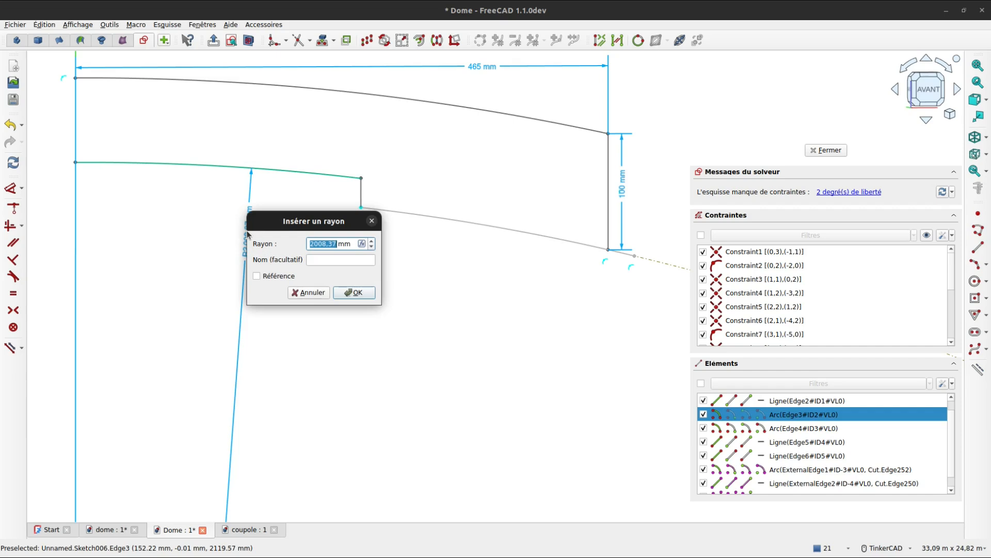
text(2 010)
key(Return)
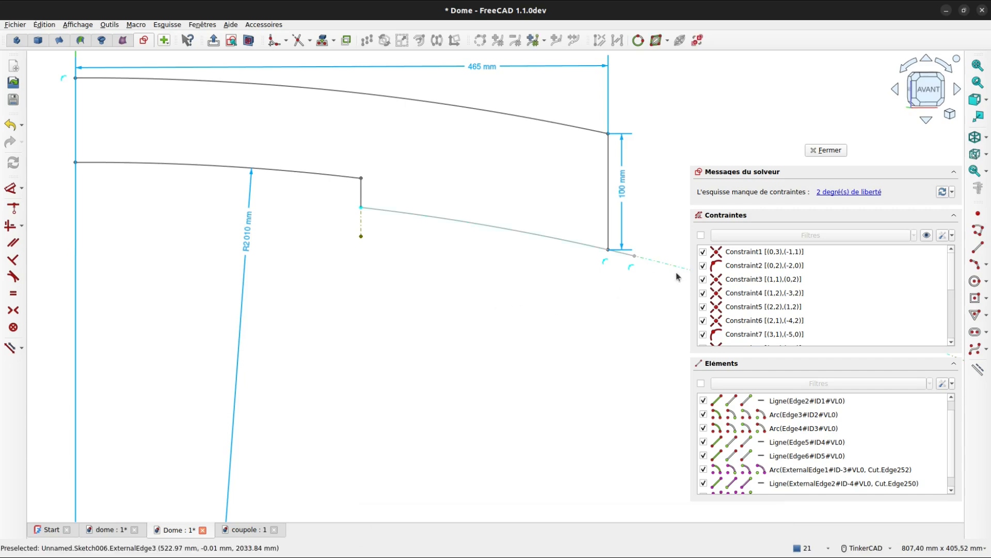
Step: Undo the last sketch change
scroll(632, 261, up, 3)
key(ctrl+z)
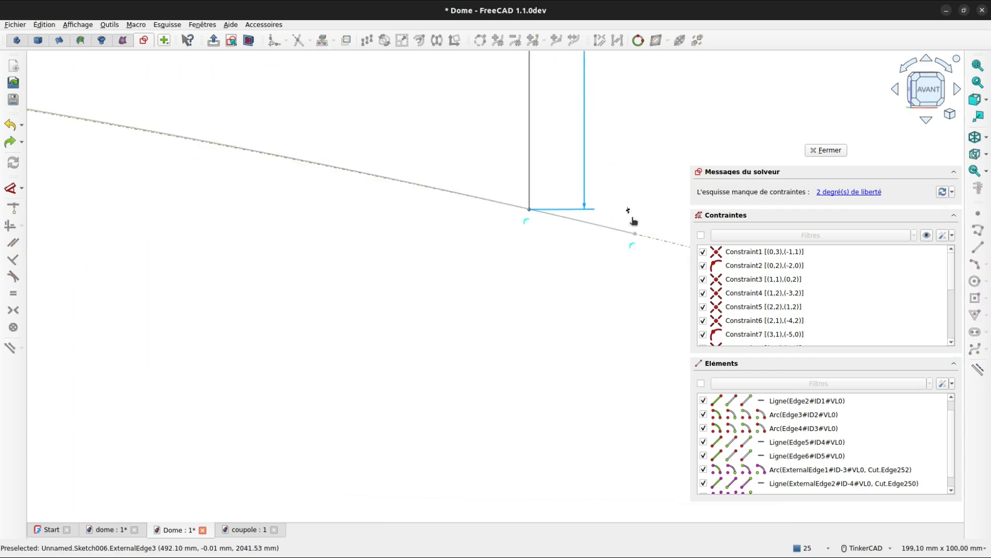
Step: Constrain the free outer end of the lower outer arc to lie on the outer vertical line
click(633, 247)
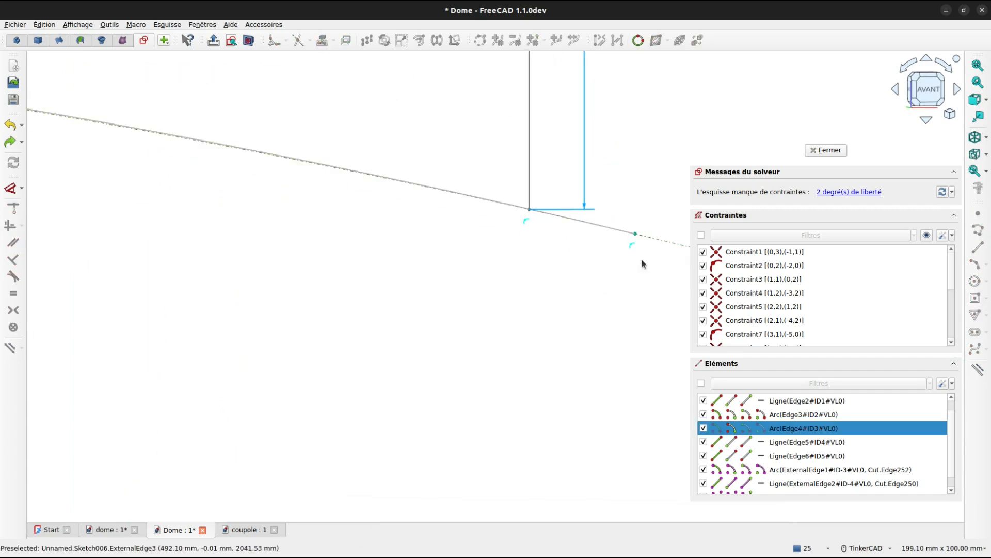
click(530, 162)
key(k)
key(t)
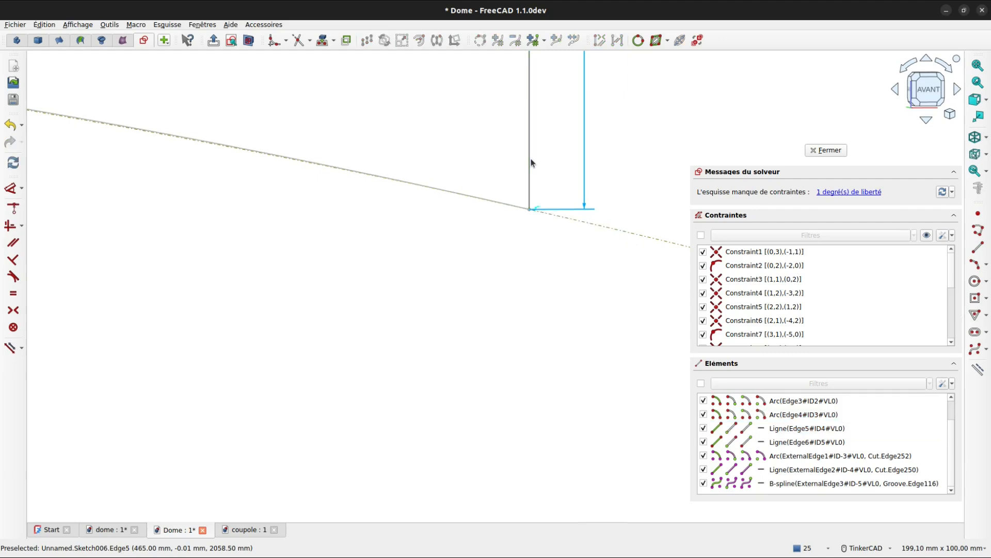
scroll(489, 282, down, 5)
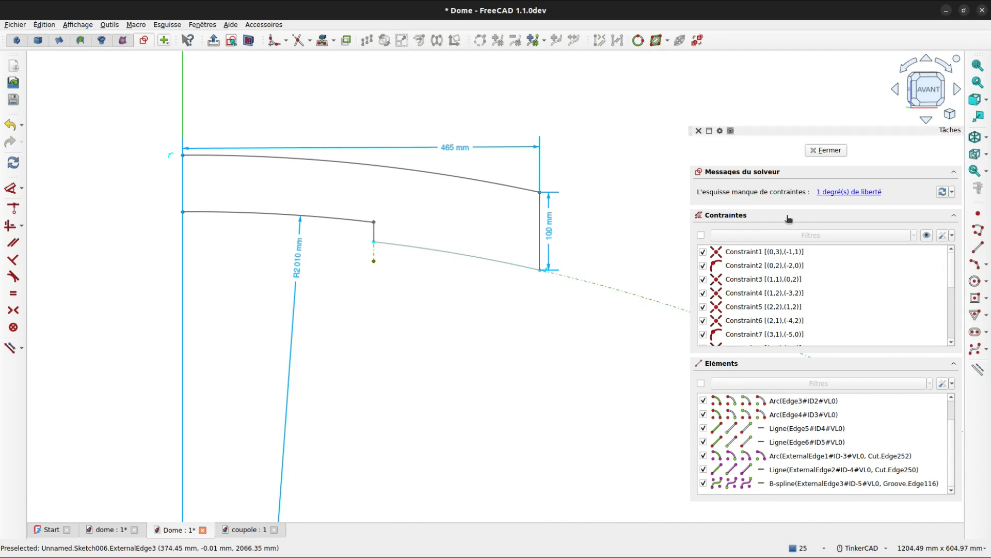
Step: Identify the under-constrained lower outer arc and set its radius to 2399 mm
click(831, 197)
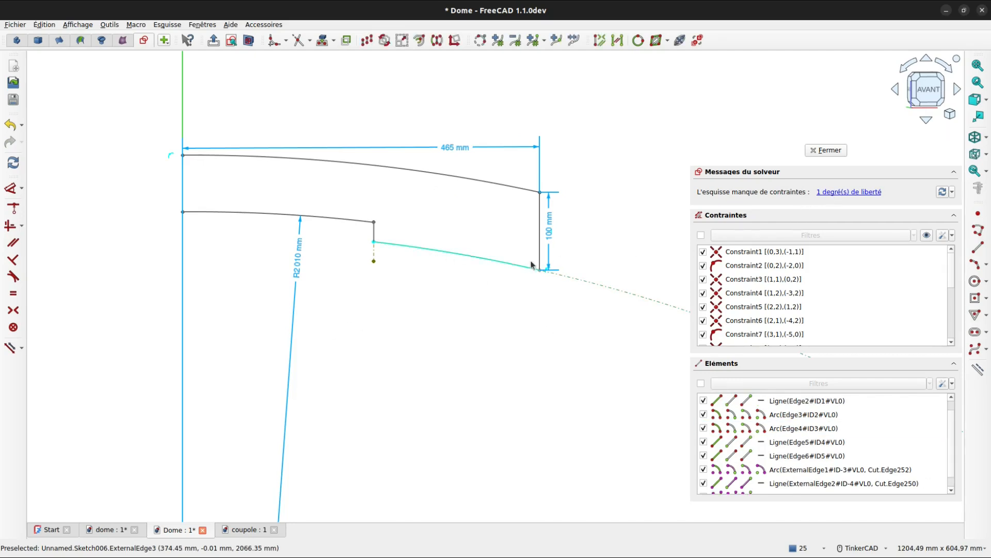
scroll(542, 250, up, 4)
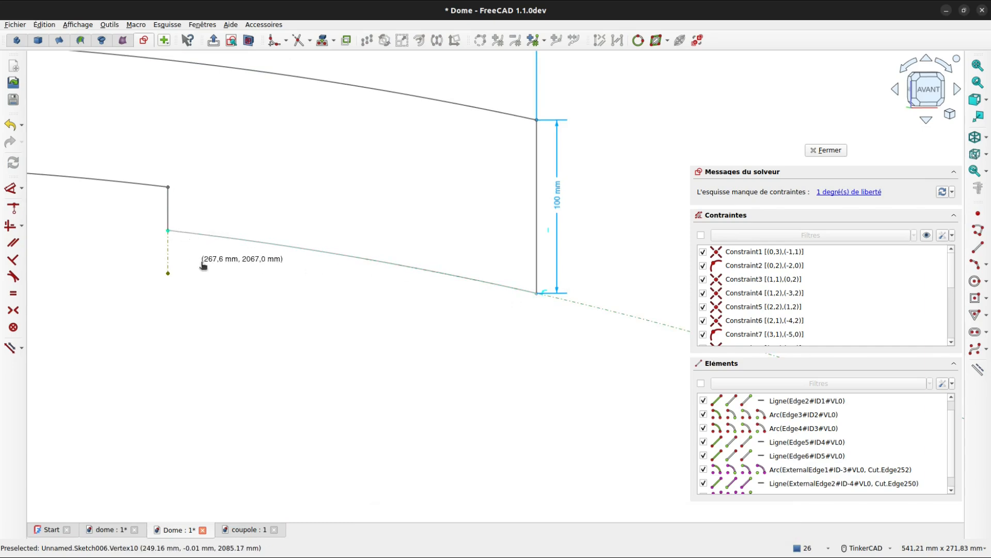
click(341, 259)
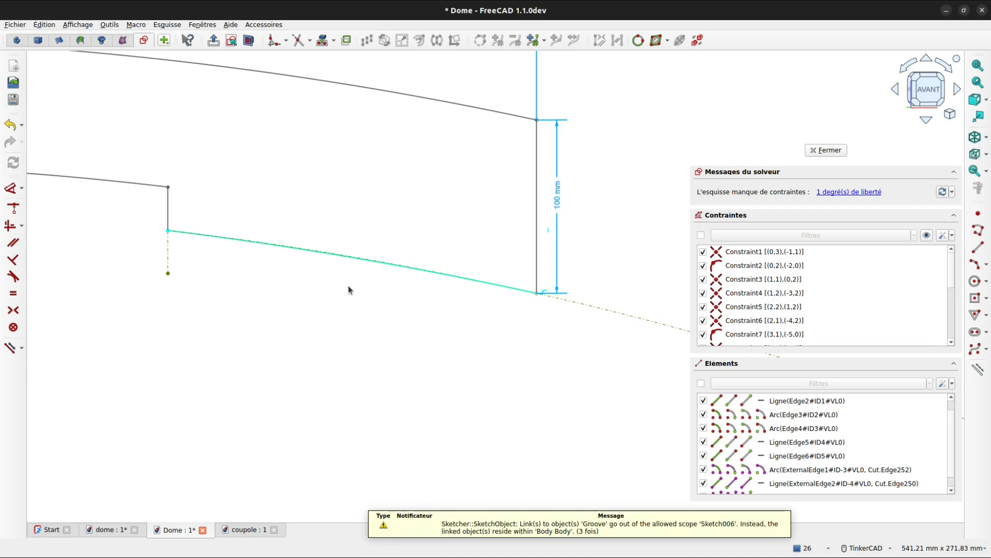
click(345, 287)
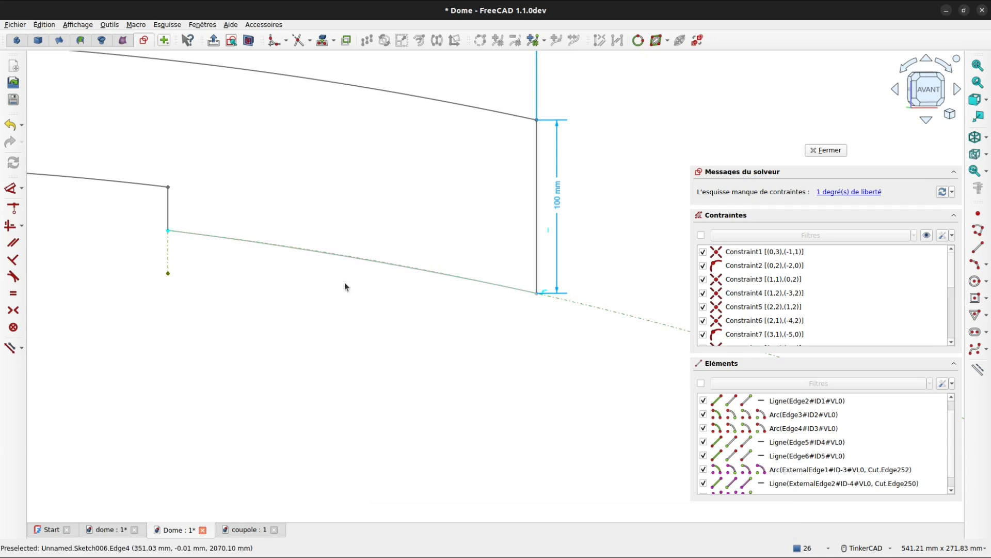
key(d)
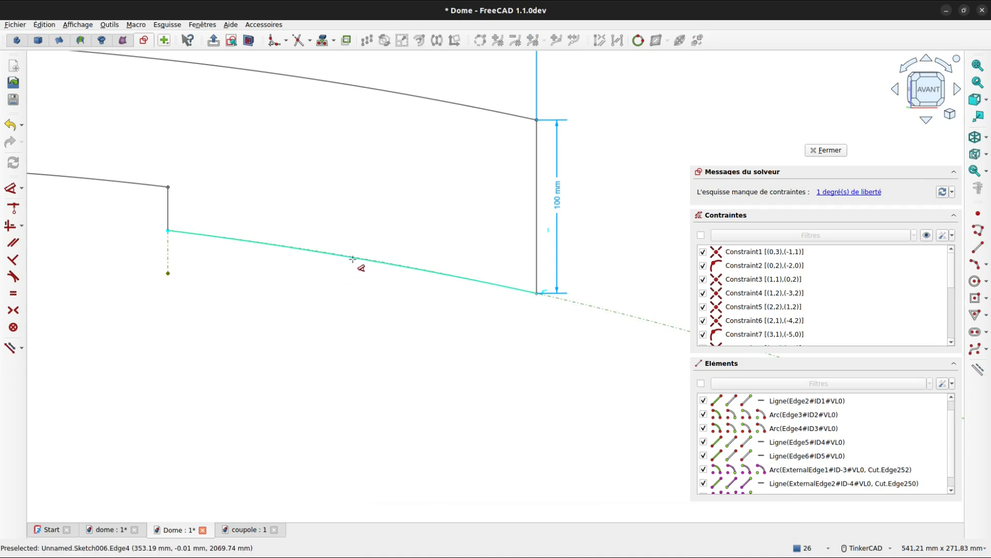
click(352, 258)
click(341, 298)
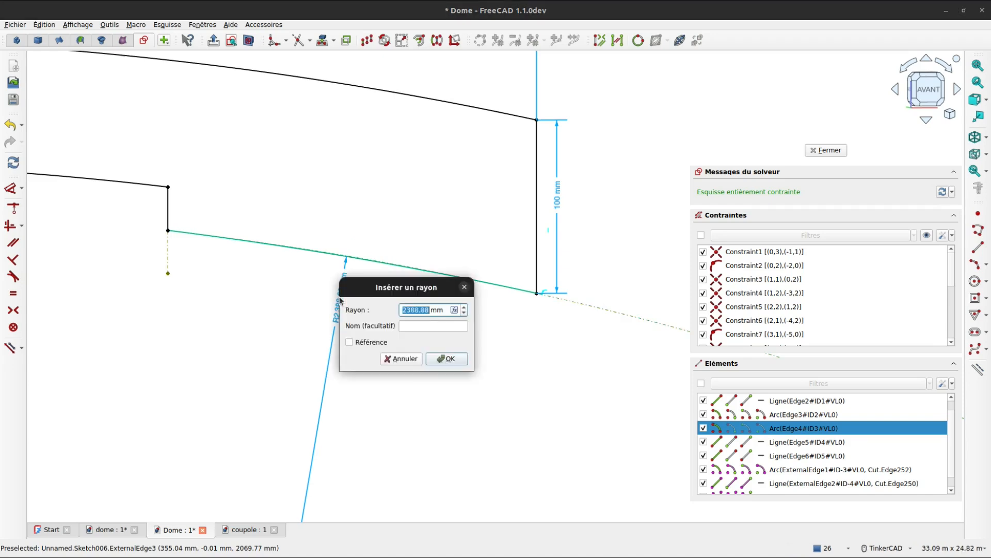
text(2)
key(Return)
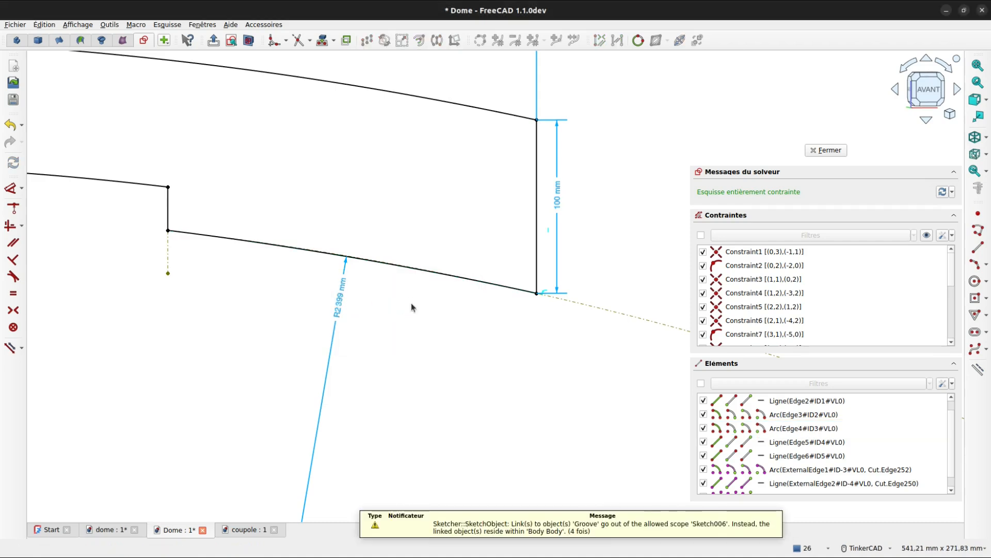
Step: Move the 465 mm horizontal dimension below the cap profile
scroll(411, 303, down, 3)
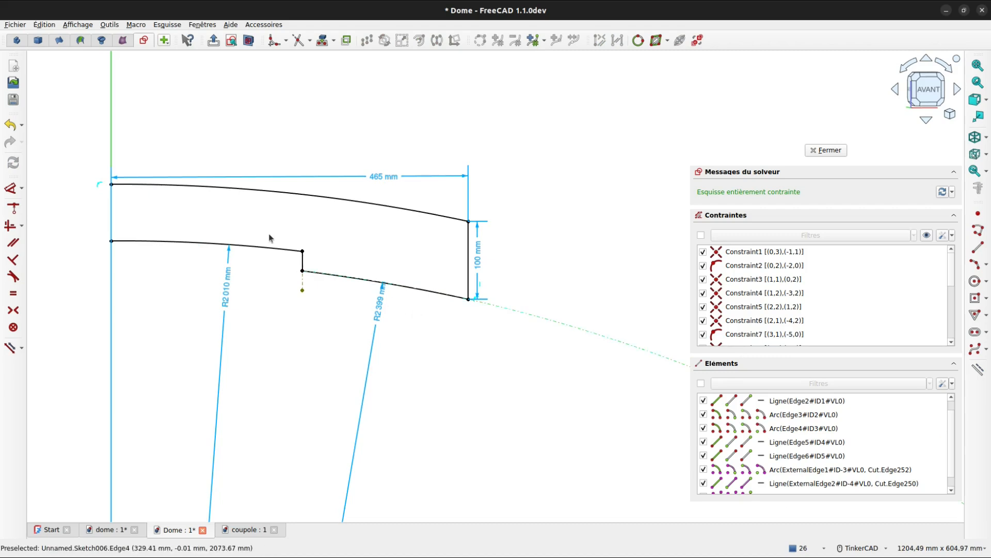
scroll(297, 260, down, 6)
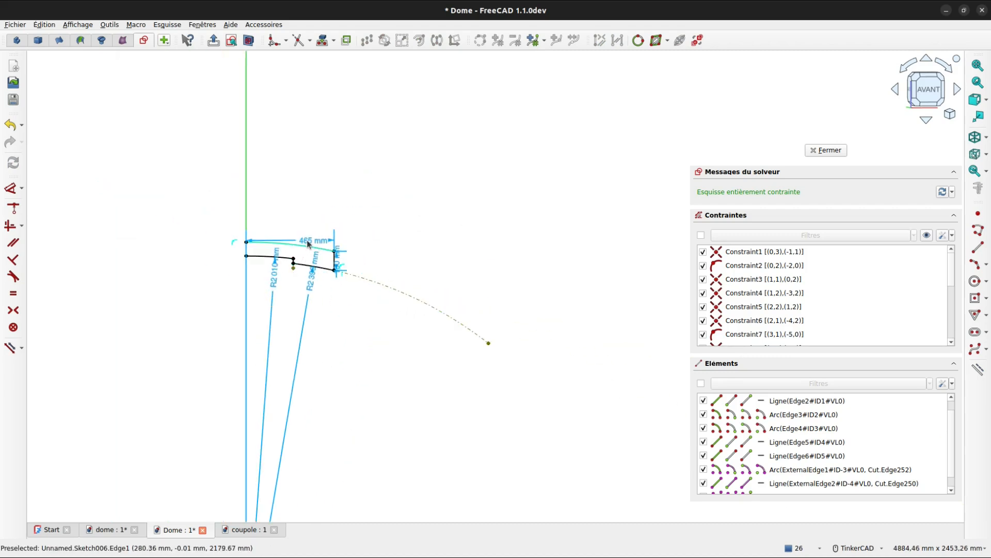
scroll(307, 248, up, 4)
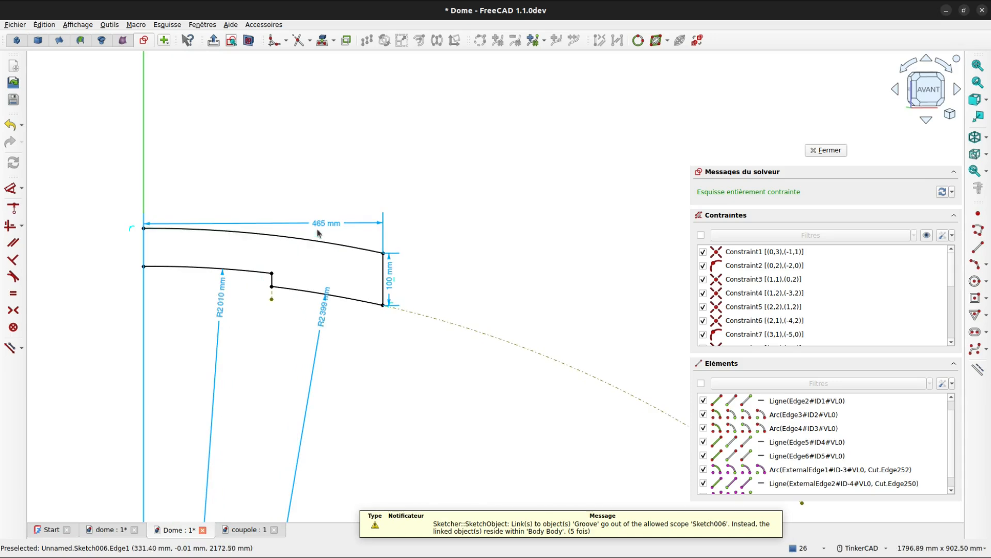
drag(319, 225, 325, 358)
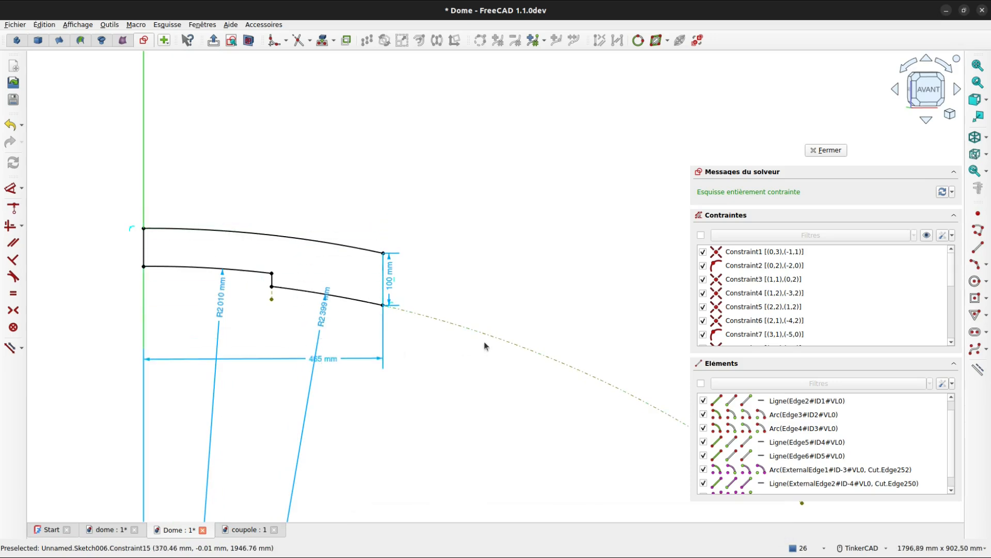
scroll(568, 238, up, 4)
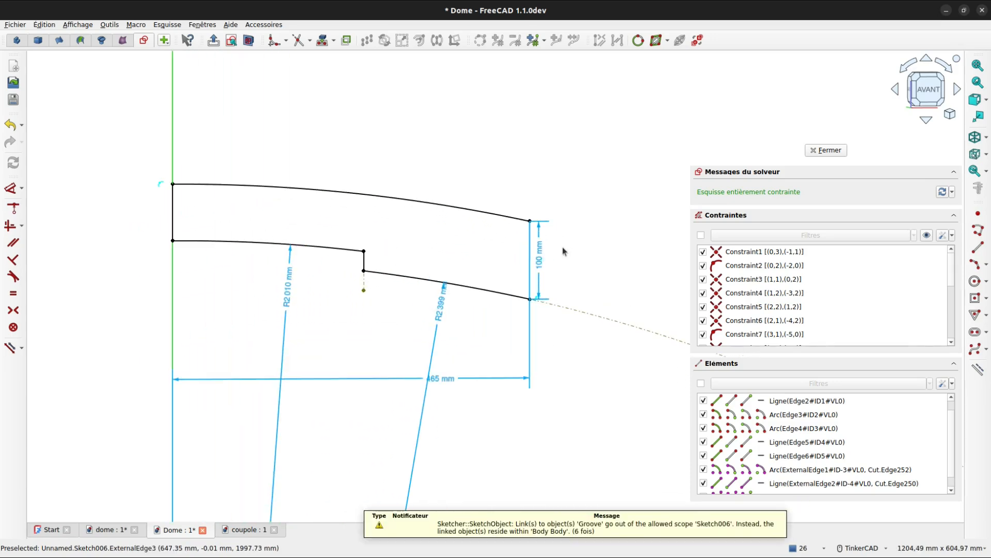
middle_drag(567, 234, 594, 207)
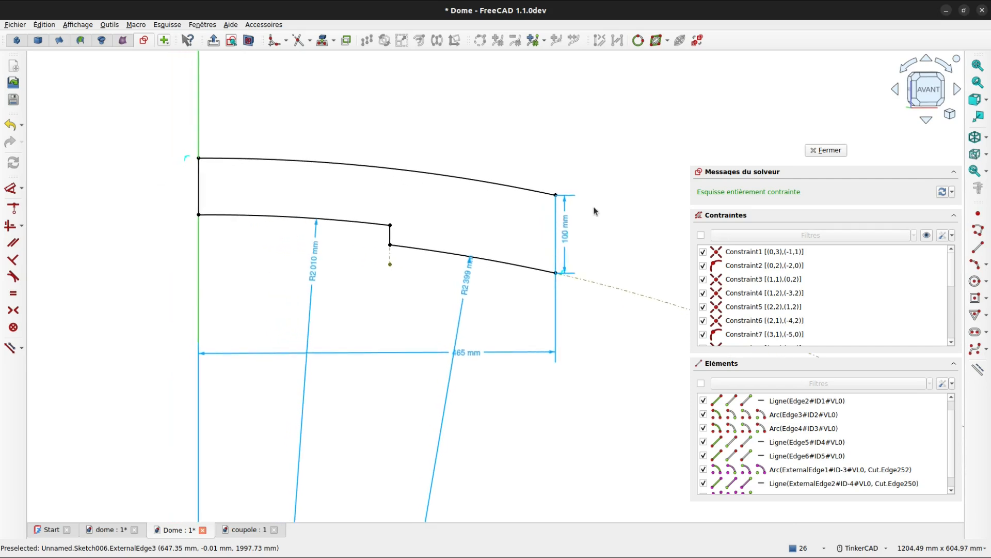
Step: Close the sketch and revolve it 360° about the Z direction as a solid
click(829, 151)
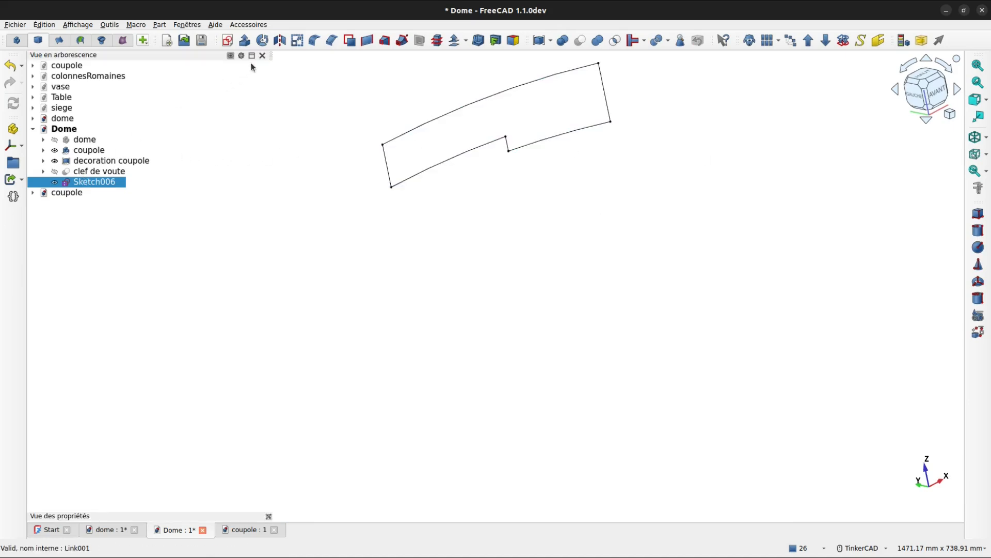
click(262, 42)
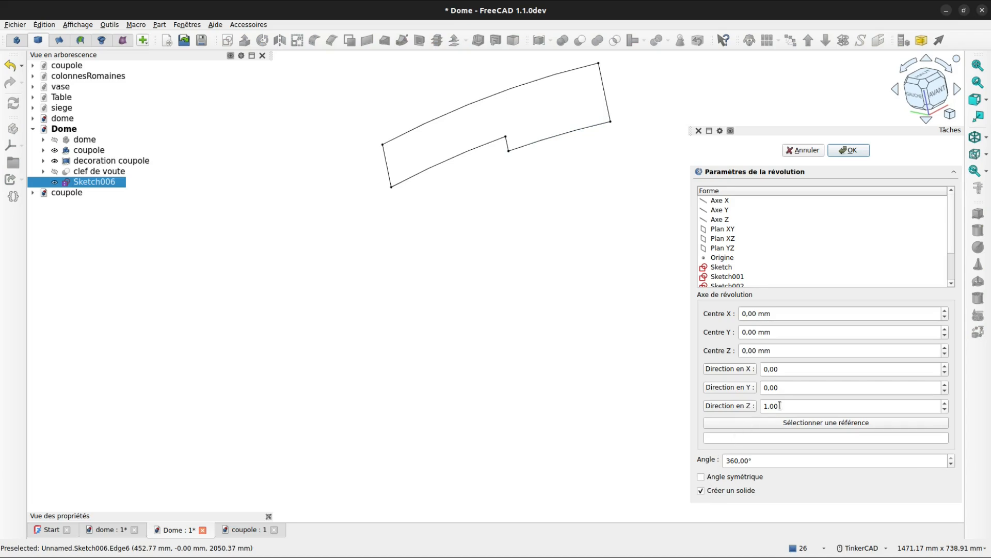
click(848, 151)
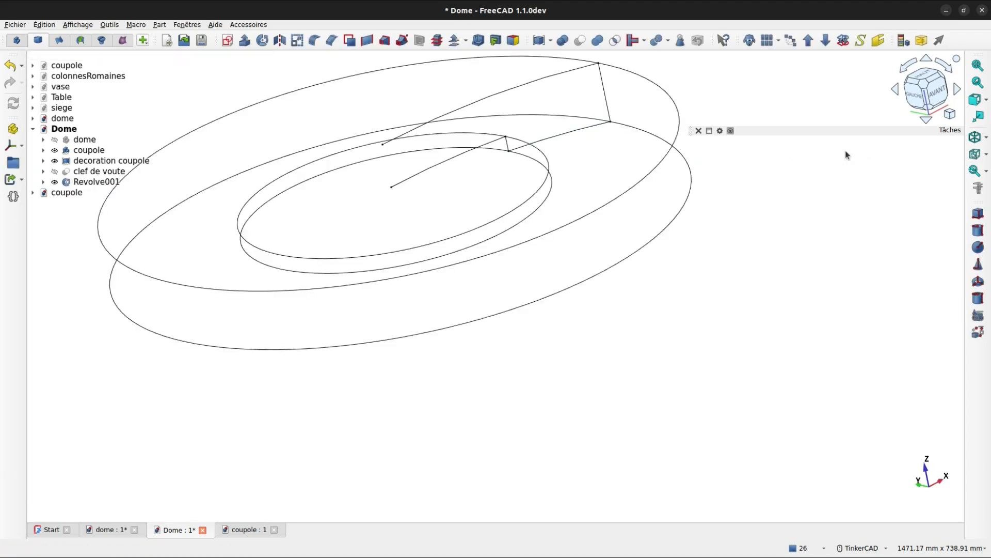
Step: Change the display style to shaded wireframe (Filaire ombré) and view the revolved cap from below
click(986, 138)
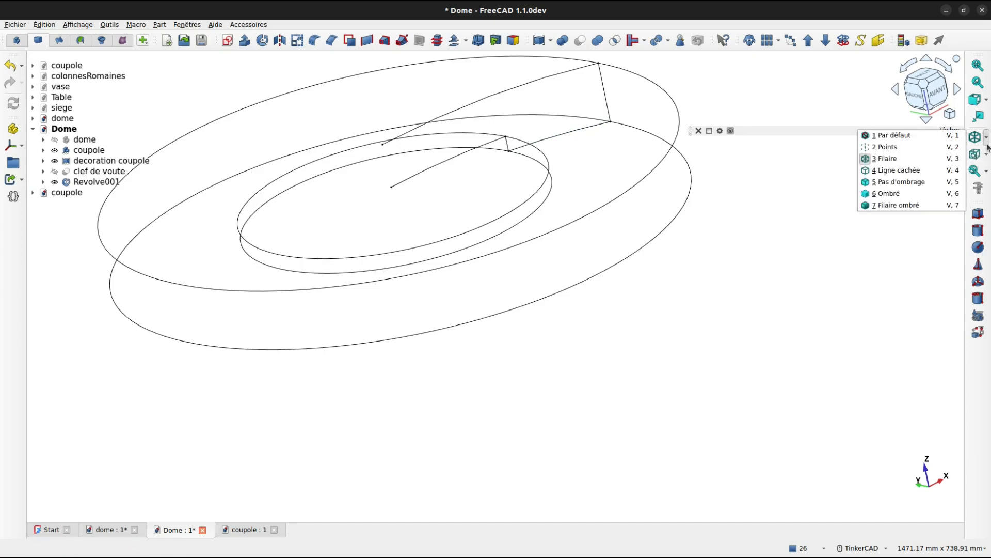
click(918, 205)
right_drag(321, 277, 342, 228)
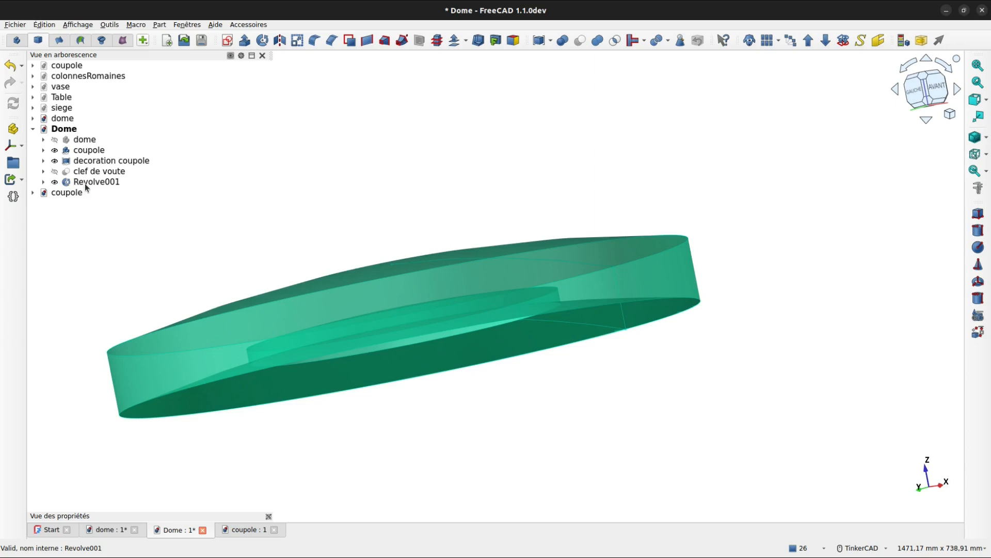
Step: Make the clef de voute and dome bodies visible and inspect how the cap sits on the ribs
click(55, 172)
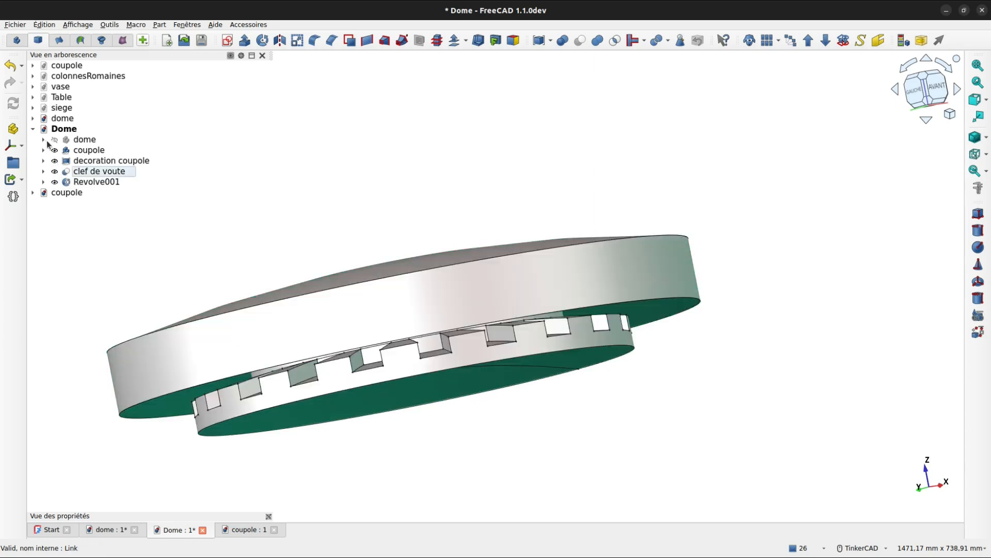
click(54, 140)
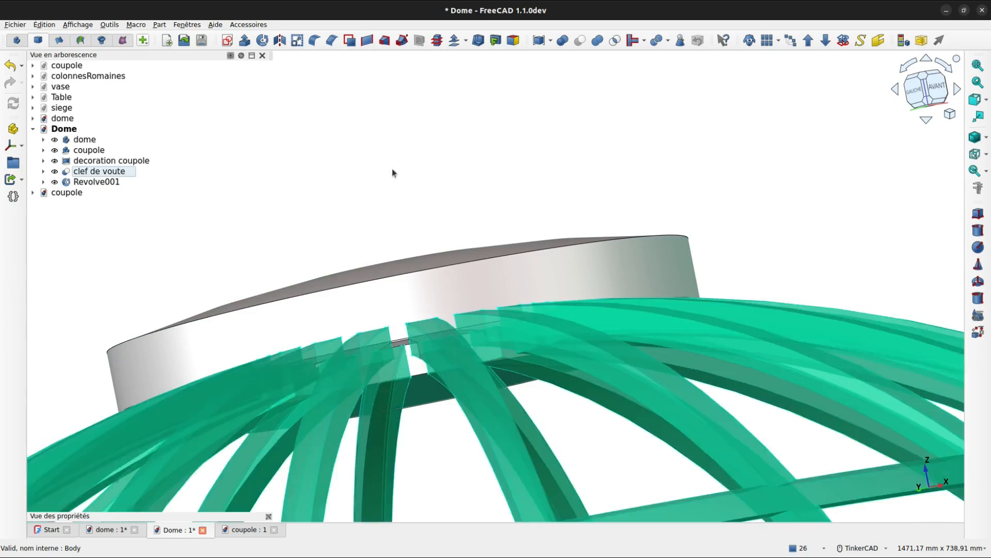
click(412, 170)
scroll(418, 172, down, 3)
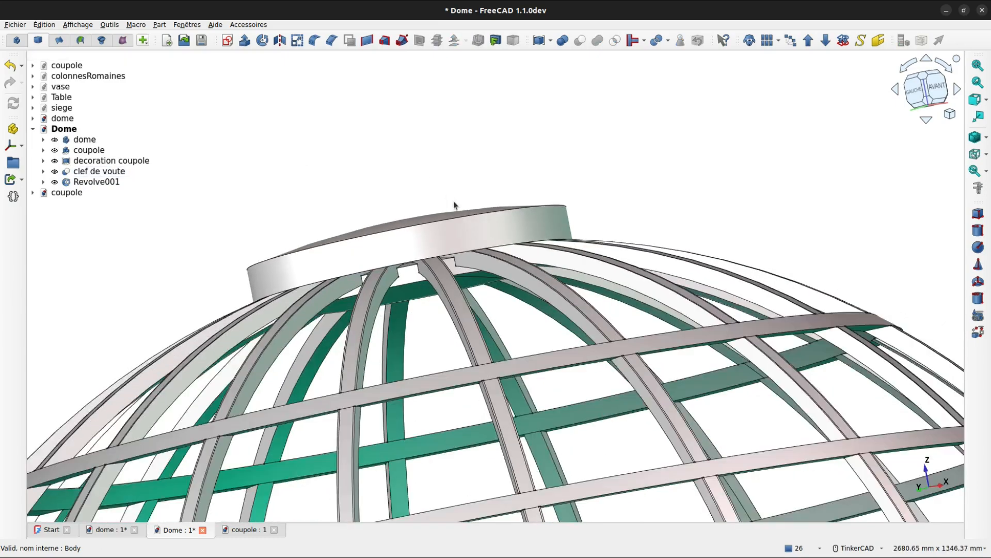
mouse_move(454, 205)
right_down()
mouse_move(454, 164)
mouse_move(401, 206)
mouse_move(456, 221)
right_up()
scroll(448, 253, down, 5)
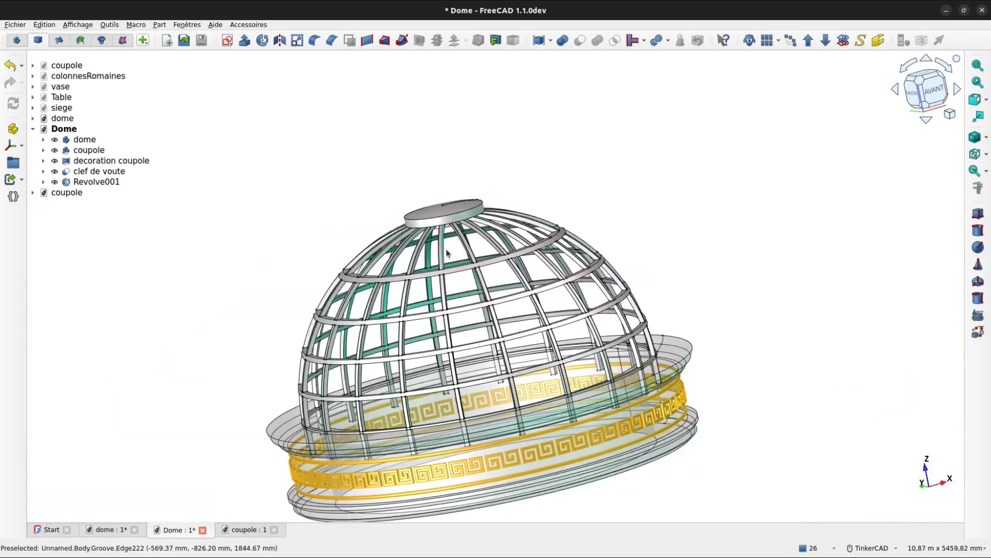
scroll(466, 214, up, 5)
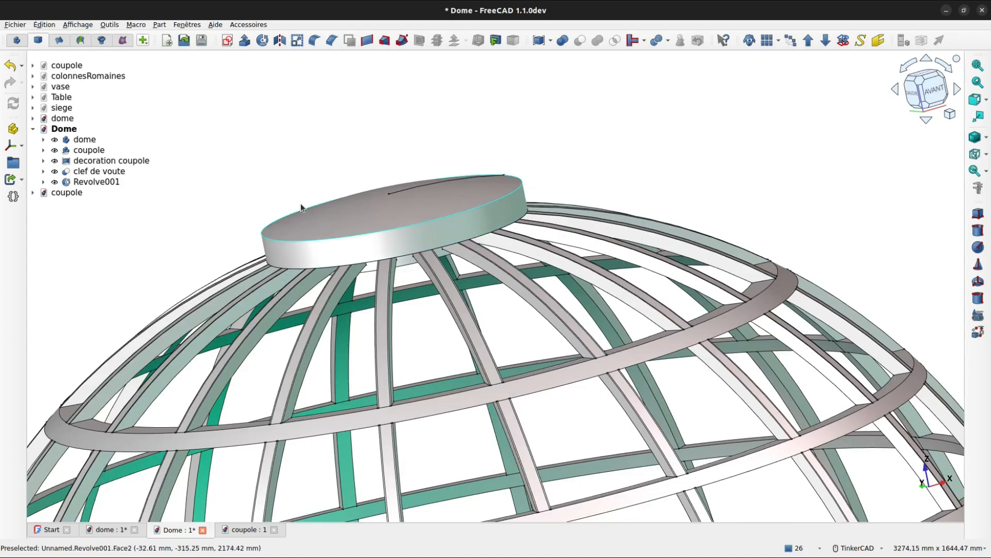
Step: Reopen the revolved cap's sketch and set the outer vertical edge's length to 50 mm
click(44, 182)
click(103, 193)
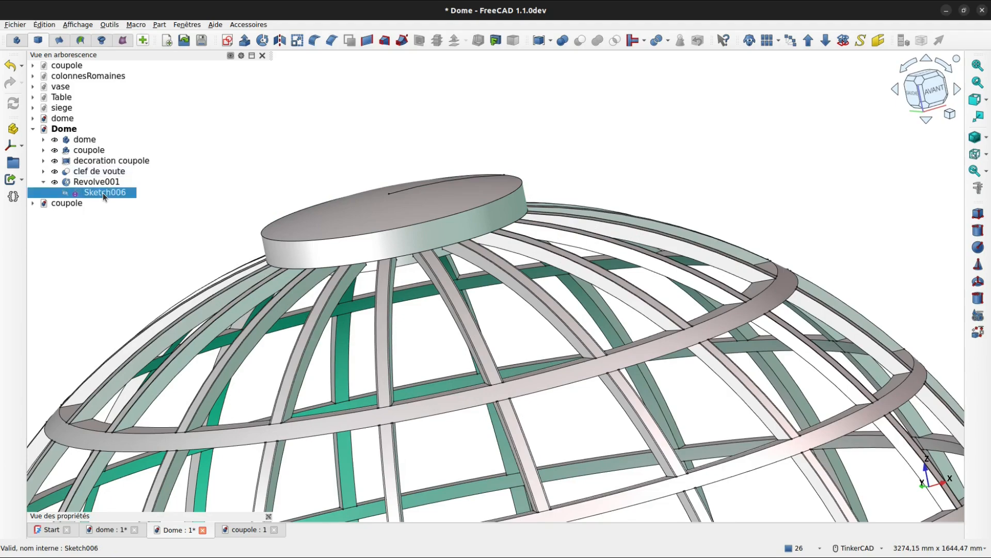
double_click(103, 194)
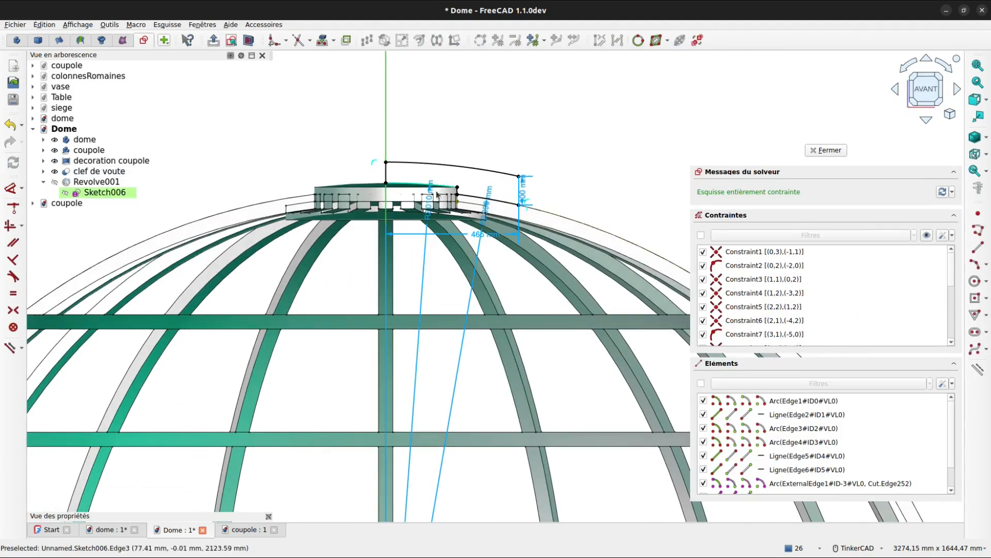
scroll(522, 186, up, 4)
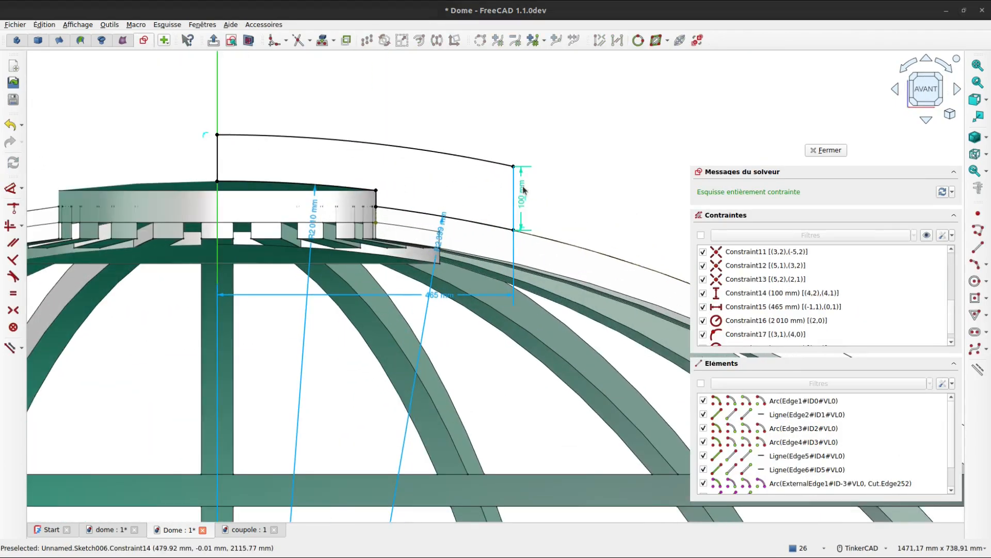
double_click(524, 190)
text(50)
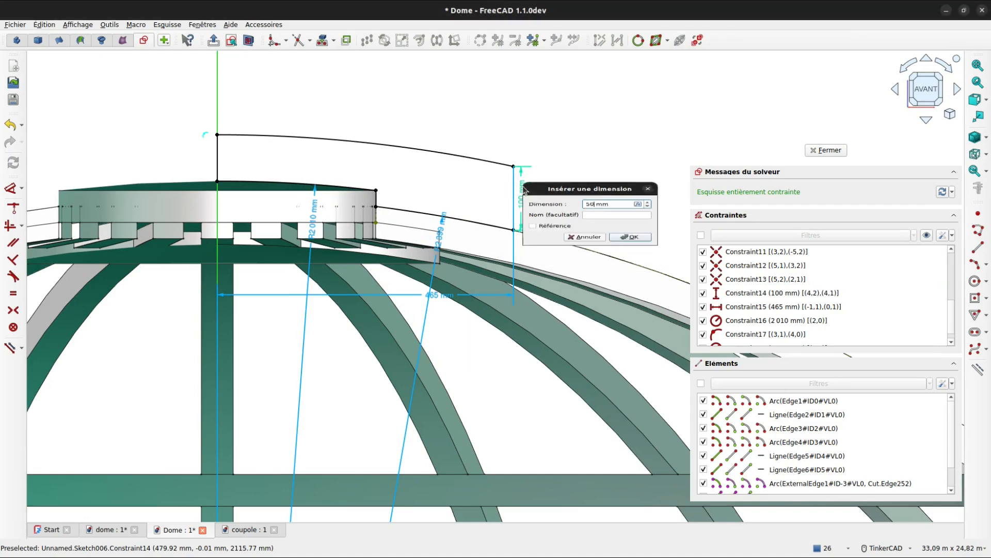
key(Return)
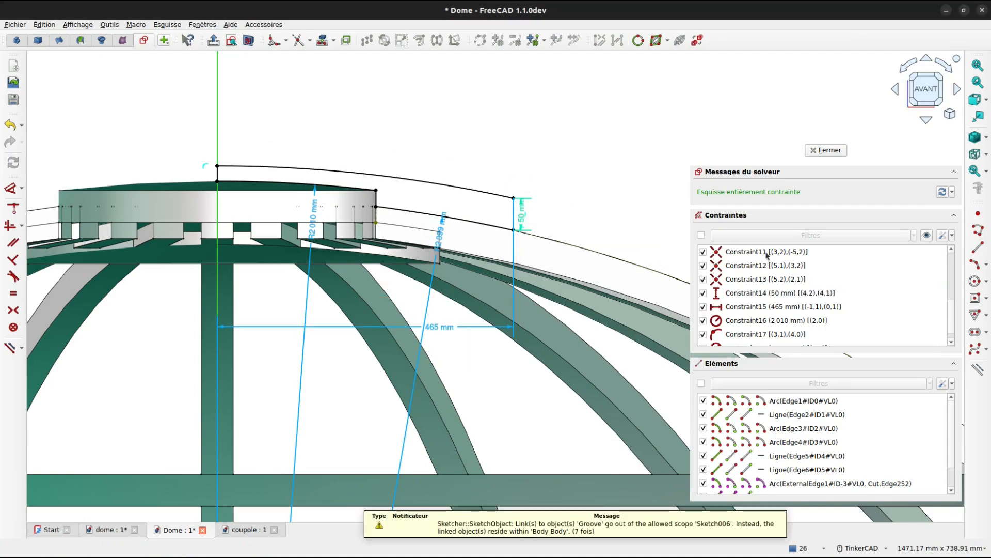
Step: Fillet the corner between the cap's upper arc and outer vertical line, keeping the corner option enabled
click(274, 40)
scroll(484, 165, up, 5)
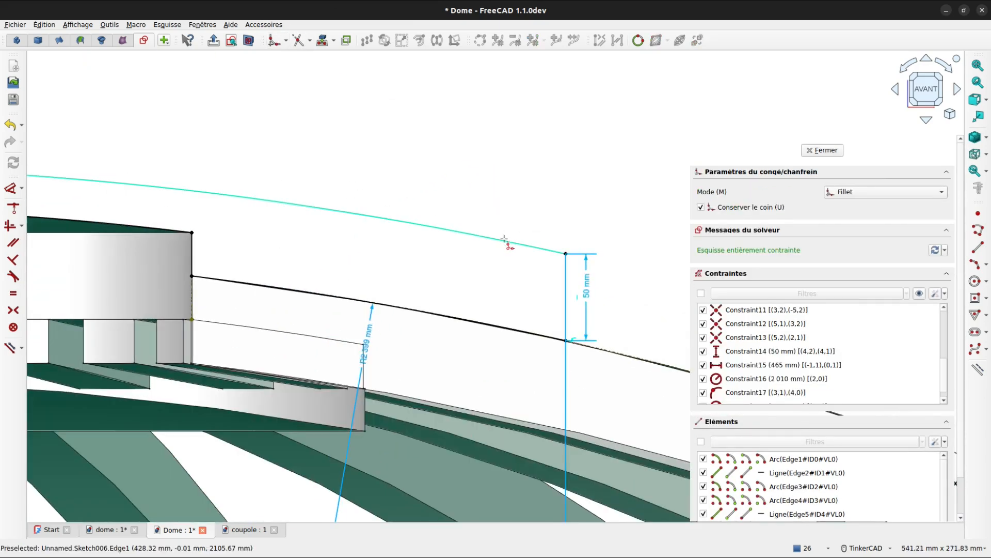
click(567, 320)
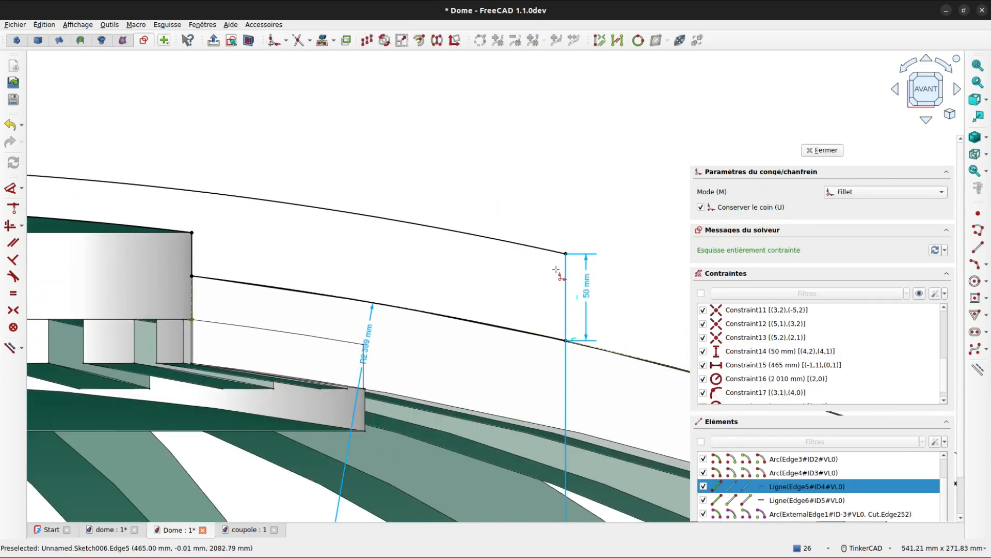
click(499, 235)
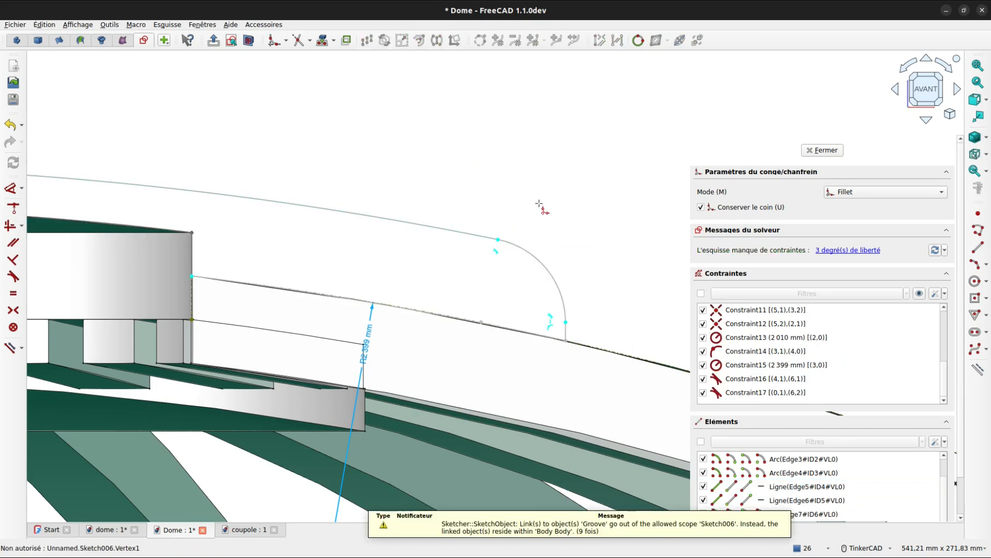
key(Escape)
Step: Set the radius of the fillet arc at the cap profile's outer edge to 45 mm
key(d)
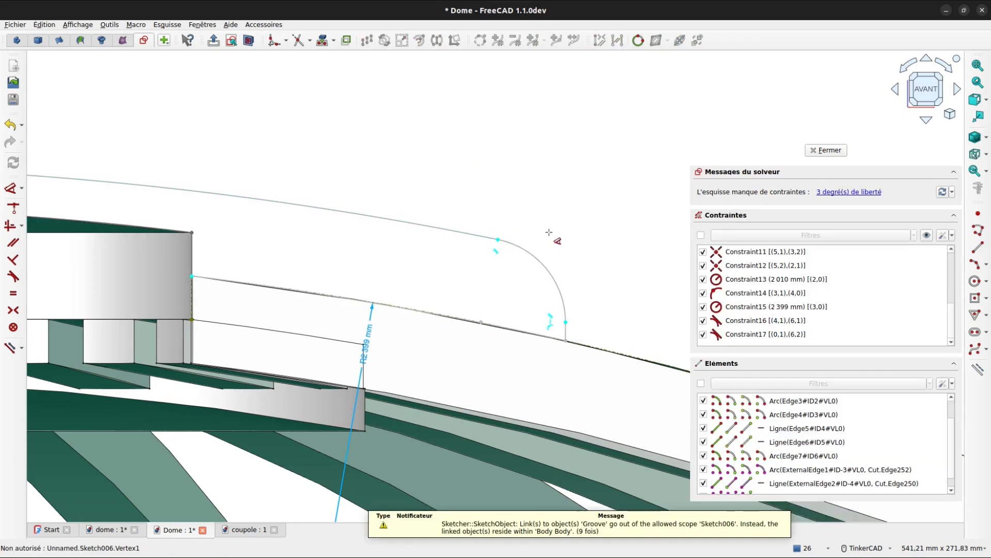
click(543, 268)
click(584, 232)
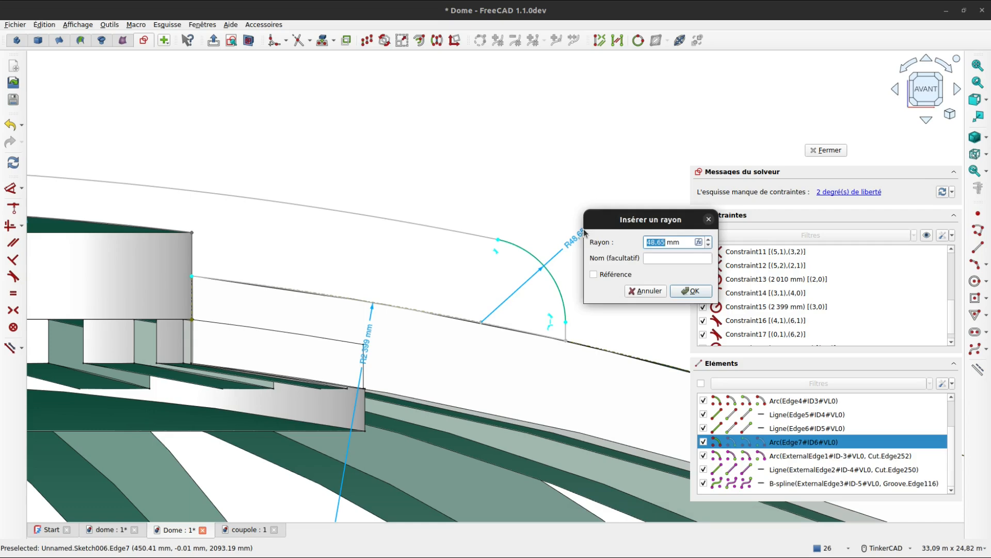
text(4)
key(Return)
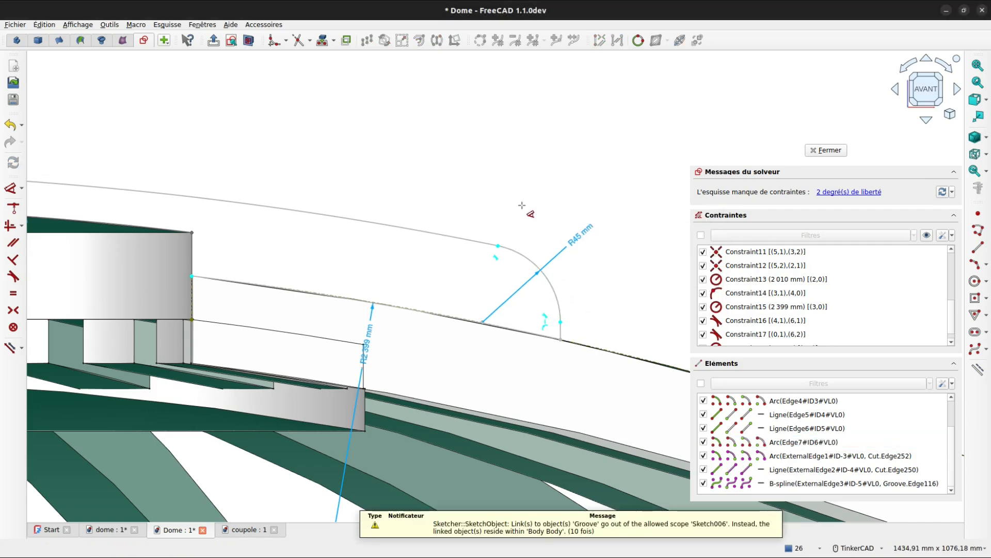
scroll(617, 346, up, 1)
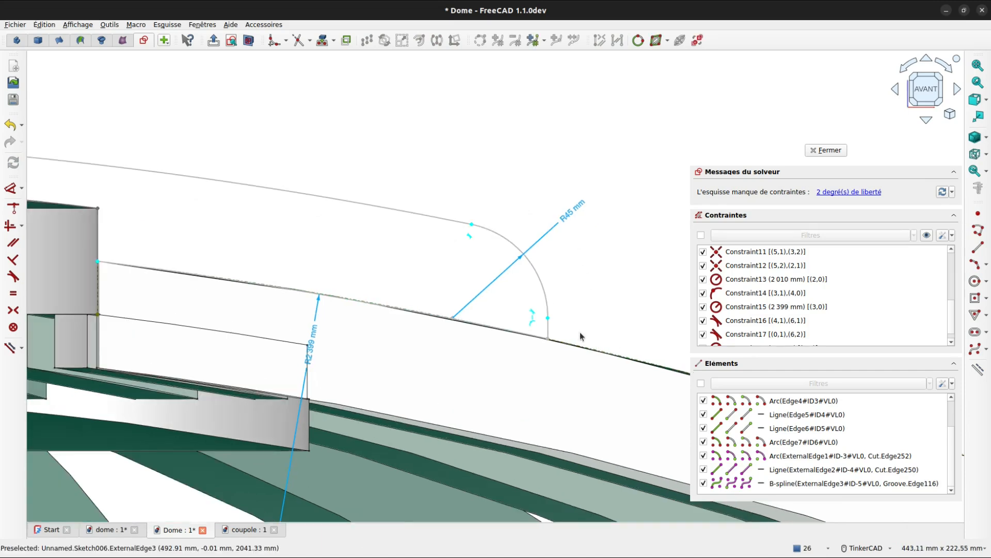
key(k)
key(a)
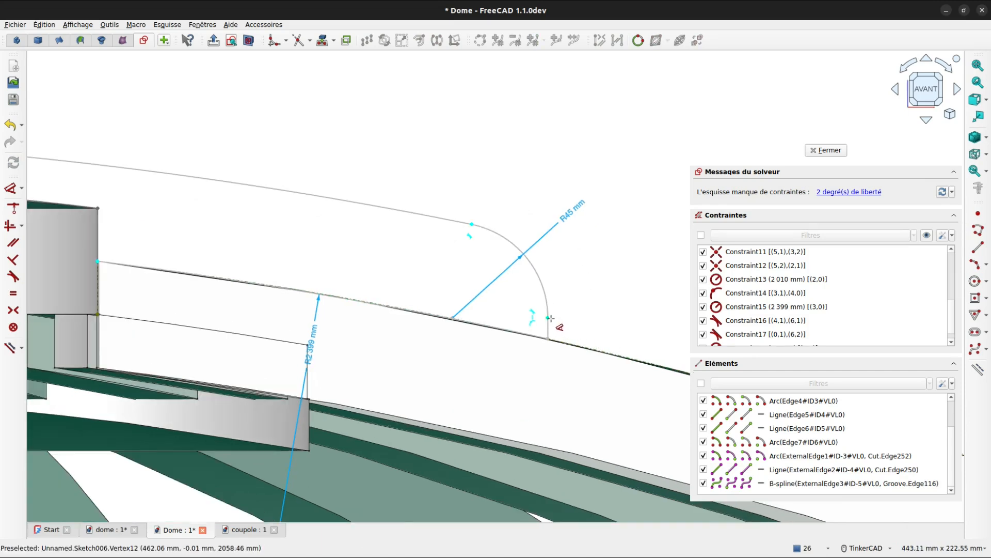
click(550, 334)
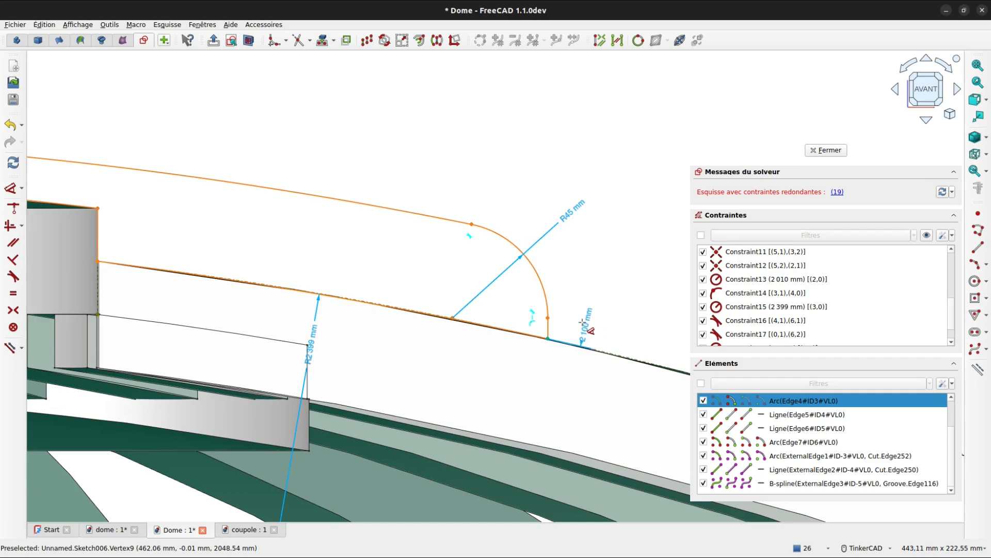
key(Escape)
key(ctrl+z)
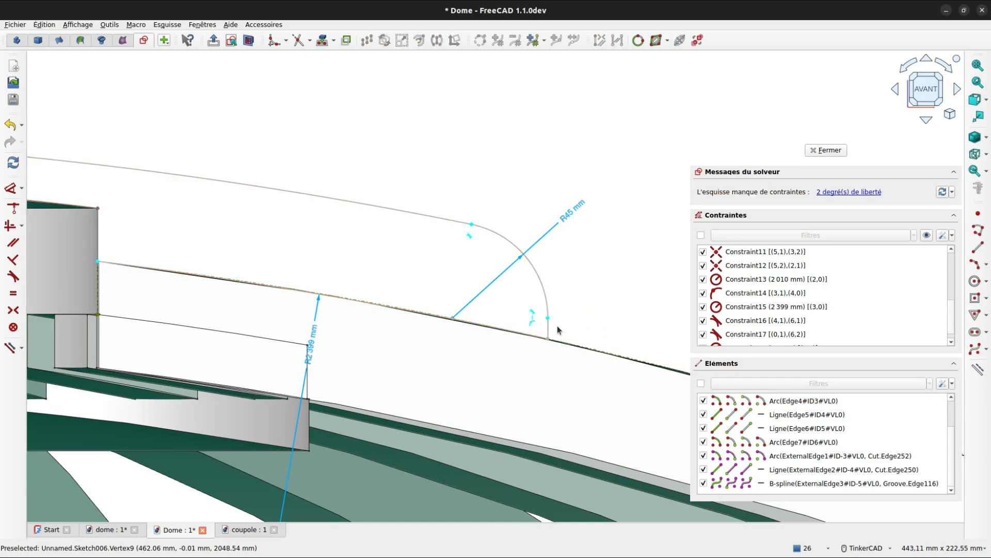
Step: Dimension the short vertical line below the fillet arc to 10 mm
scroll(578, 321, up, 4)
key(k)
key(a)
click(536, 324)
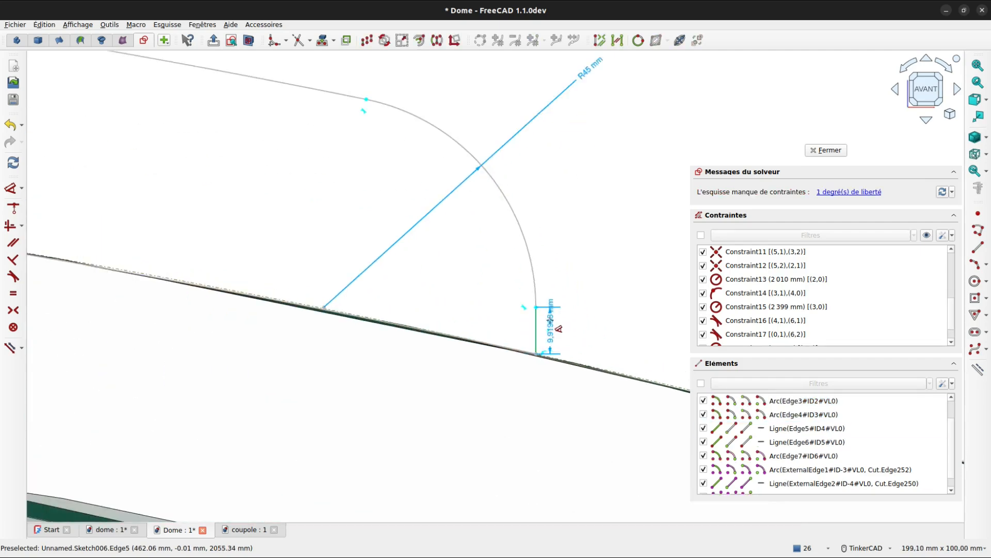
click(565, 323)
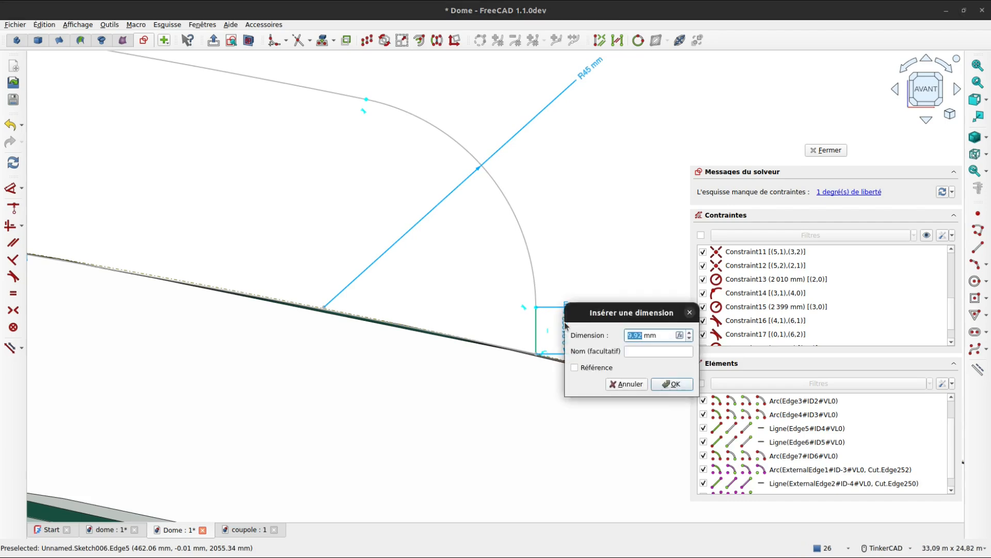
text(10)
key(Return)
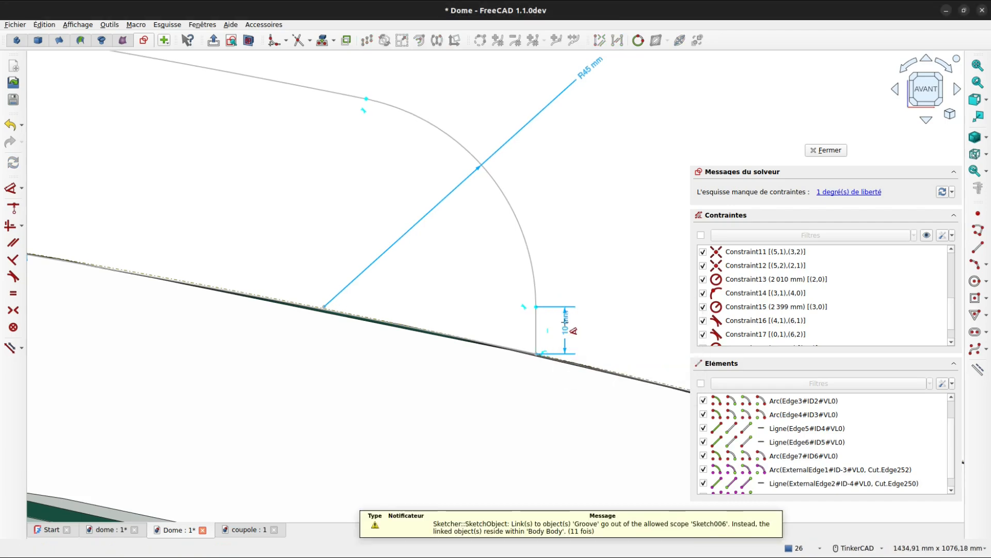
Step: Set the horizontal distance from the vertical axis to the fillet arc's upper end to 426 mm
scroll(567, 264, down, 8)
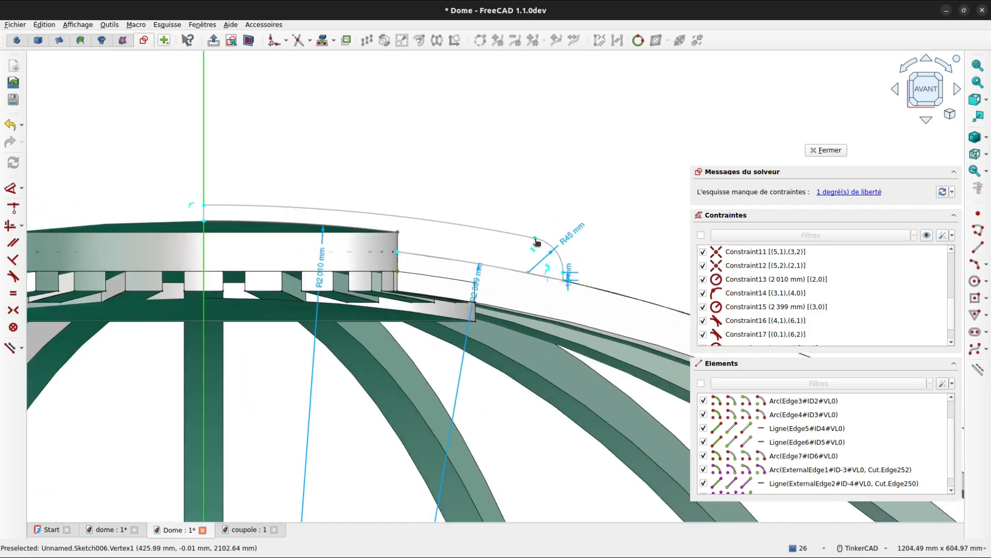
click(536, 241)
click(498, 181)
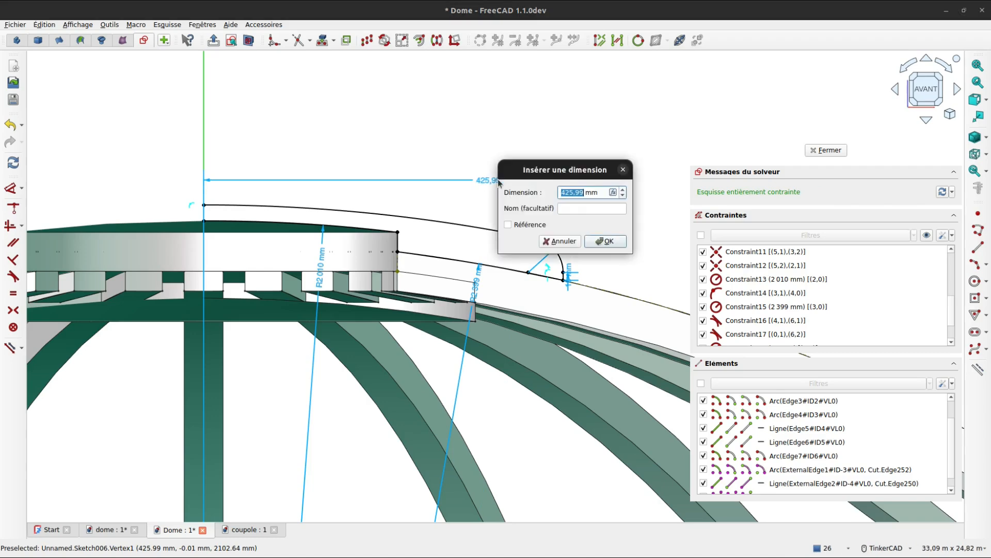
text(4)
key(Return)
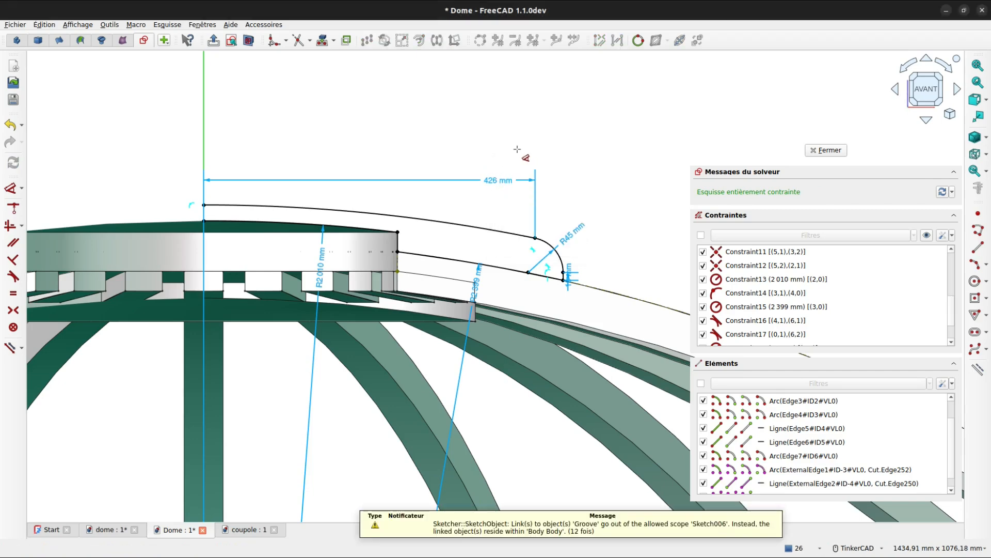
Step: Reposition the R2010 and R2399 radius dimensions lower along their leaders and close the cap sketch
scroll(578, 228, up, 4)
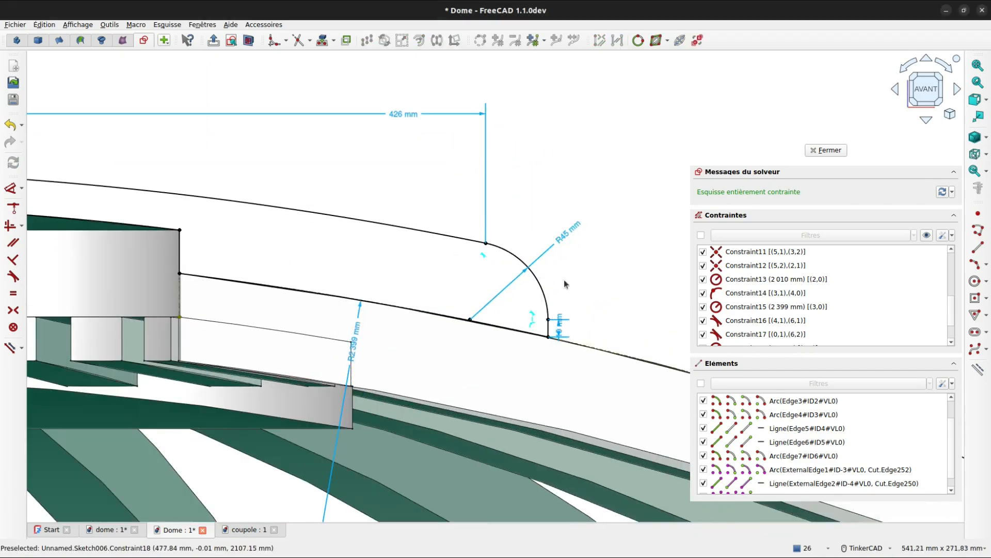
scroll(558, 289, down, 3)
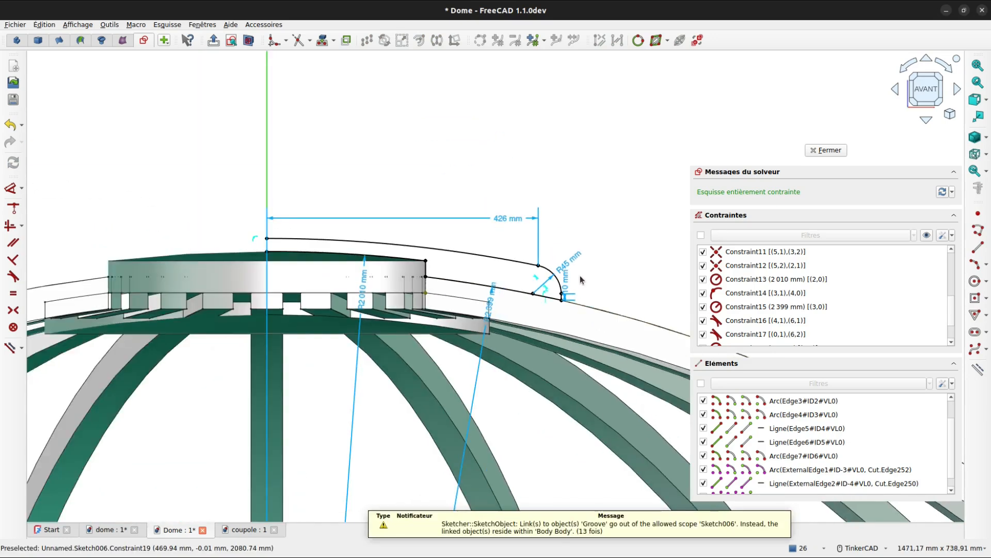
drag(355, 310, 346, 374)
drag(488, 310, 491, 391)
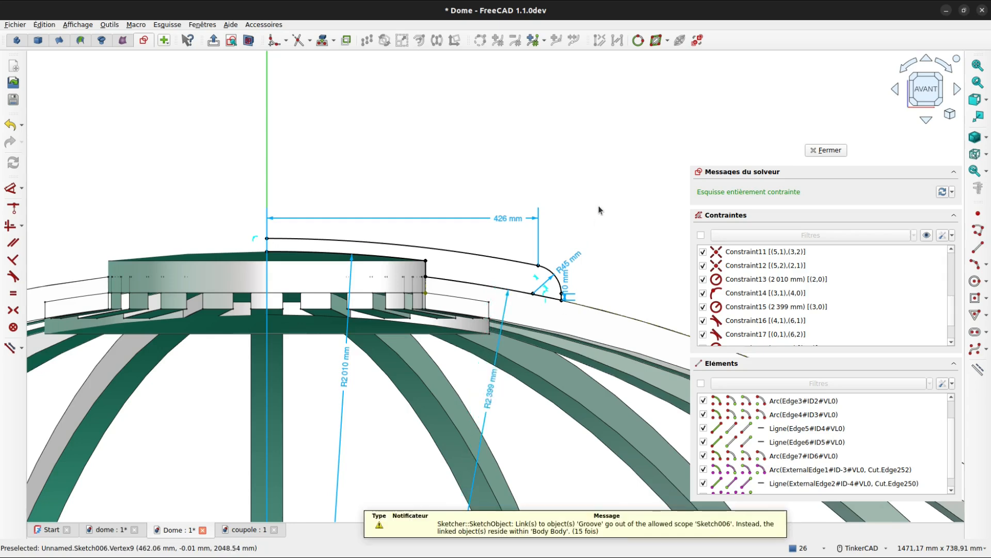
click(825, 151)
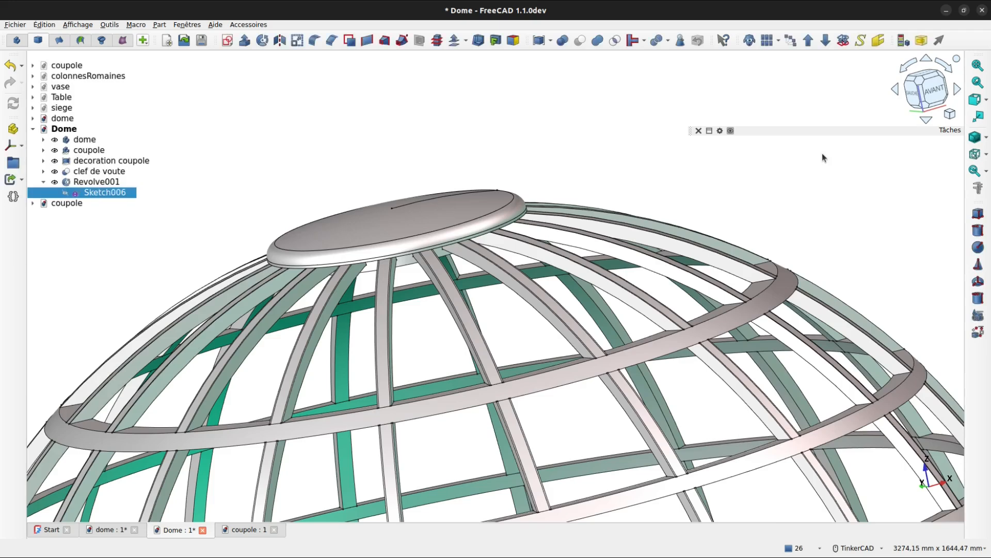
Step: Switch to the Surface workbench and show the dome from the front with its lowest row of openings enlarged
click(59, 40)
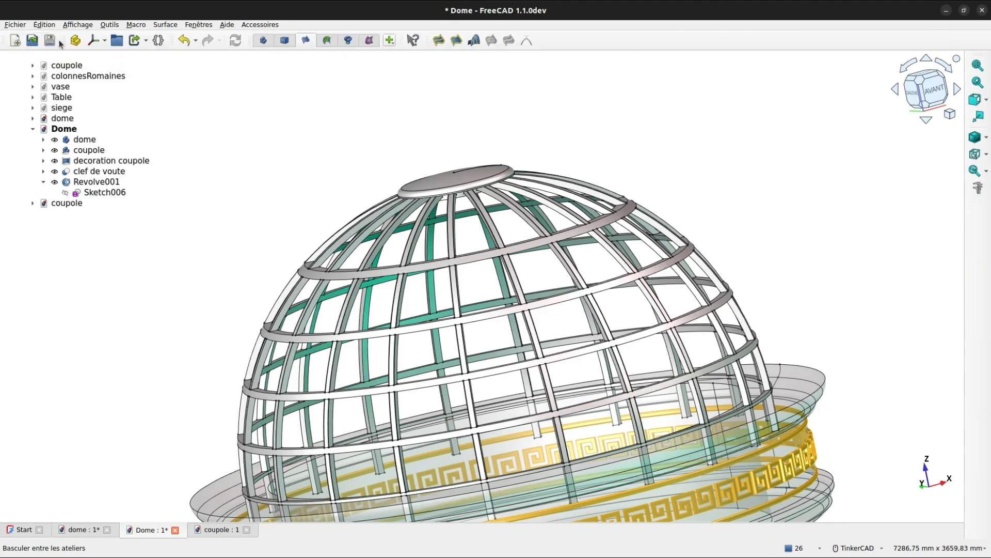
click(934, 90)
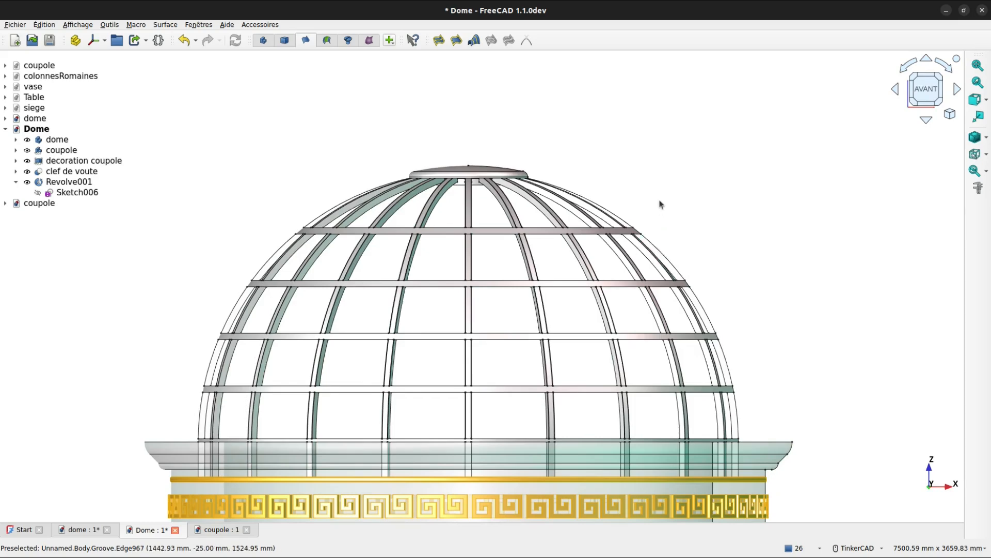
middle_drag(661, 202, 667, 137)
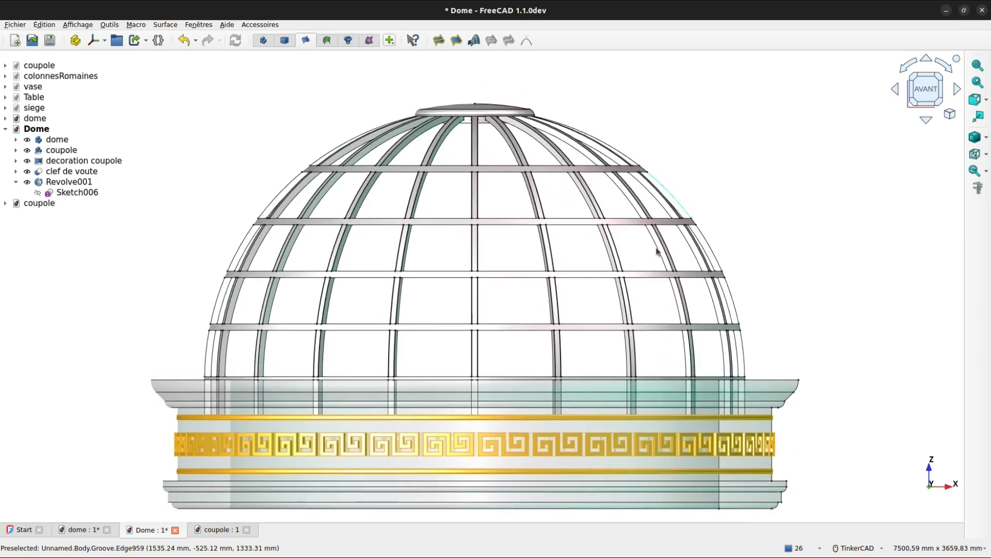
scroll(521, 335, up, 2)
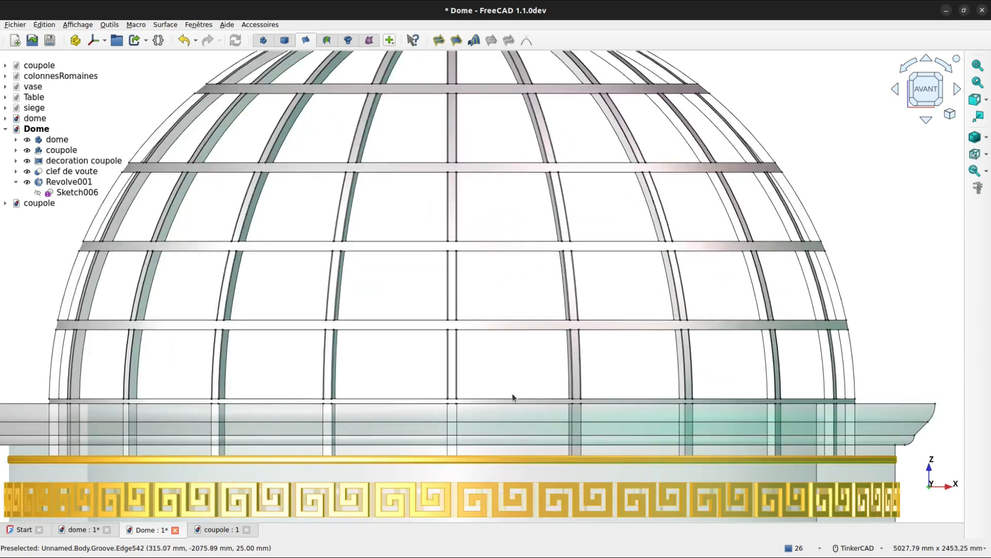
Step: Create a filled surface in the lowest opening just right of the dome's central front rib, using its four boundary edges
click(439, 41)
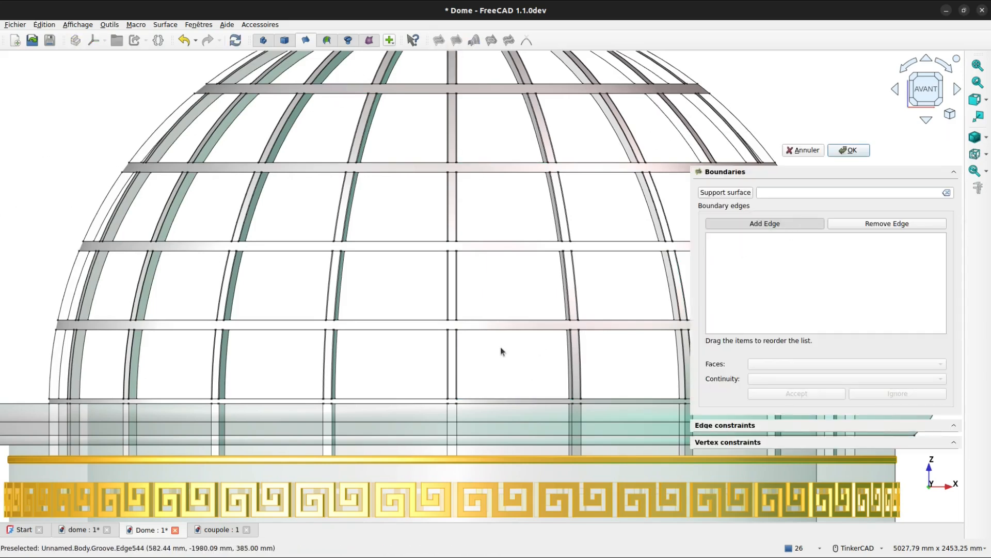
click(499, 333)
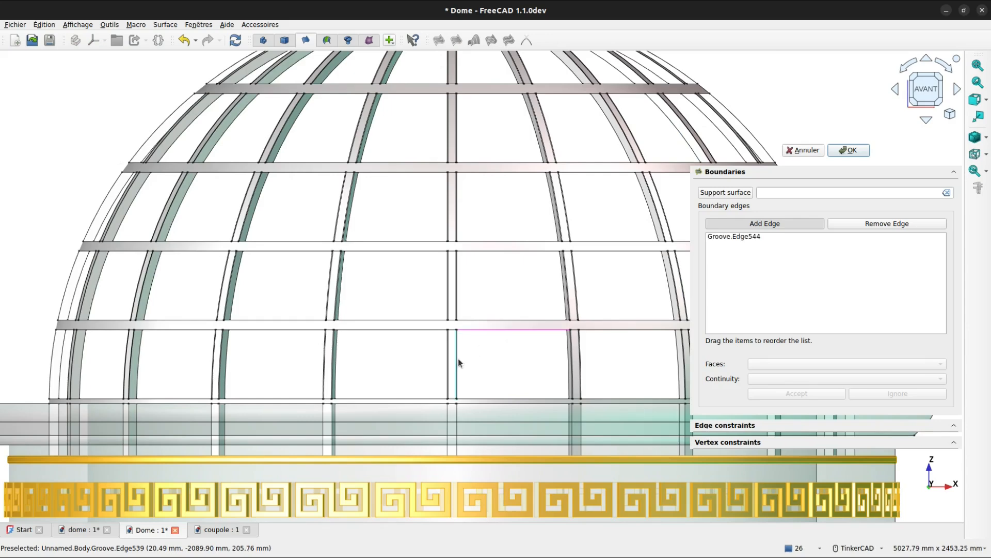
scroll(457, 359, up, 5)
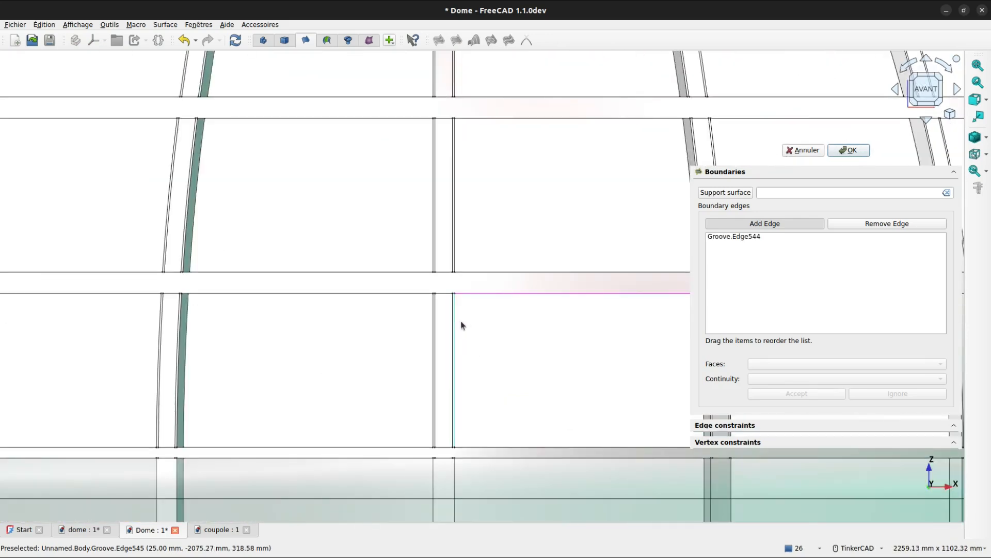
click(513, 419)
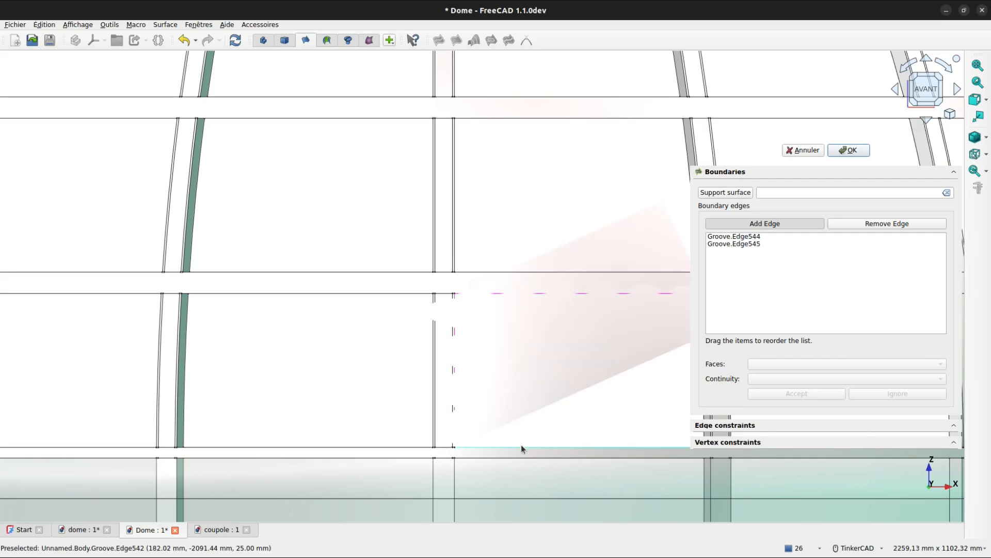
click(624, 397)
middle_drag(626, 396, 479, 378)
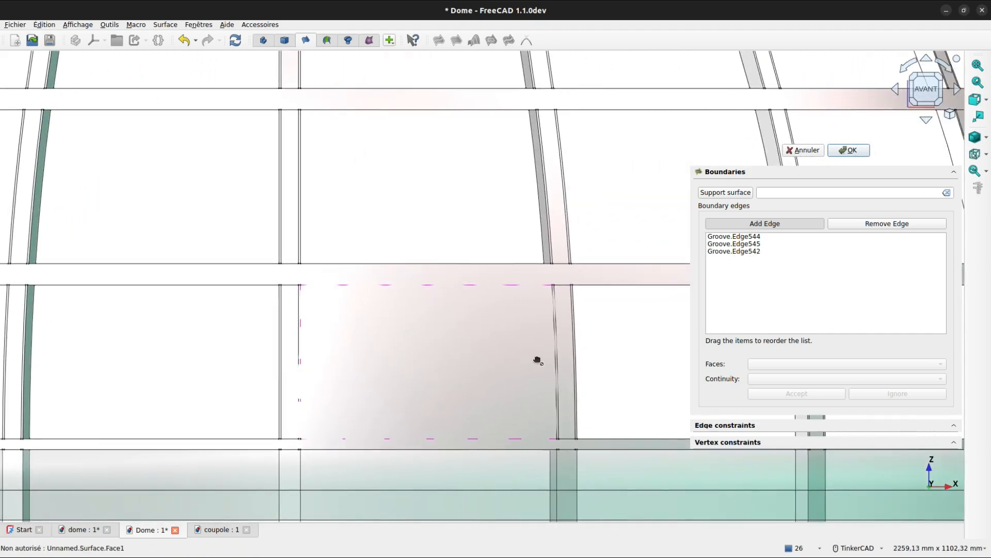
click(558, 363)
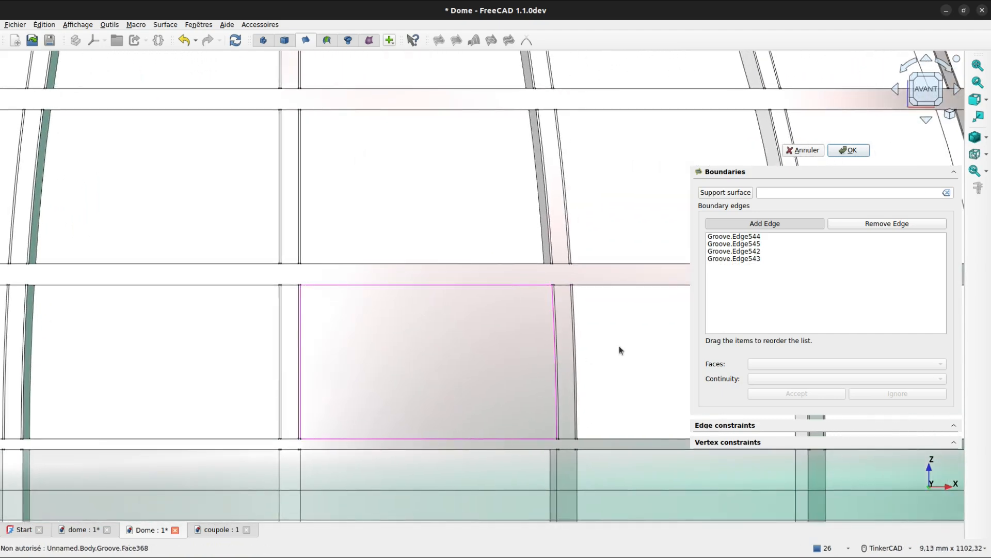
click(850, 151)
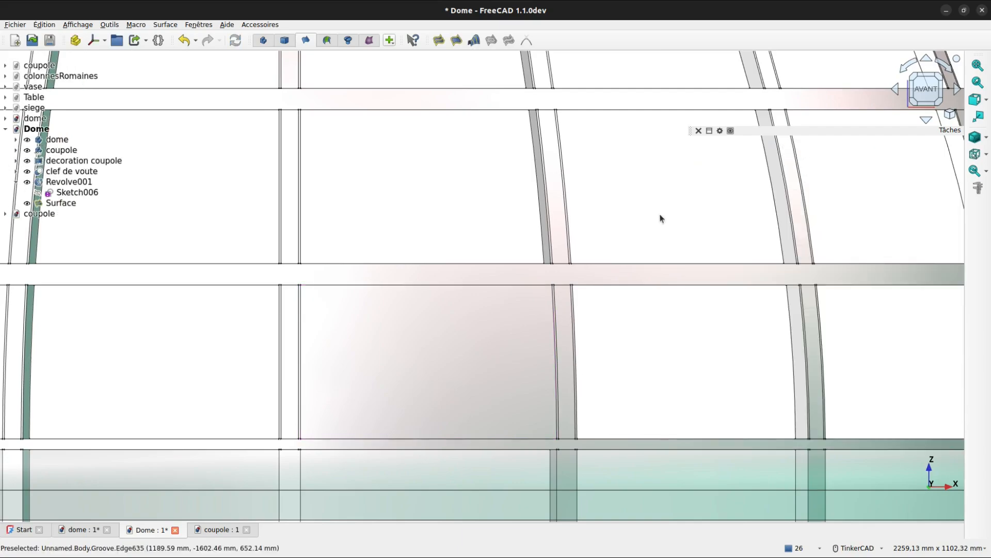
Step: Create a filled surface in the second-row opening directly above the first panel, using its four boundary edges
right_drag(660, 217, 539, 269)
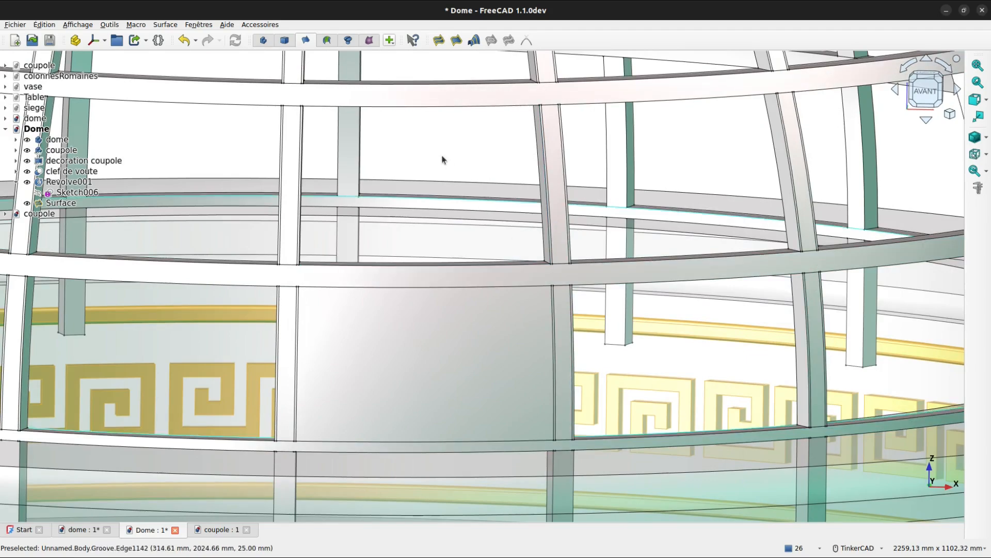
middle_drag(443, 157, 528, 229)
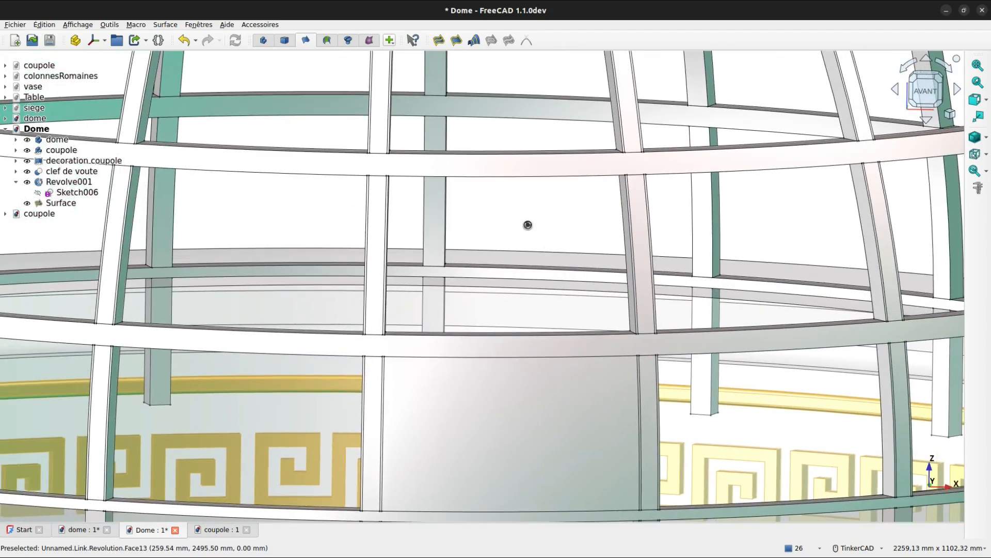
click(439, 40)
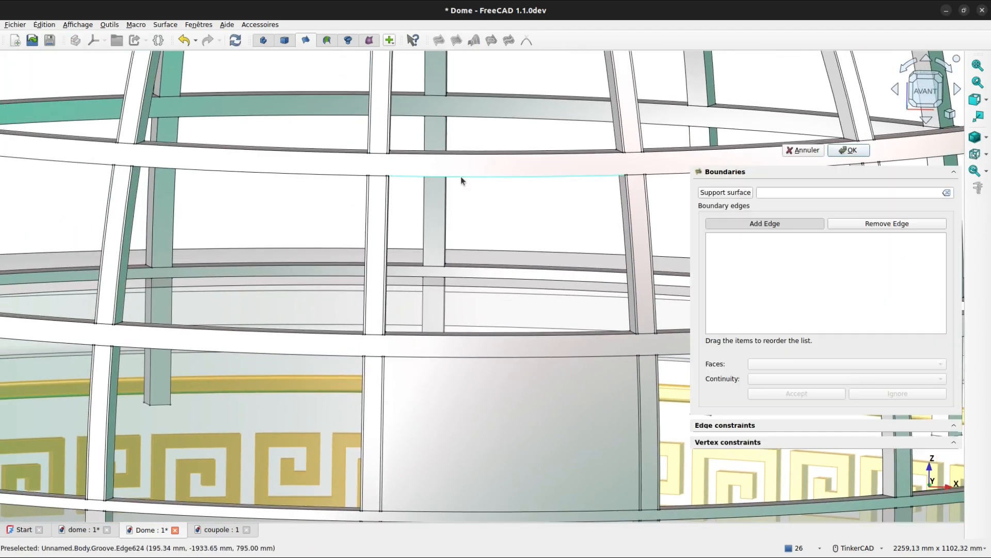
click(461, 178)
scroll(390, 212, up, 5)
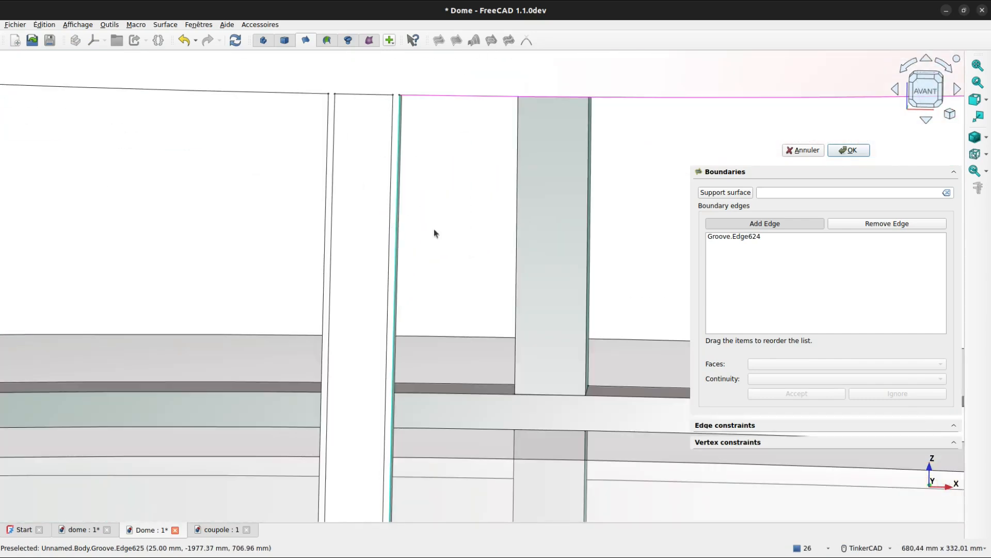
click(454, 235)
scroll(491, 268, down, 5)
scroll(524, 316, up, 5)
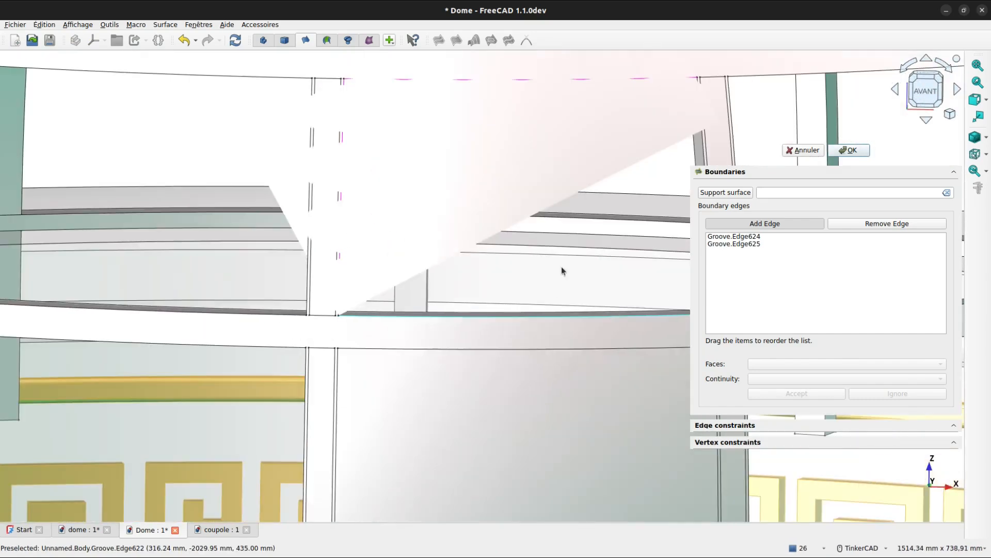
click(525, 314)
middle_drag(562, 266, 440, 284)
click(590, 229)
click(850, 151)
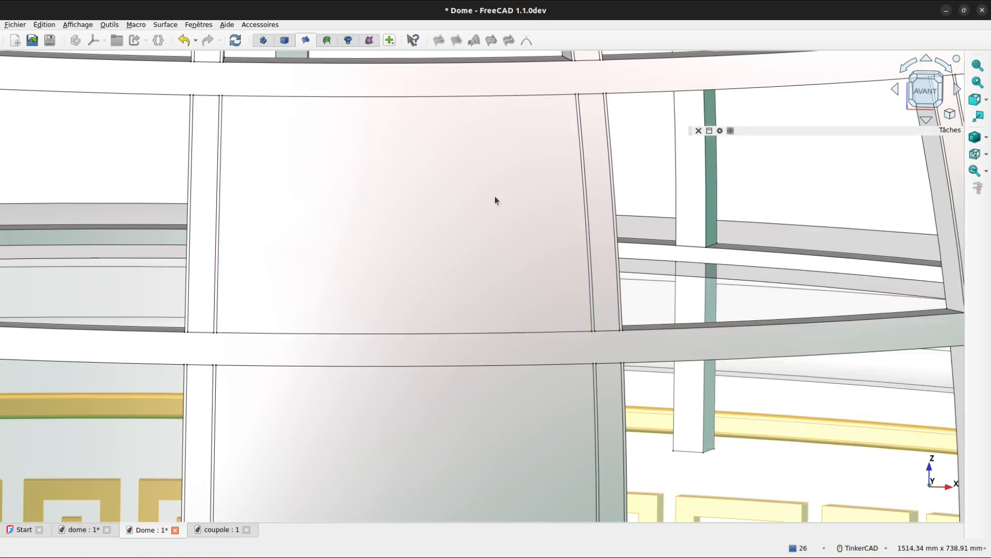
right_drag(464, 202, 628, 438)
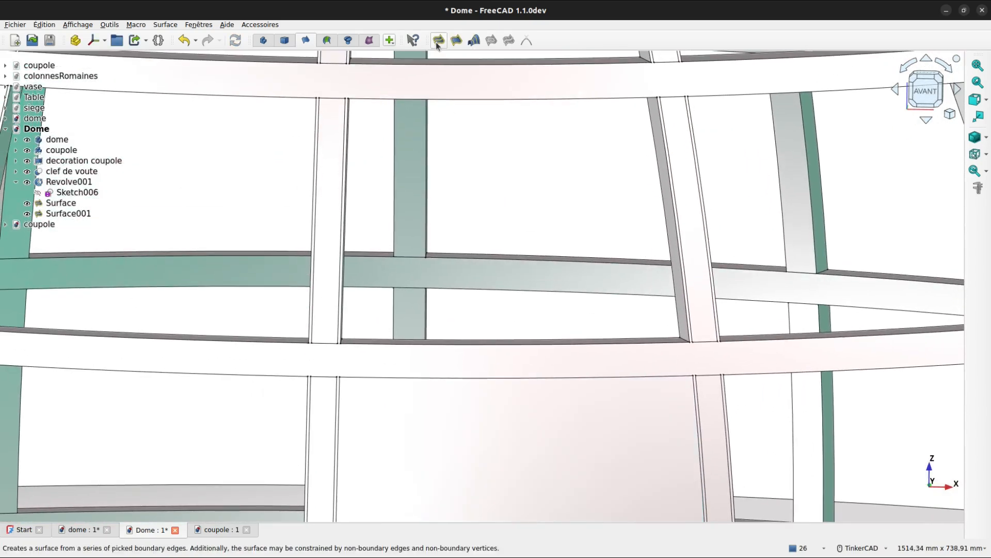
Step: Create a filled surface in the third-row opening directly above the second panel, using its boundary edges
click(438, 44)
click(383, 98)
scroll(332, 185, up, 5)
click(519, 221)
scroll(519, 222, down, 5)
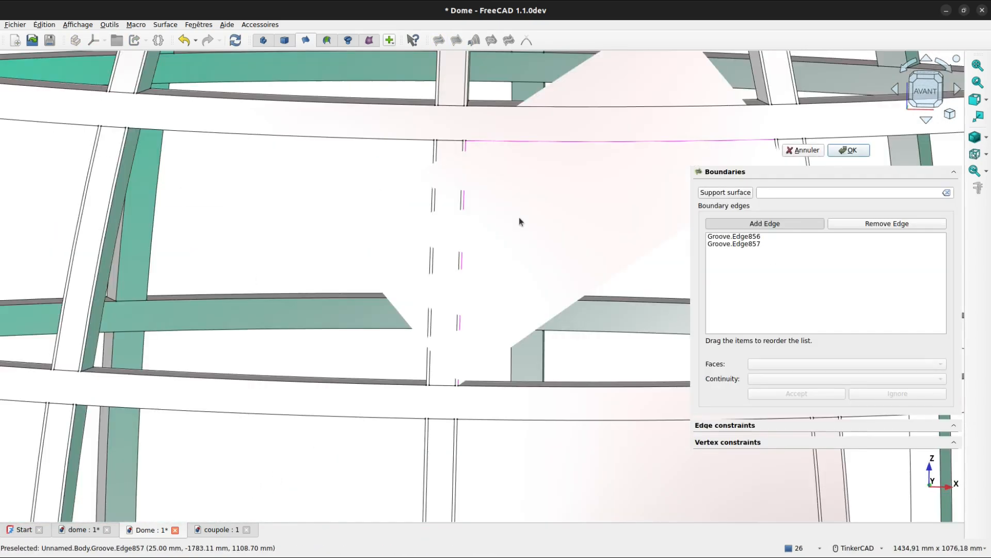
click(578, 237)
scroll(635, 250, up, 3)
scroll(635, 249, up, 3)
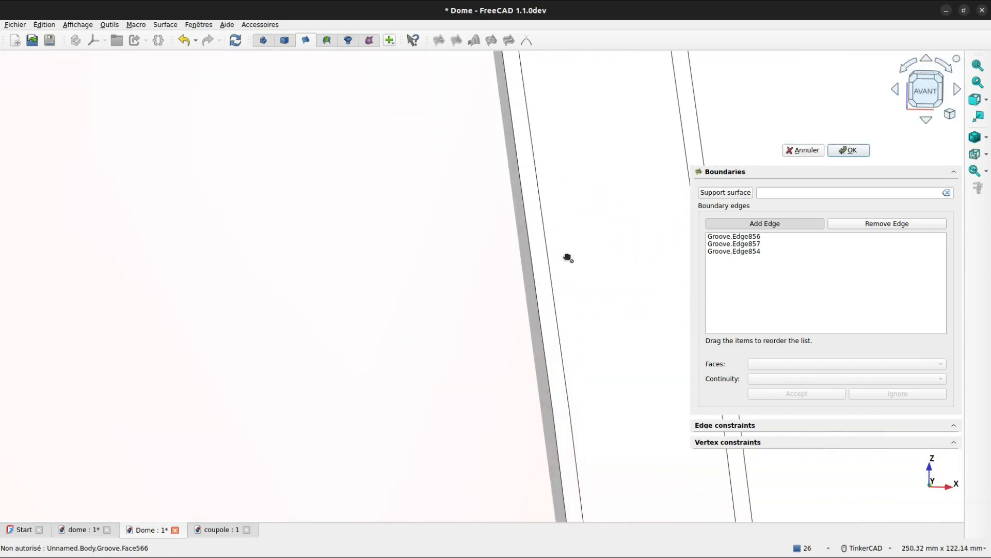
scroll(573, 281, down, 5)
click(849, 149)
Step: Create a filled surface in the fourth-row opening directly above the third panel, using its four boundary edges
scroll(595, 416, down, 5)
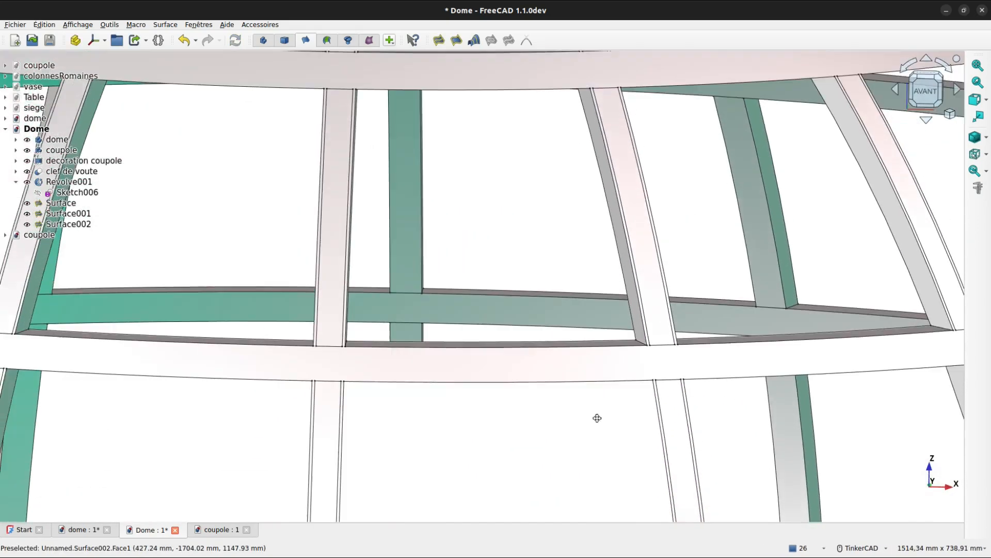
click(438, 41)
scroll(429, 96, up, 5)
click(372, 123)
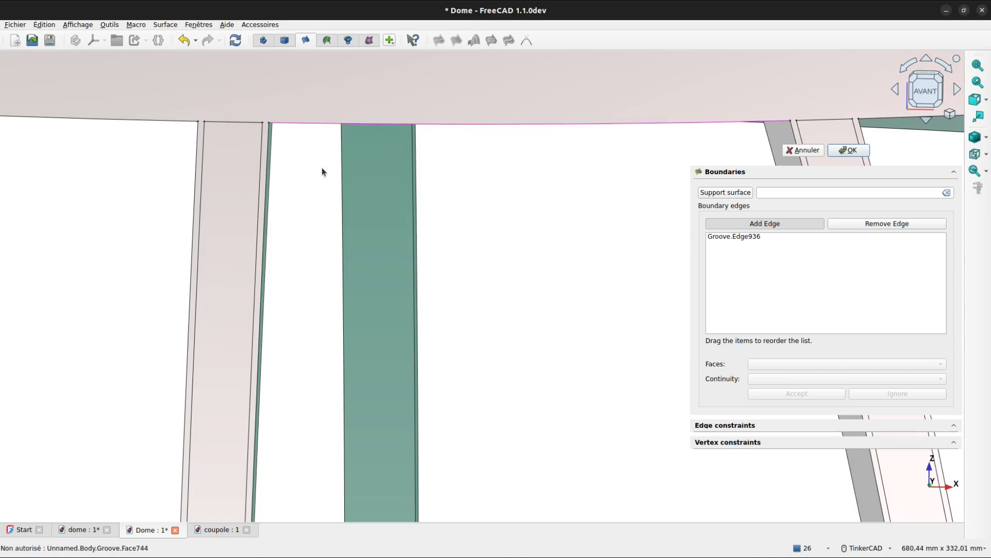
click(266, 195)
scroll(532, 304, down, 5)
click(562, 423)
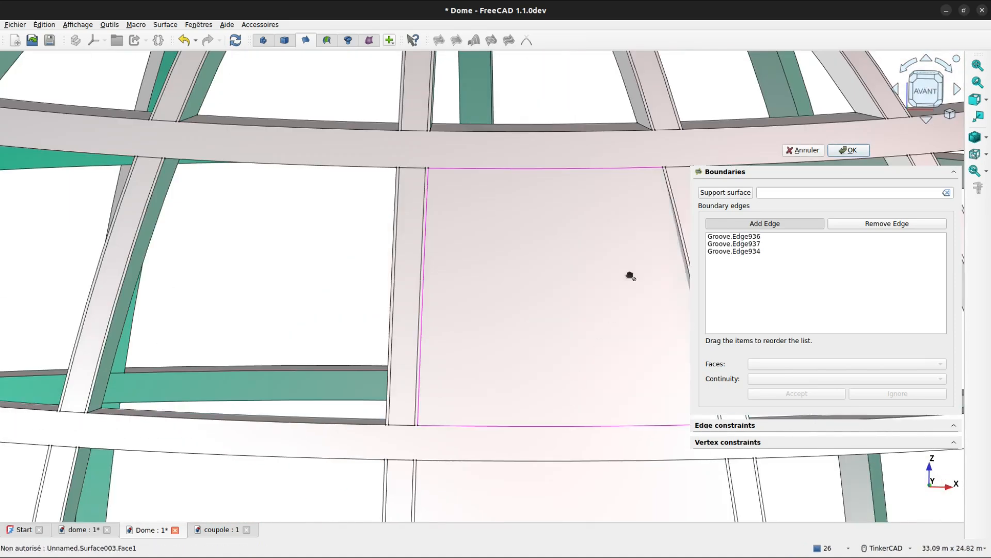
scroll(511, 296, up, 5)
click(538, 255)
scroll(668, 205, down, 3)
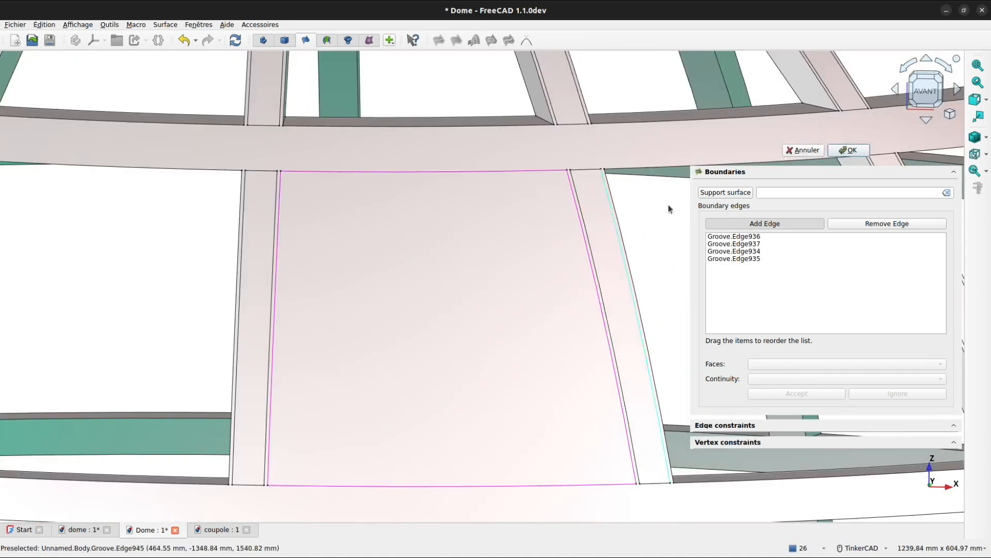
click(848, 150)
Step: Hide the protection cap at the dome's summit to expose where the front ribs meet the keystone
scroll(538, 197, down, 5)
right_drag(538, 198, 447, 137)
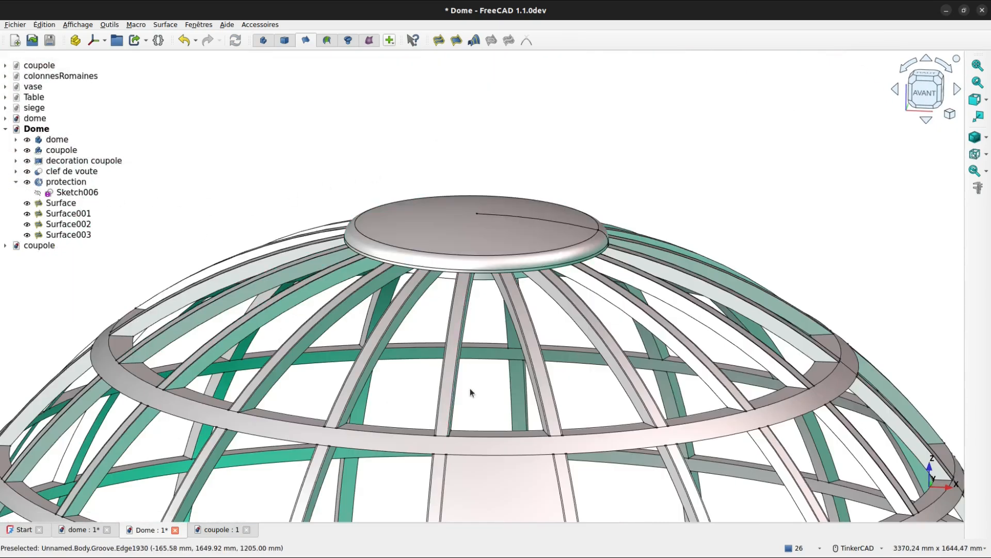
click(26, 183)
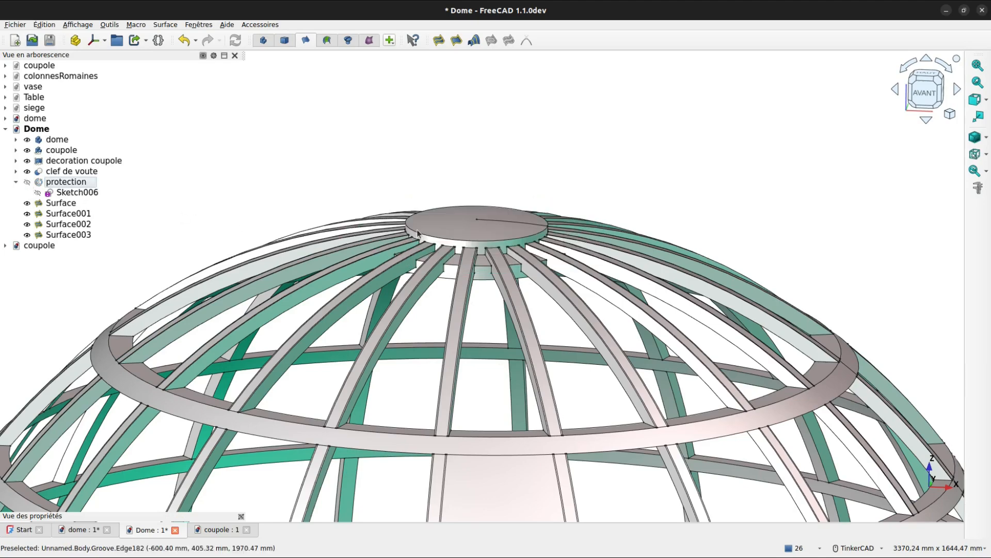
scroll(475, 257, up, 2)
scroll(475, 258, up, 3)
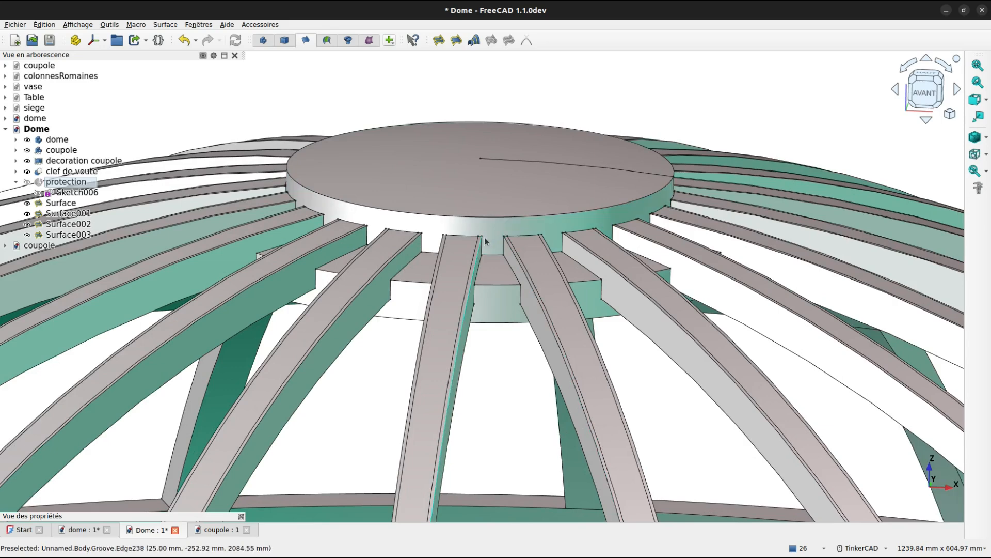
Step: Measure the position of the central front rib's upper right corner at the keystone, without saving the measurement
scroll(537, 380, down, 3)
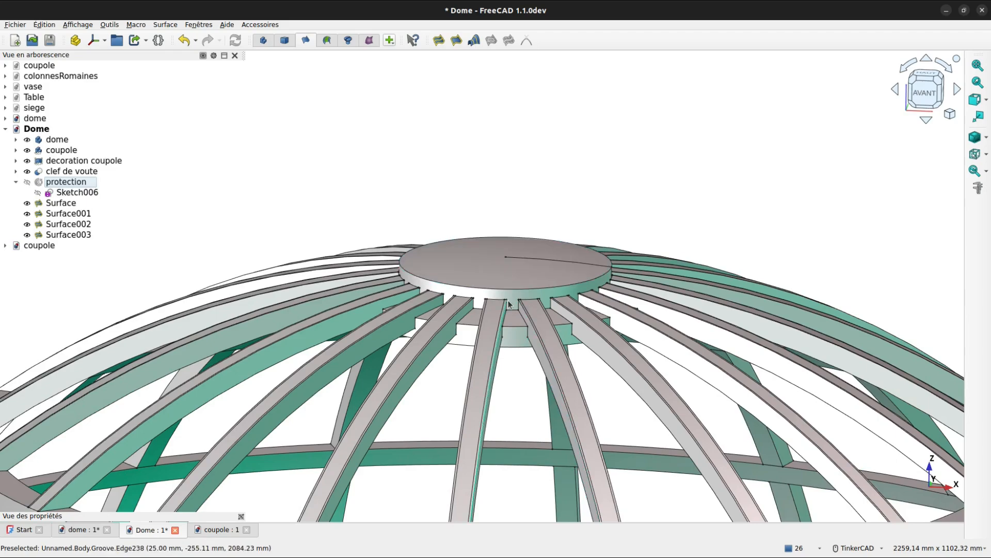
scroll(508, 301, up, 3)
scroll(508, 300, up, 3)
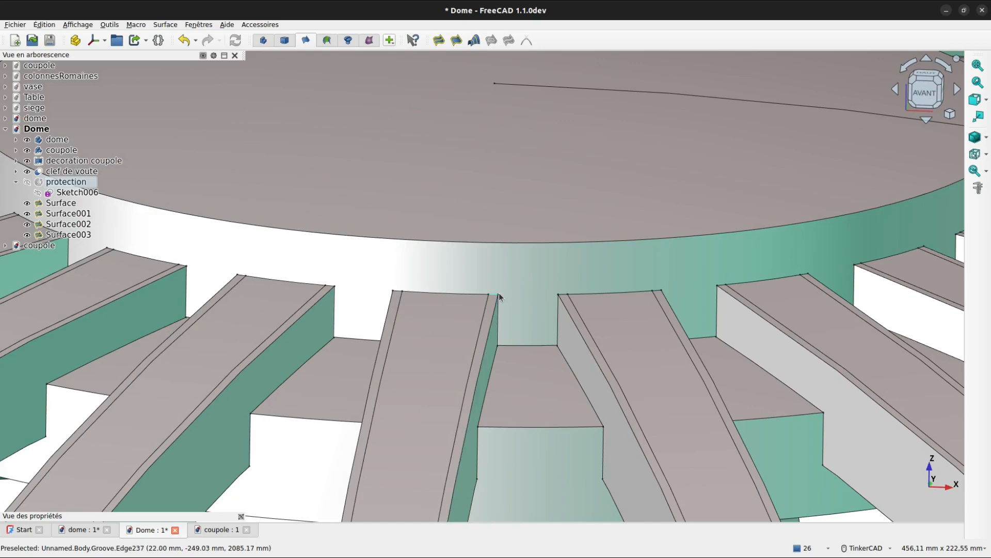
scroll(499, 293, up, 2)
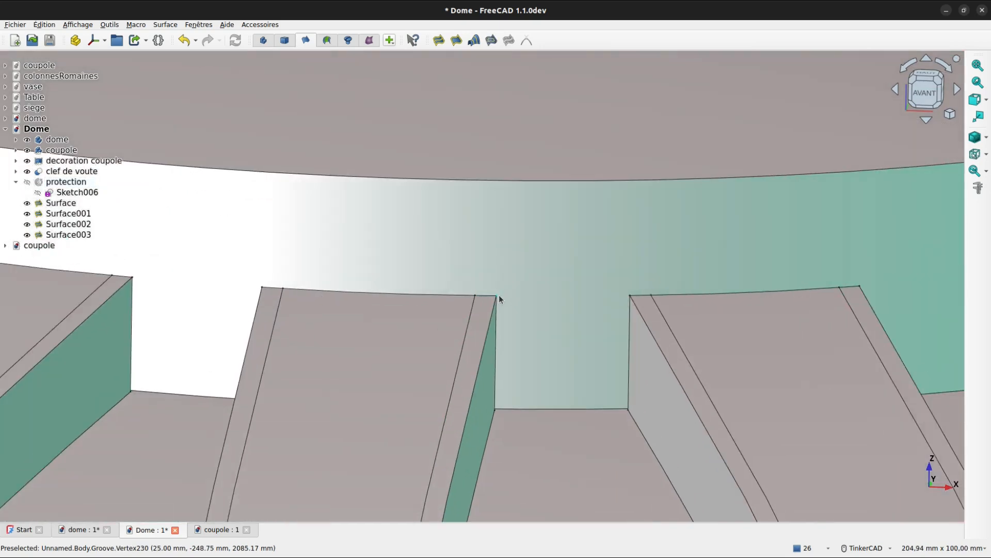
click(977, 188)
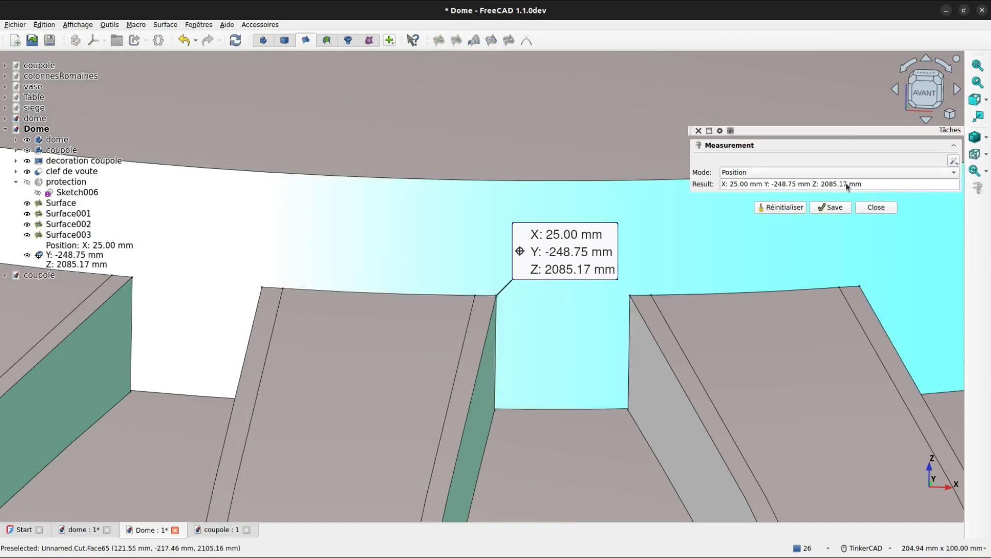
click(863, 208)
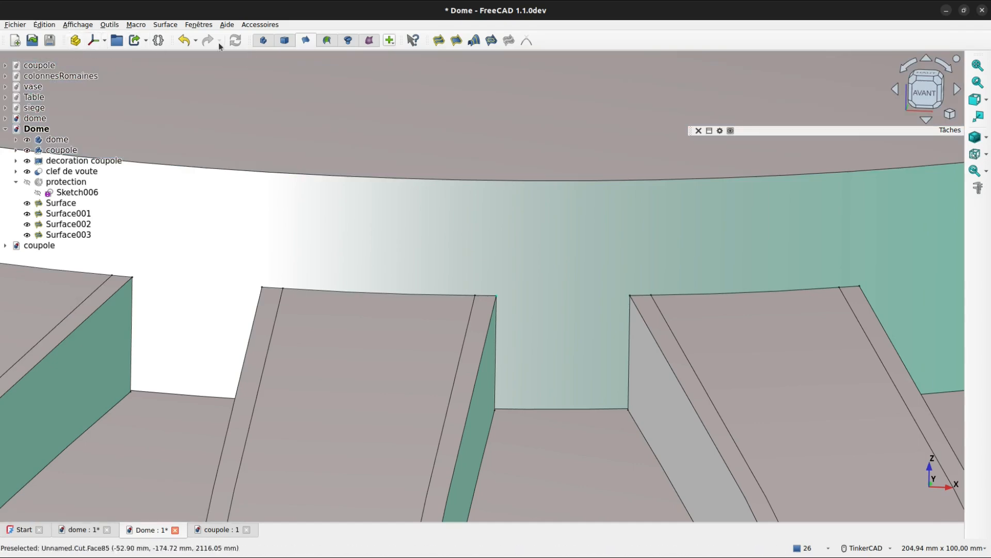
click(285, 41)
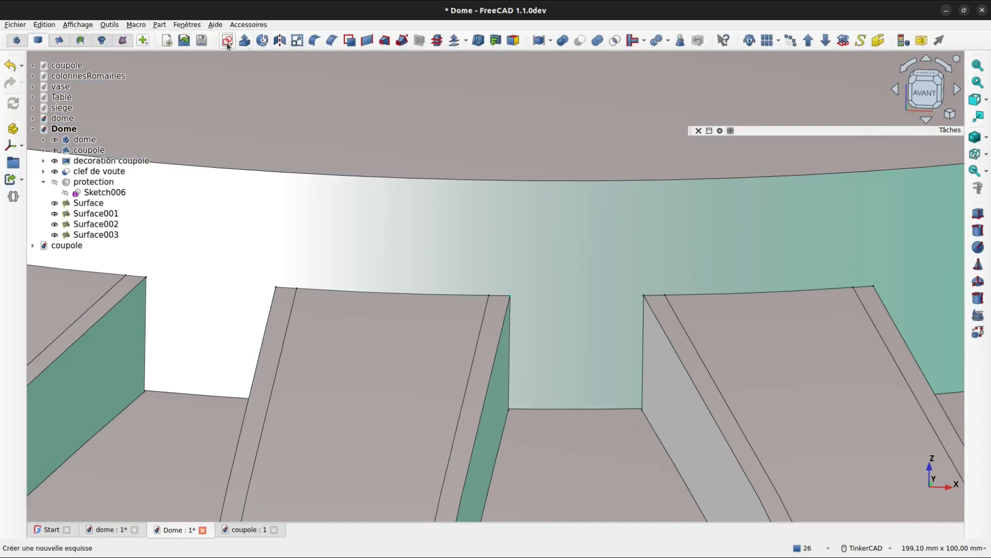
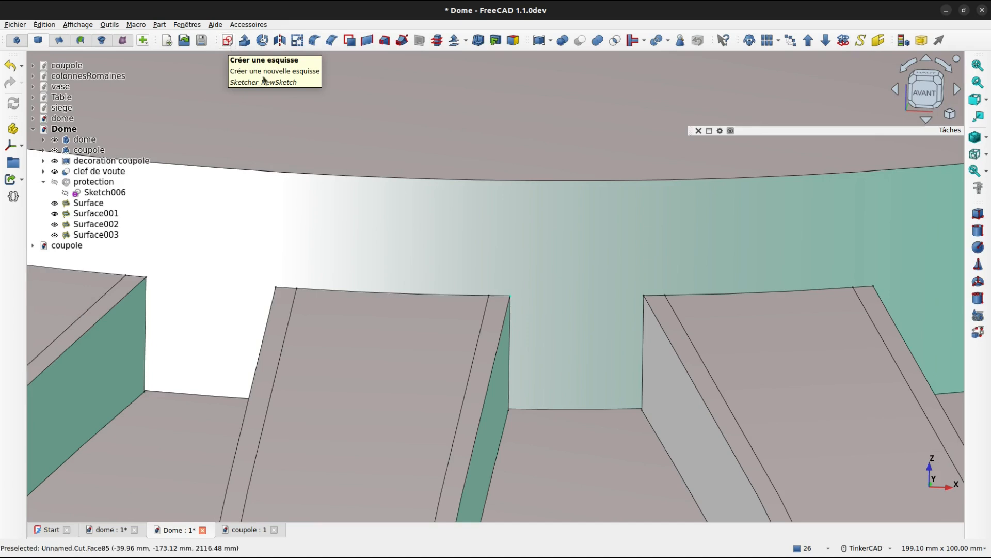
click(225, 45)
click(544, 286)
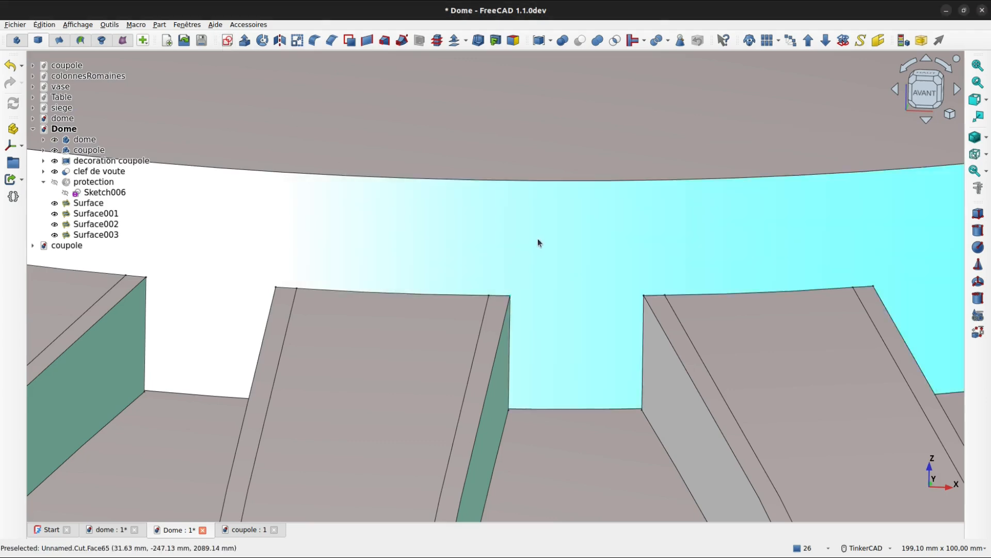
scroll(537, 239, down, 5)
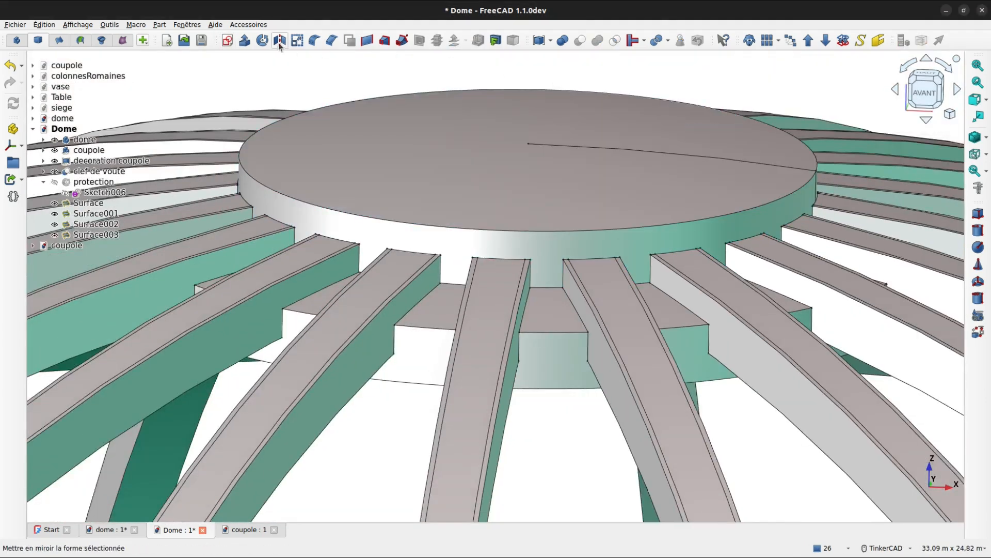
click(227, 40)
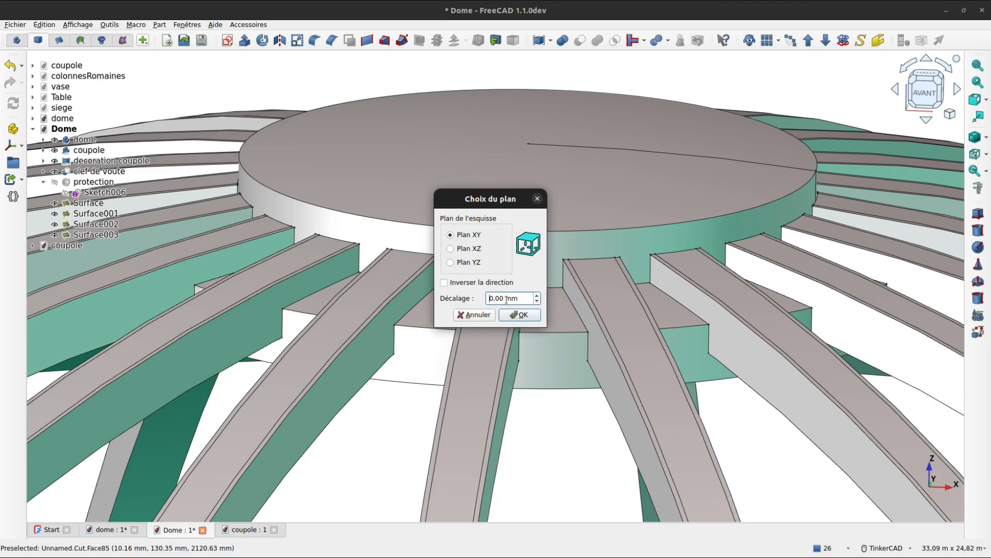
click(523, 314)
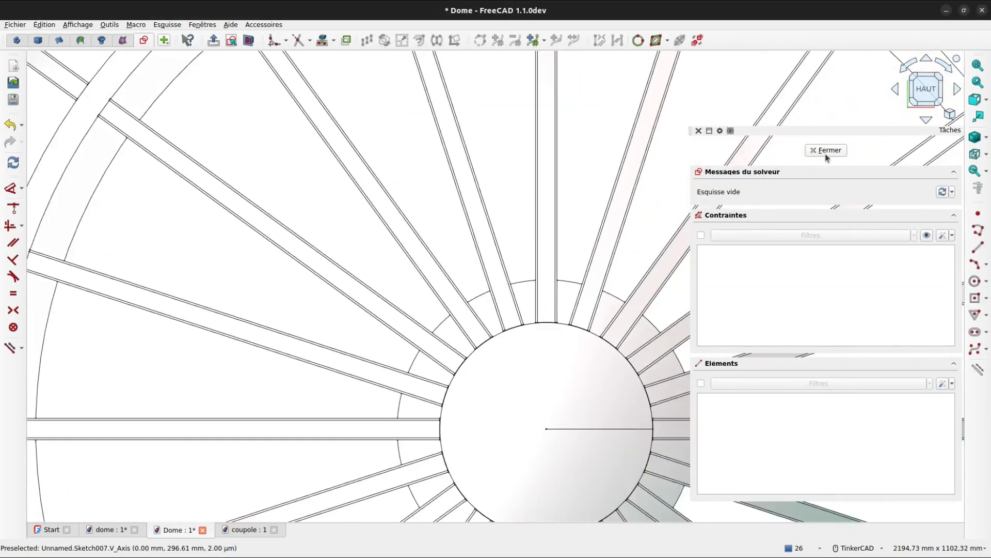
click(826, 150)
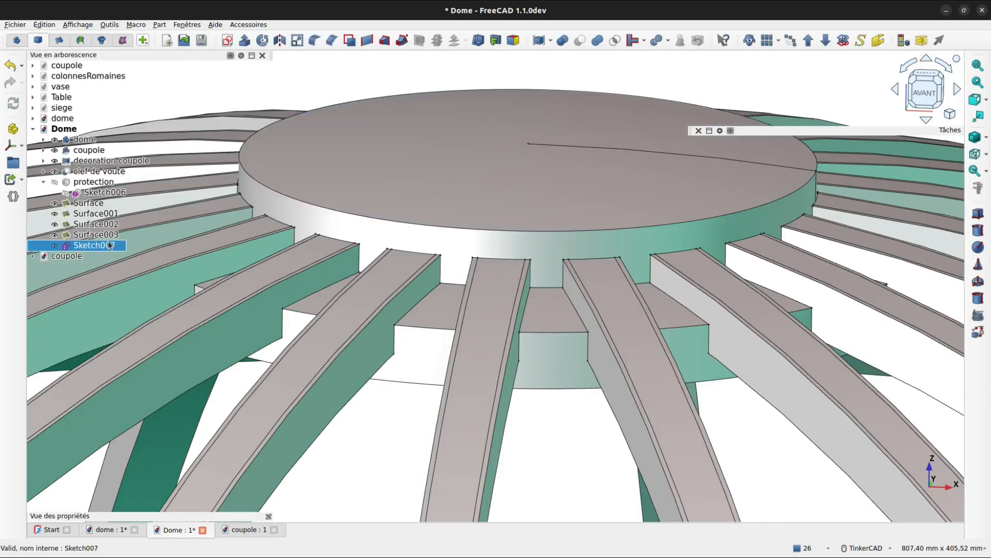
key(Delete)
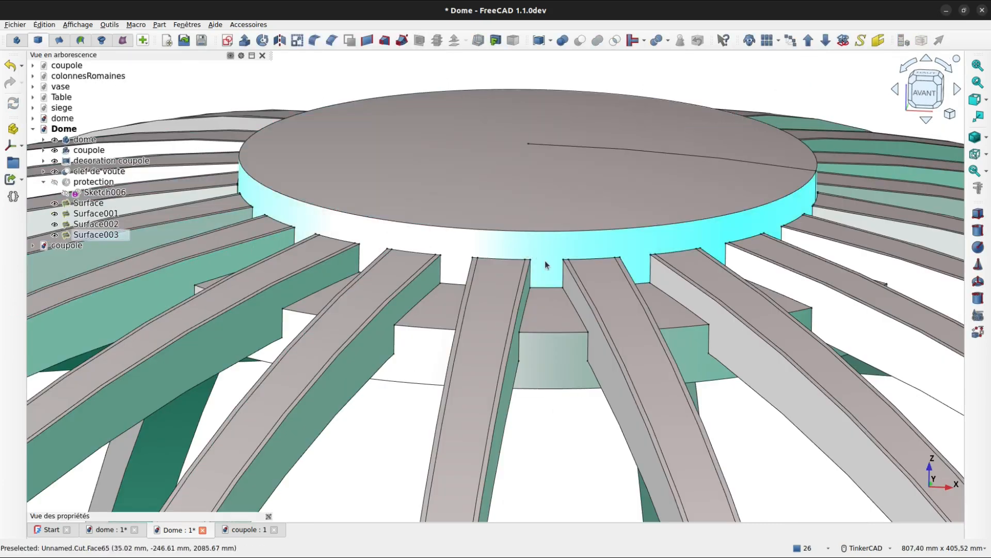
Step: Switch to the Curves workbench and join the facing upper corners of the two front ribs at the keystone with a parametric line
scroll(551, 273, down, 2)
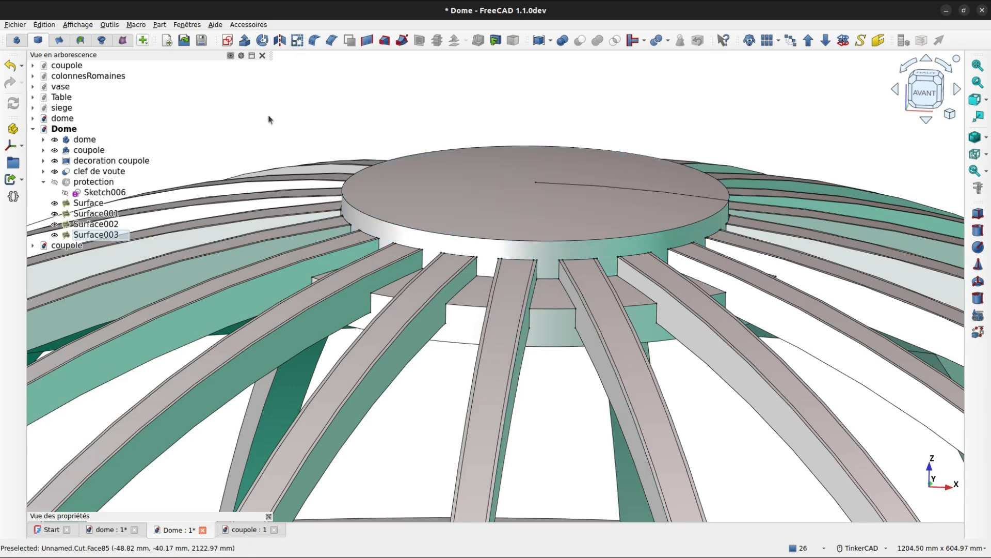
click(80, 41)
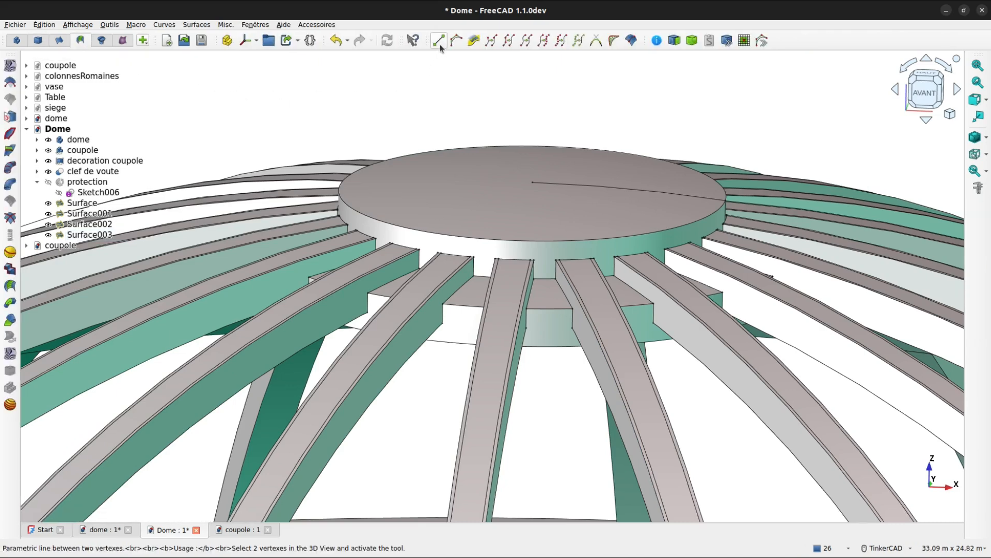
scroll(541, 217, up, 4)
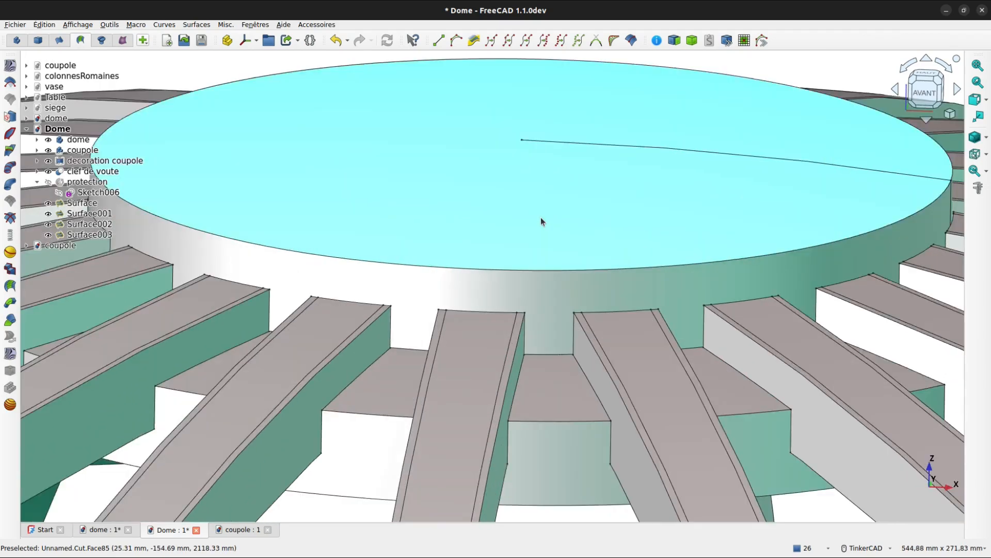
scroll(541, 221, down, 6)
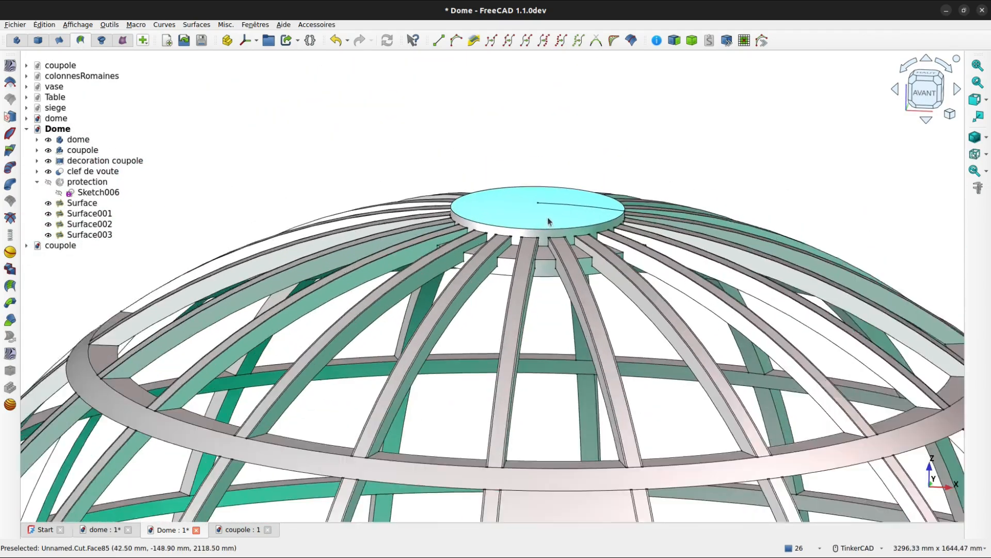
scroll(549, 219, up, 5)
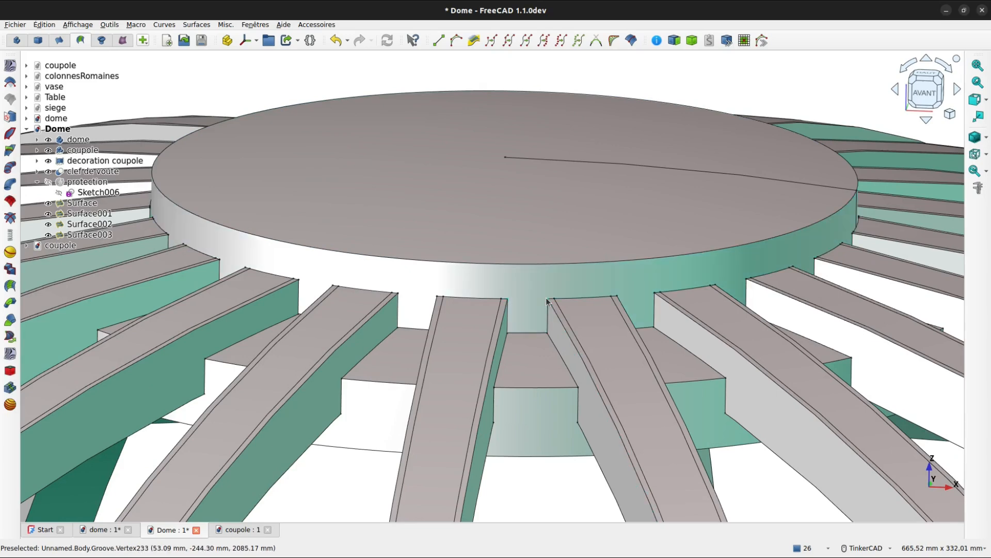
click(437, 41)
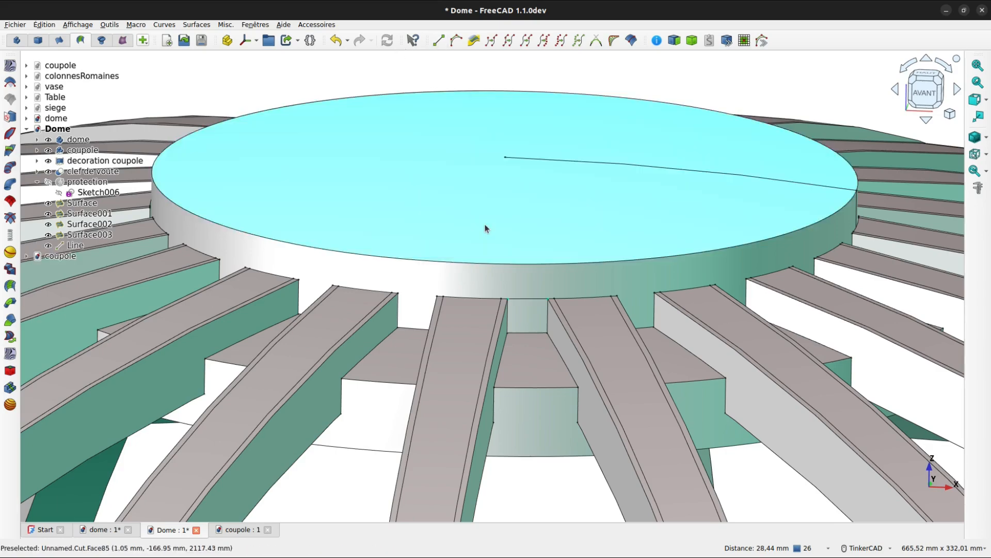
Step: Switch to the Surface workbench and fill the topmost front opening, bounded by the keystone line, both facing rib edges and the ring edge below
scroll(497, 229, down, 5)
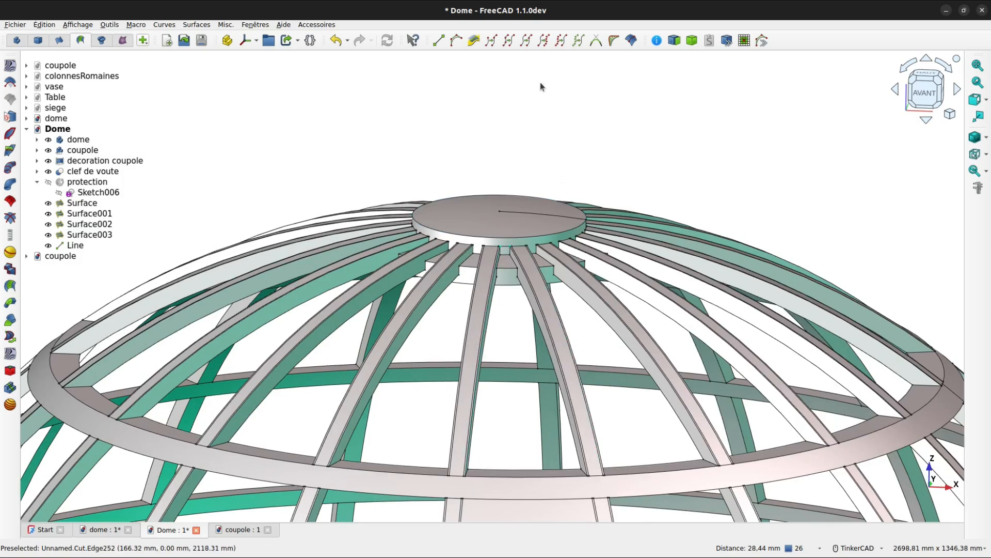
click(63, 40)
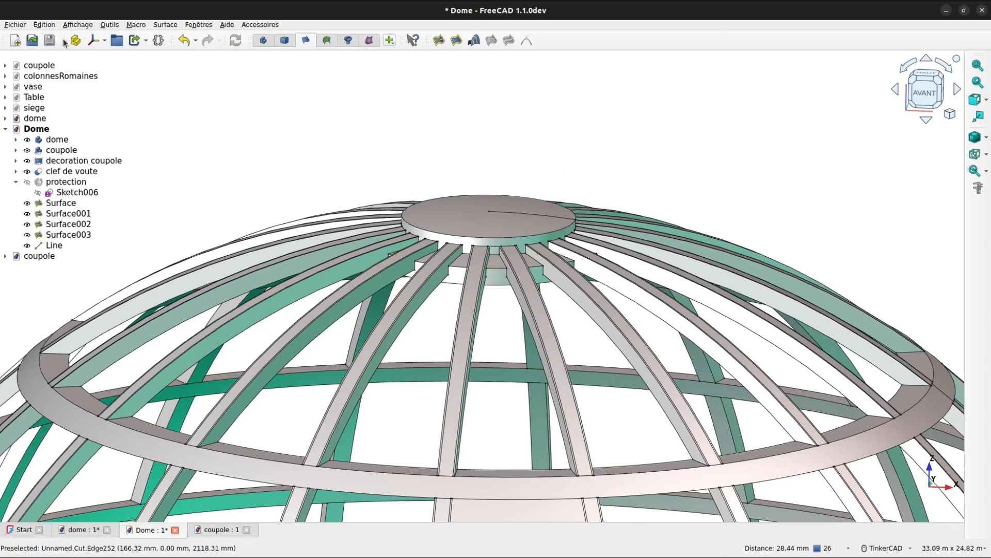
click(439, 44)
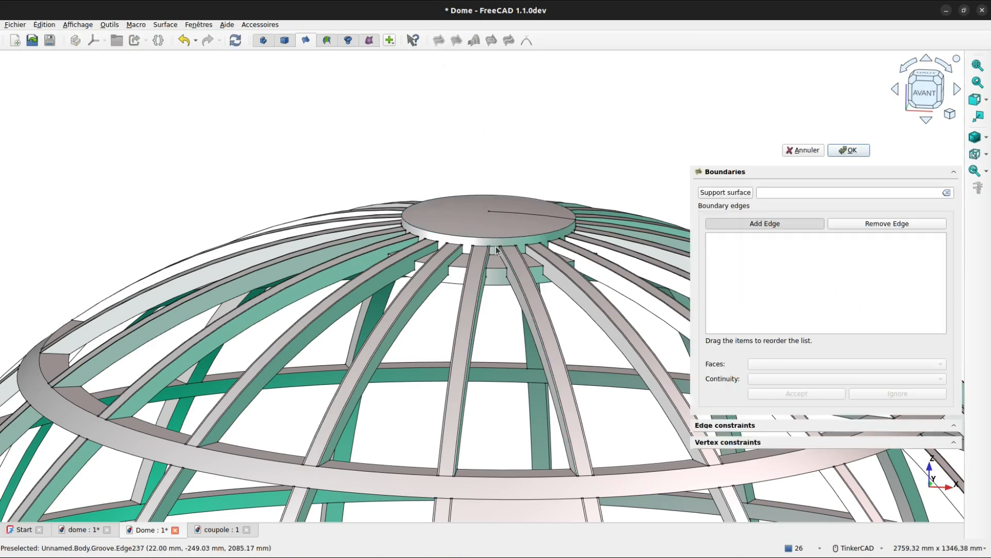
scroll(496, 249, up, 4)
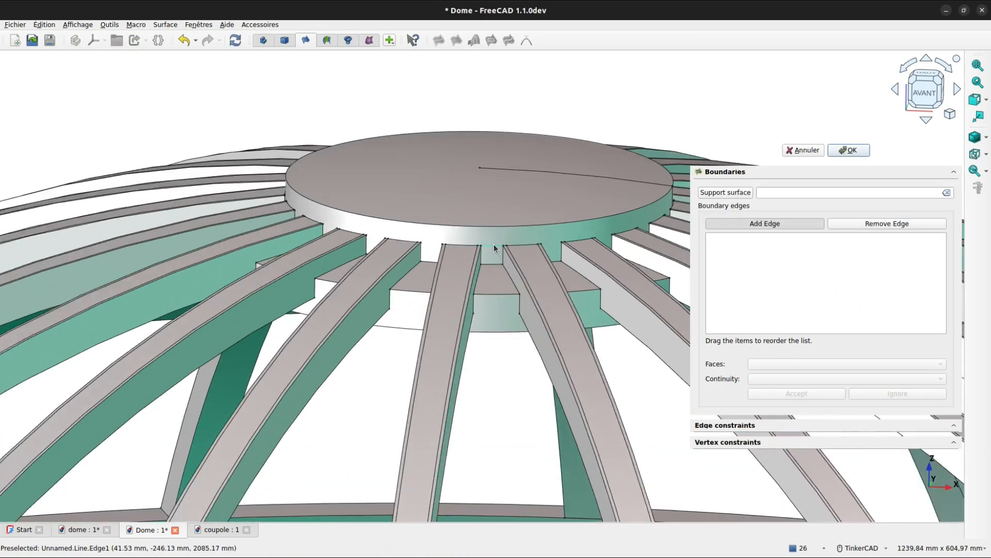
click(494, 245)
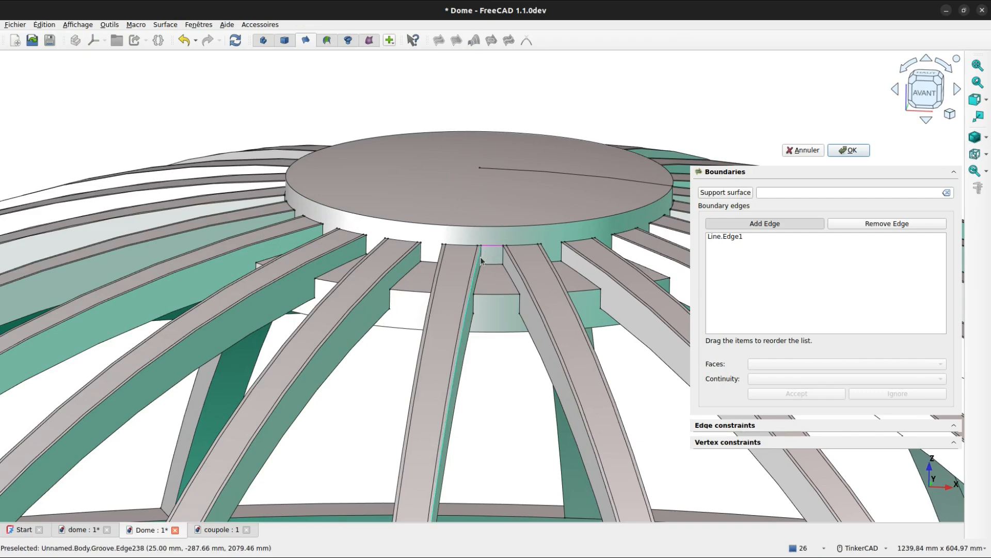
click(505, 351)
scroll(505, 348, down, 5)
scroll(516, 393, down, 1)
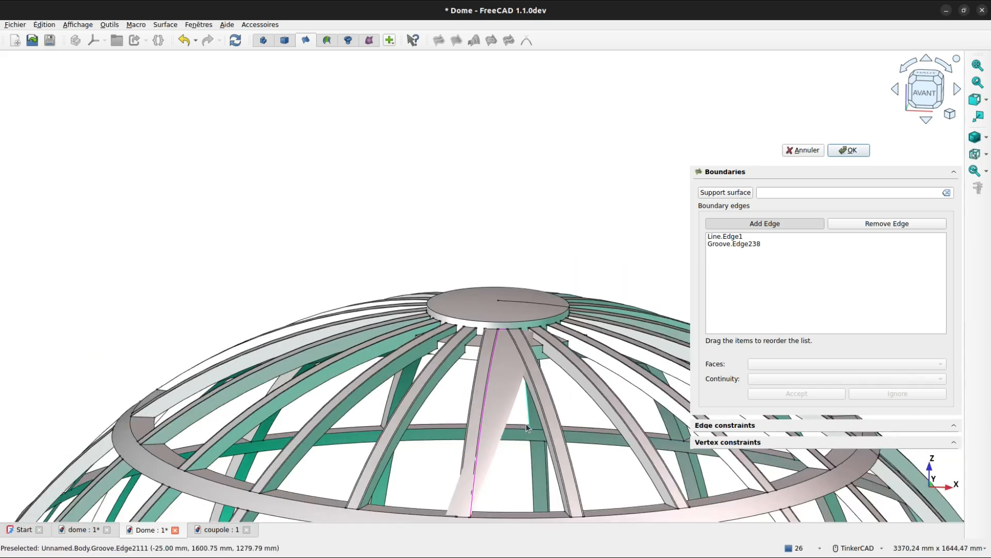
scroll(527, 427, up, 4)
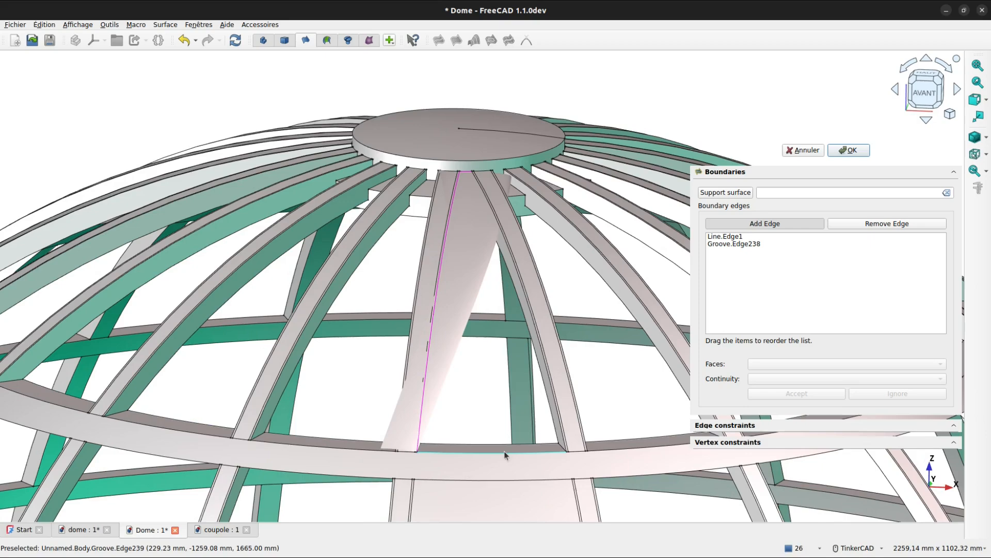
click(504, 451)
scroll(532, 393, up, 2)
scroll(540, 372, up, 2)
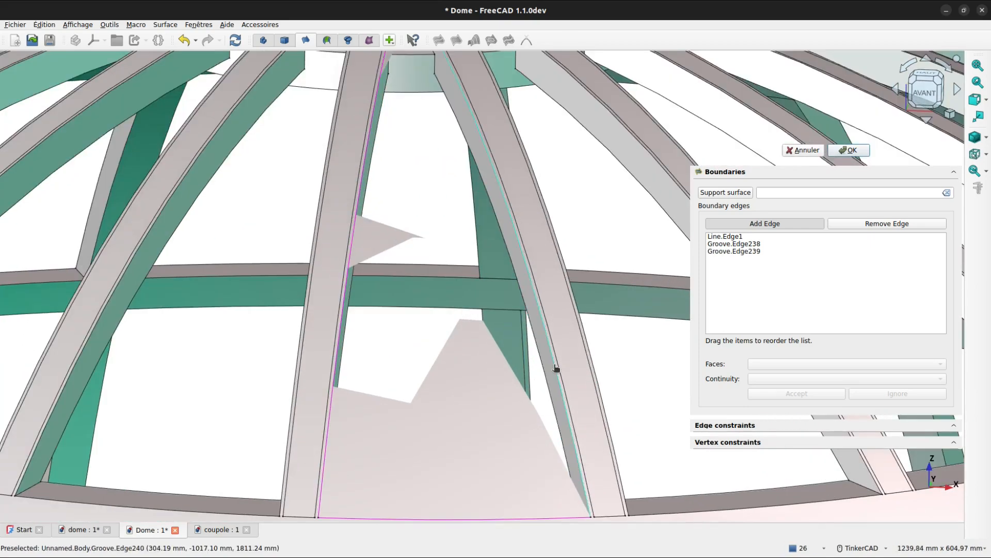
click(556, 368)
scroll(548, 336, down, 4)
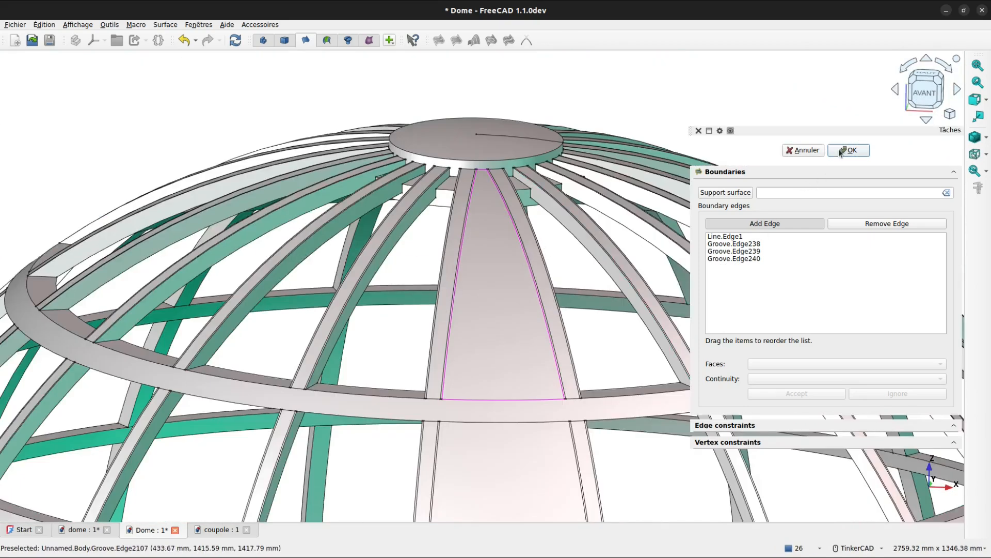
click(839, 149)
Step: Show the protection cap at the dome's summit again and view the whole column of panels
scroll(624, 162, down, 1)
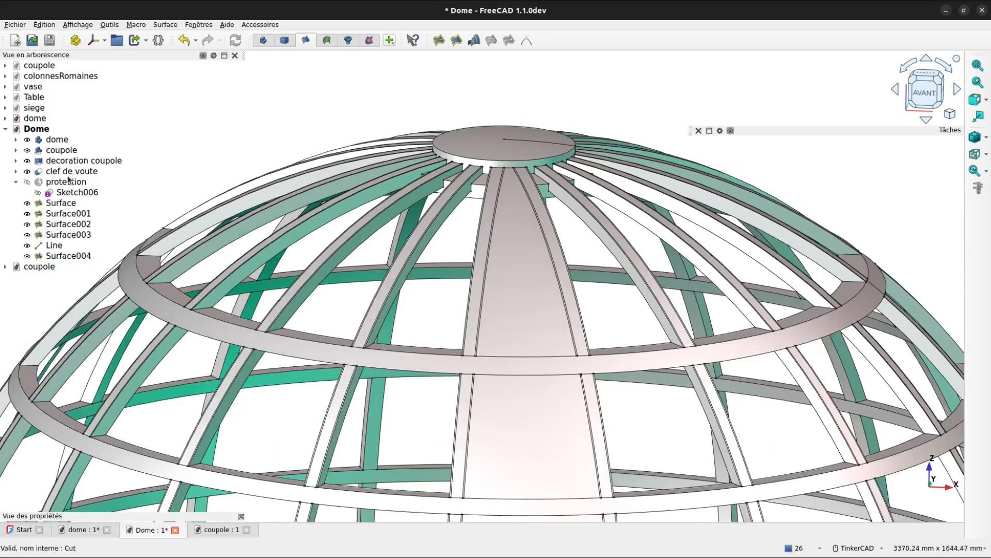
click(28, 183)
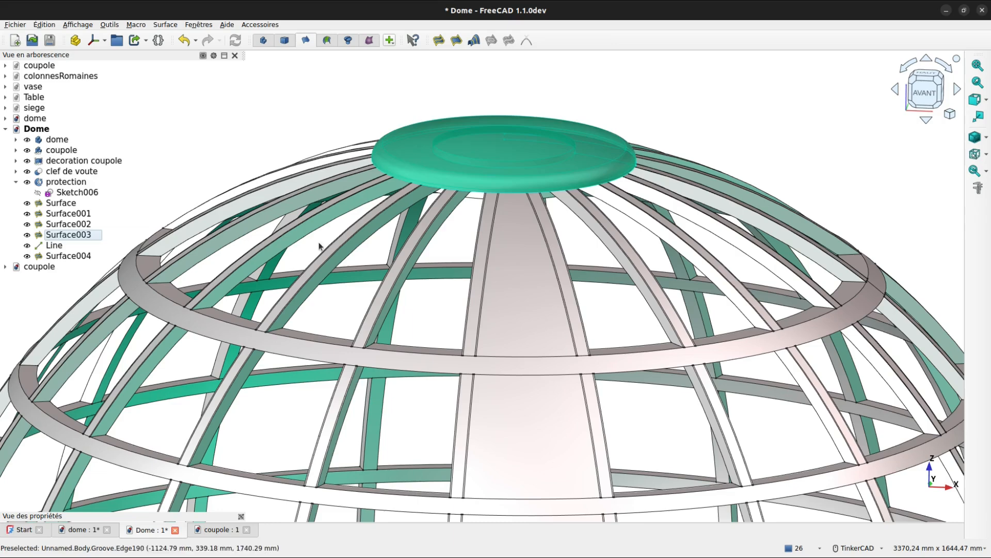
scroll(450, 311, down, 5)
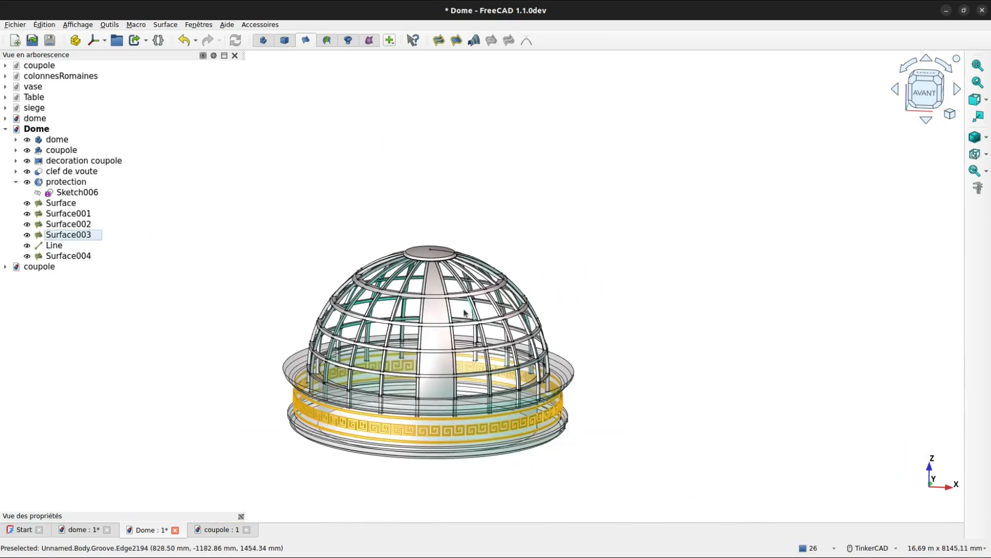
right_drag(467, 315, 537, 252)
scroll(537, 252, up, 4)
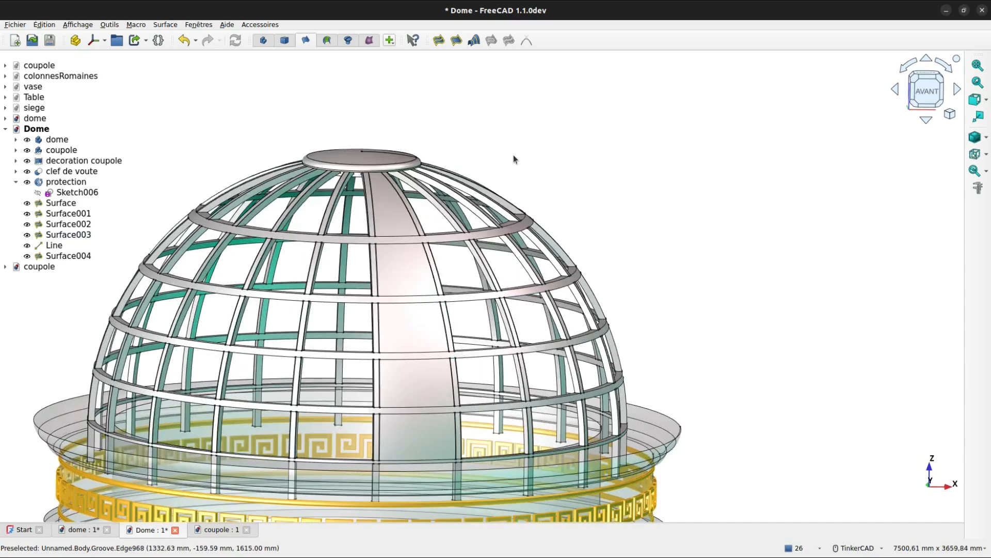
middle_drag(514, 154, 607, 131)
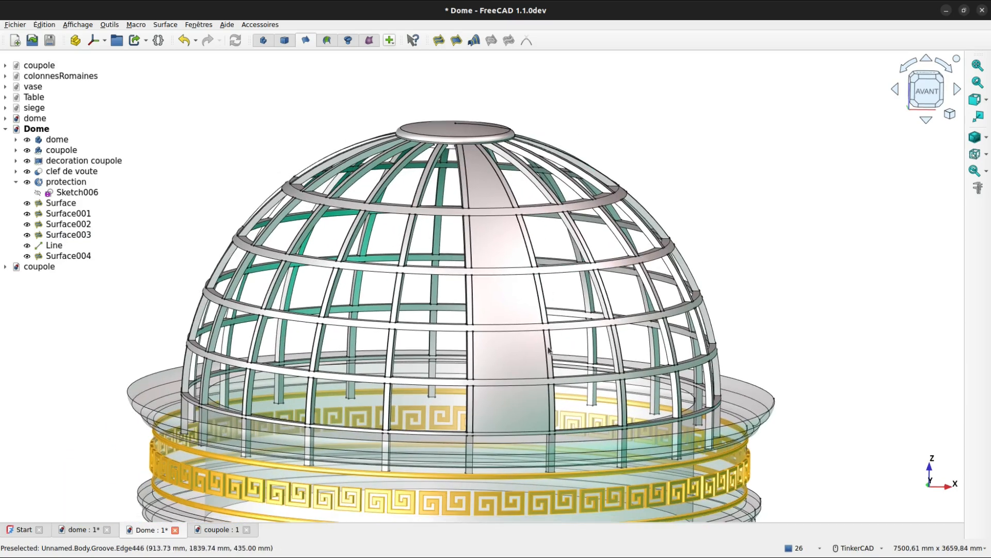
Step: Set the transparency of the first, second, fourth and fifth panels, counted from the lowest row, to 80
click(505, 387)
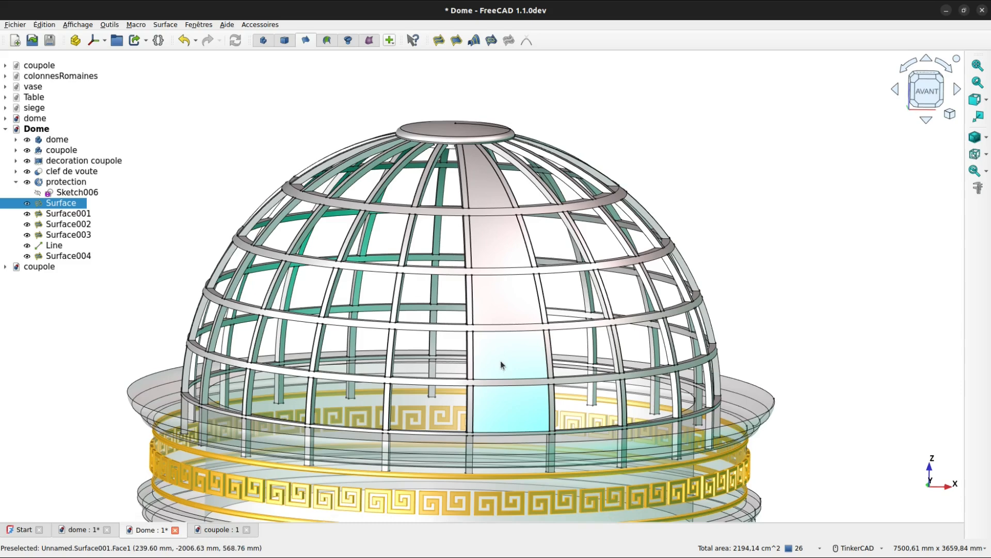
ctrl+click(500, 360)
ctrl+click(514, 311)
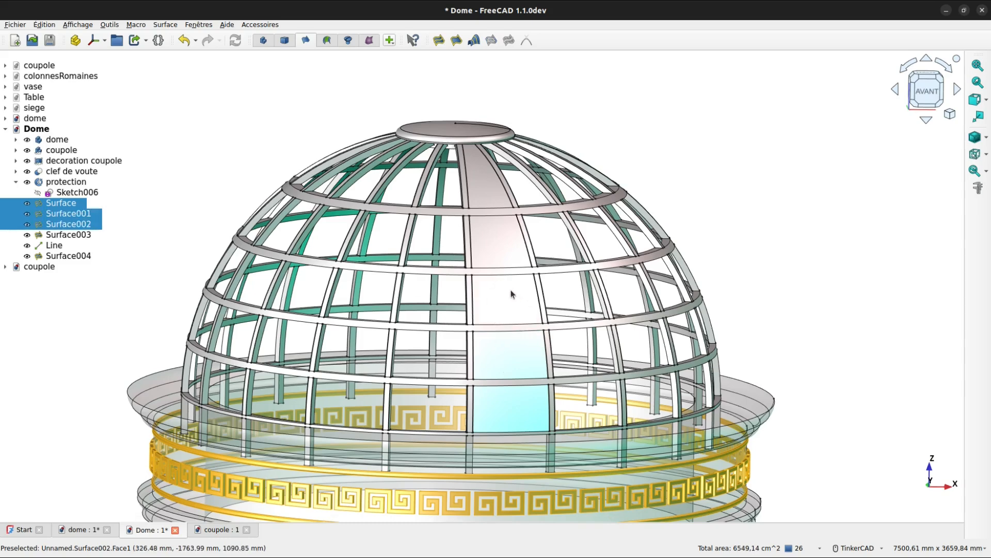
ctrl+click(511, 289)
ctrl+click(494, 200)
ctrl+click(491, 190)
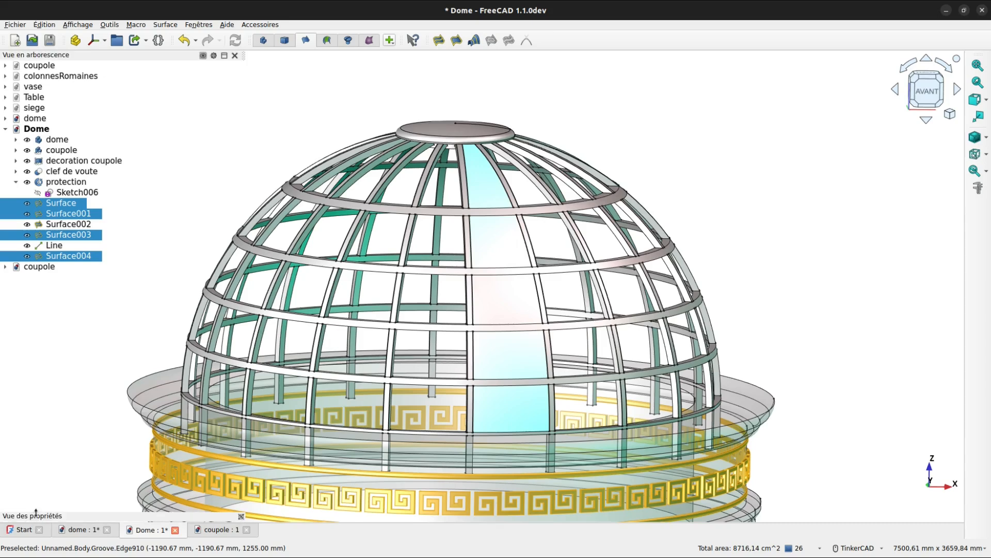
drag(35, 512, 54, 320)
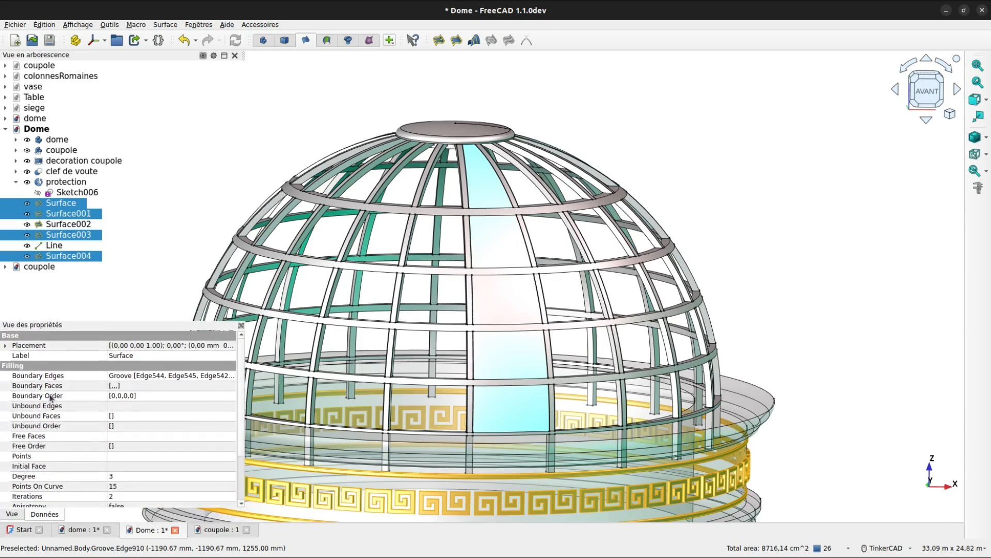
click(13, 513)
scroll(115, 466, down, 2)
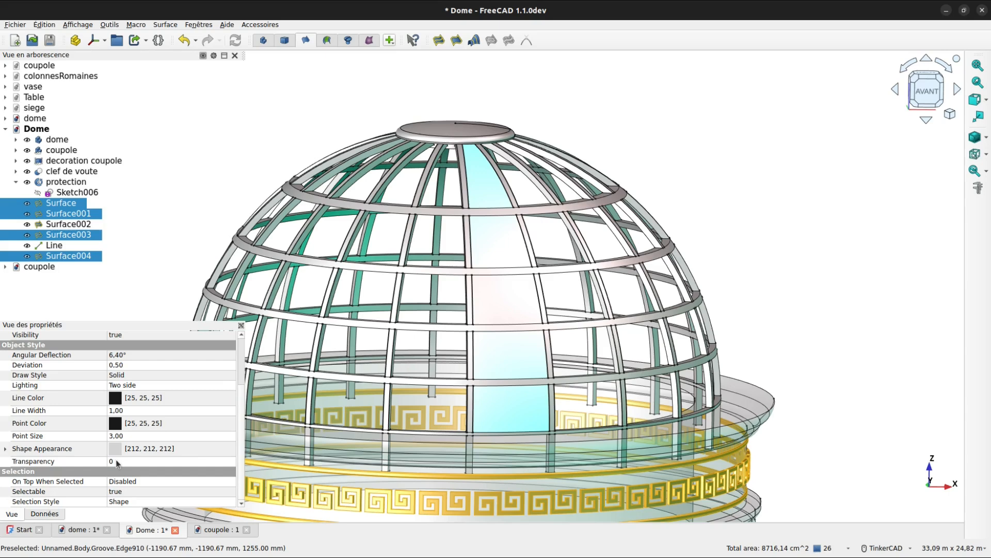
click(116, 462)
text(80)
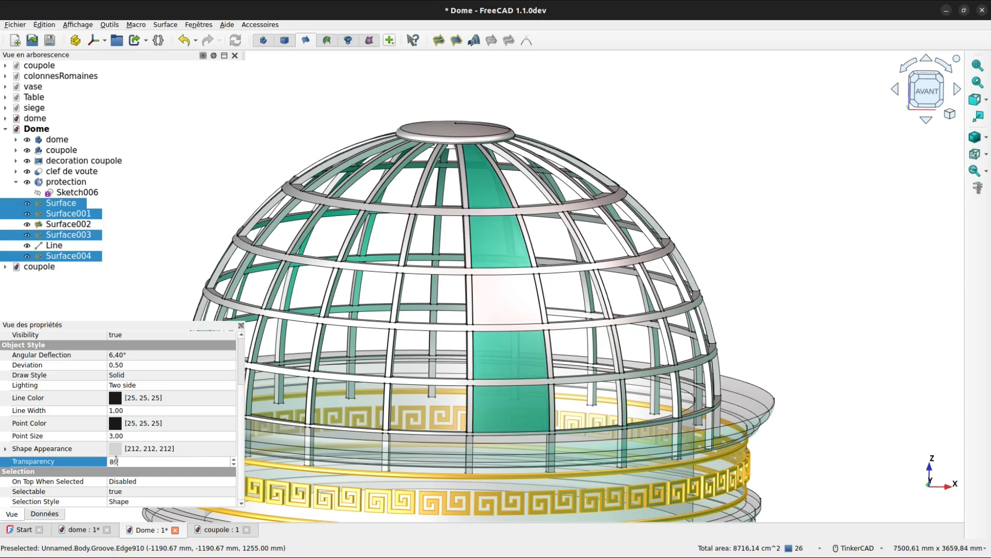
key(Return)
Step: Colour the selected first, second, fourth and fifth panels bright turquoise, #00ffbb
click(115, 451)
click(176, 449)
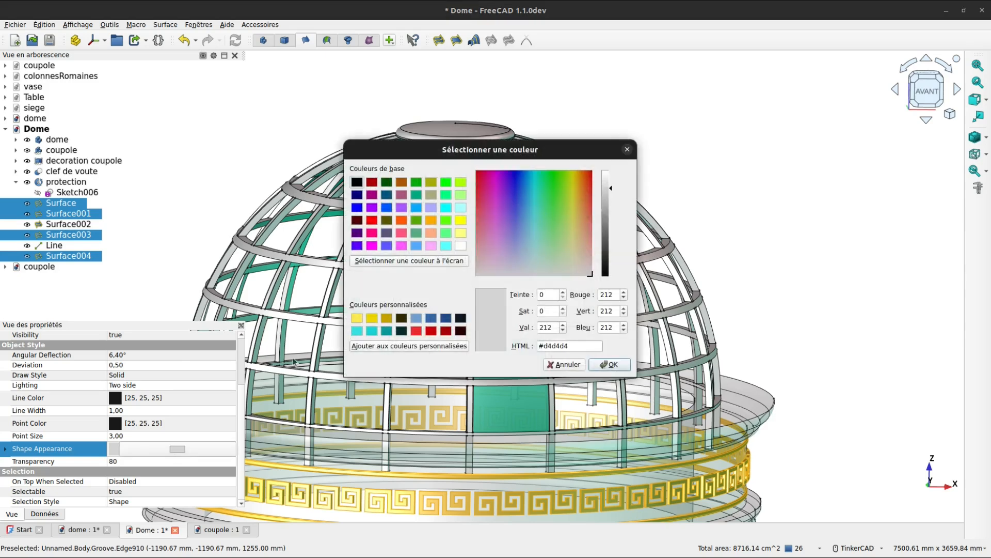
click(416, 195)
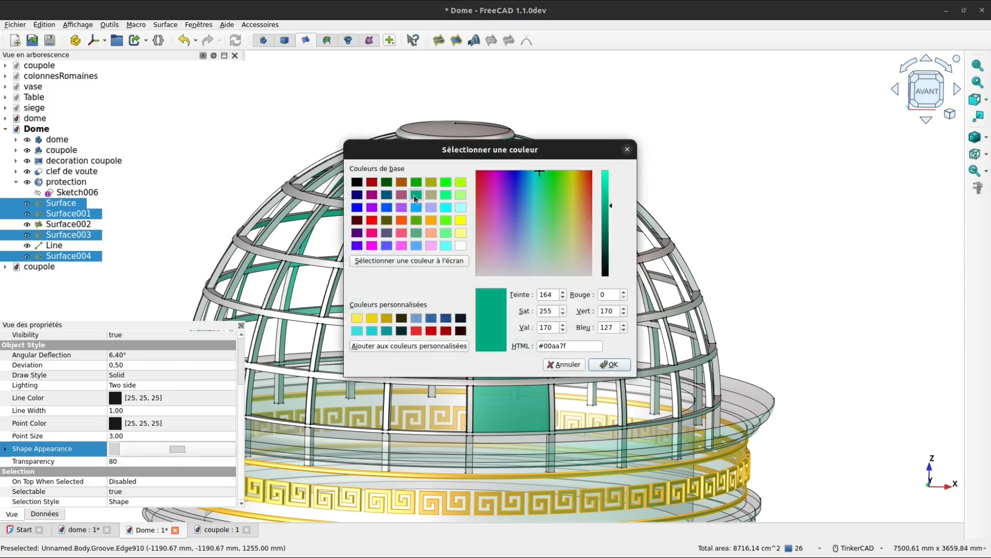
drag(605, 217, 603, 162)
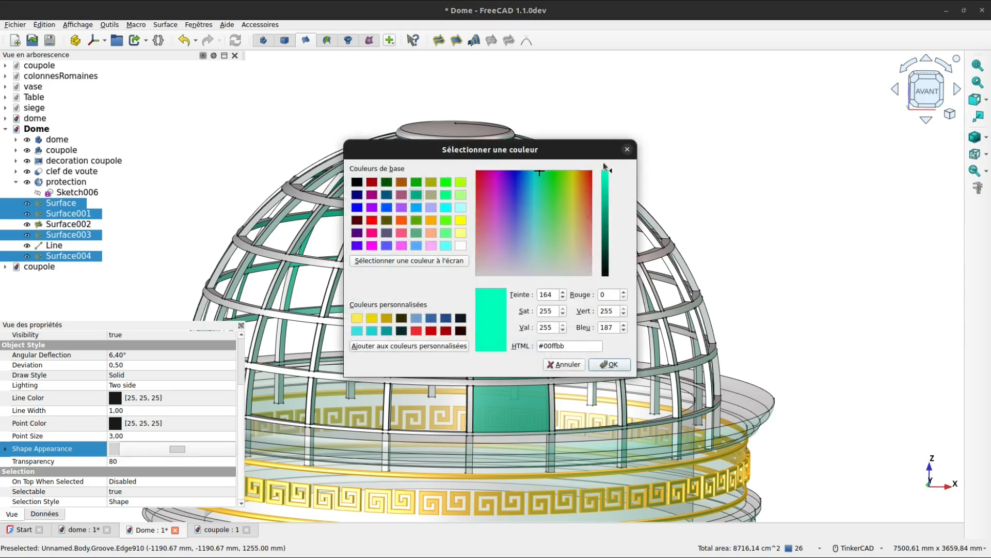
click(606, 365)
click(623, 130)
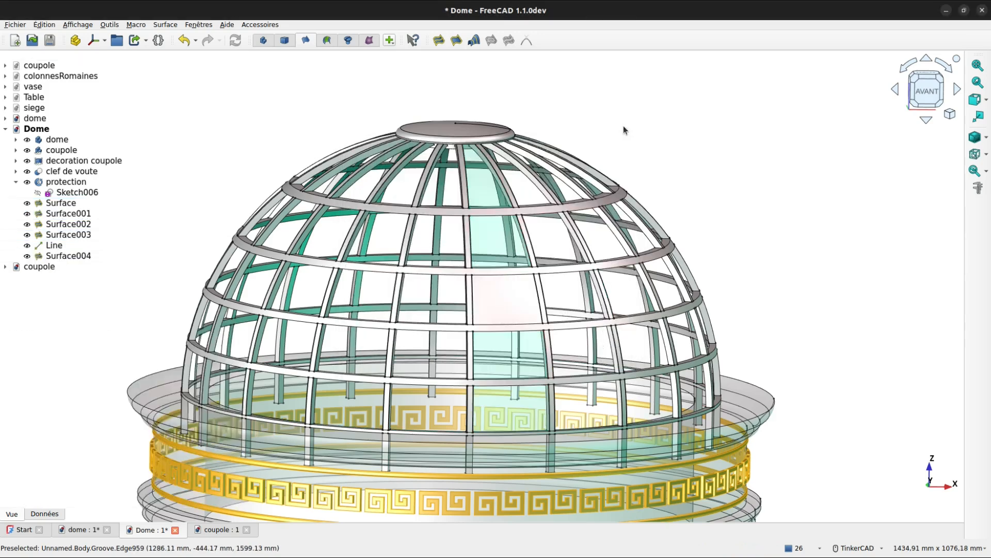
Step: Set the transparency of the remaining grey panel in the third row to 80
click(507, 290)
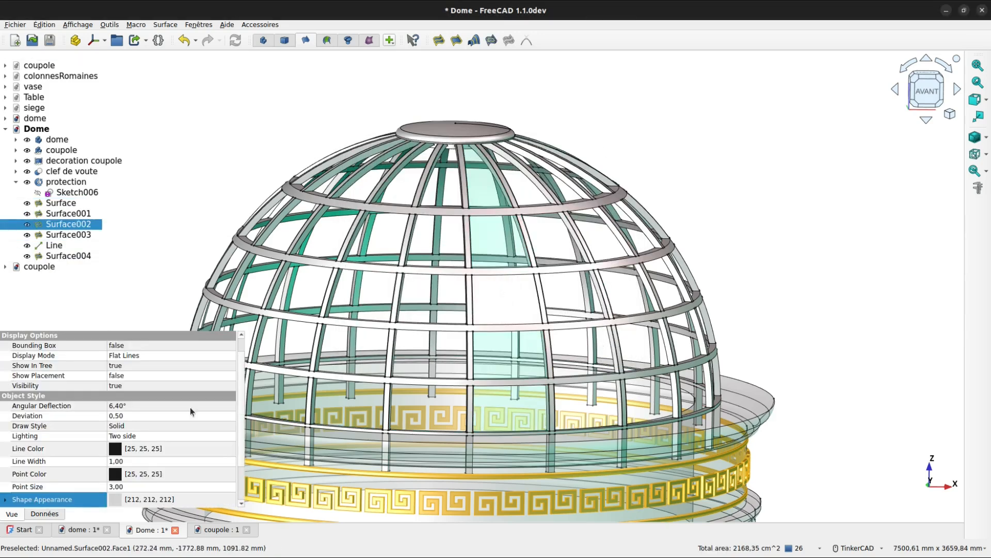
scroll(117, 496, down, 2)
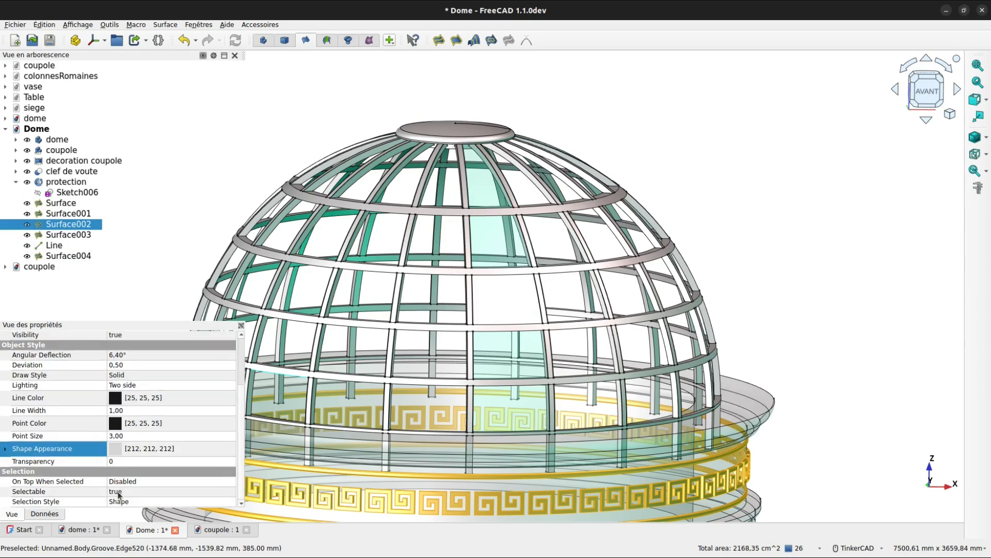
click(122, 462)
text(8)
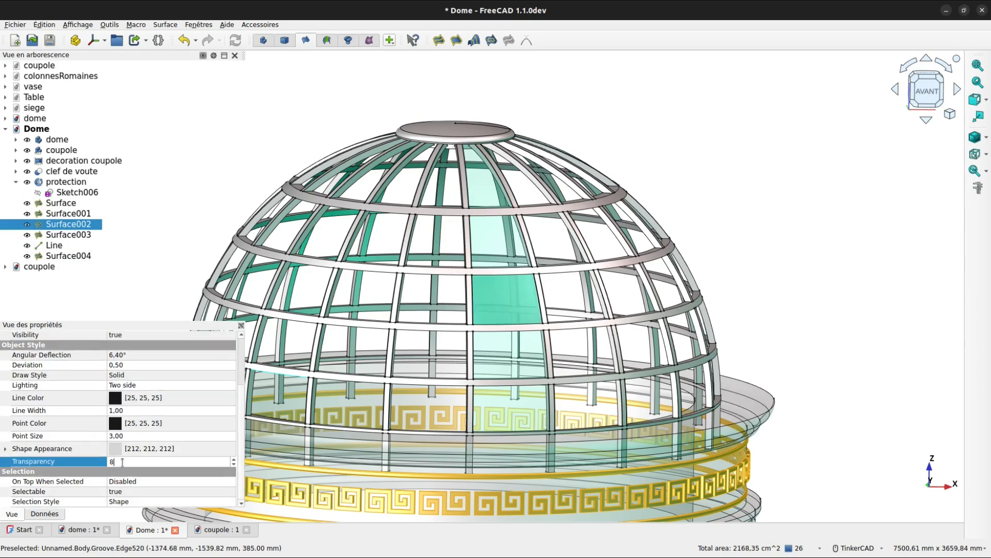
text(0)
Step: Colour the third-row panel bright turquoise, #00ffbb, to match the other panels
click(173, 450)
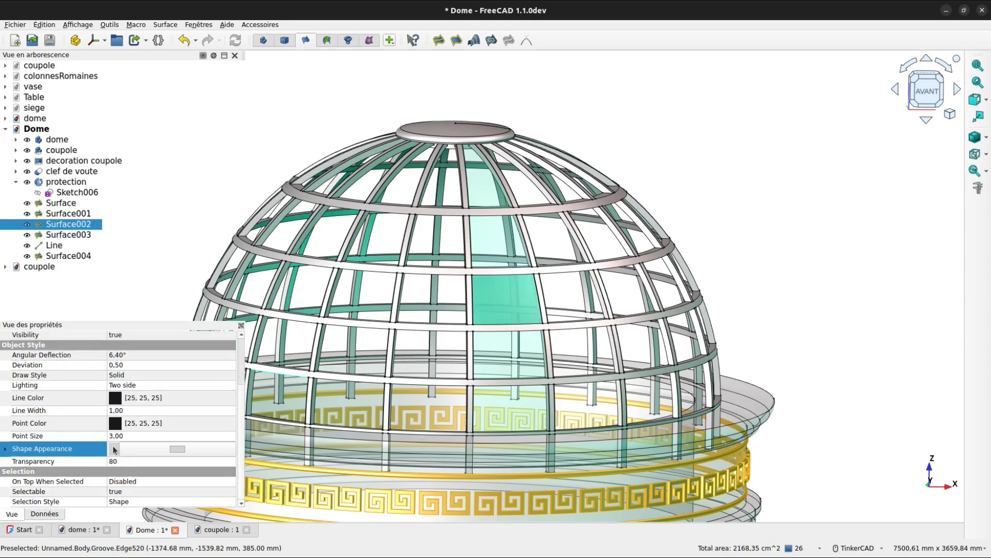
click(173, 449)
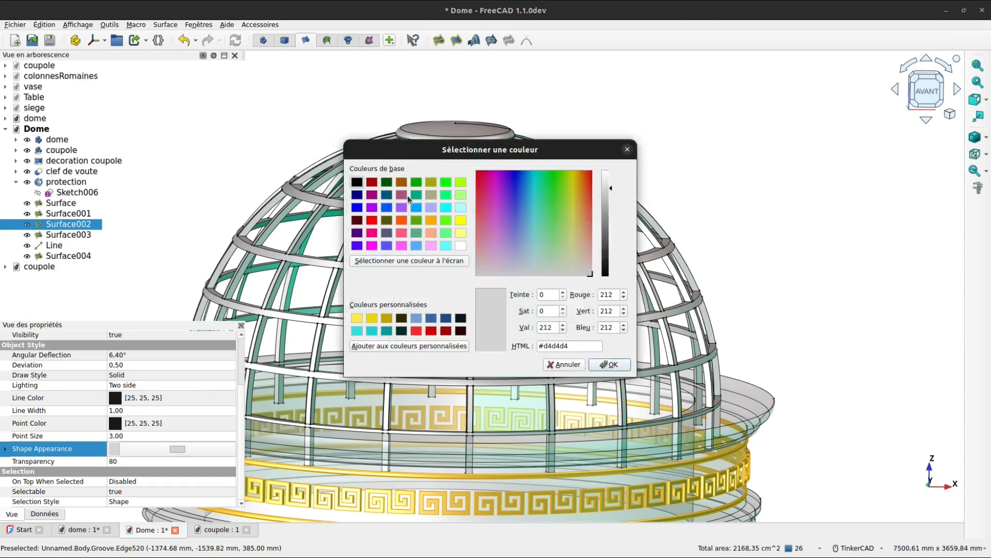
click(417, 195)
click(604, 178)
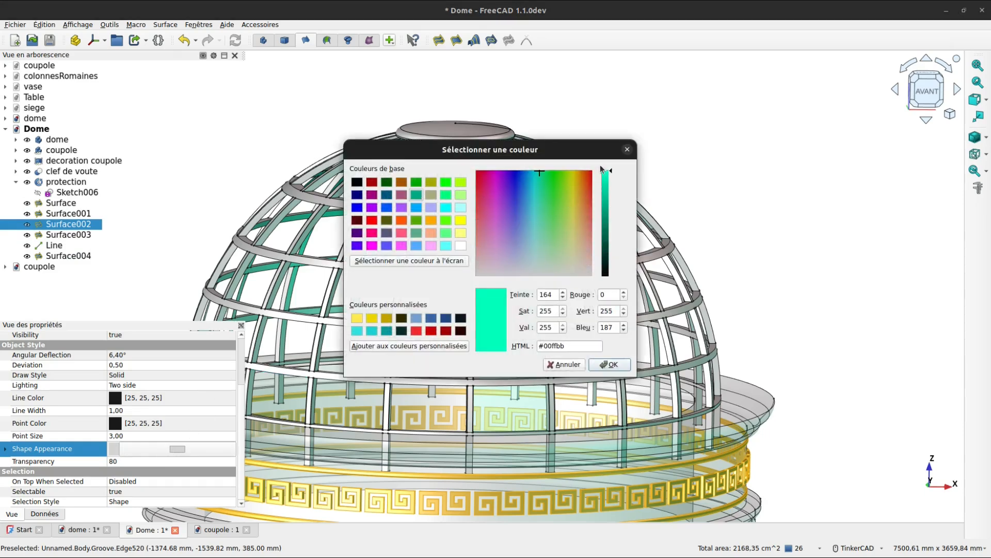
click(610, 364)
click(652, 172)
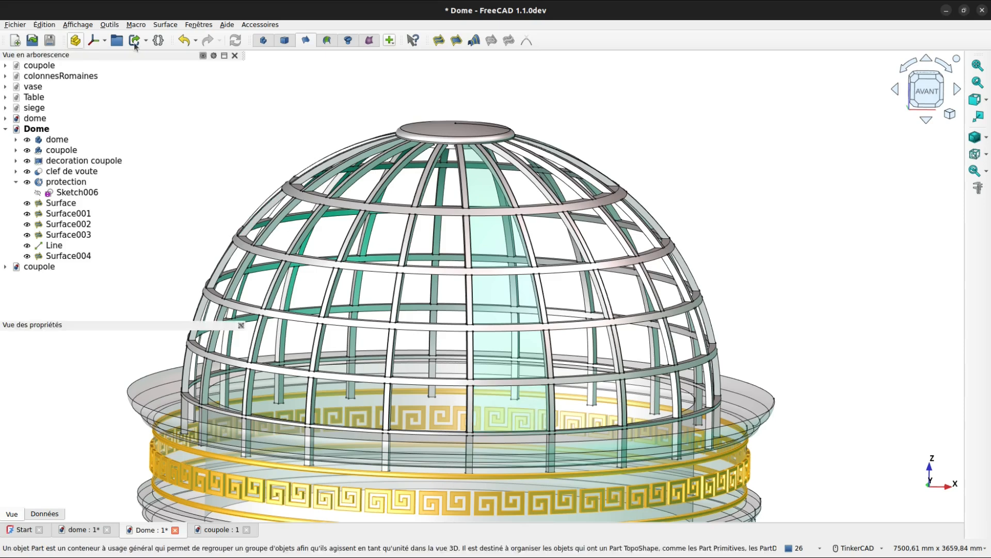
Step: Start a Part offset of the lowest turquoise panel with a distance of 100 mm
click(283, 40)
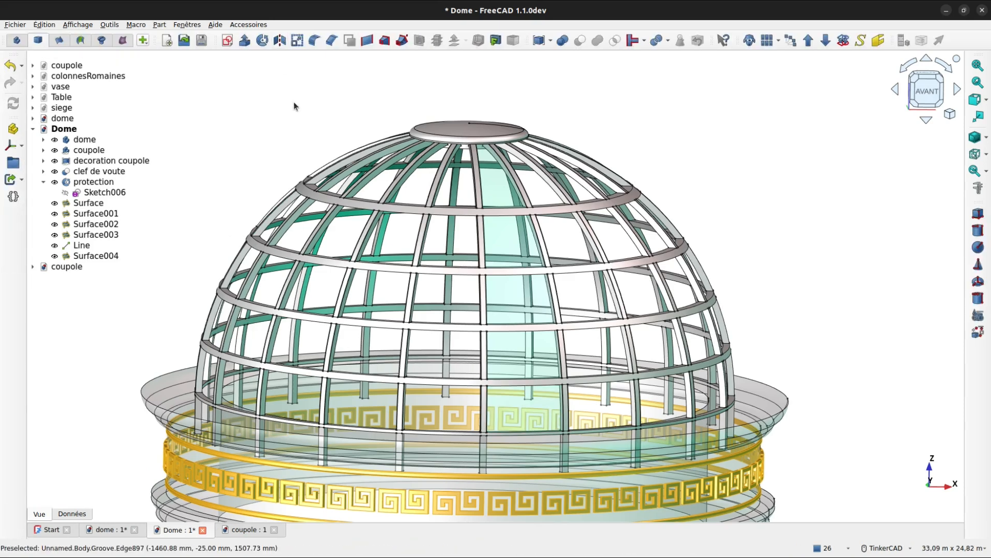
click(522, 402)
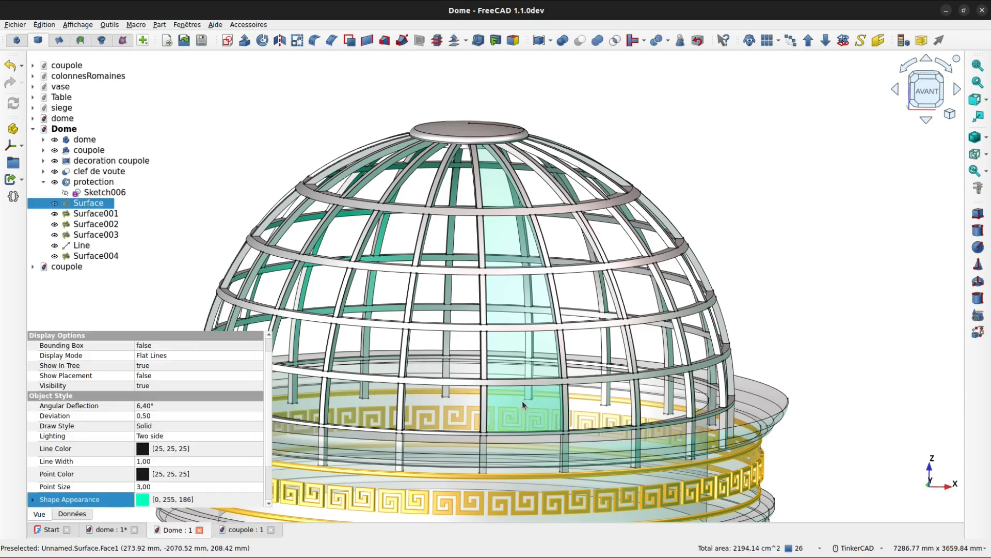
click(454, 41)
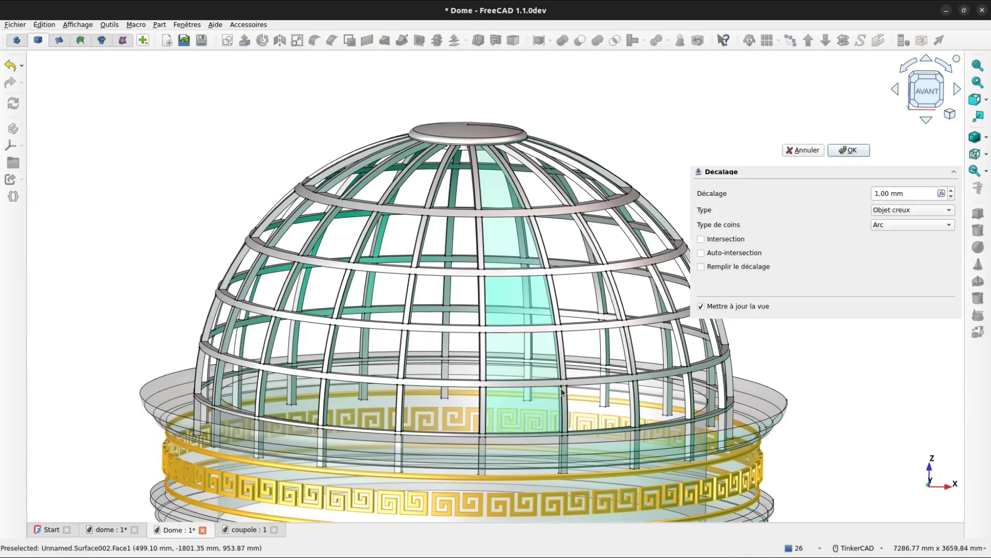
right_drag(576, 390, 666, 371)
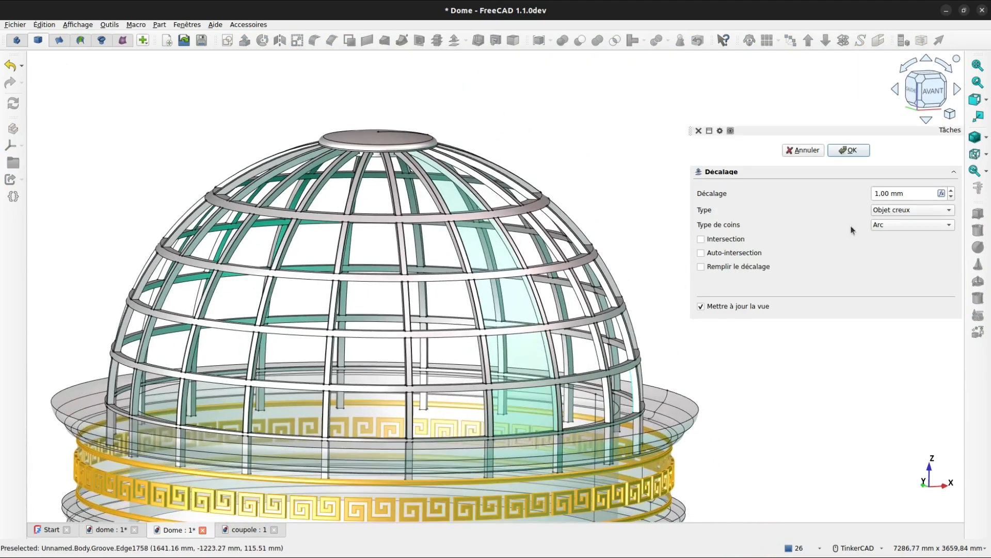
click(877, 194)
text(00)
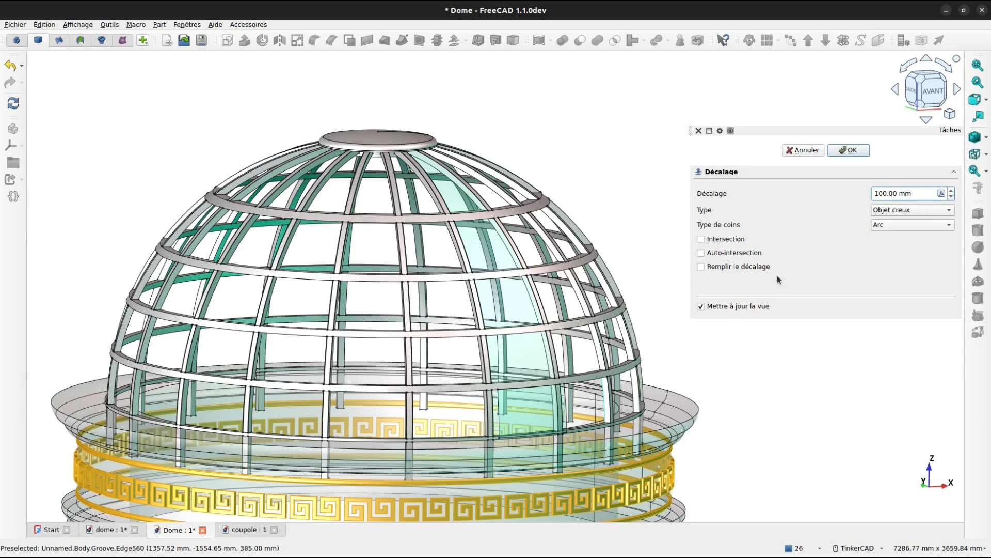
Step: Change the lowest panel's offset distance to -5 mm and accept the offset
drag(887, 192, 872, 195)
text(-100)
text(5)
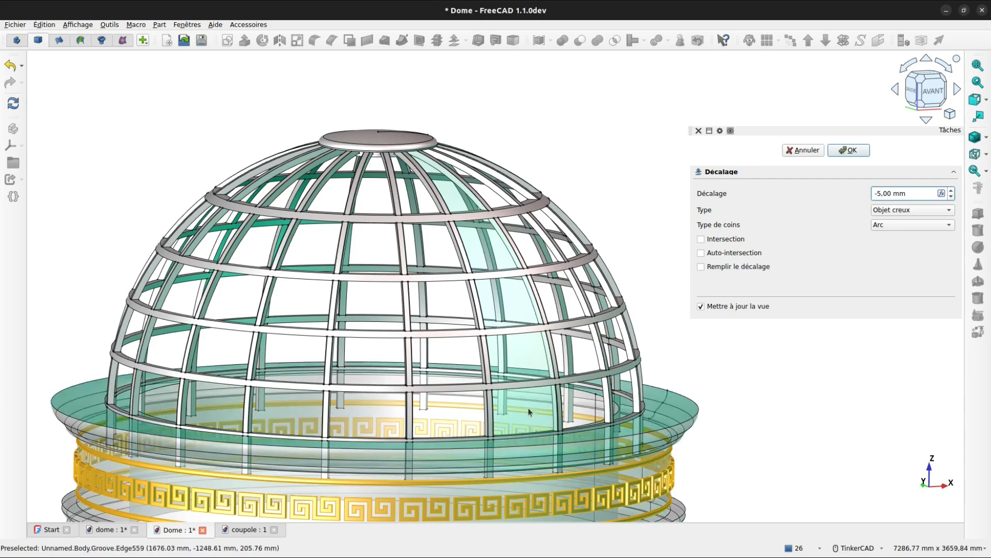
scroll(503, 427, up, 2)
scroll(503, 424, up, 3)
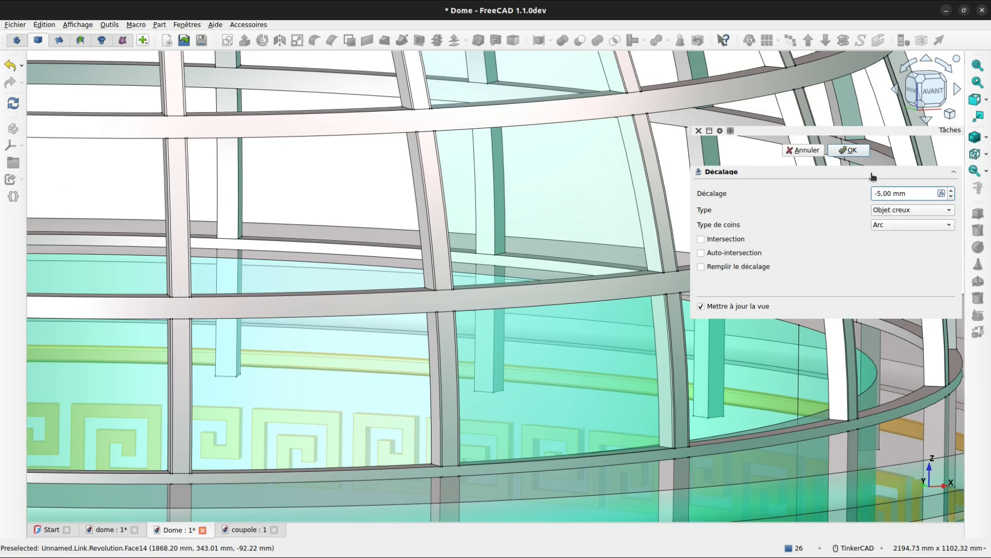
click(850, 151)
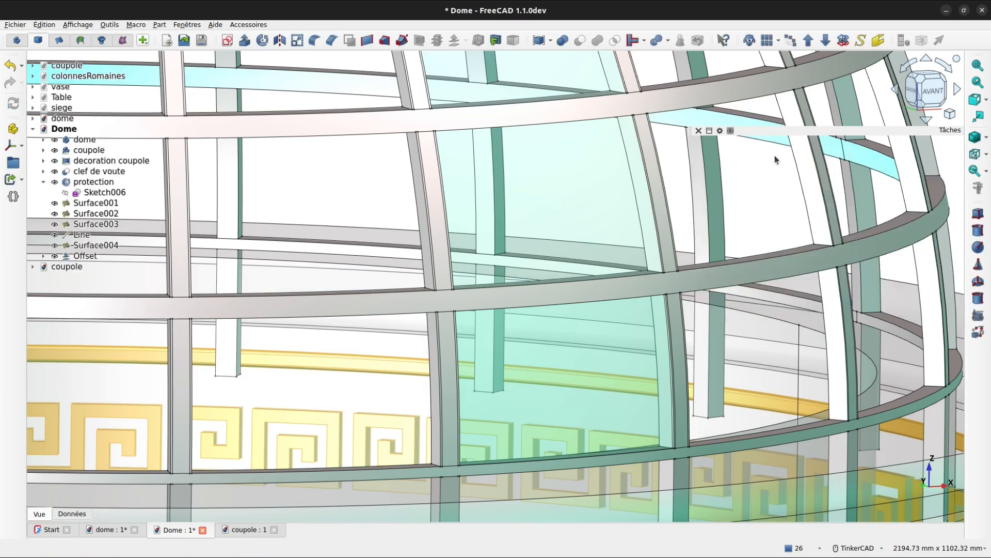
Step: Hide the source surface nested under the lowest panel's offset, and select the second-row panel
click(83, 255)
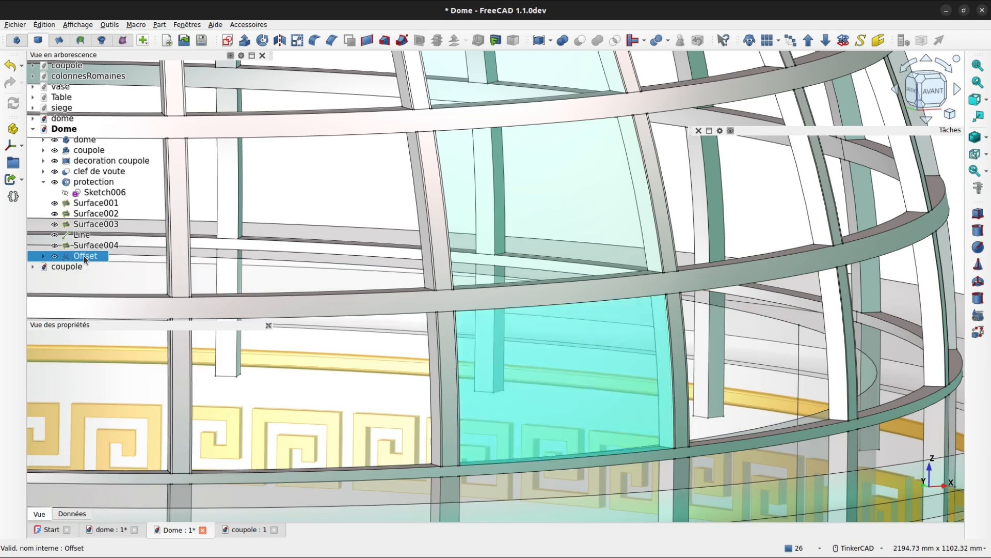
click(44, 255)
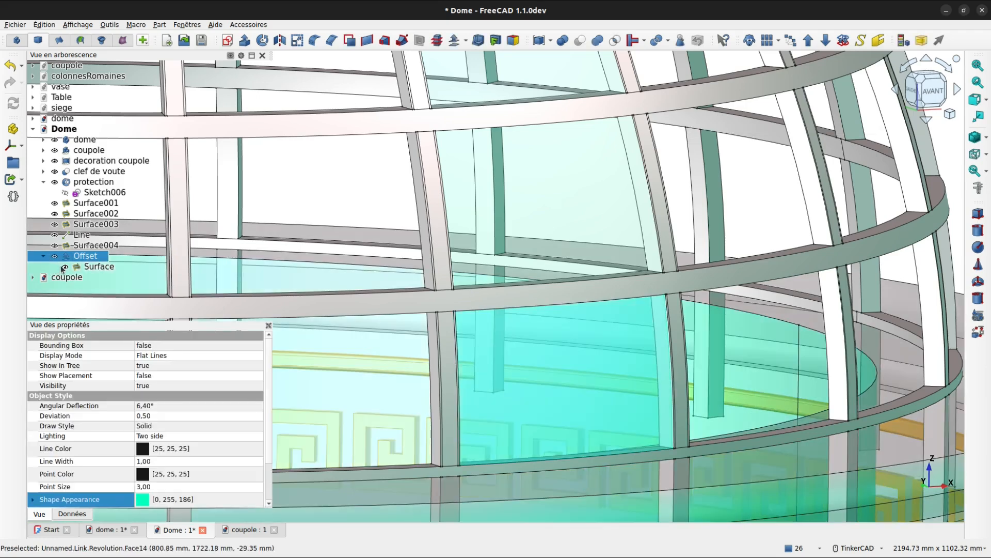
click(65, 266)
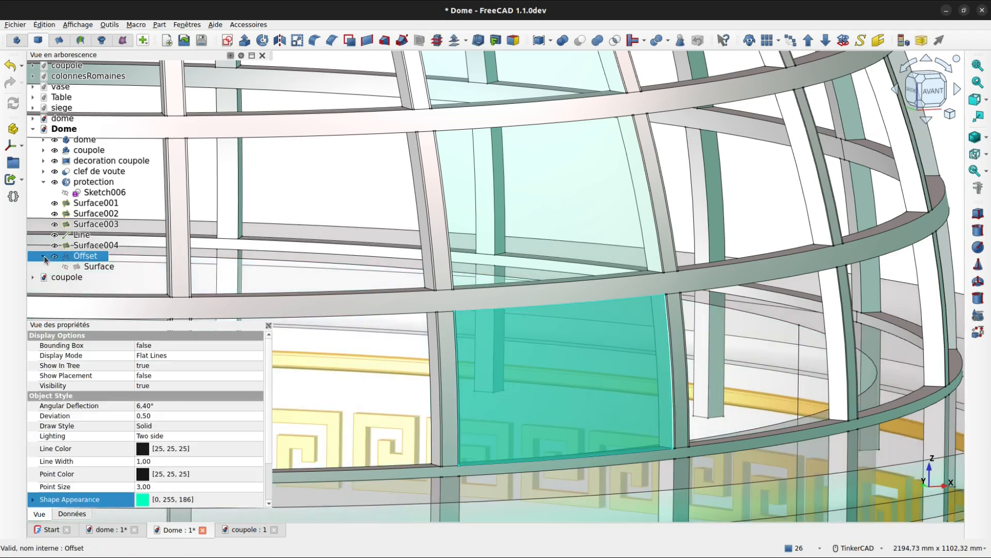
click(44, 256)
click(582, 206)
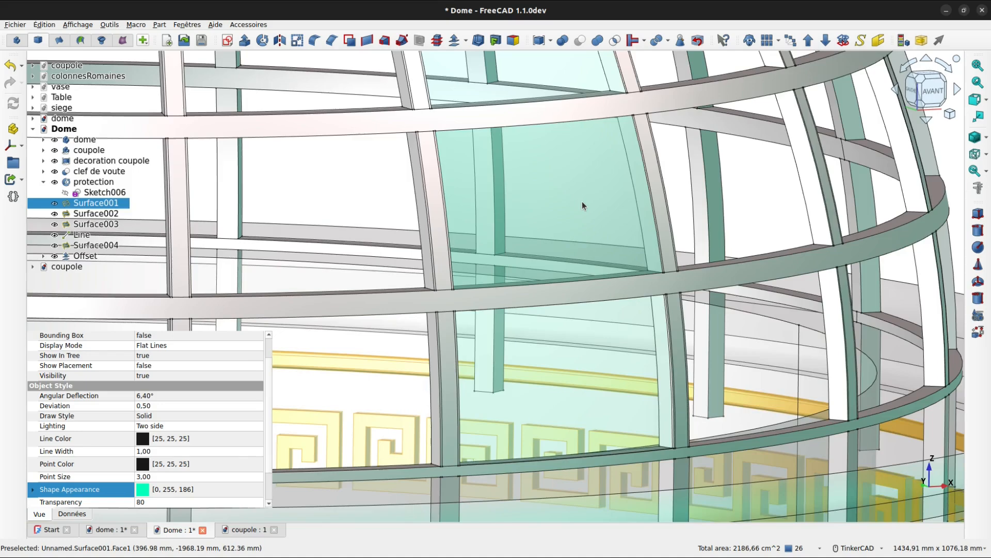
scroll(583, 206, down, 5)
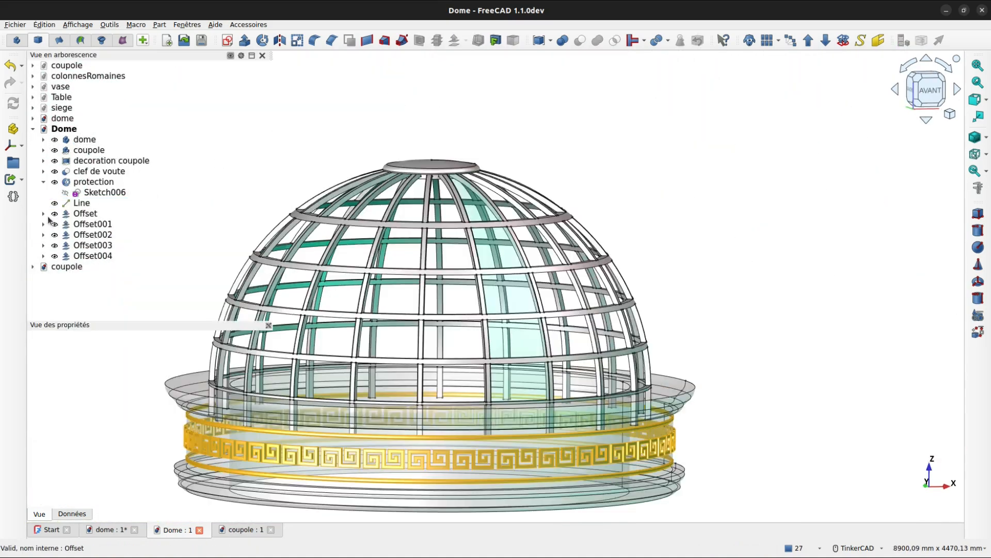
Step: Combine the five offset panels, Offset through Offset004, into one compound
click(44, 215)
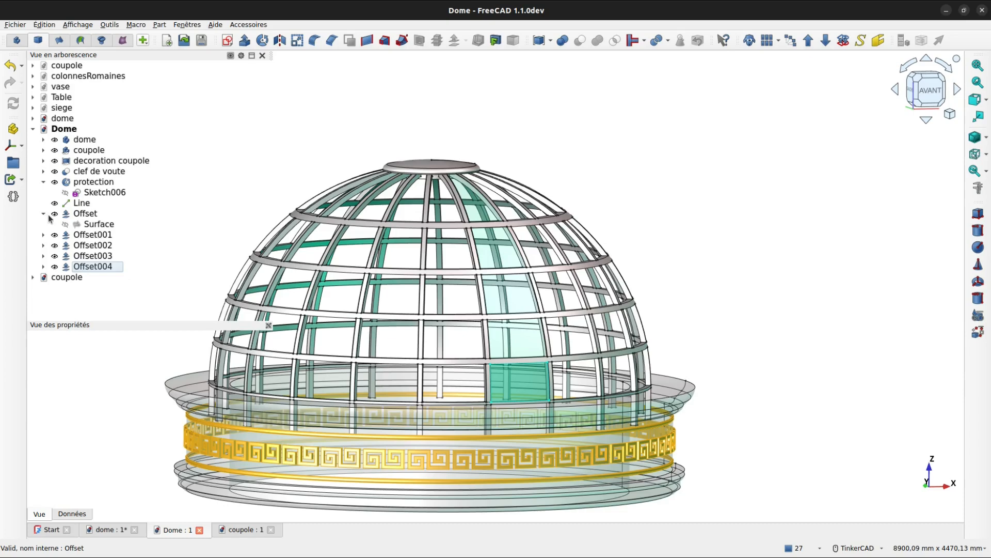
click(85, 213)
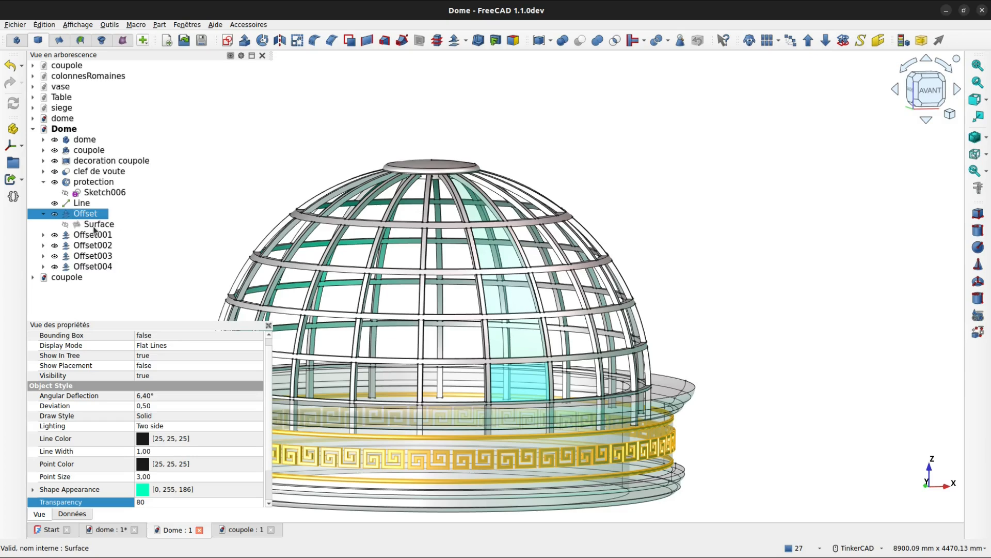
click(44, 214)
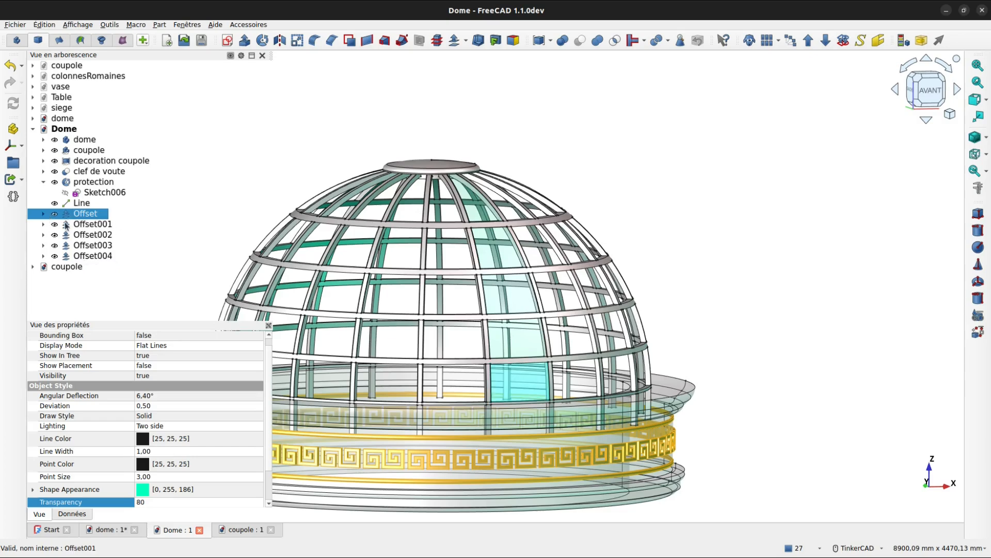
shift+click(89, 255)
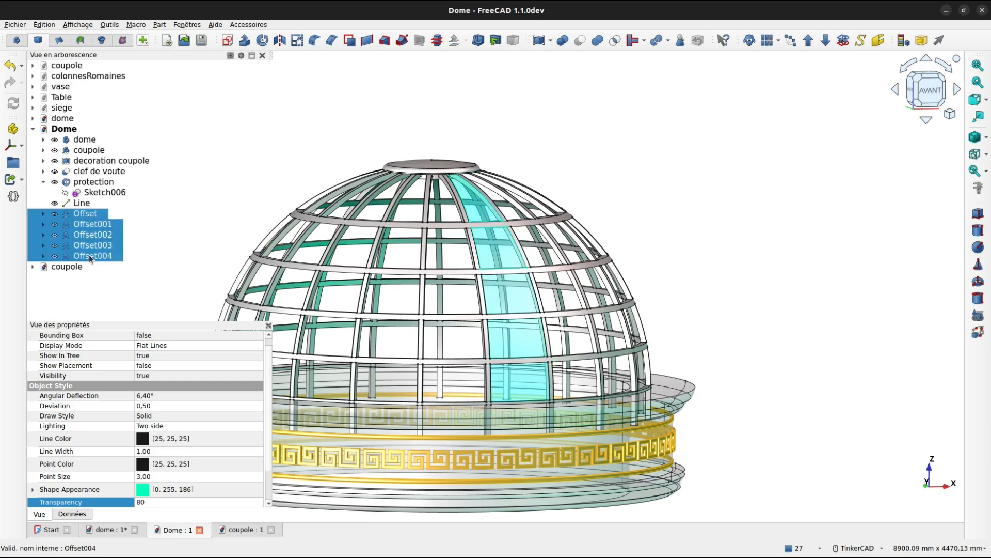
click(405, 87)
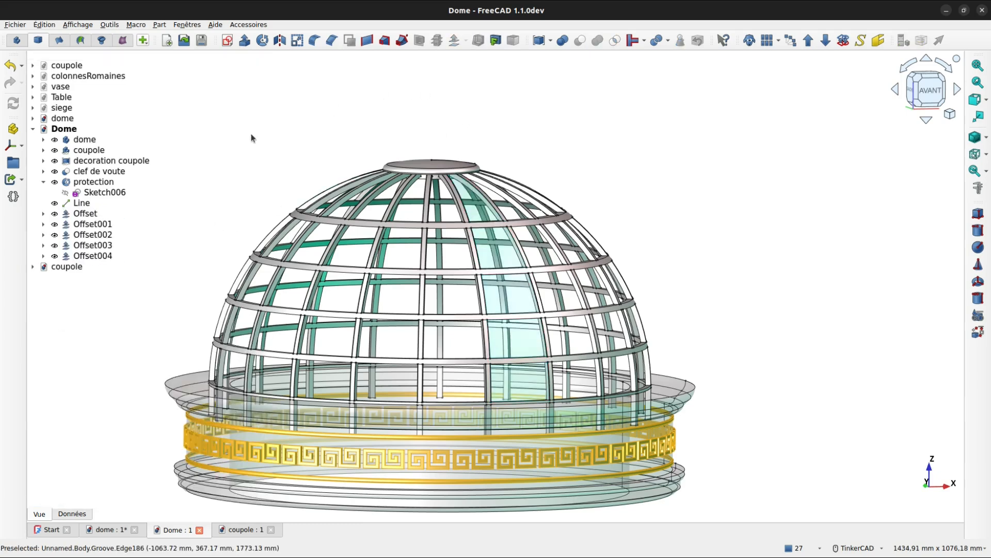
click(89, 213)
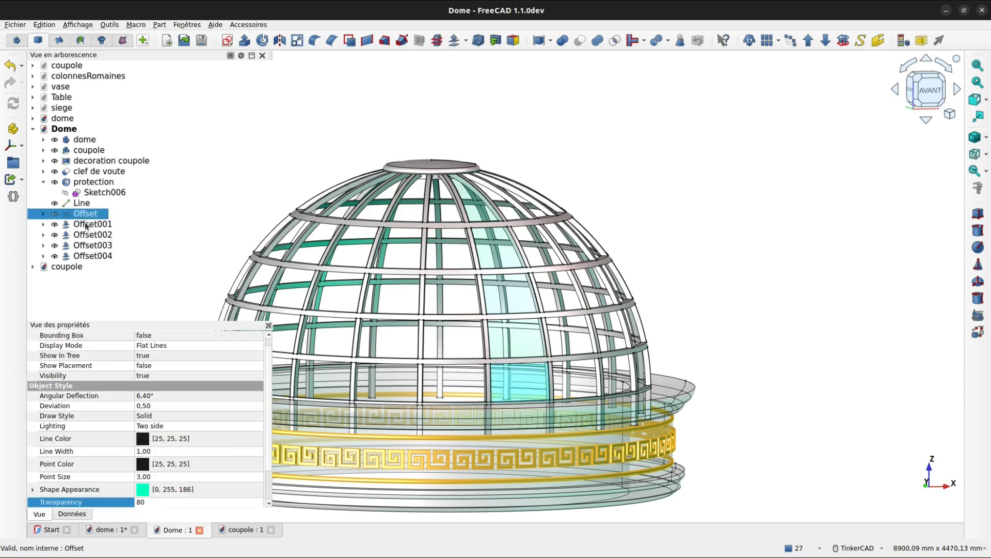
shift+click(94, 256)
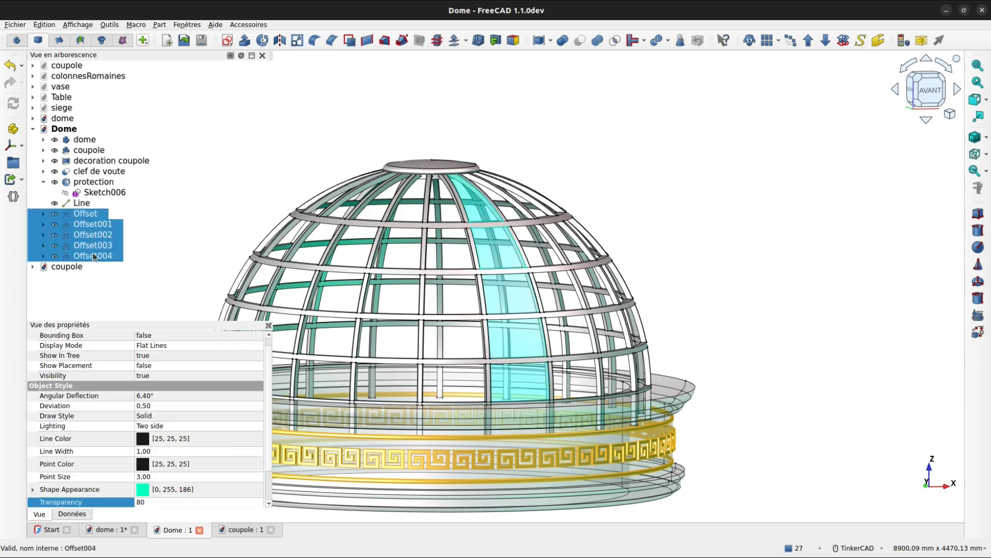
click(541, 43)
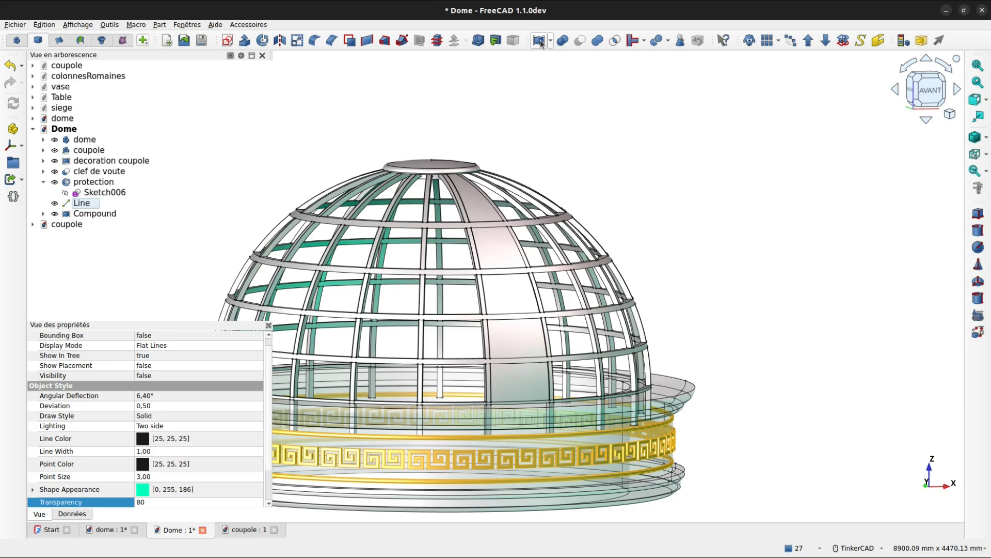
Step: Set the transparency of the new panel compound to 80
click(95, 214)
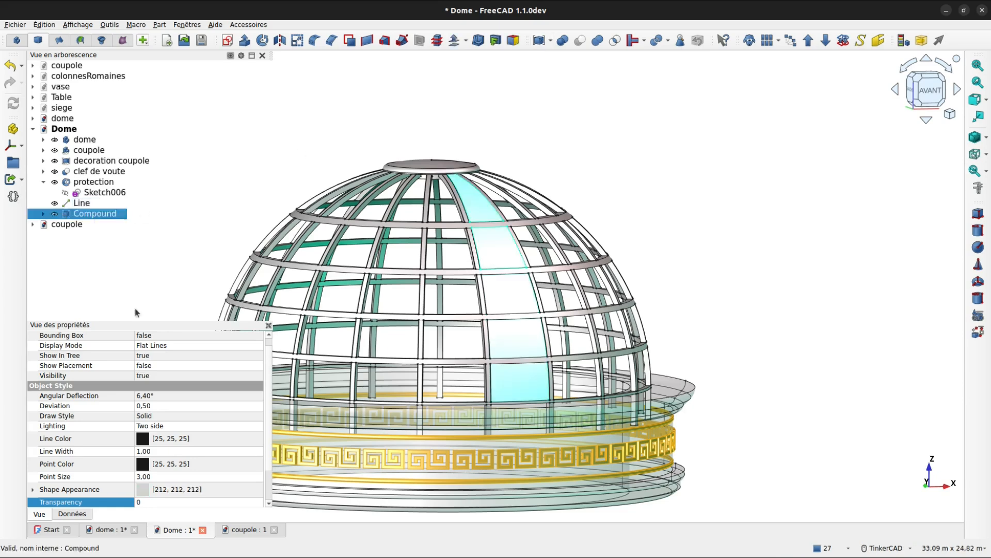
scroll(137, 473, down, 2)
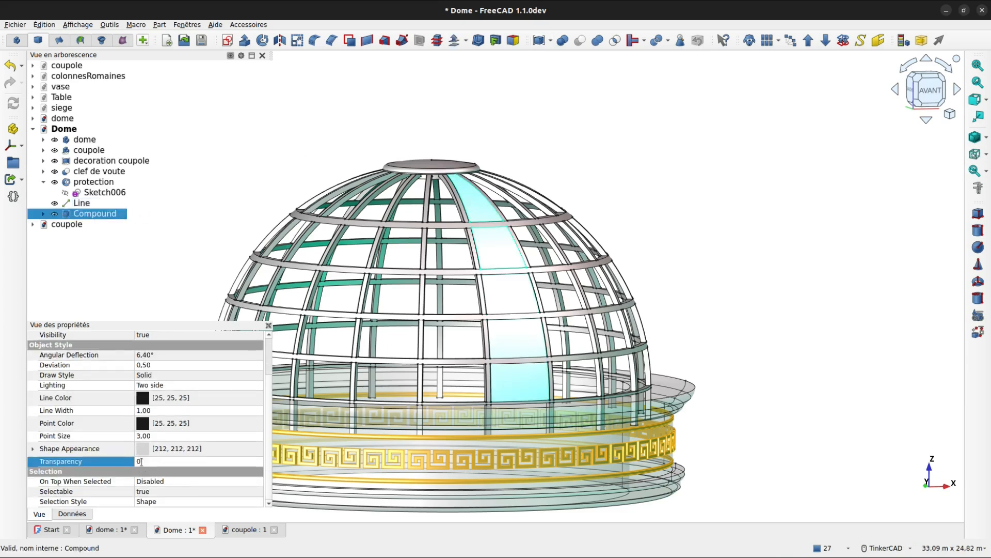
click(140, 462)
text(80)
key(Return)
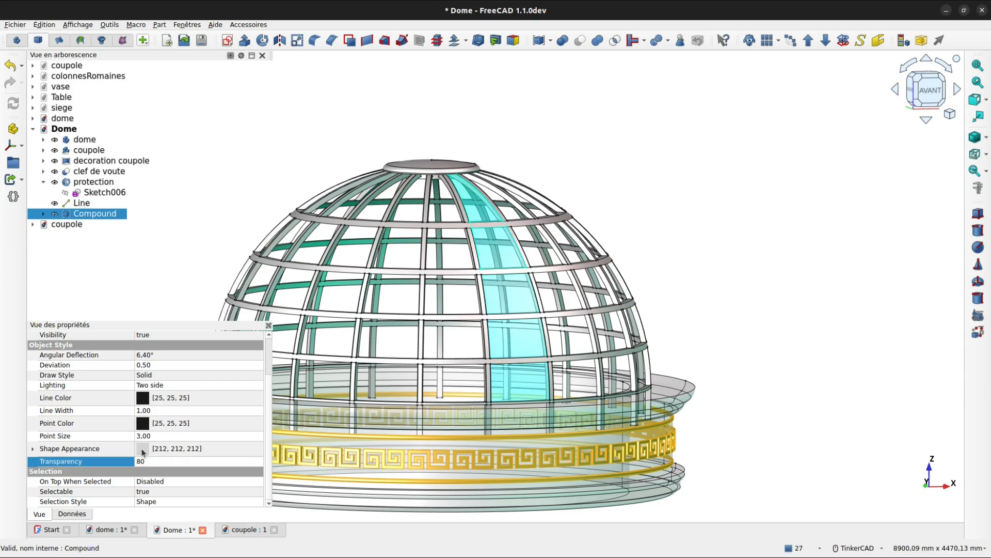
Step: Colour the panel compound bright turquoise, #00ffbb
click(142, 448)
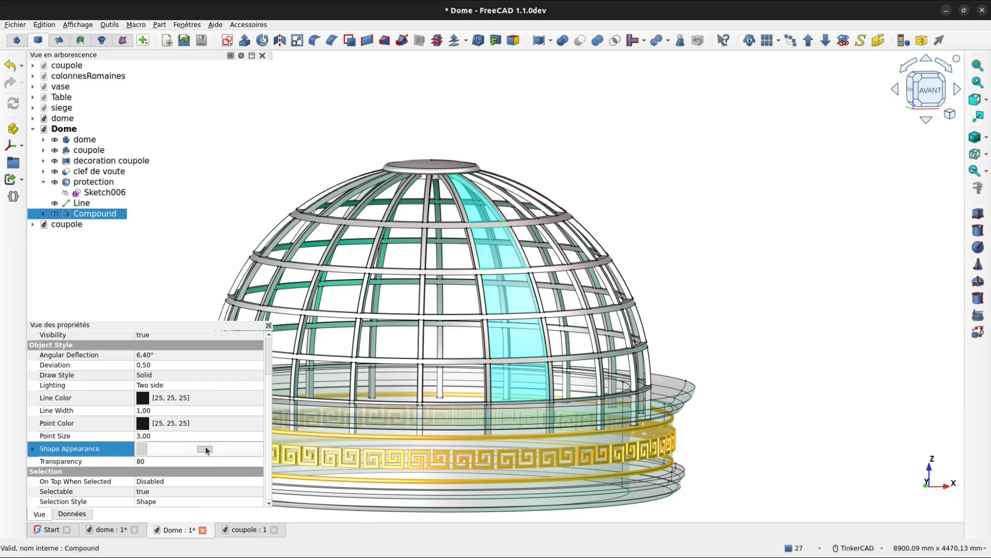
click(205, 448)
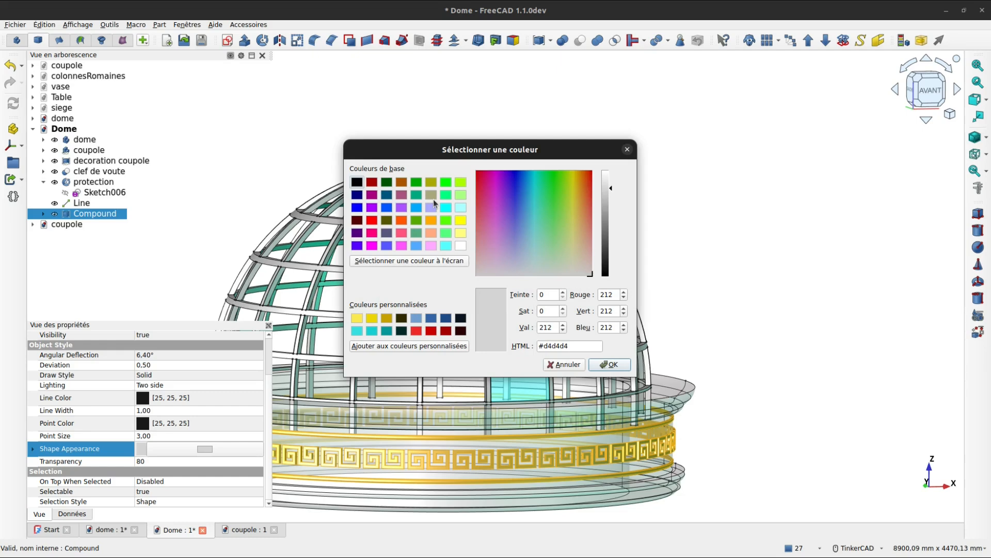
click(415, 194)
click(605, 171)
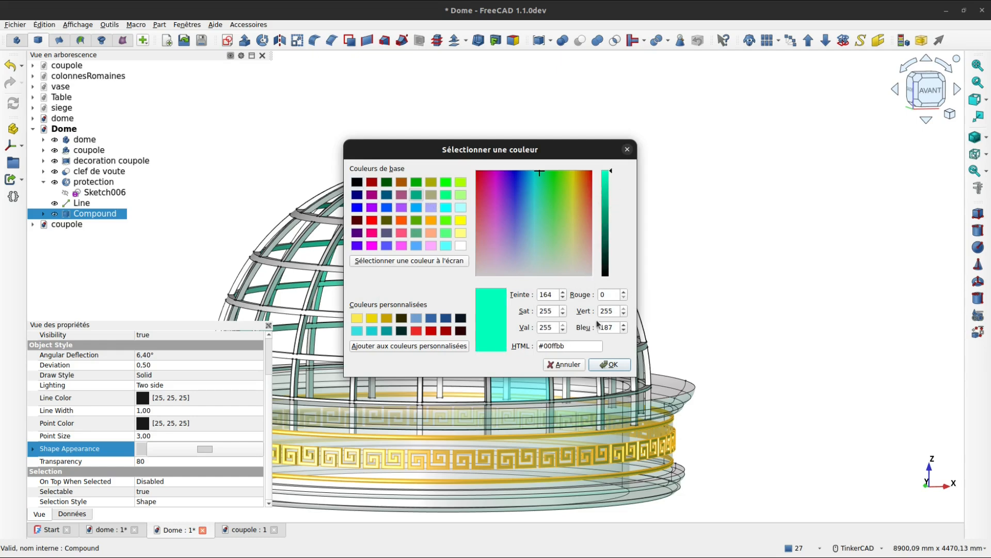
click(602, 365)
click(559, 141)
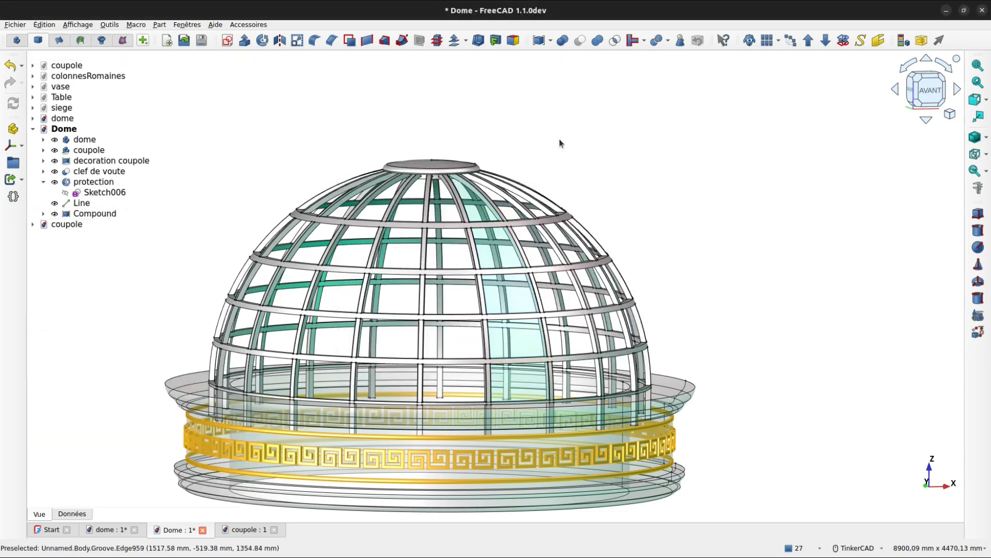
click(102, 213)
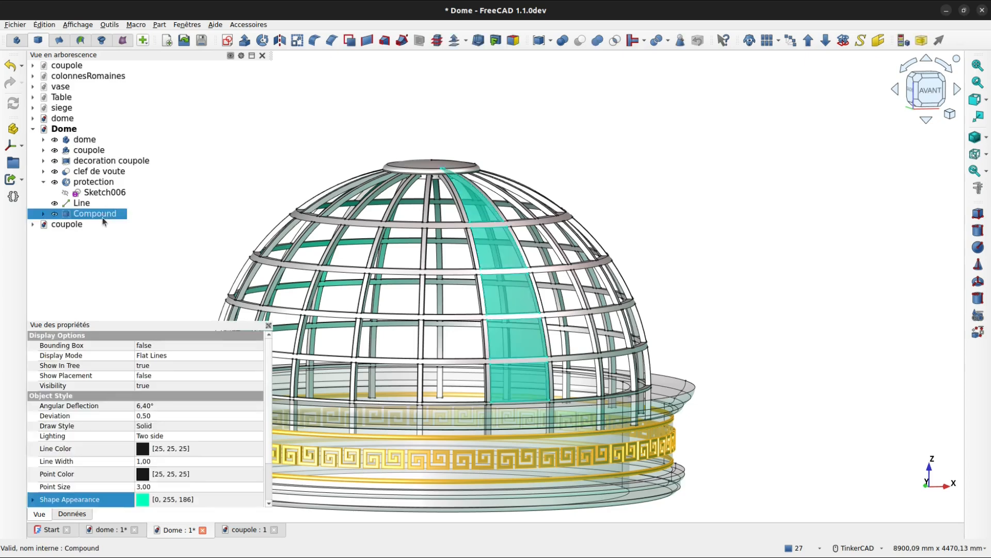
click(349, 113)
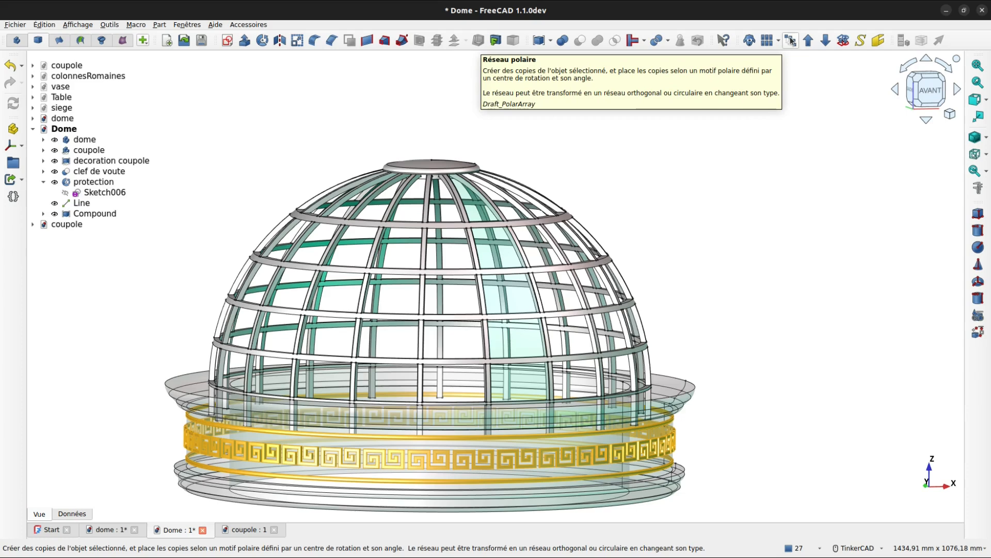
click(146, 42)
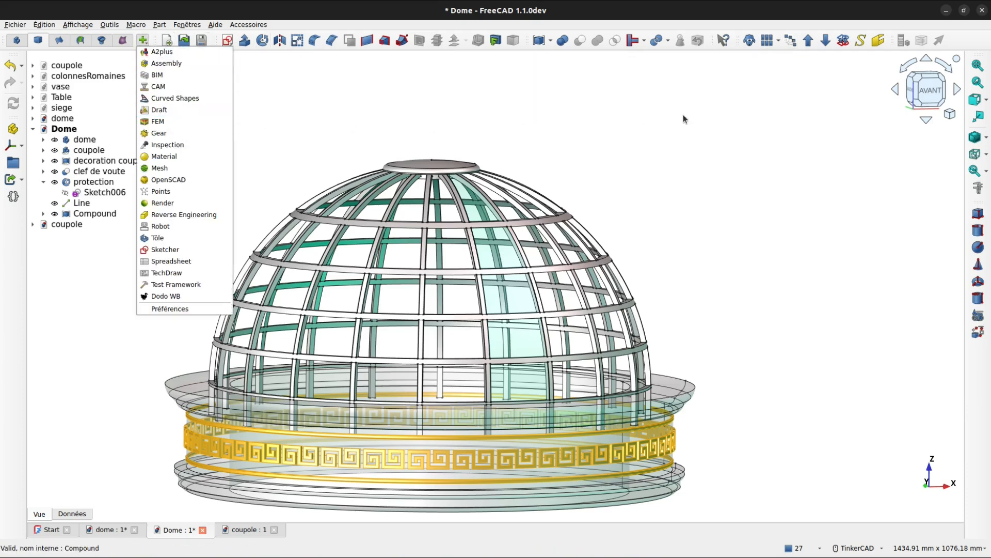
key(Escape)
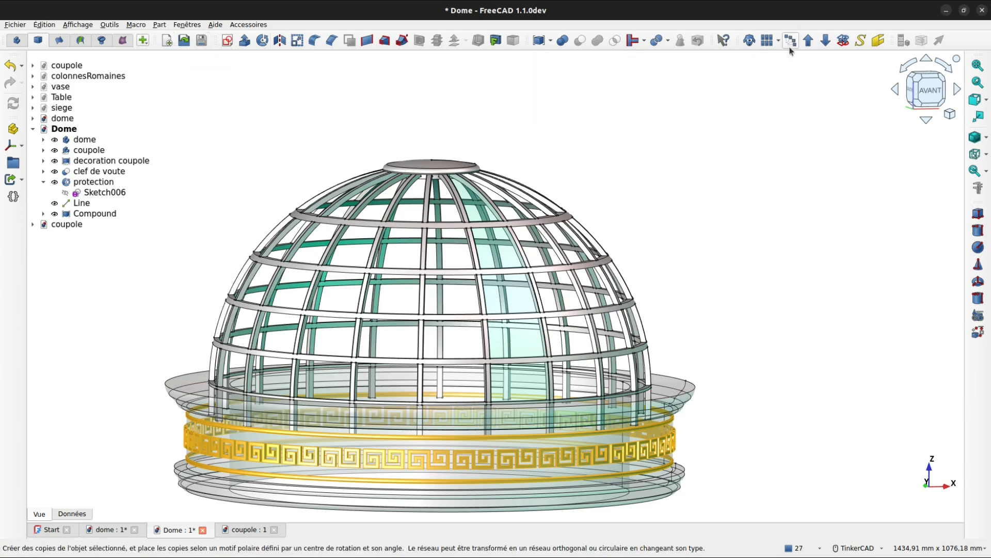
Step: Create a polar link array of the turquoise panel compound with 20 elements over 360°
click(143, 42)
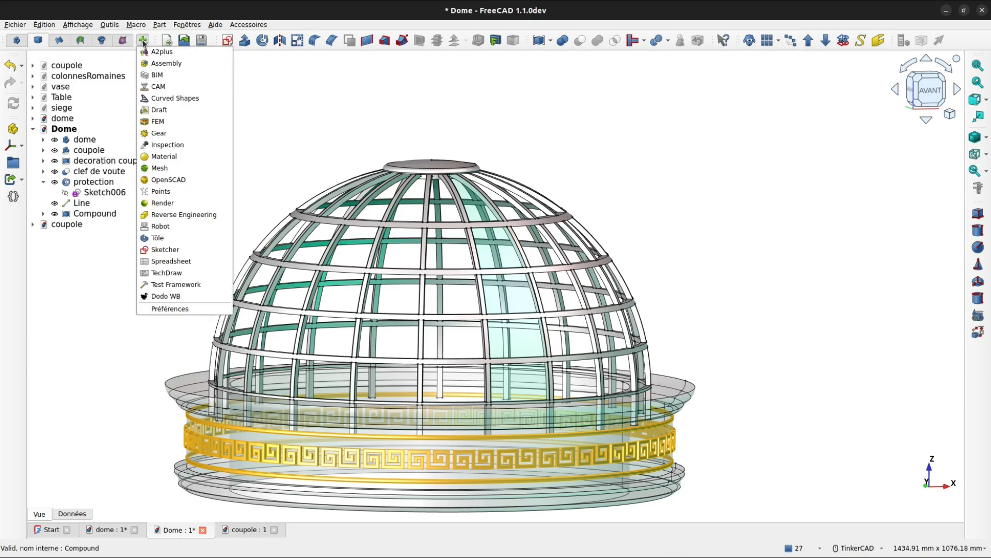
click(176, 110)
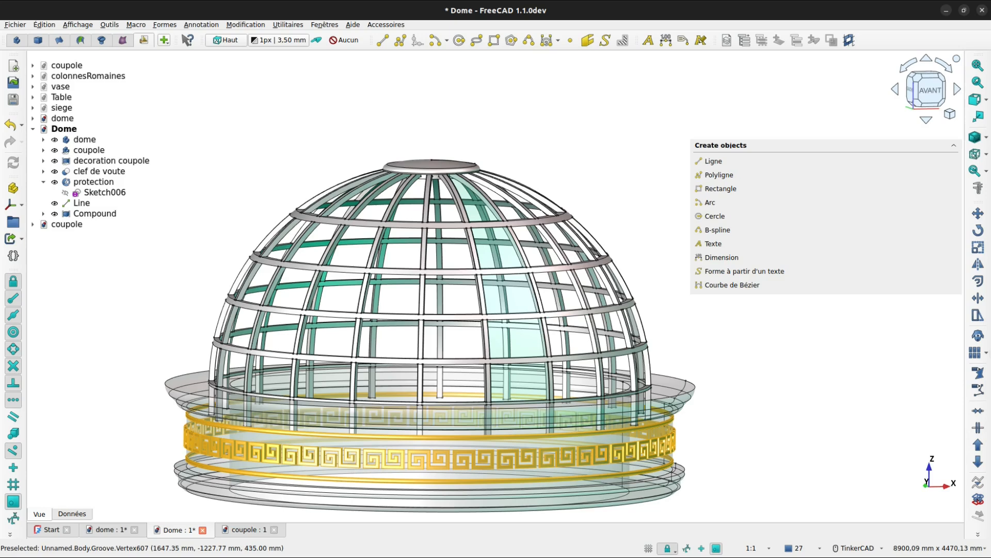
click(987, 353)
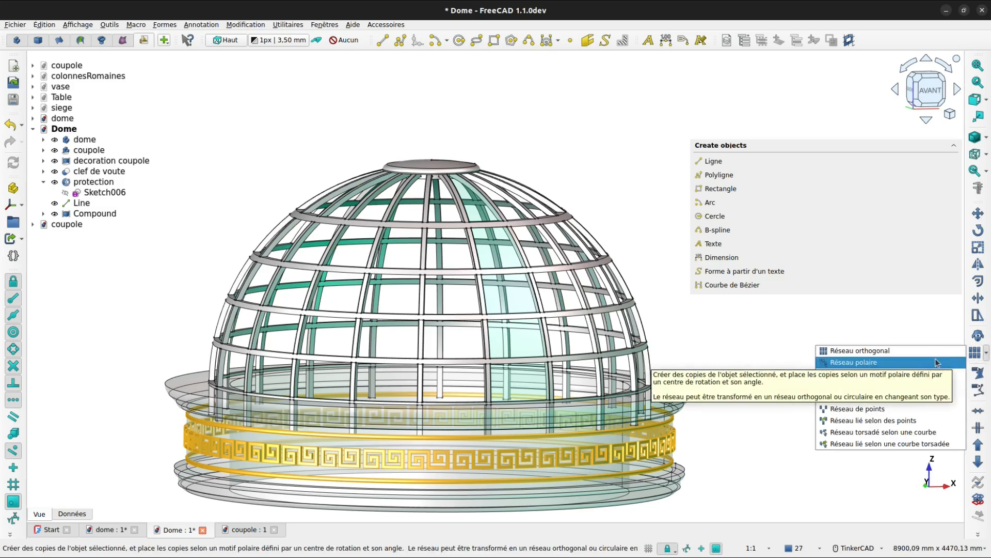
click(597, 146)
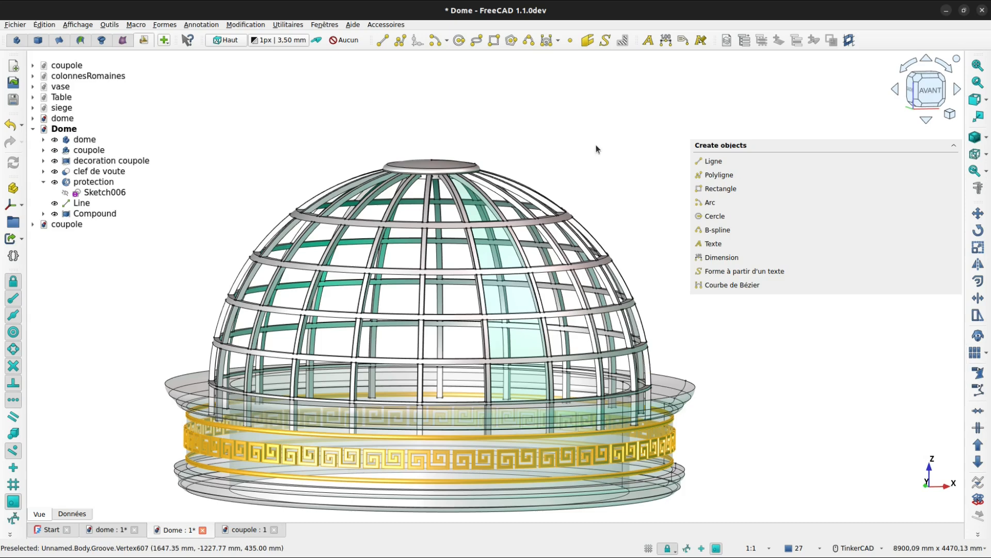
click(103, 213)
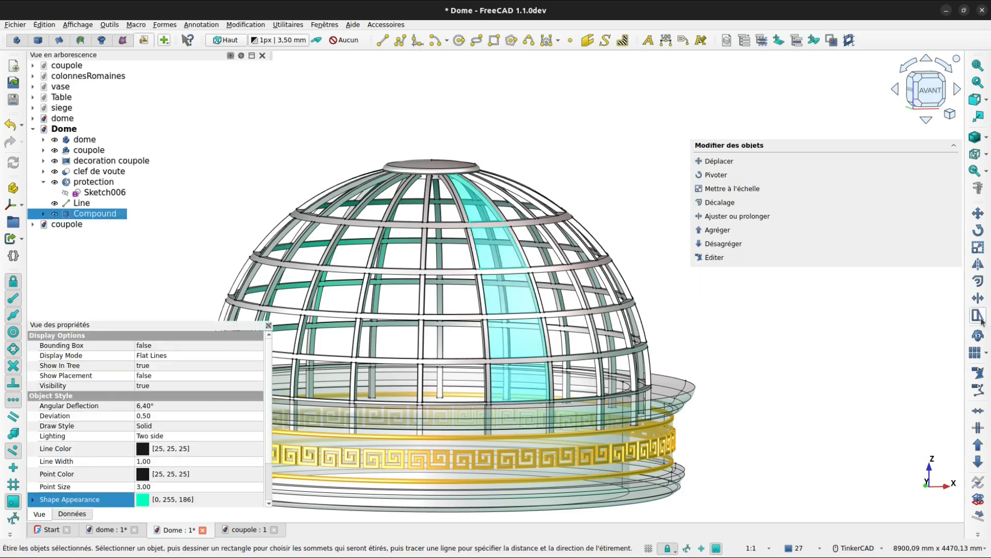
click(985, 353)
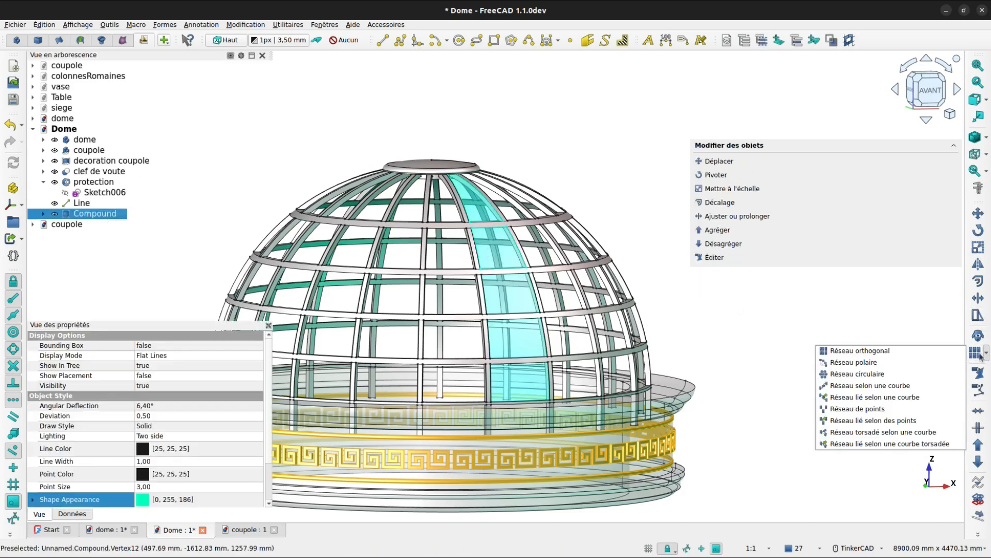
click(905, 362)
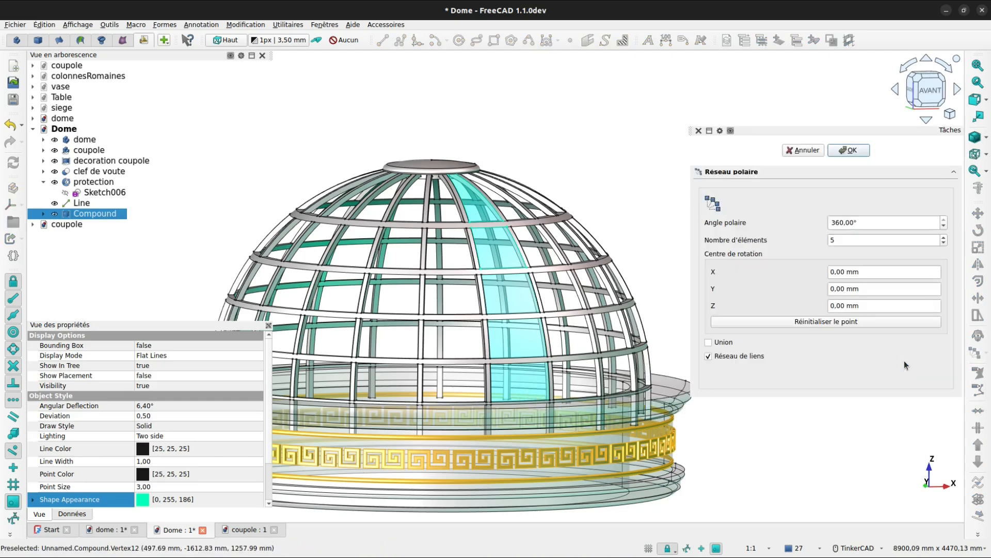
drag(843, 240, 822, 240)
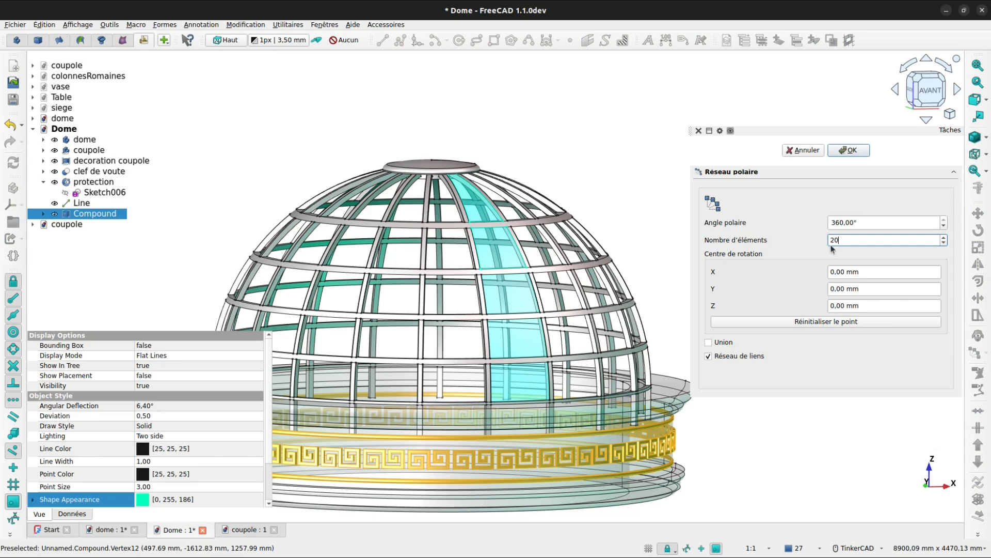
click(839, 273)
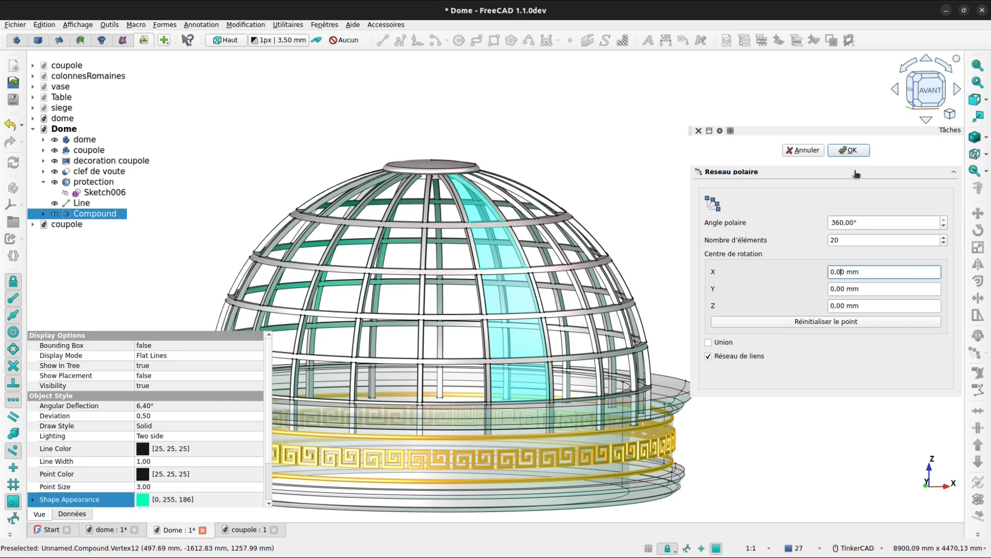
click(855, 150)
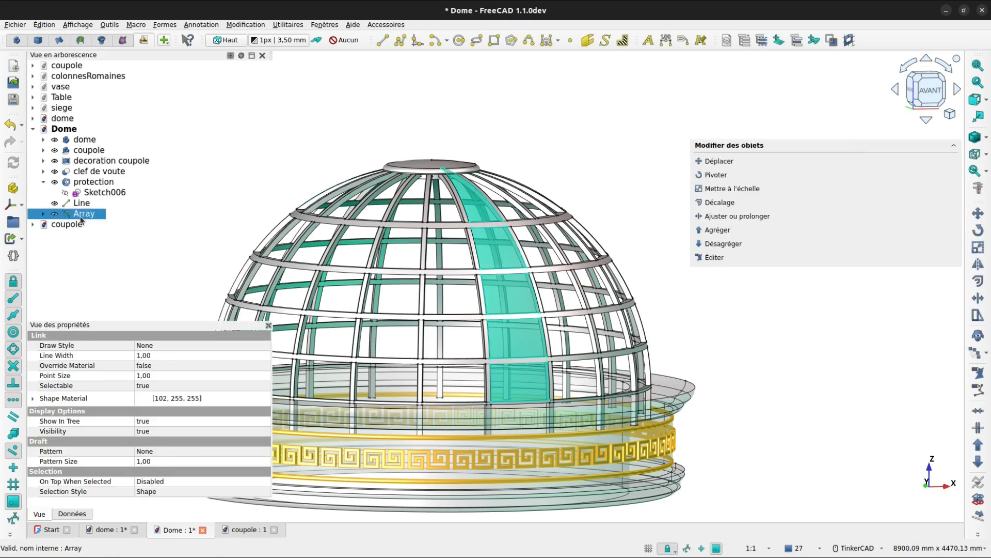
Step: Set the polar array's centre to x 0 and y 0 so the panels rotate about the dome's axis
click(63, 514)
scroll(112, 464, down, 2)
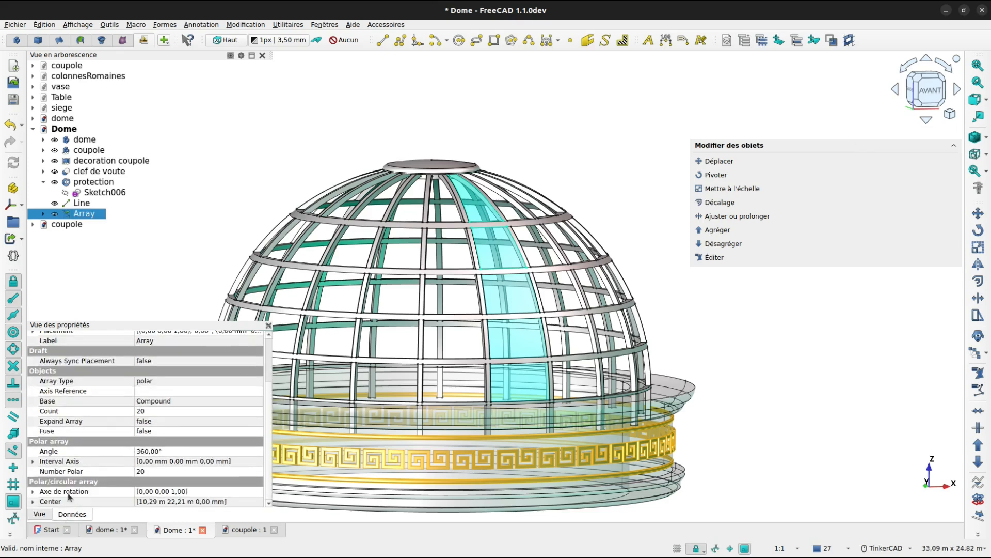
click(33, 501)
scroll(193, 444, down, 1)
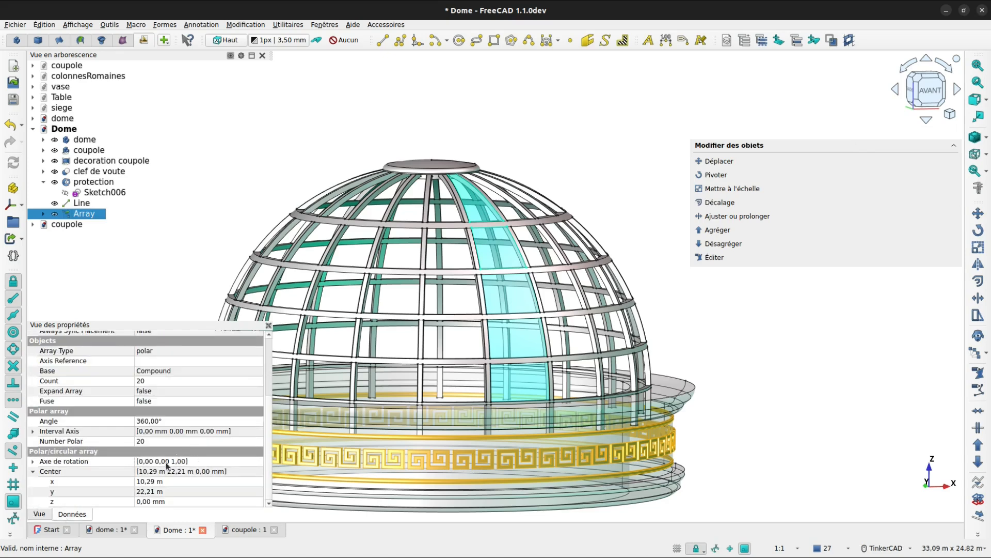
click(148, 482)
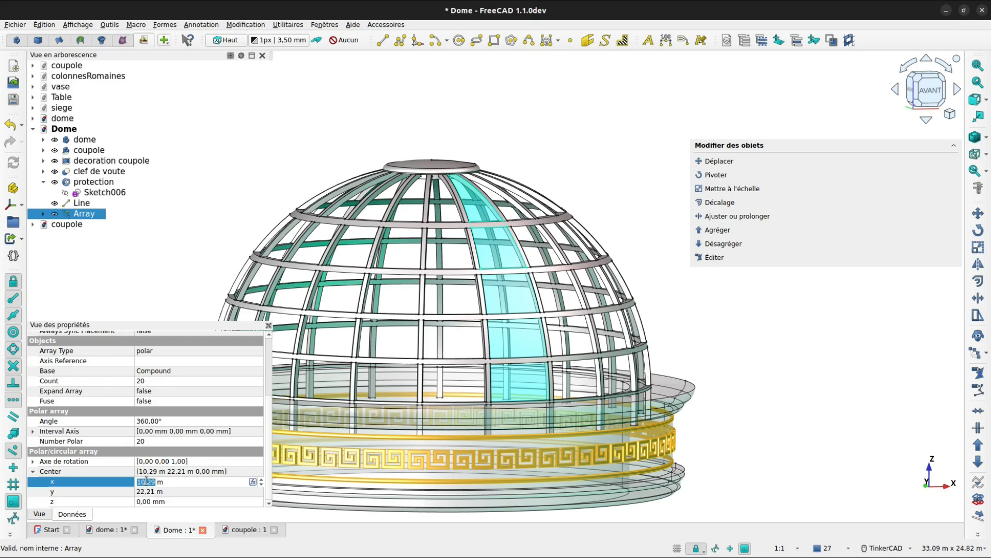
text(0)
click(146, 492)
text(0)
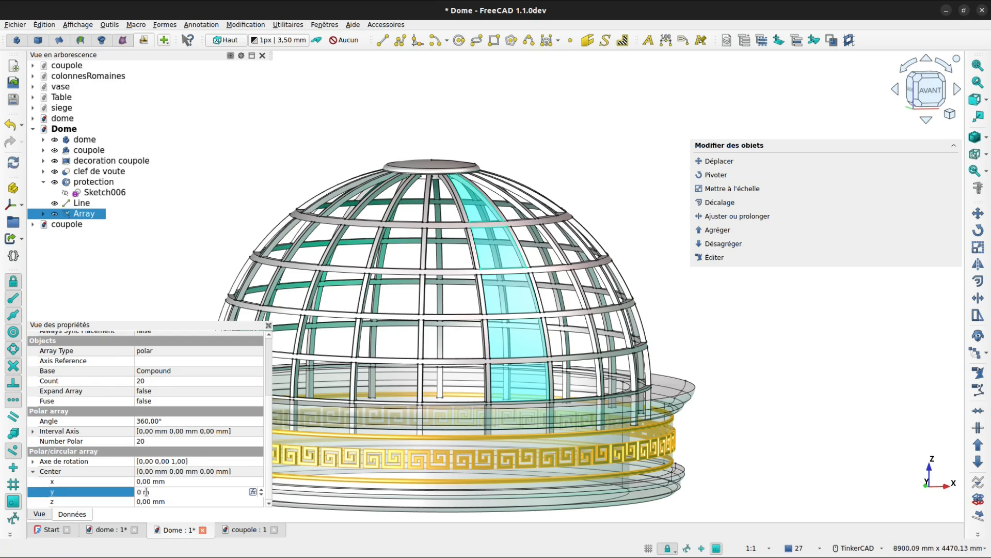
key(Return)
click(597, 152)
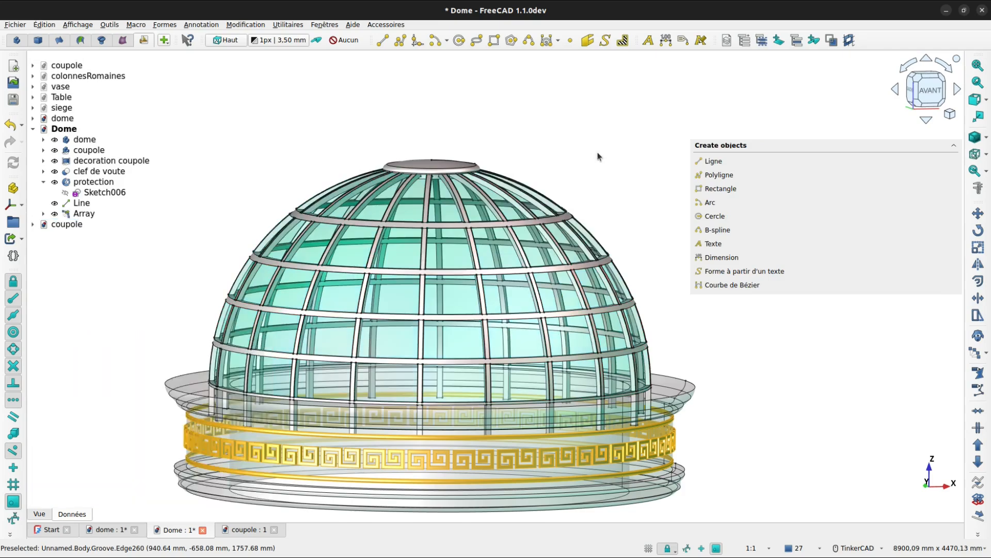
Step: Rename the polar array of panels as vitres
right_drag(602, 170, 450, 198)
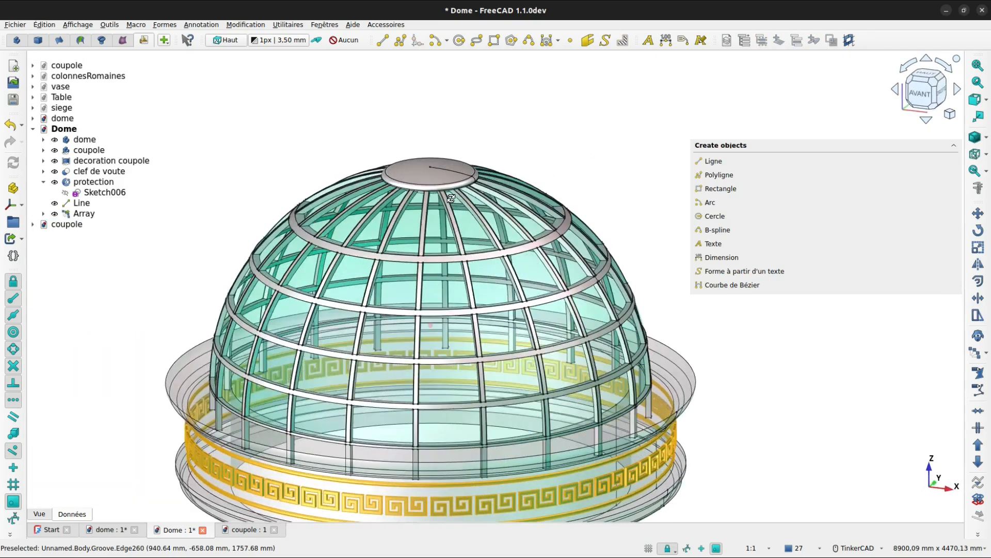
middle_drag(508, 265, 518, 199)
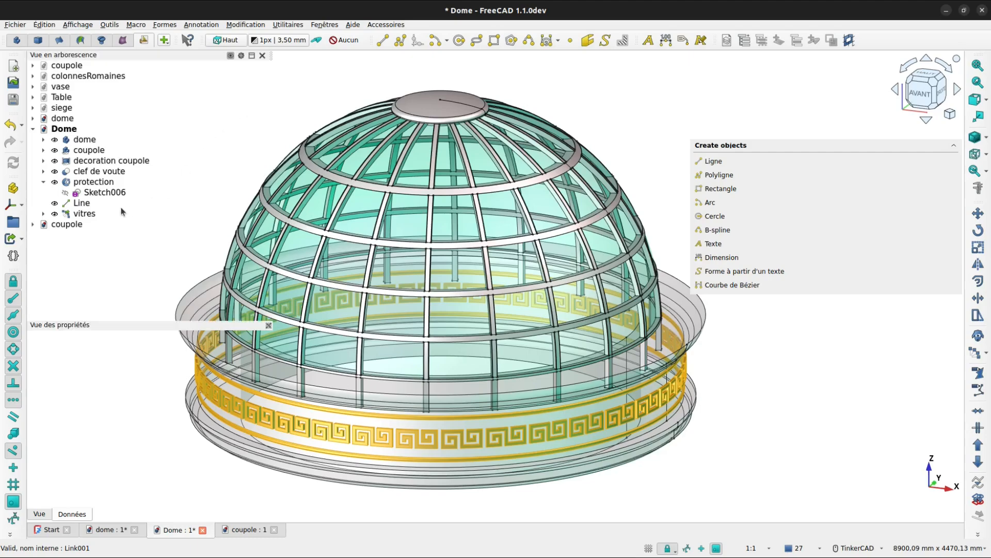
click(81, 214)
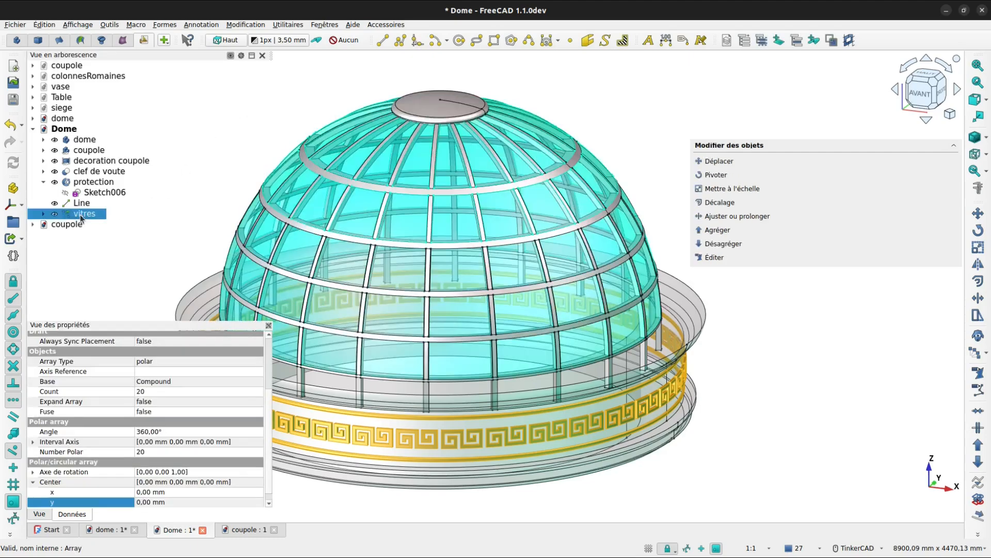
click(165, 165)
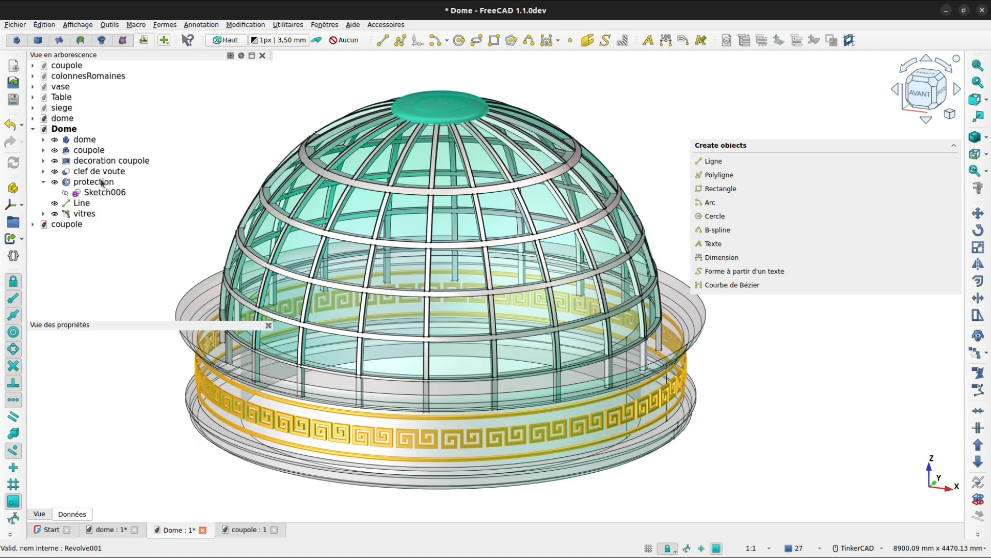
Step: Combine the protection, clef de voute and dome objects into one compound
click(102, 183)
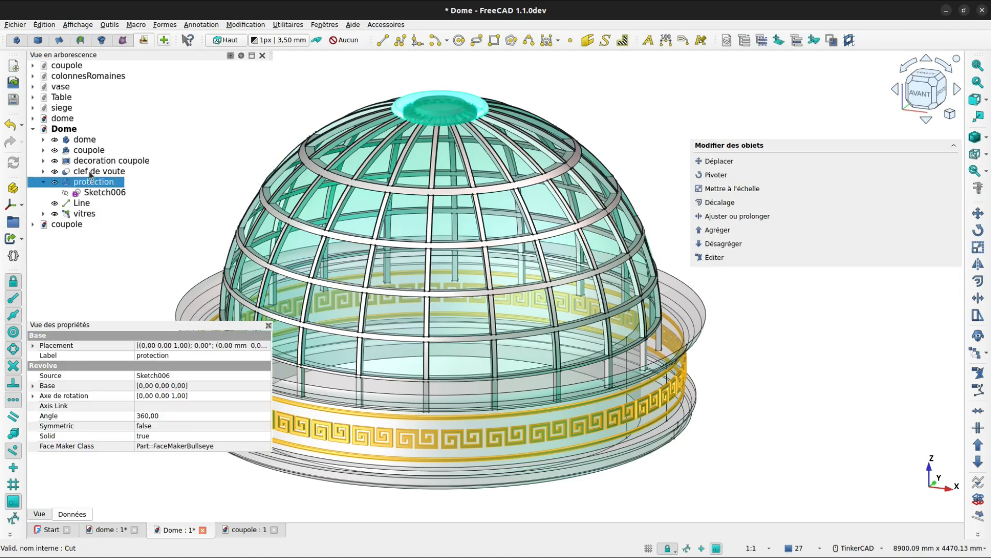
ctrl+click(90, 173)
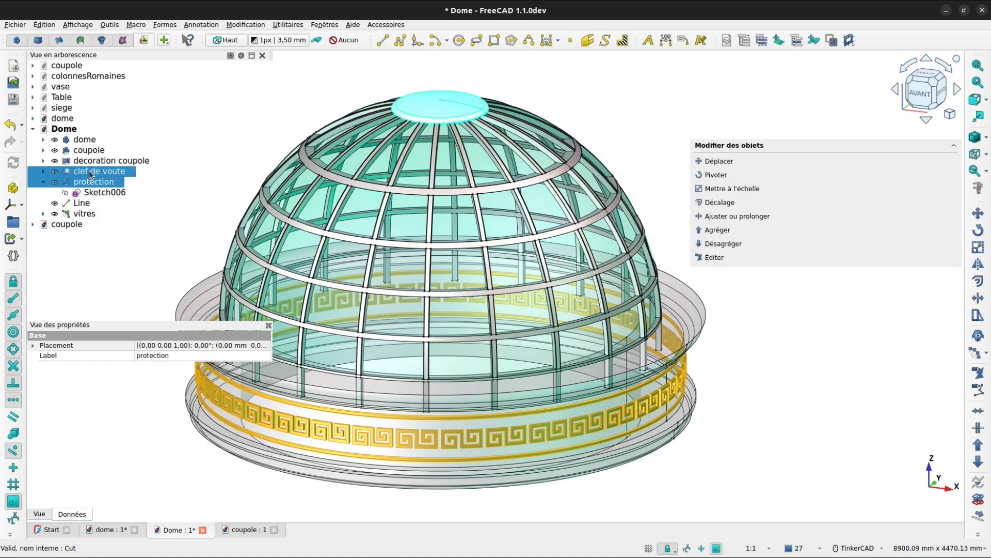
ctrl+click(86, 140)
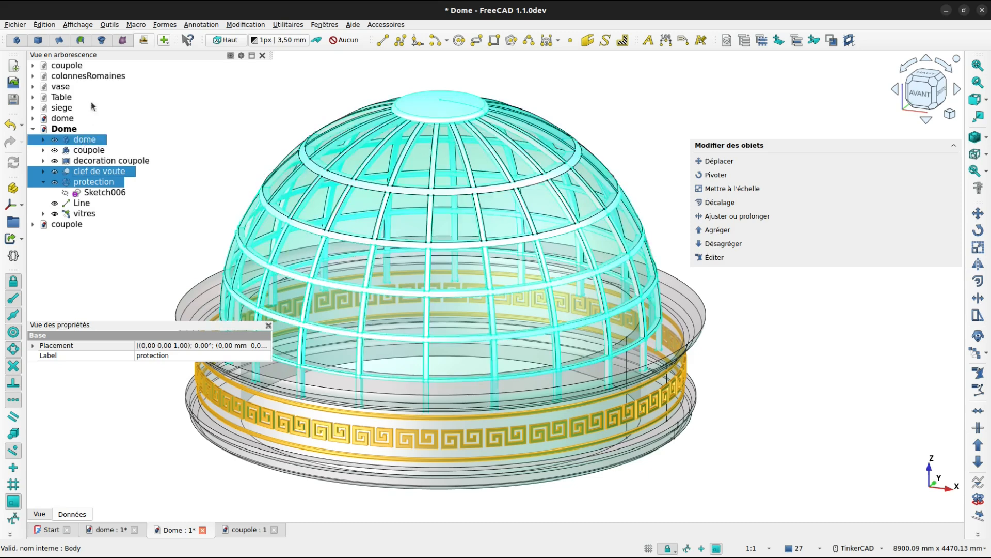
click(39, 41)
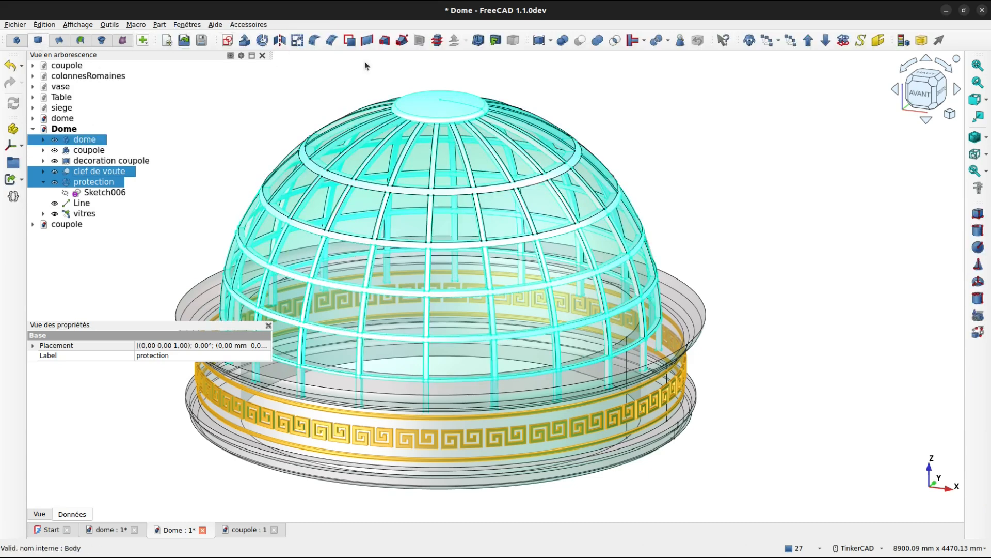
click(539, 42)
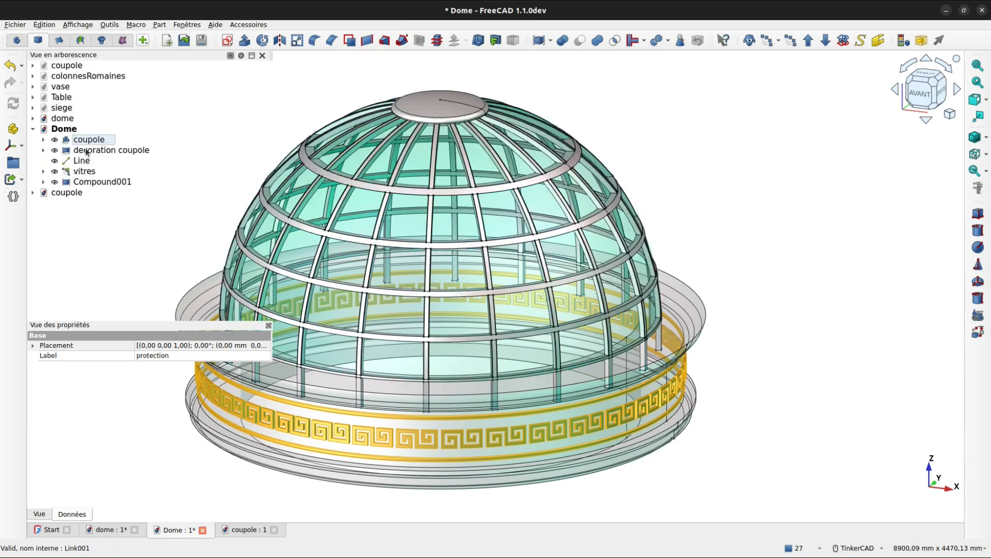
Step: Rename the new rib-structure compound as Dome
click(82, 182)
click(82, 182)
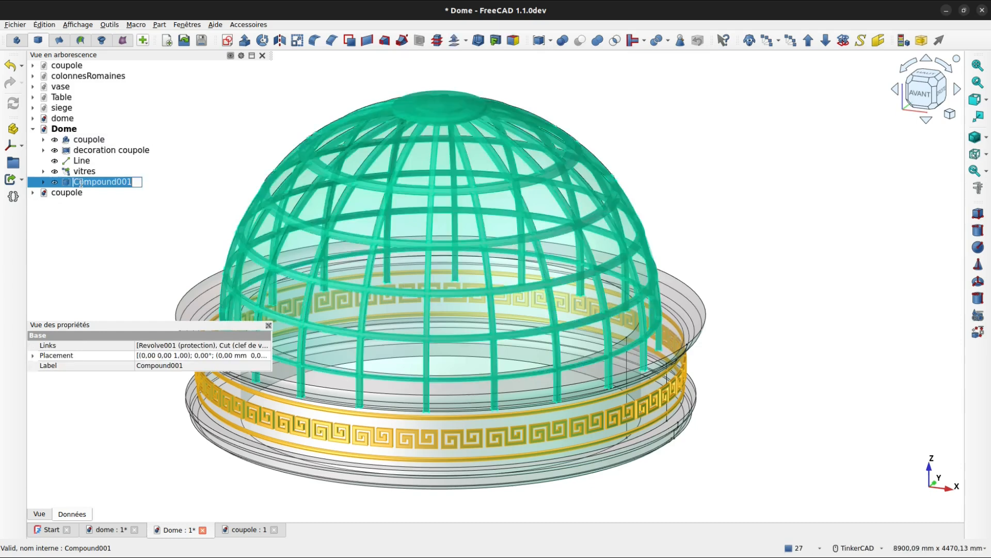
text(D)
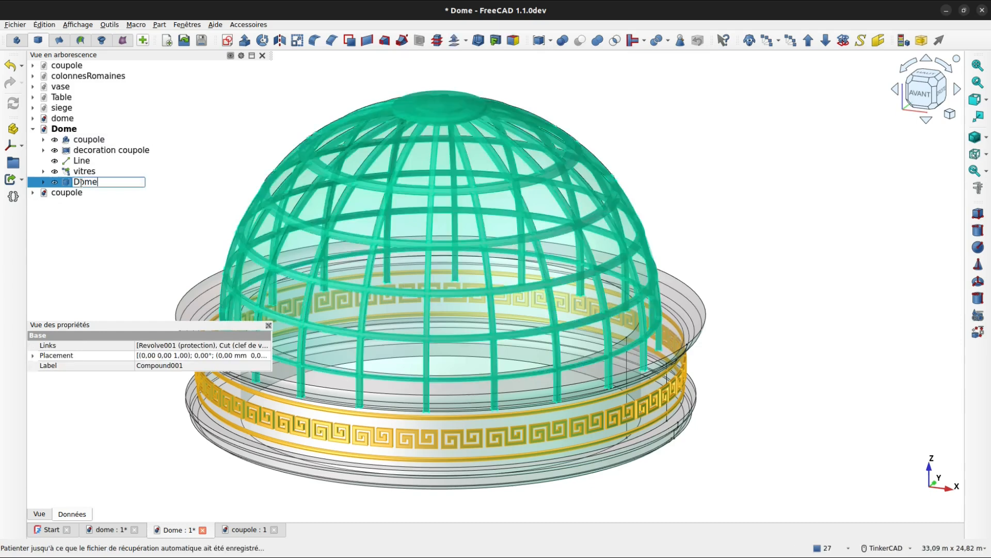
text(ome)
key(Return)
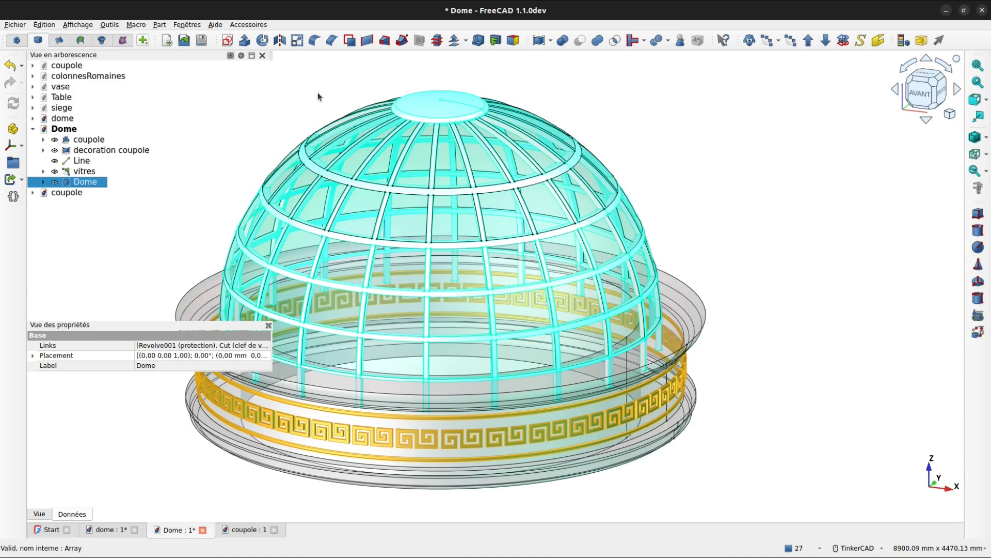
click(317, 77)
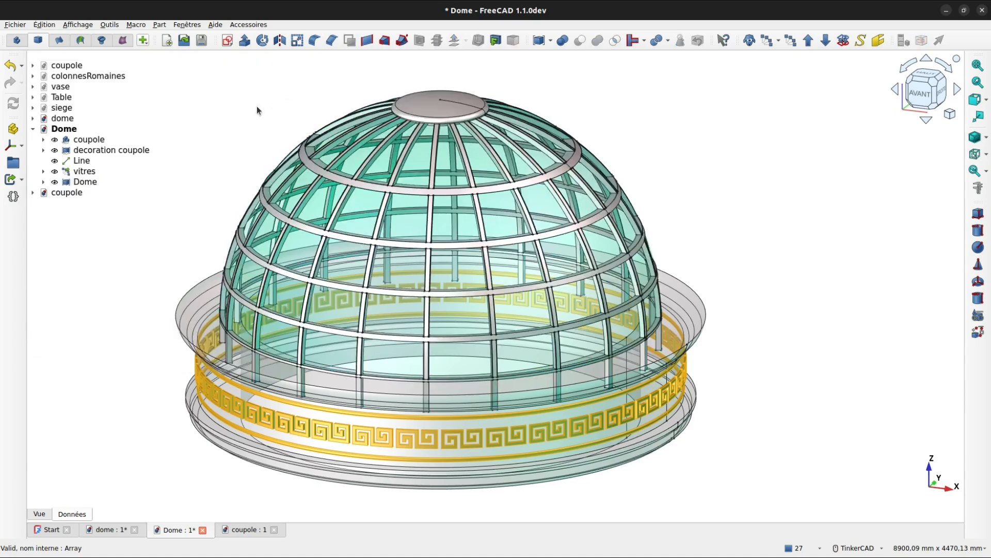
click(88, 183)
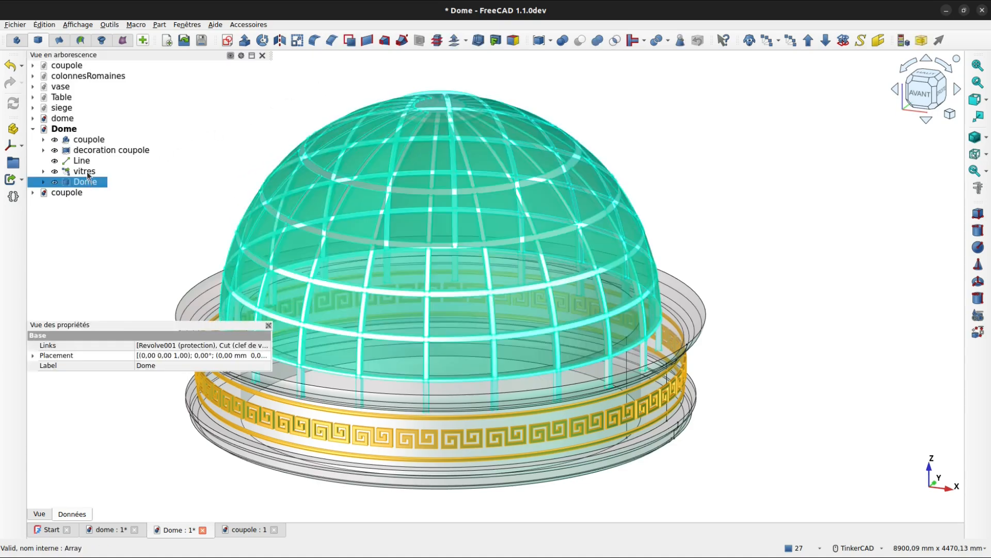
click(87, 171)
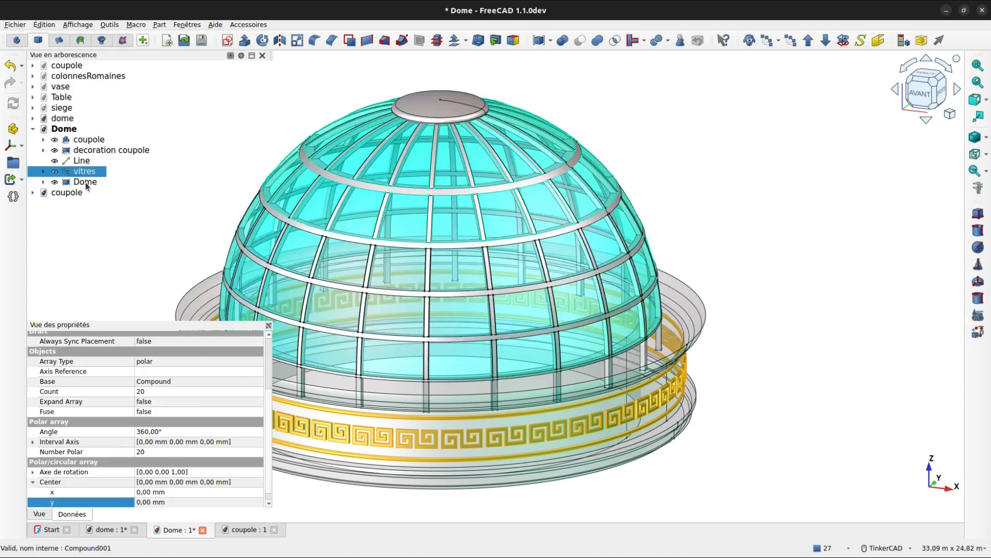
click(87, 185)
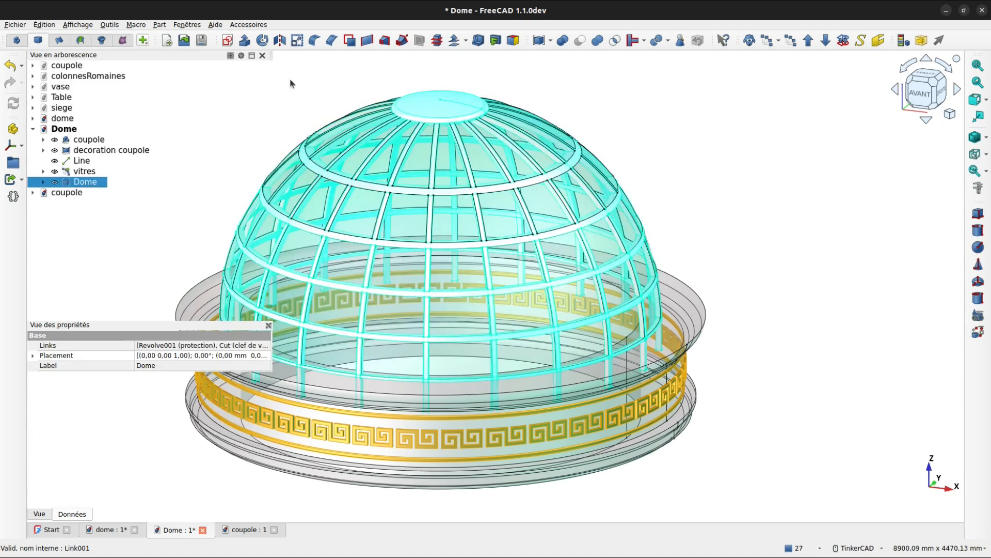
click(219, 98)
Step: Delete the linked coupole and decoration coupole objects from the Dome document and save it
click(99, 151)
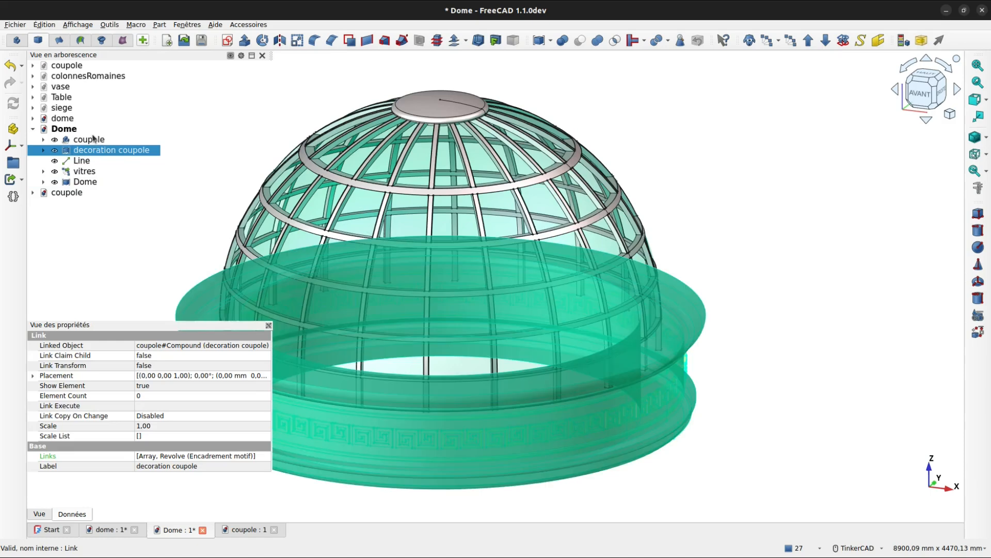
ctrl+click(91, 140)
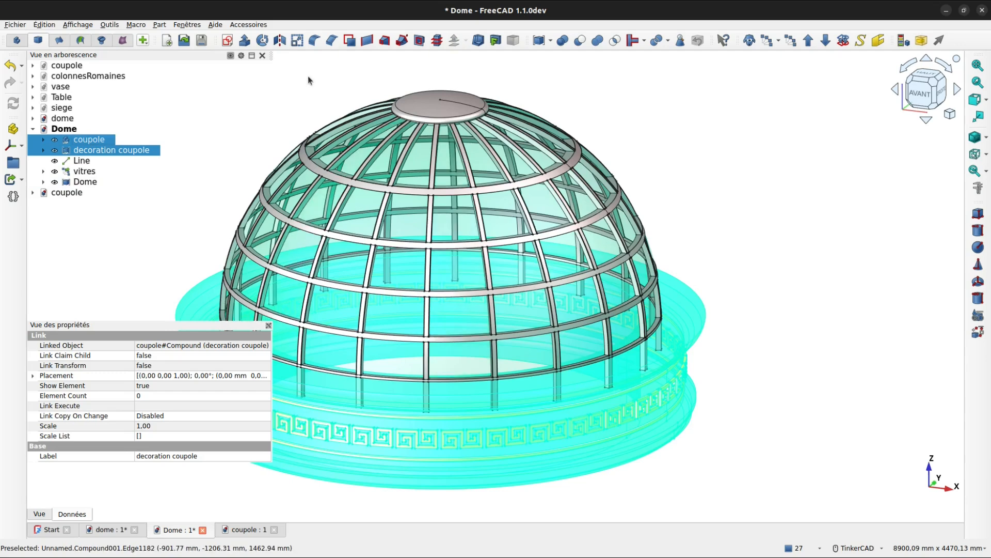
key(Delete)
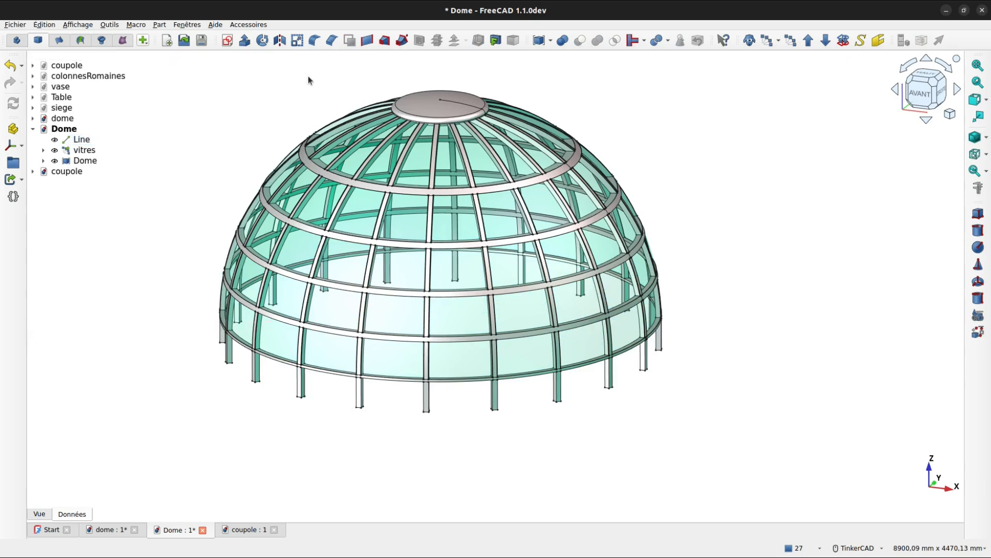
key(ctrl+s)
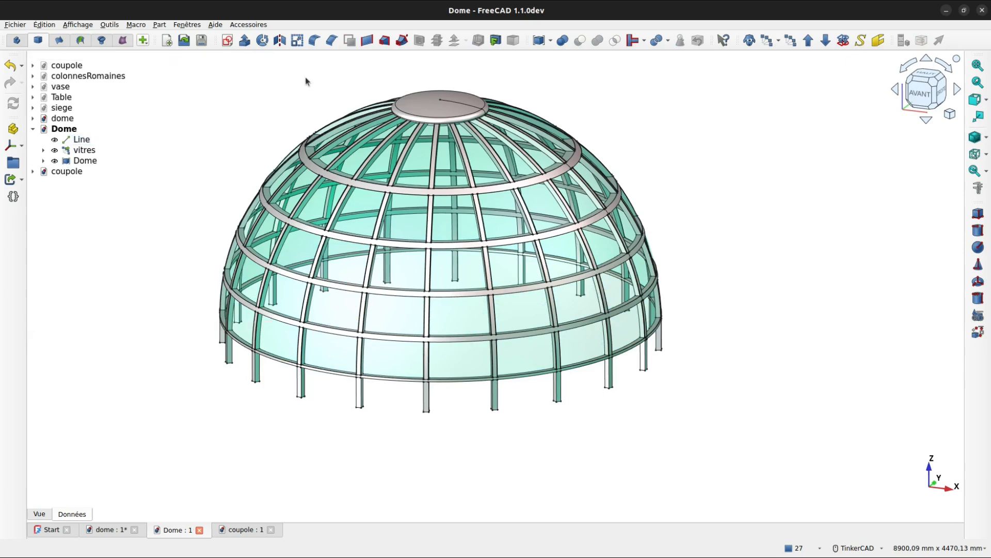
Step: Open the kiosque.FCStd document from the Kiosque project folder
click(15, 24)
click(38, 48)
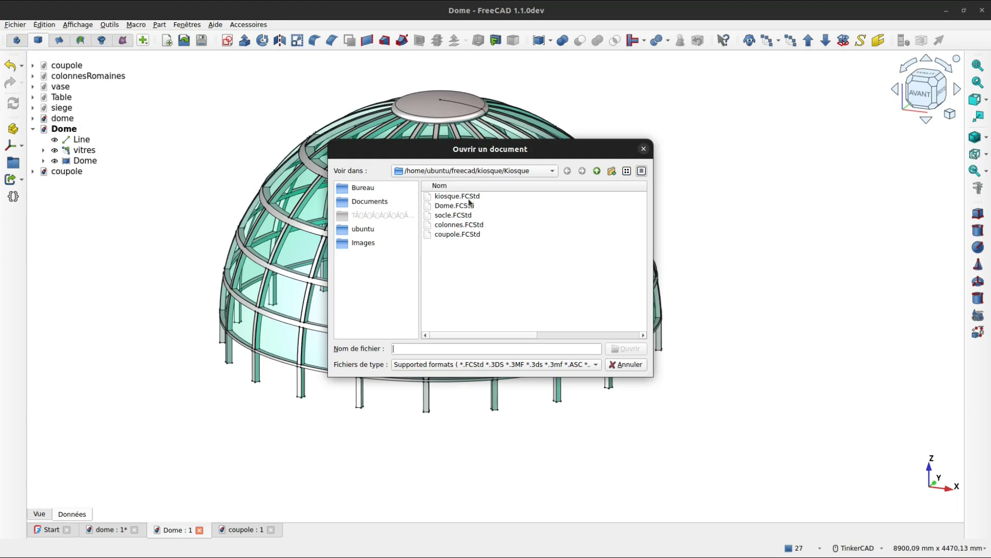
click(469, 225)
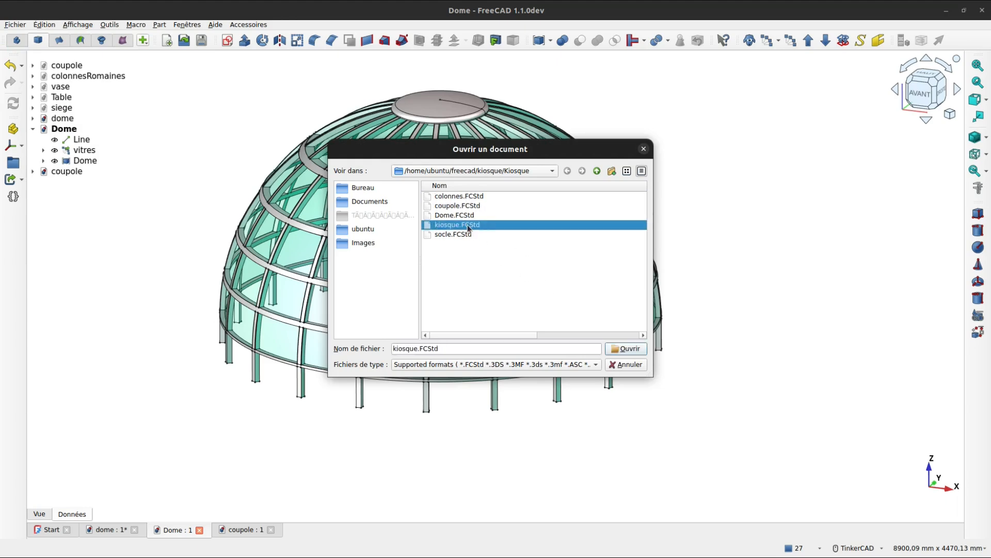
click(624, 348)
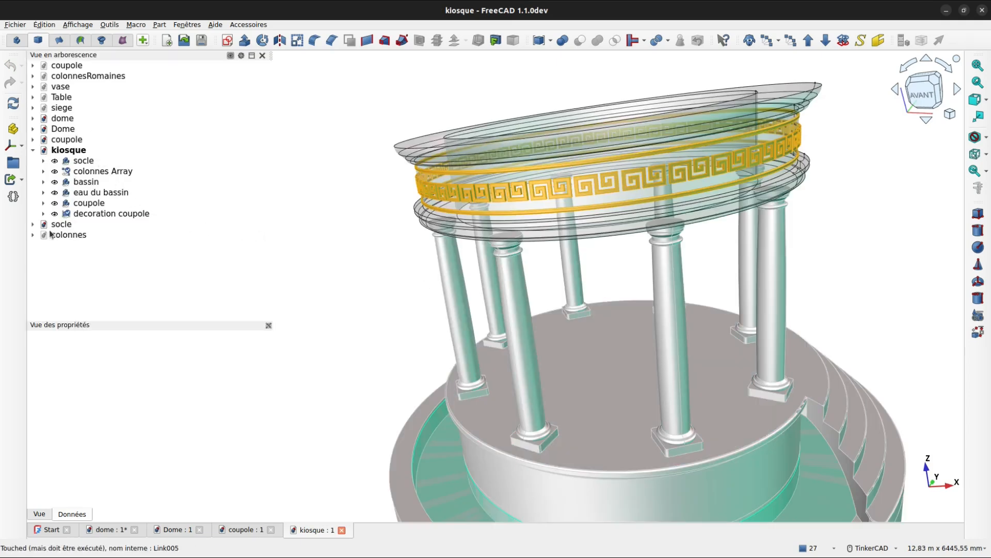
Step: Insert links to the vitres and Dome objects of the Dome document into the kiosque document
click(32, 224)
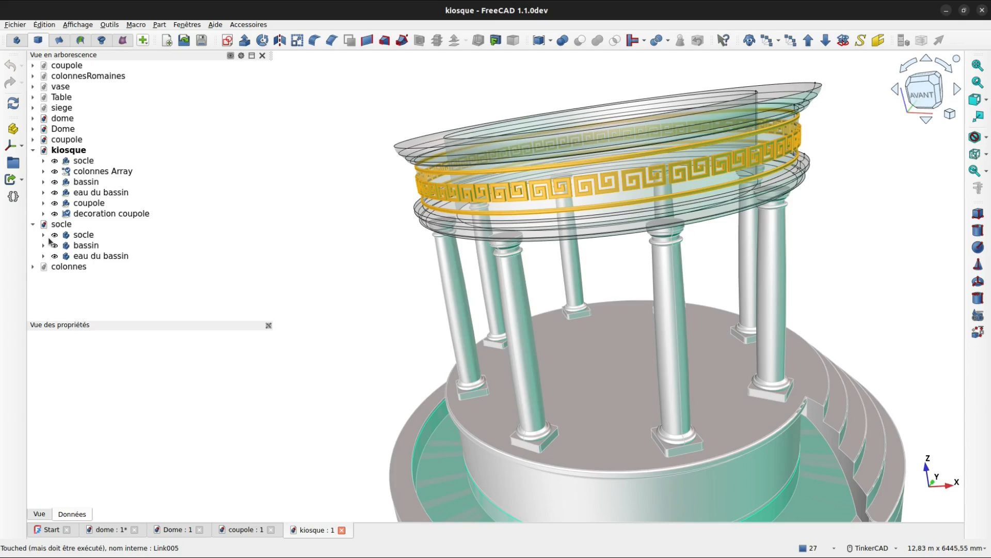
click(33, 224)
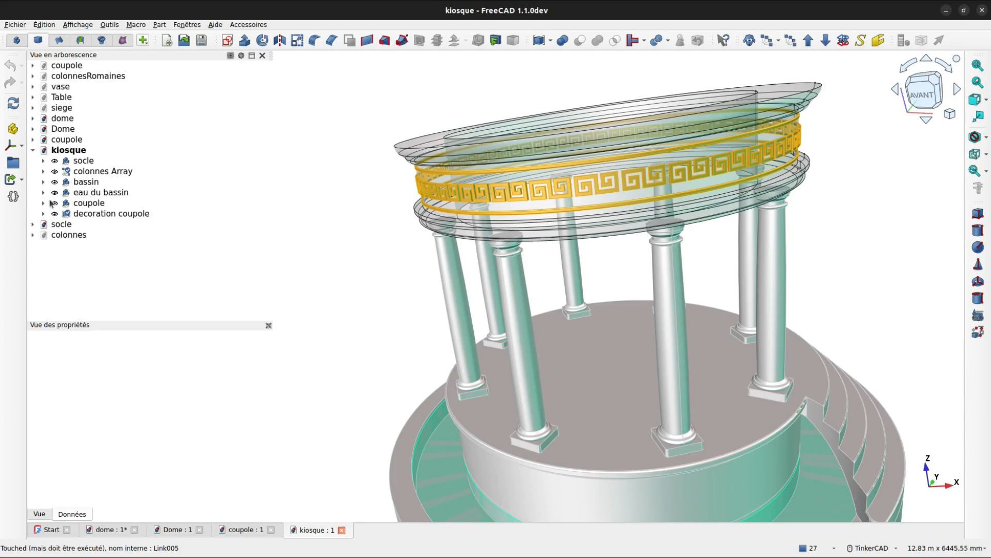
click(33, 129)
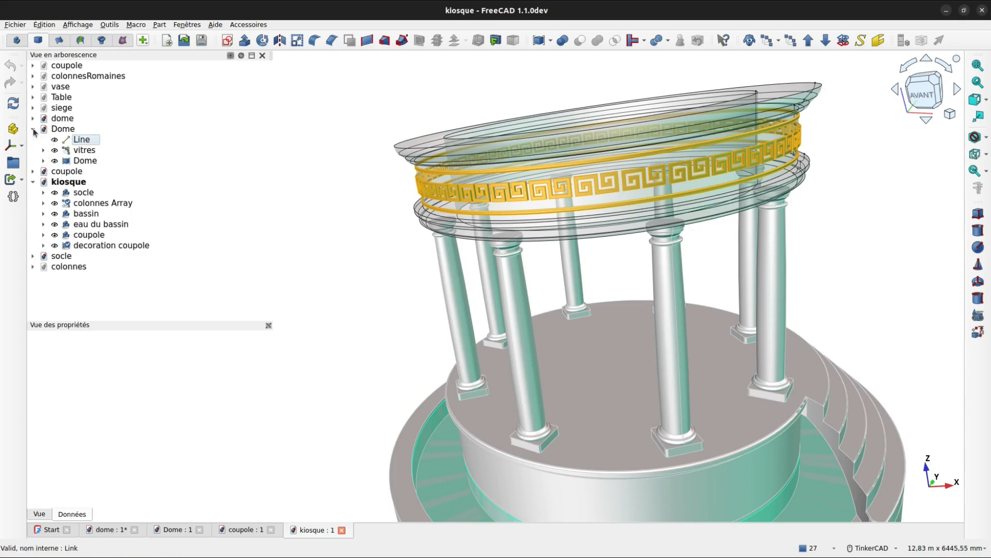
click(82, 150)
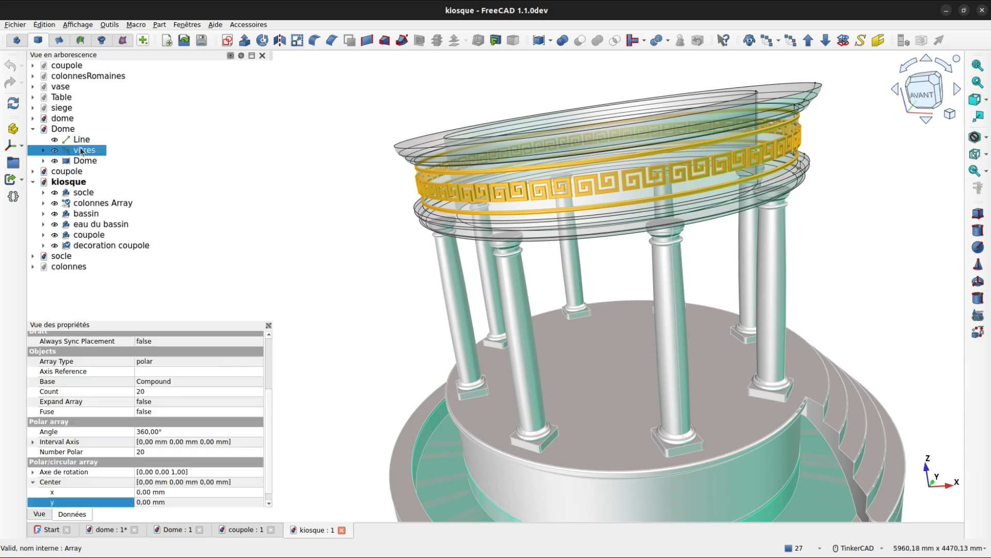
ctrl+click(84, 161)
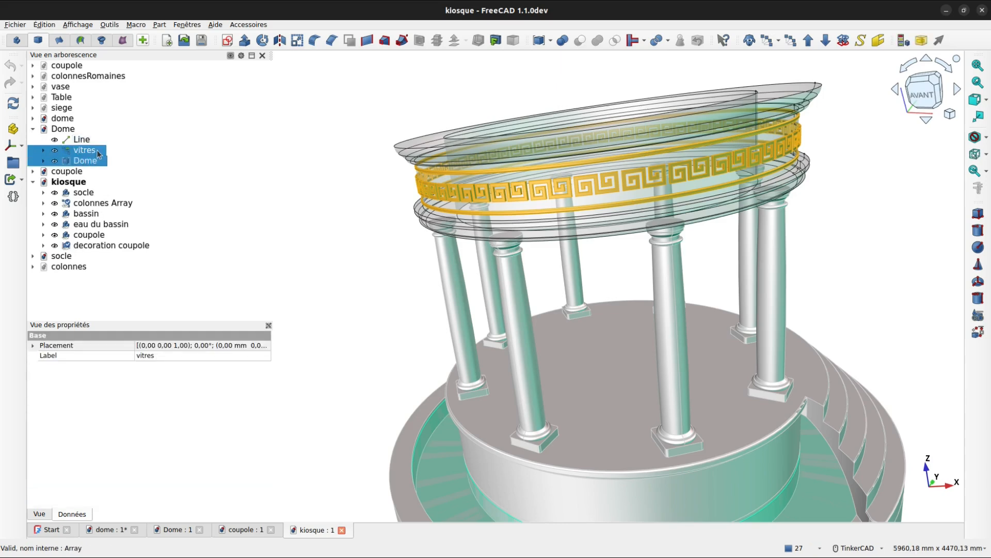
click(10, 181)
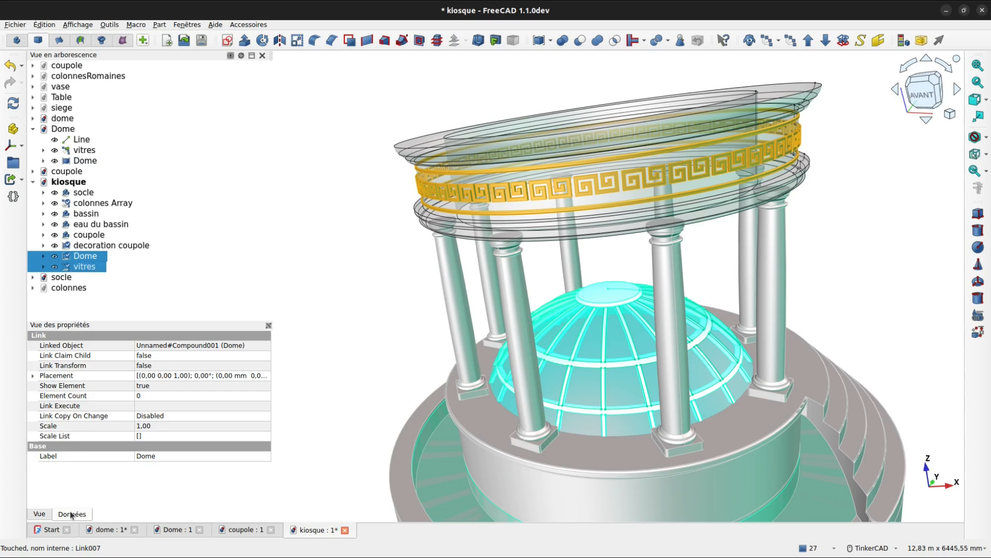
Step: Set the Z position of the linked Dome and vitres objects to 4500 mm, placing them on the coupole, and deselect them
click(33, 376)
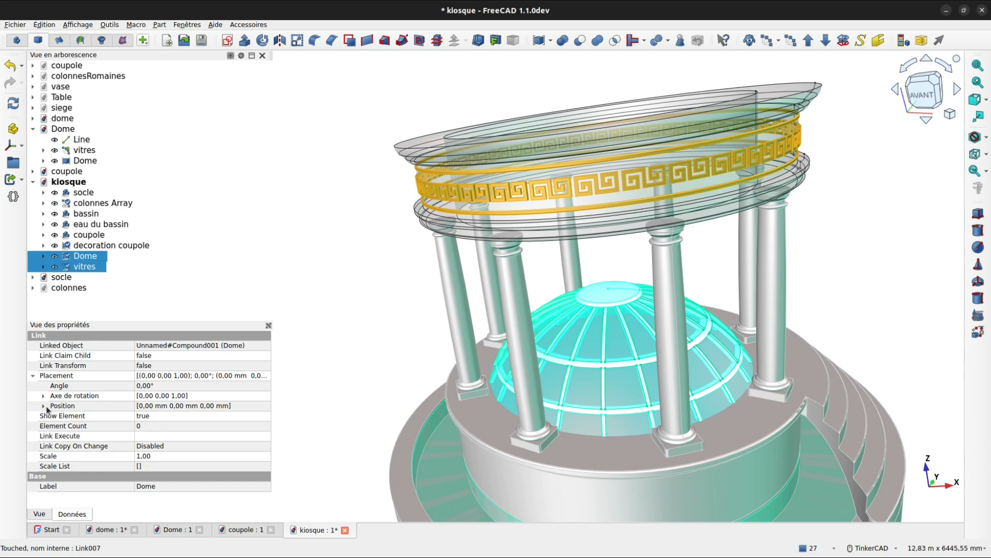
click(44, 406)
click(138, 436)
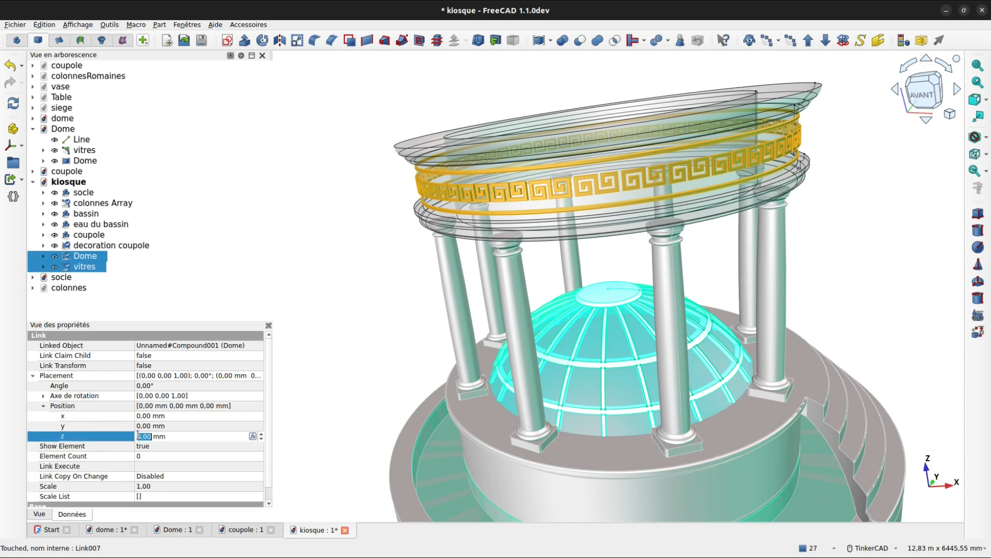
text(450)
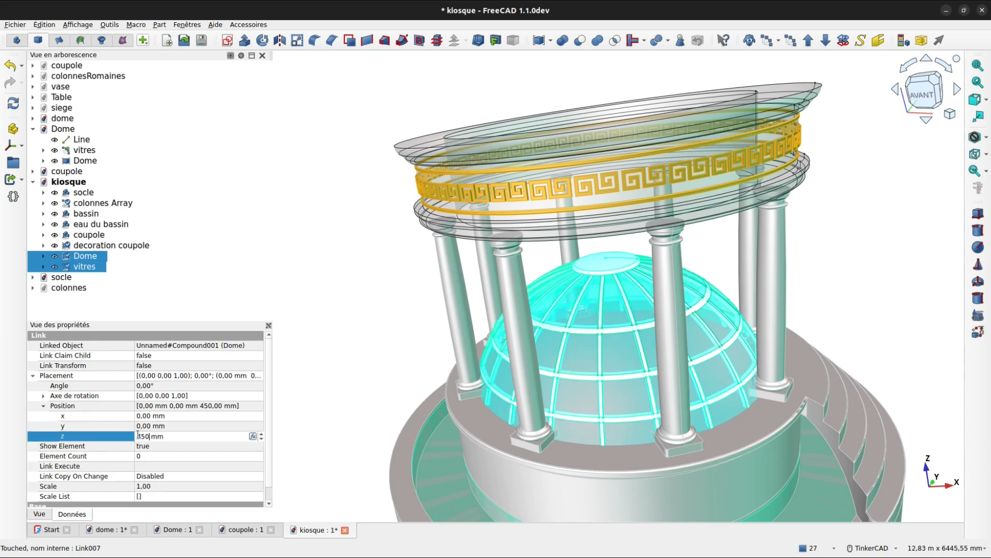
text(0)
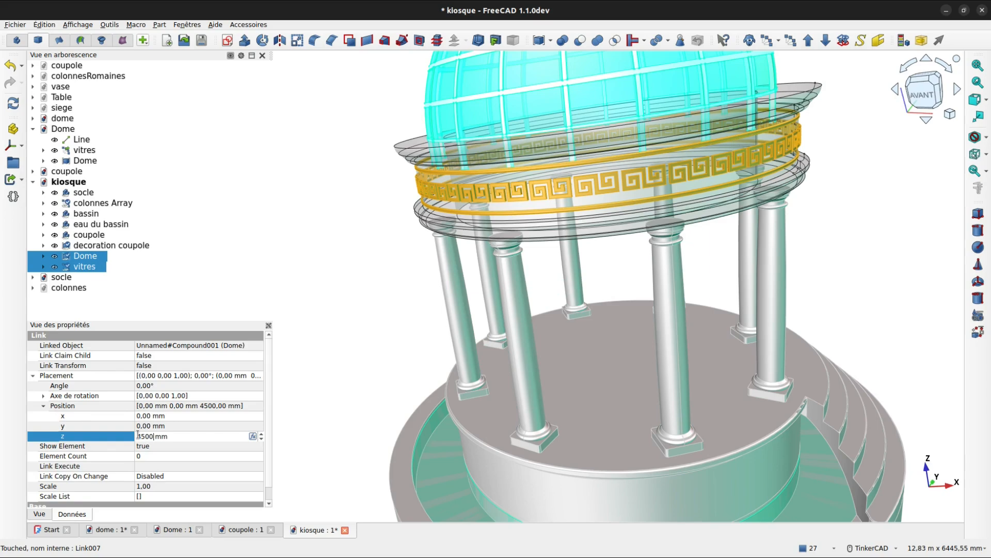
key(Return)
middle_drag(602, 426, 596, 458)
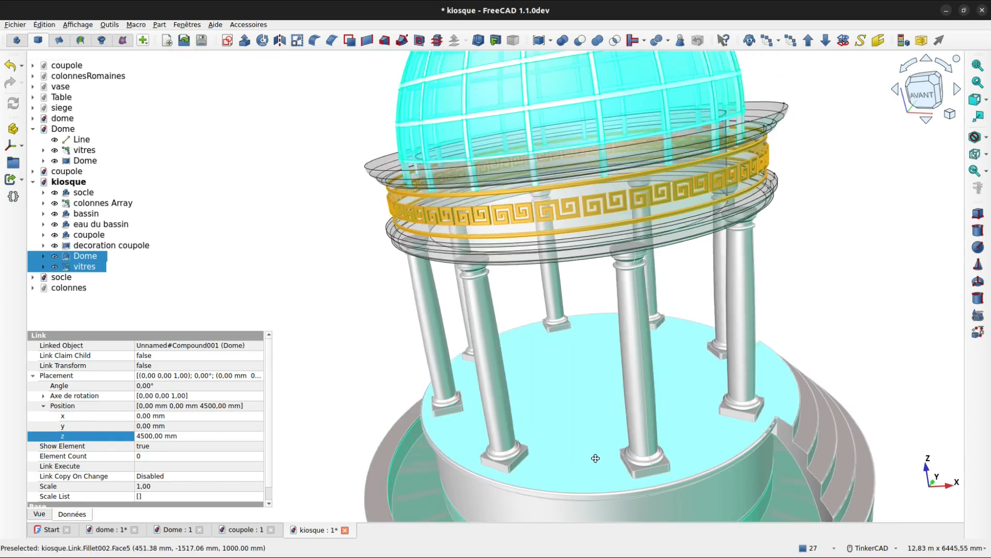
right_drag(595, 458, 695, 308)
click(742, 252)
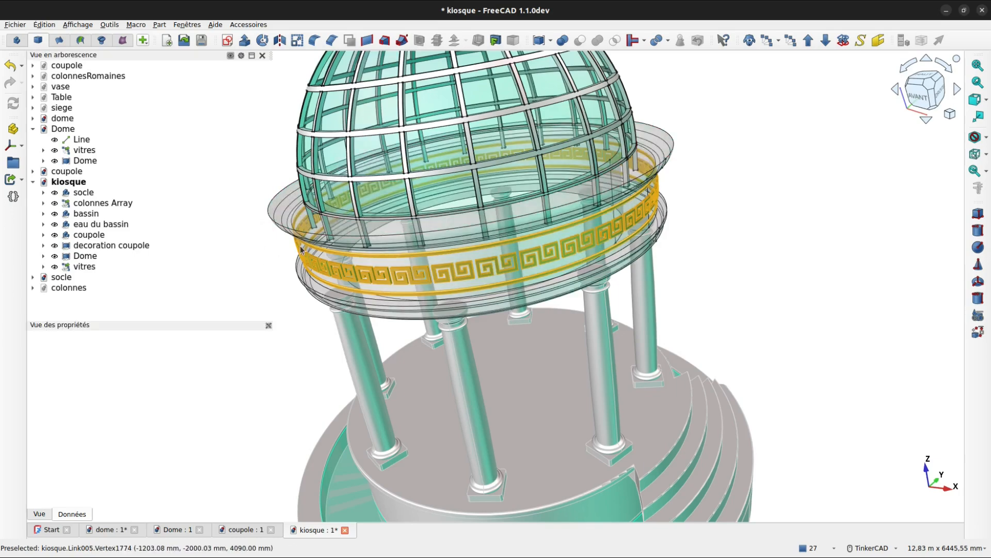
Step: Inspect the assembled kiosk with its dome, and switch to the kiosqueAUP document to view its furnished version
scroll(339, 274, down, 4)
right_drag(311, 281, 477, 270)
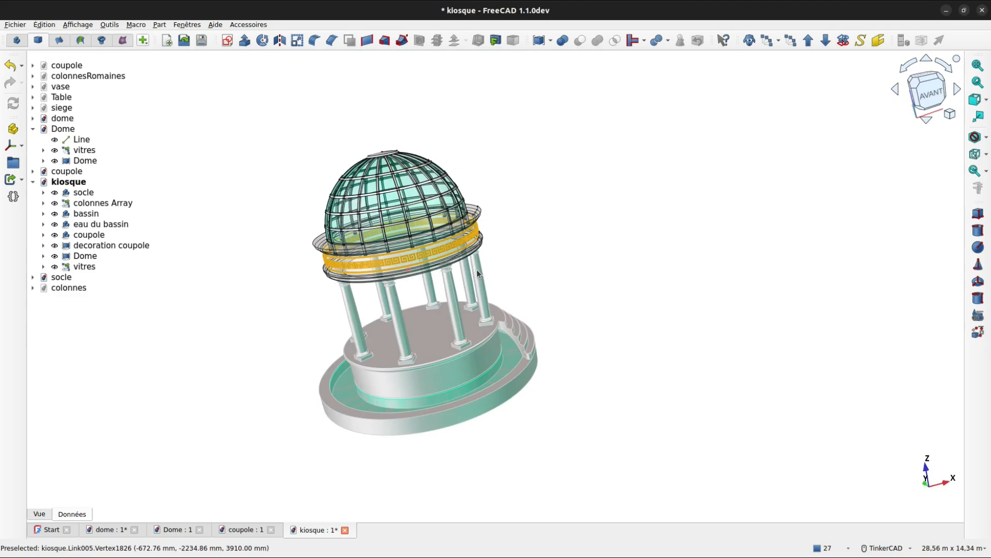
scroll(331, 243, up, 5)
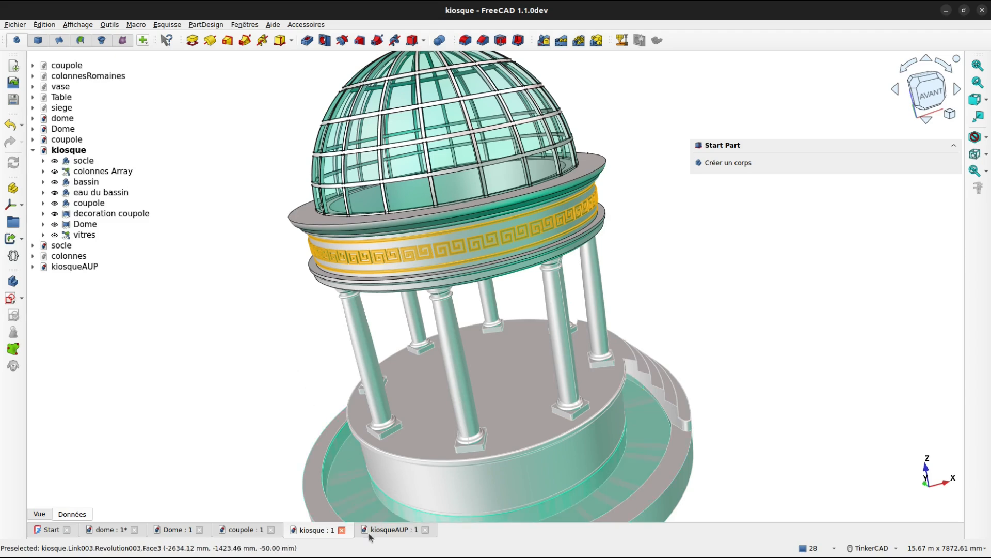
click(370, 533)
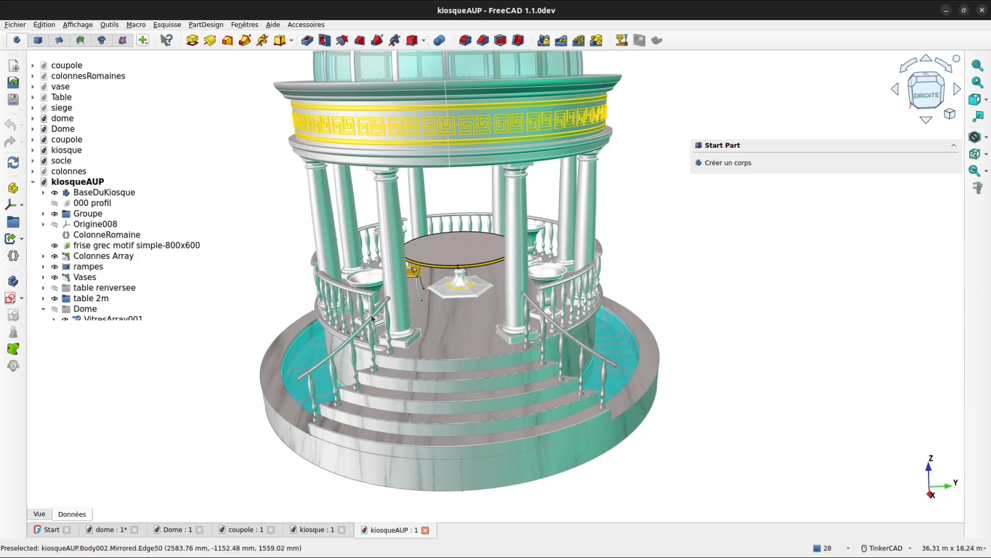
middle_drag(298, 206, 304, 246)
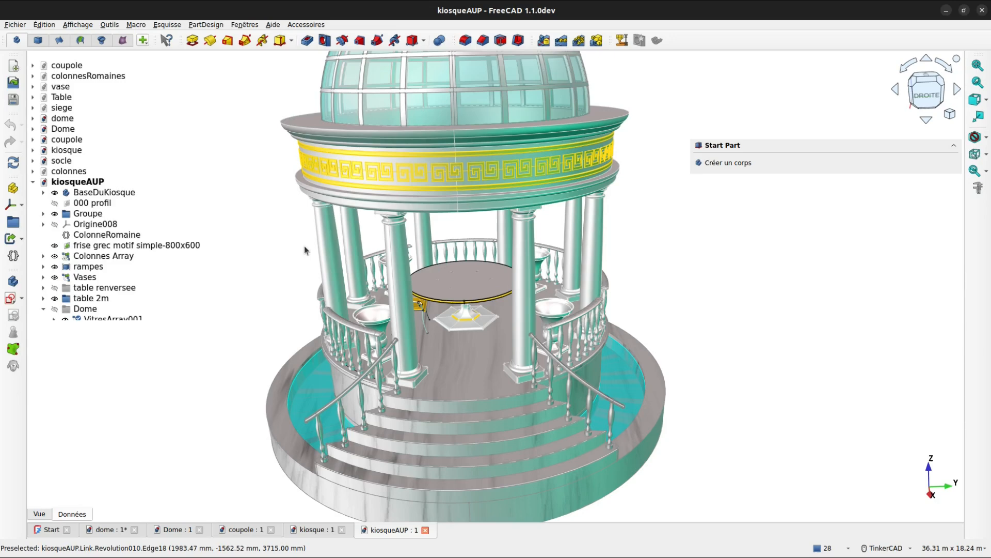